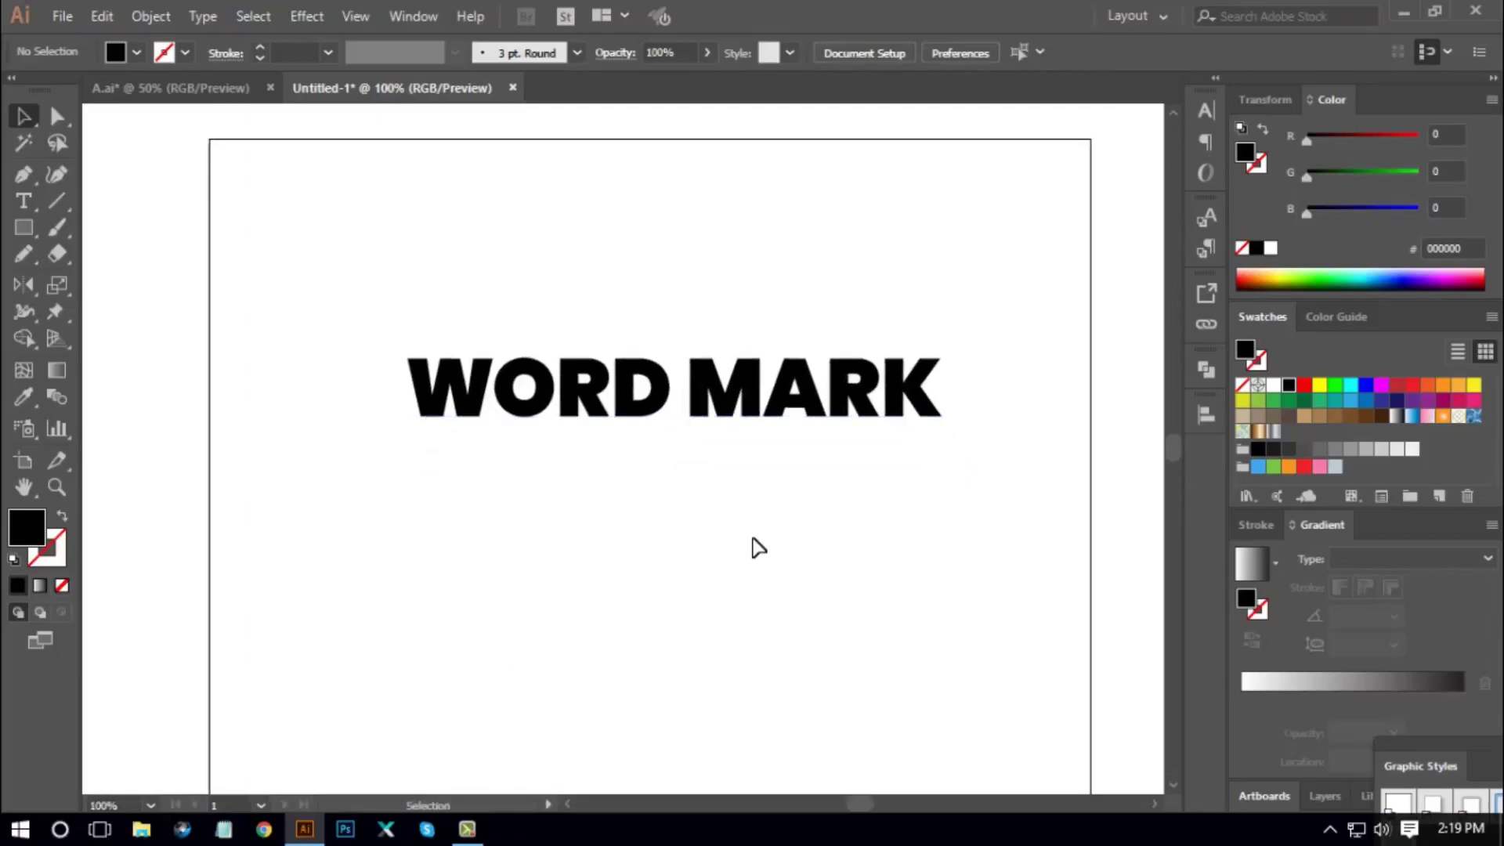
Duplicate the WORD MARK text above the original and convert the lower one to outlines
drag(740, 356, 746, 219)
drag(744, 396, 744, 426)
right_click(744, 426)
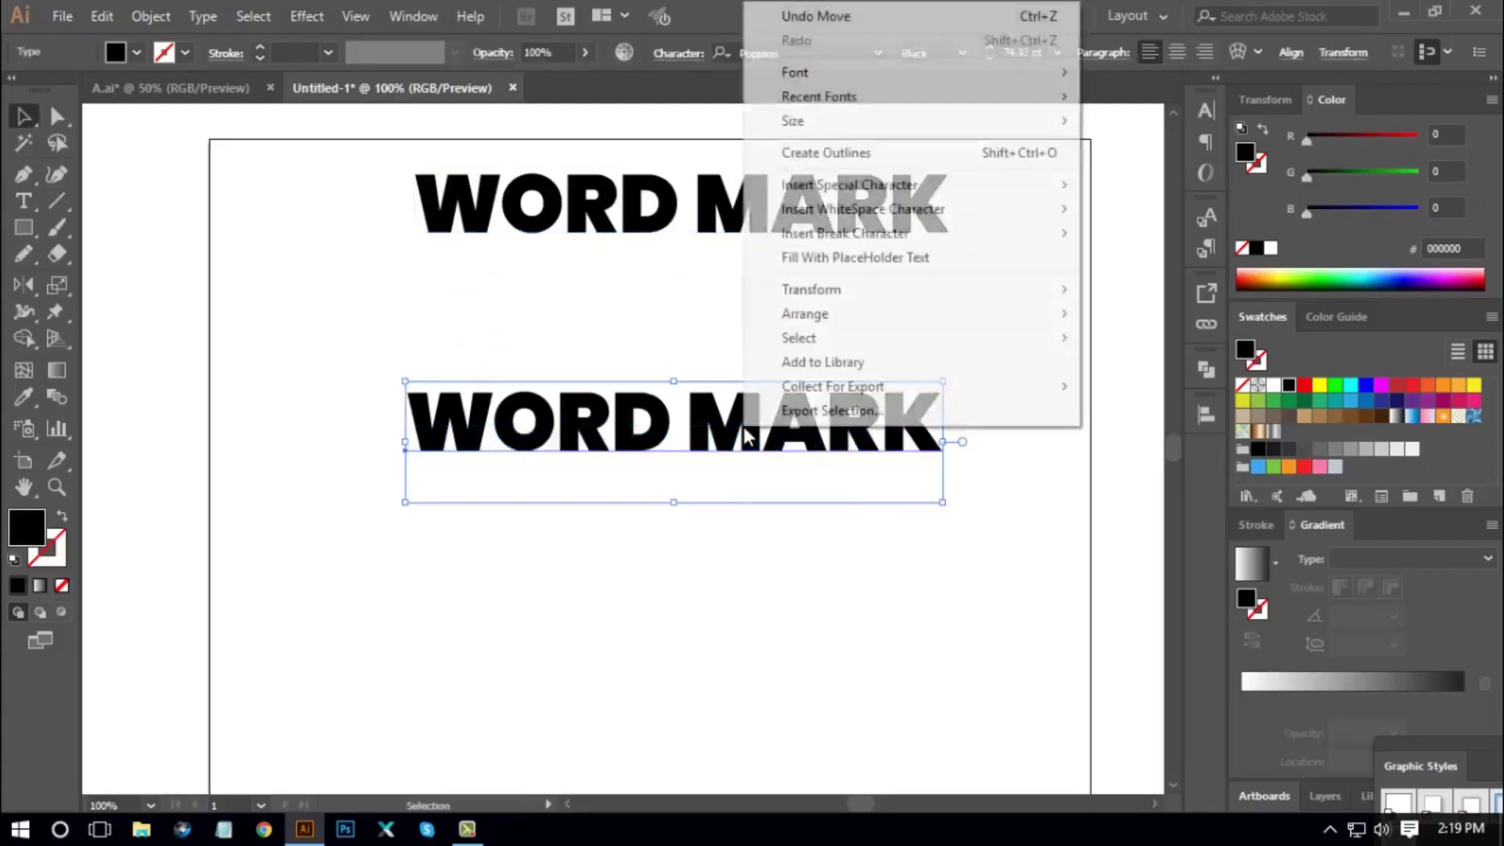
click(818, 152)
Ungroup the outlined lower WORD MARK so its letters can be edited individually
right_click(757, 327)
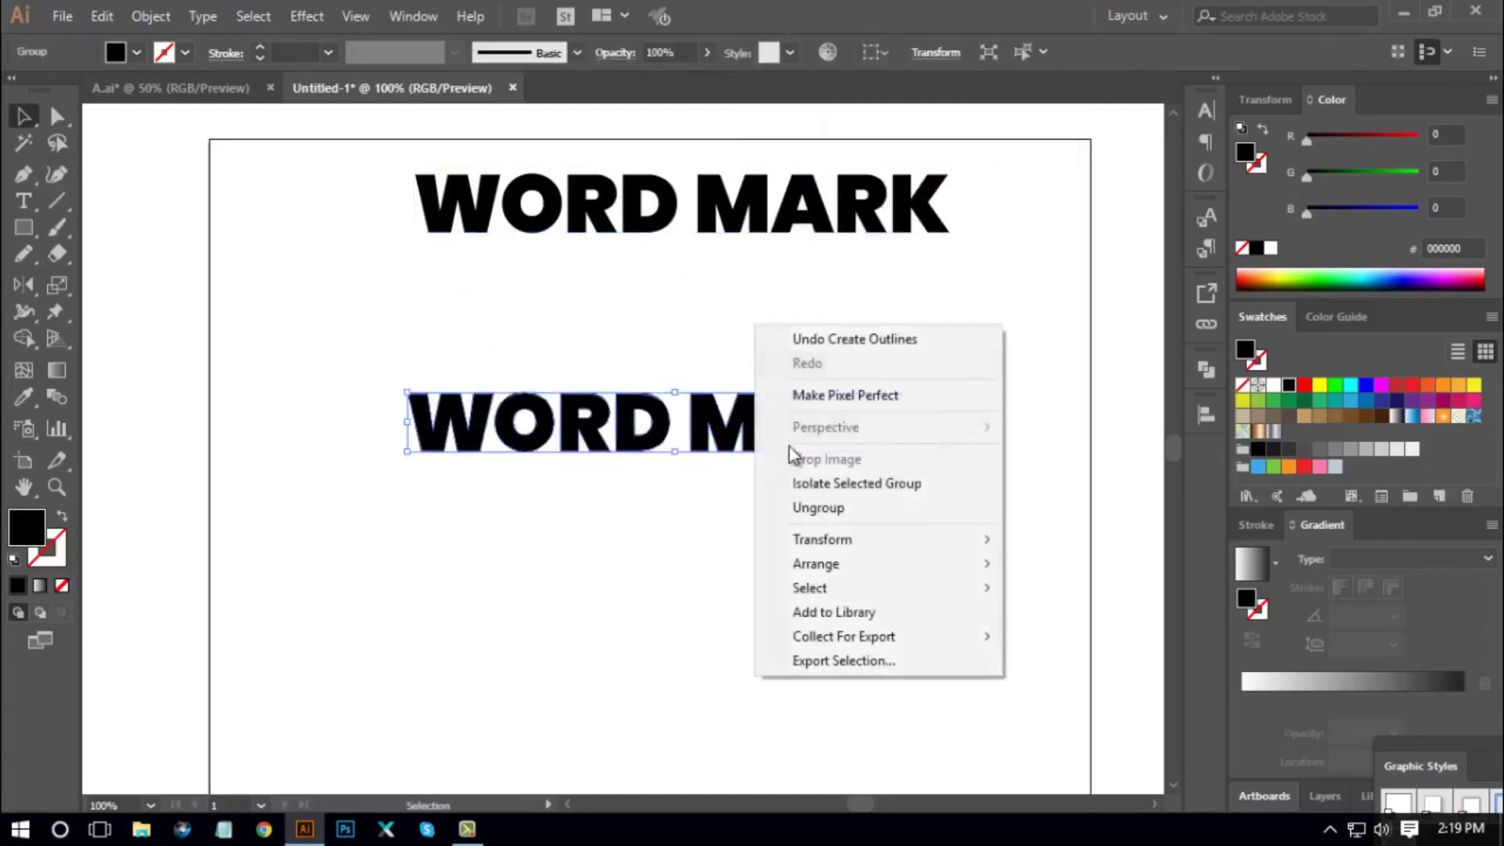
click(825, 509)
click(920, 561)
drag(710, 558, 739, 554)
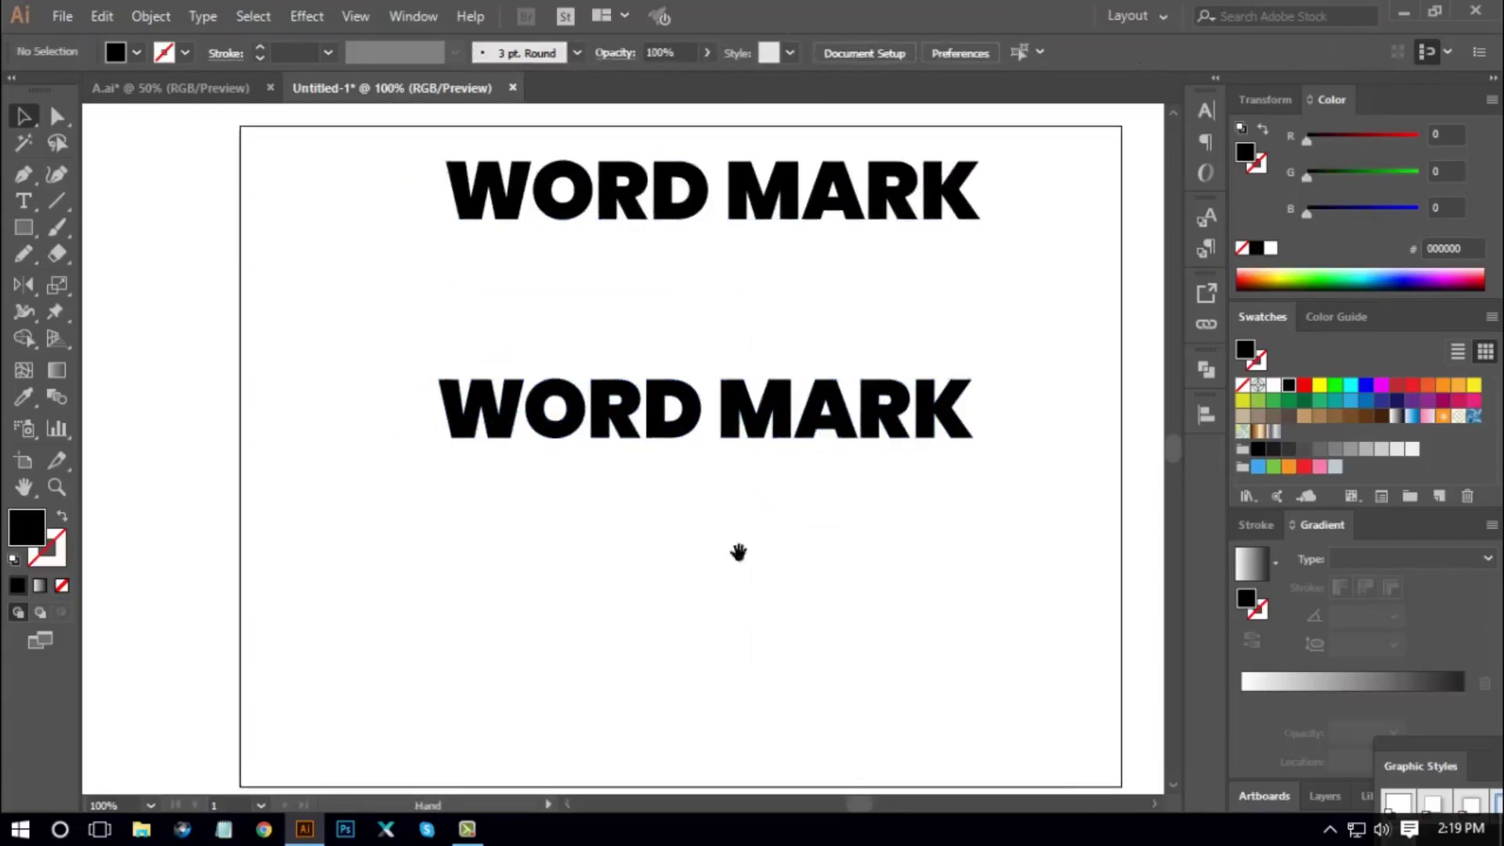
Move the letter O out of the lower wordmark and delete it
click(577, 433)
click(617, 510)
drag(578, 430, 549, 531)
key(Delete)
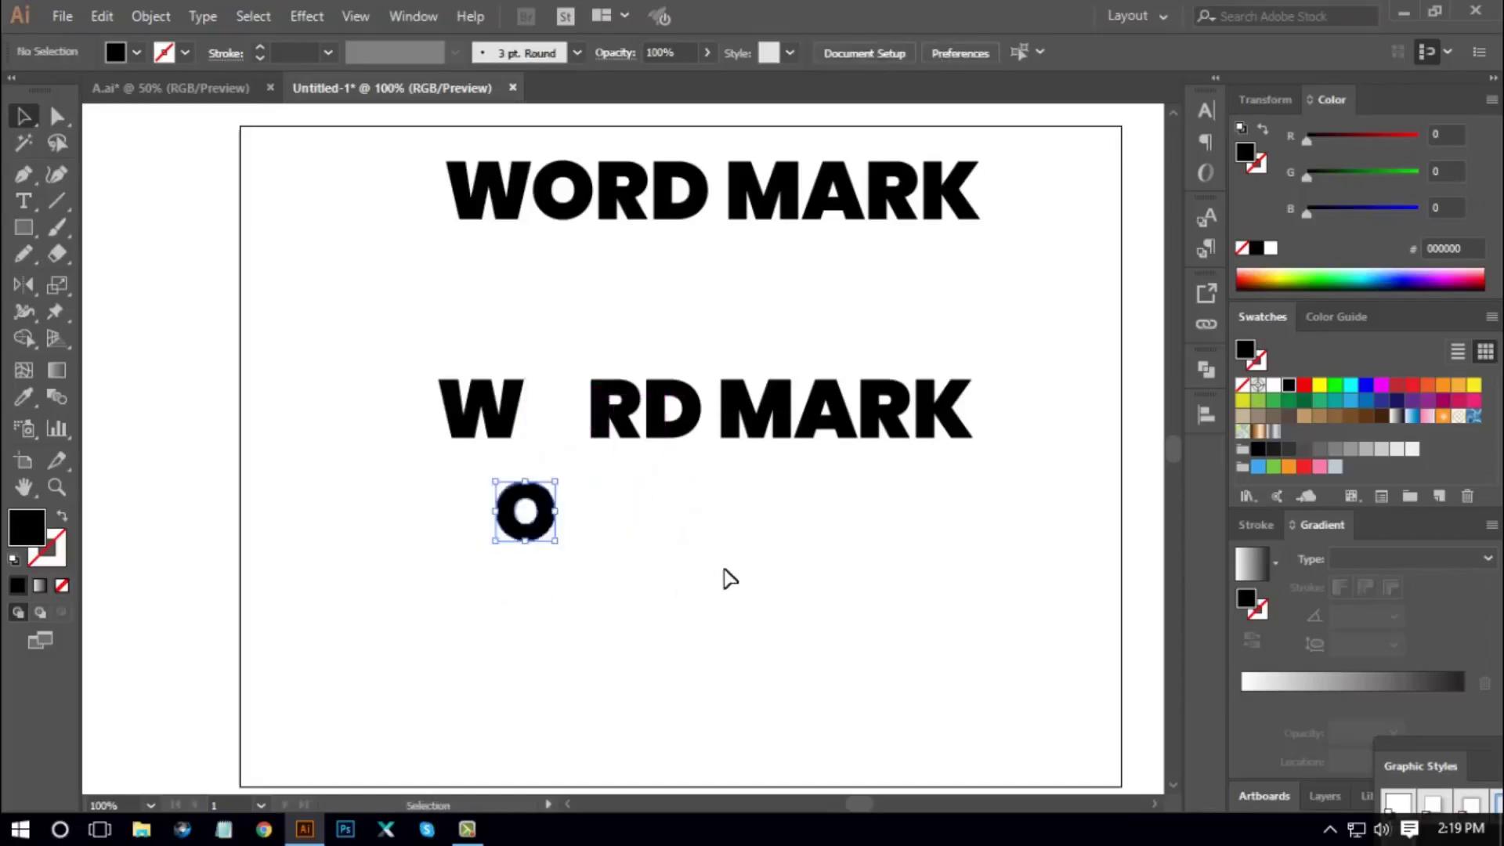
Draw a black circle of 54 px diameter in the gap between W and R of the lower wordmark
click(27, 224)
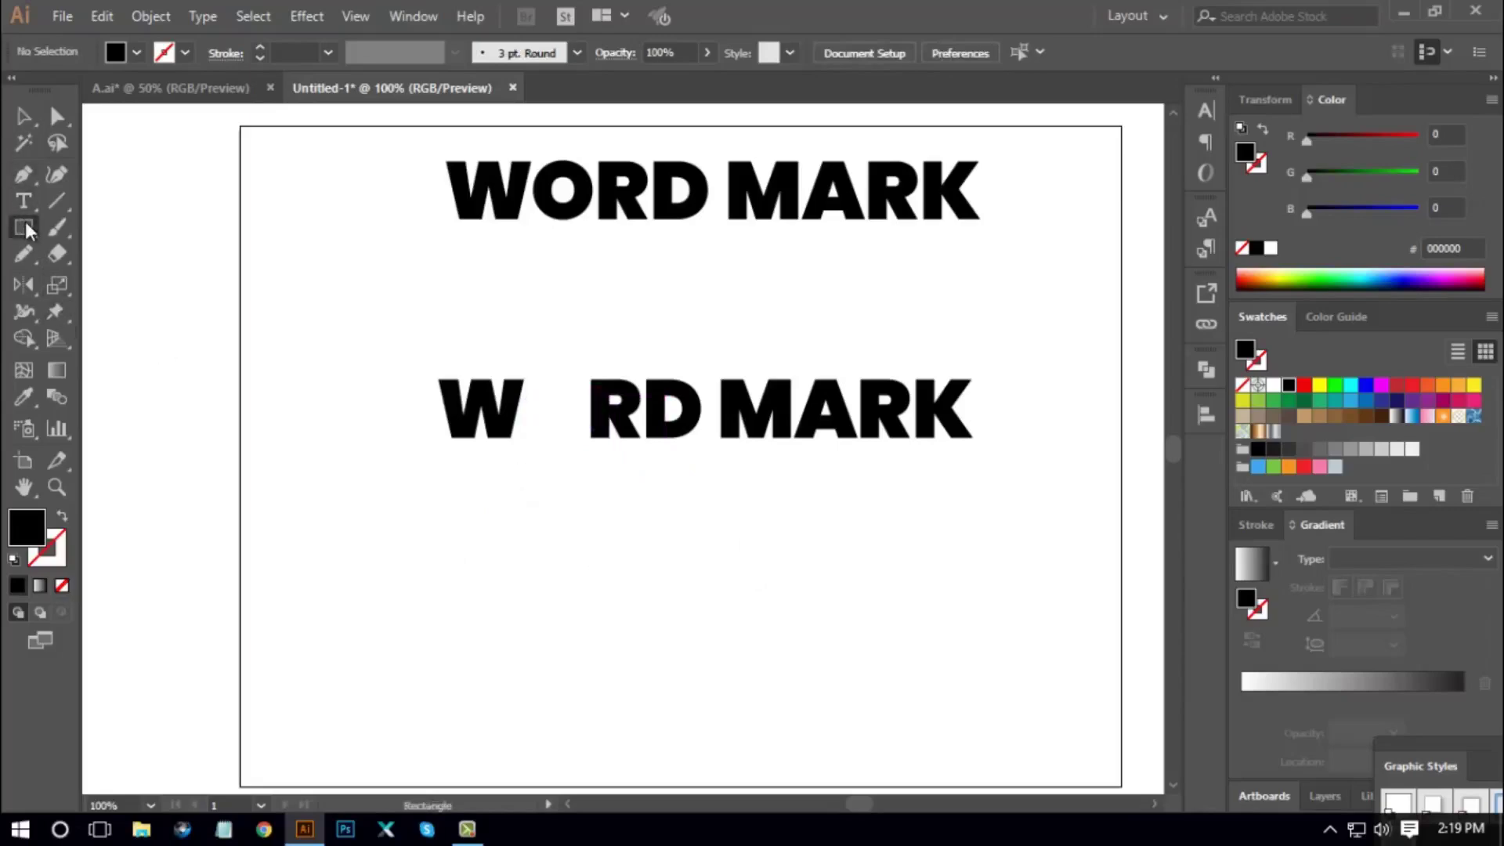
click(86, 280)
drag(553, 407, 576, 438)
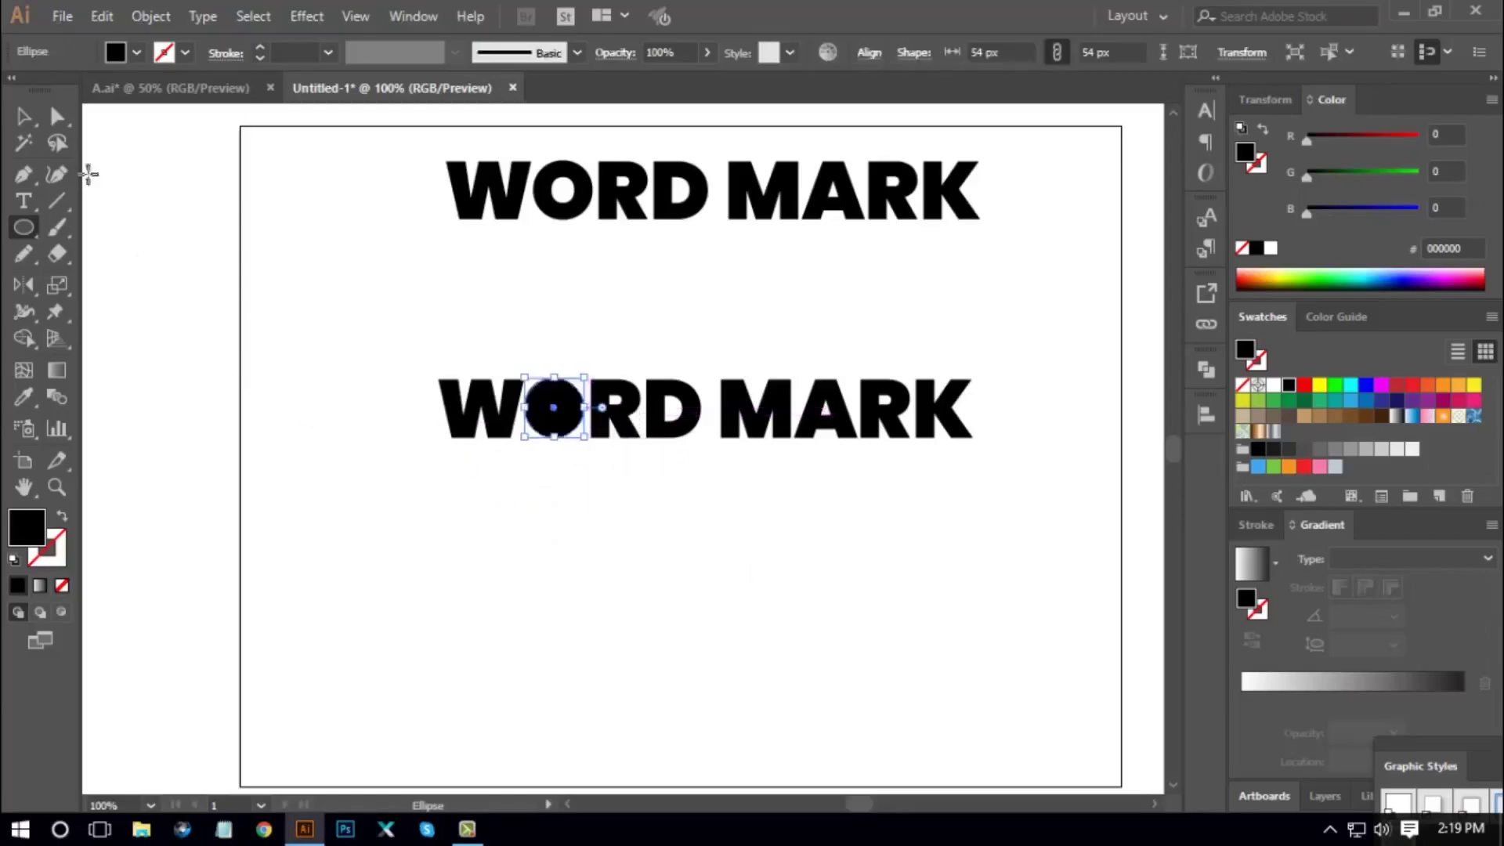
click(23, 116)
click(465, 489)
drag(494, 477, 590, 350)
click(694, 541)
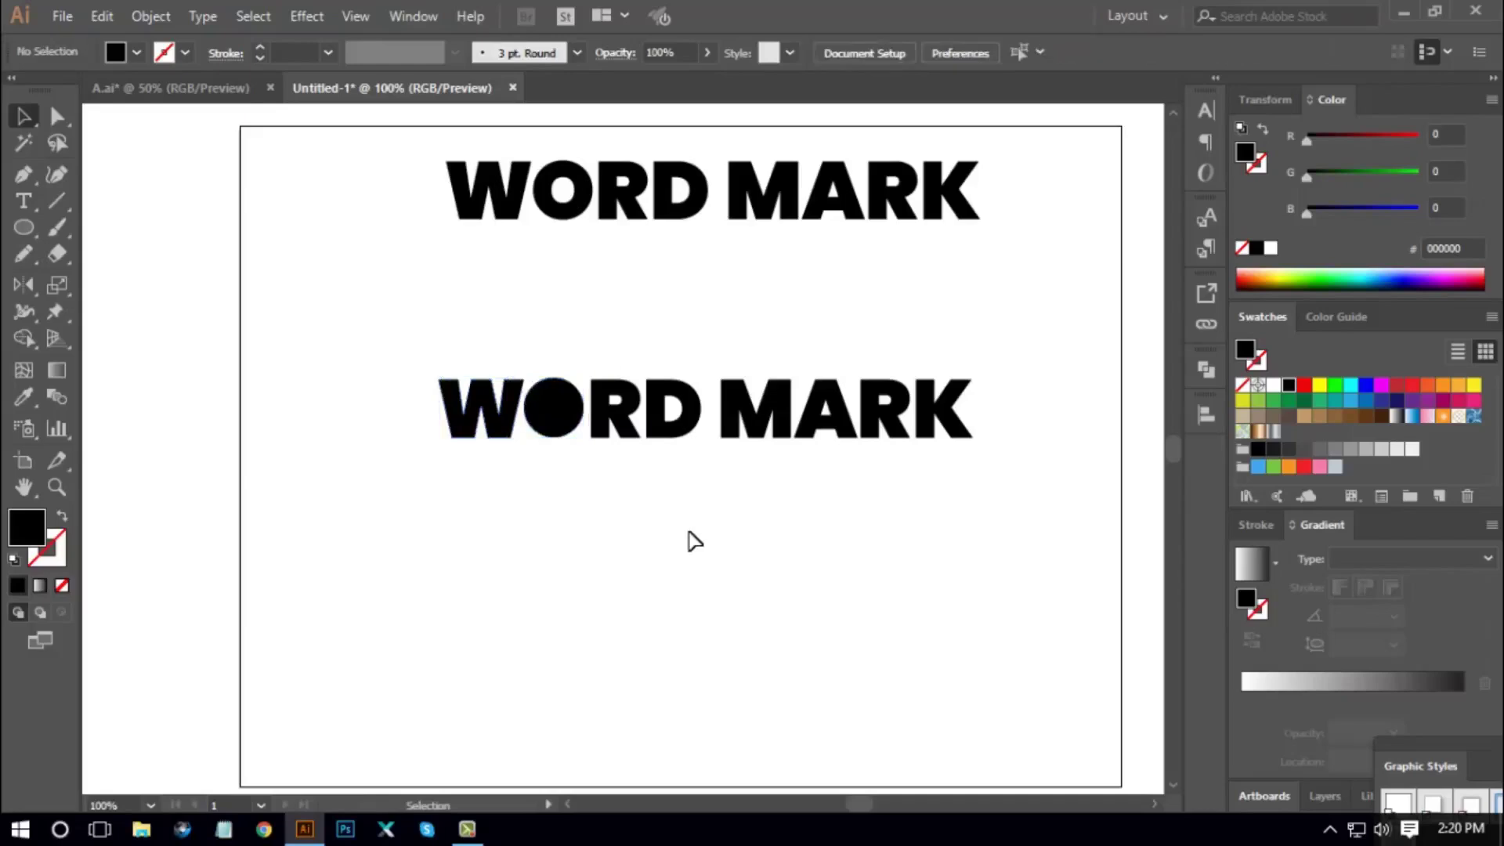
Move the letter A out of the lower wordmark, placing it below and beyond the K
scroll(823, 546, right, 2)
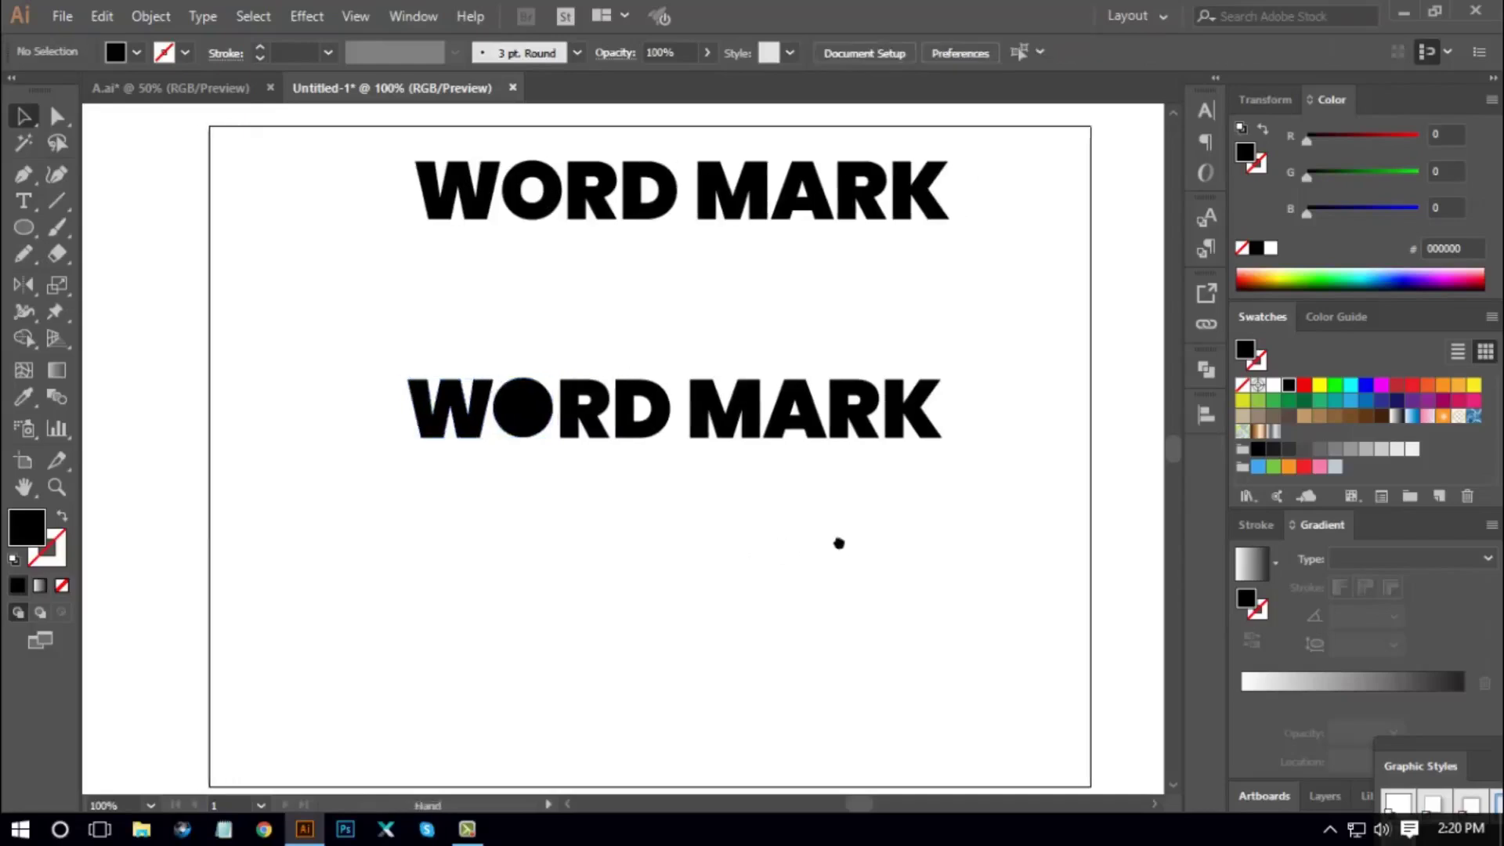
click(803, 433)
click(811, 443)
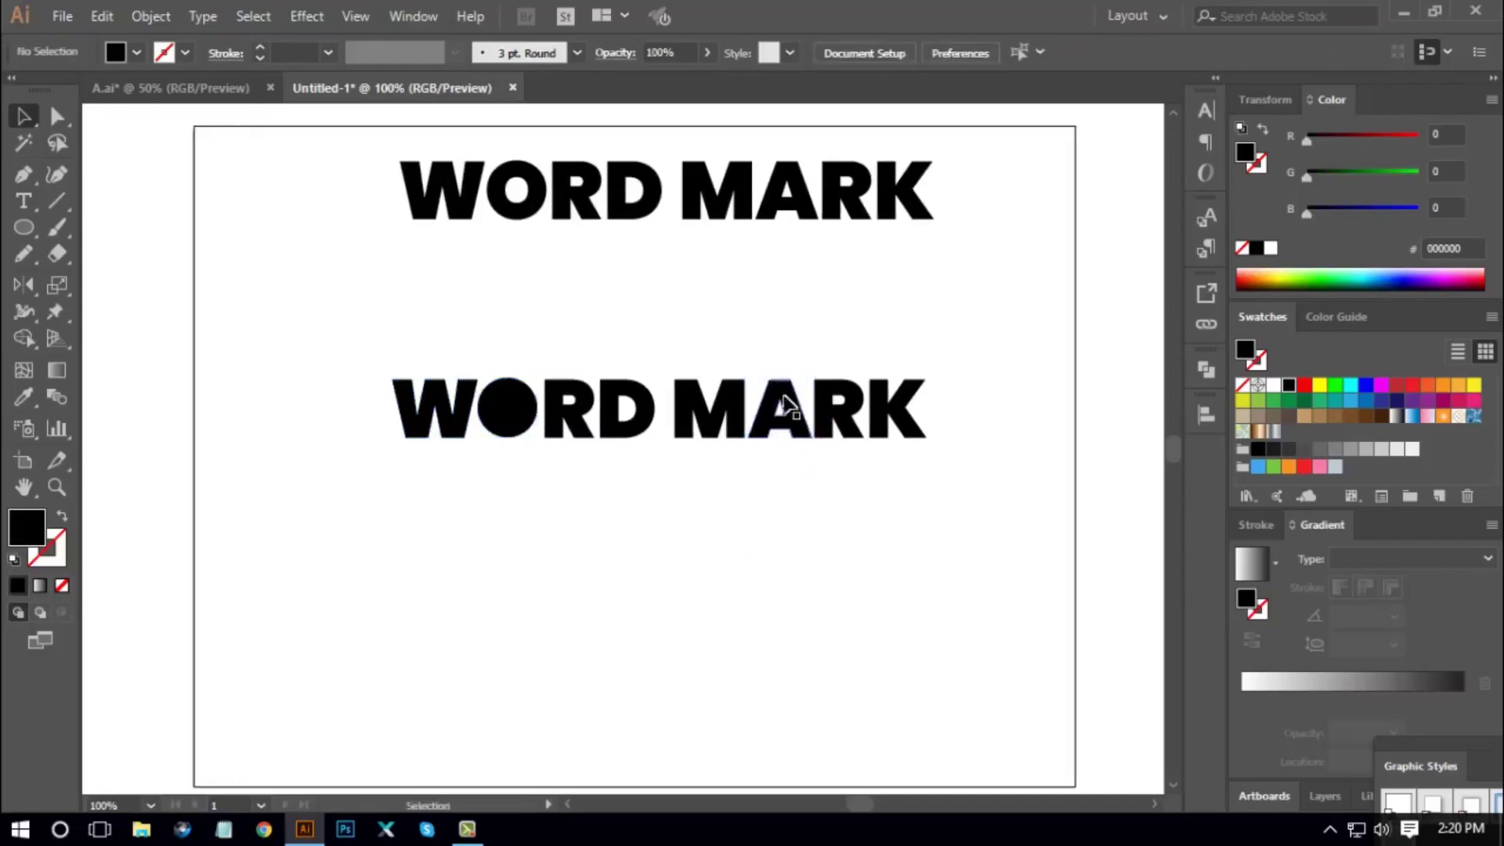
drag(800, 448, 994, 501)
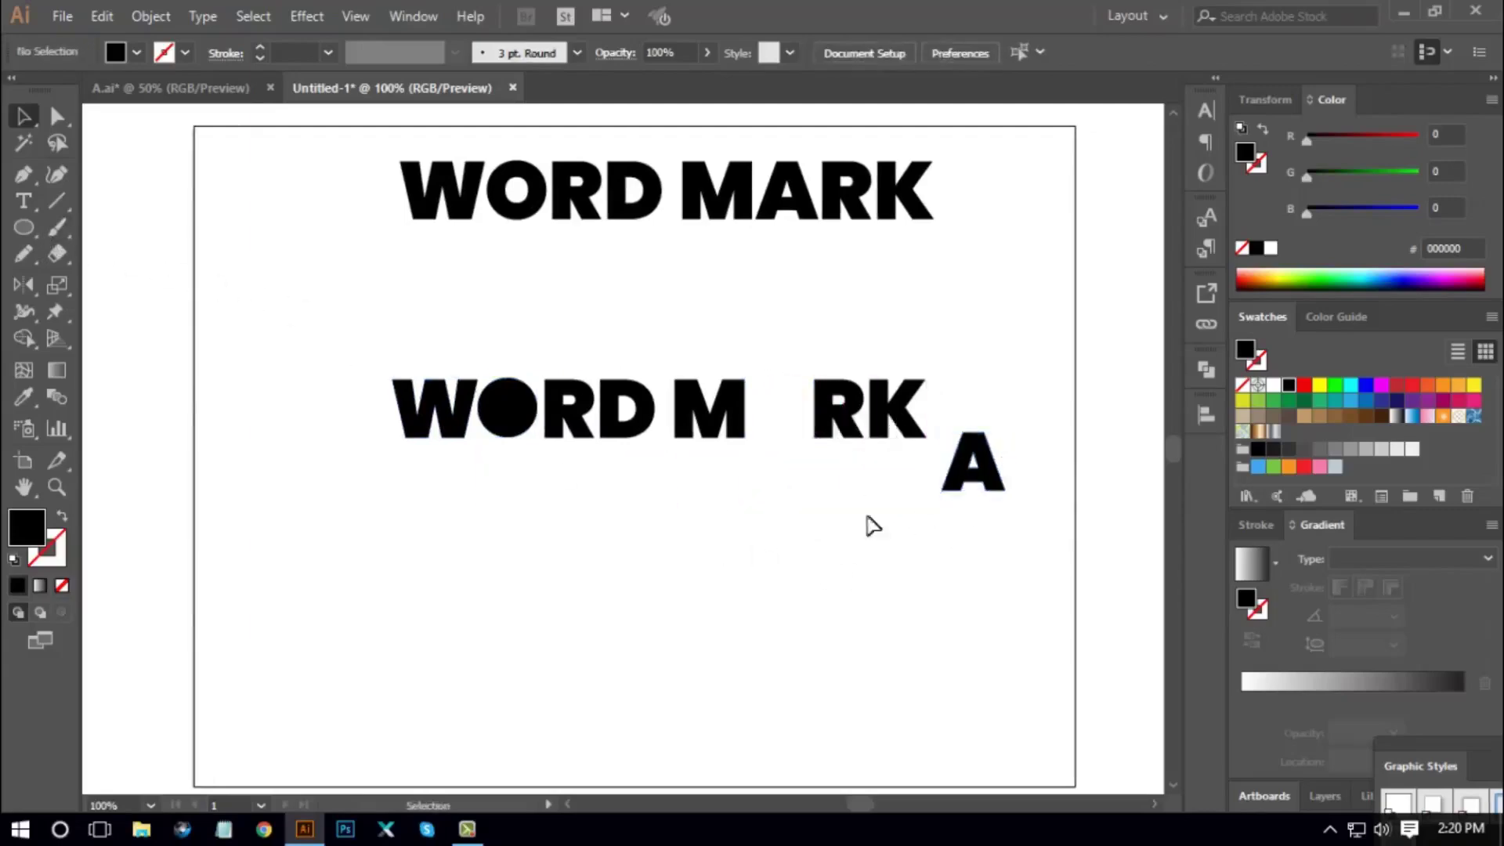
Draw an upright black triangle below the lower wordmark with the Polygon tool, reducing the shape to three sides
click(31, 227)
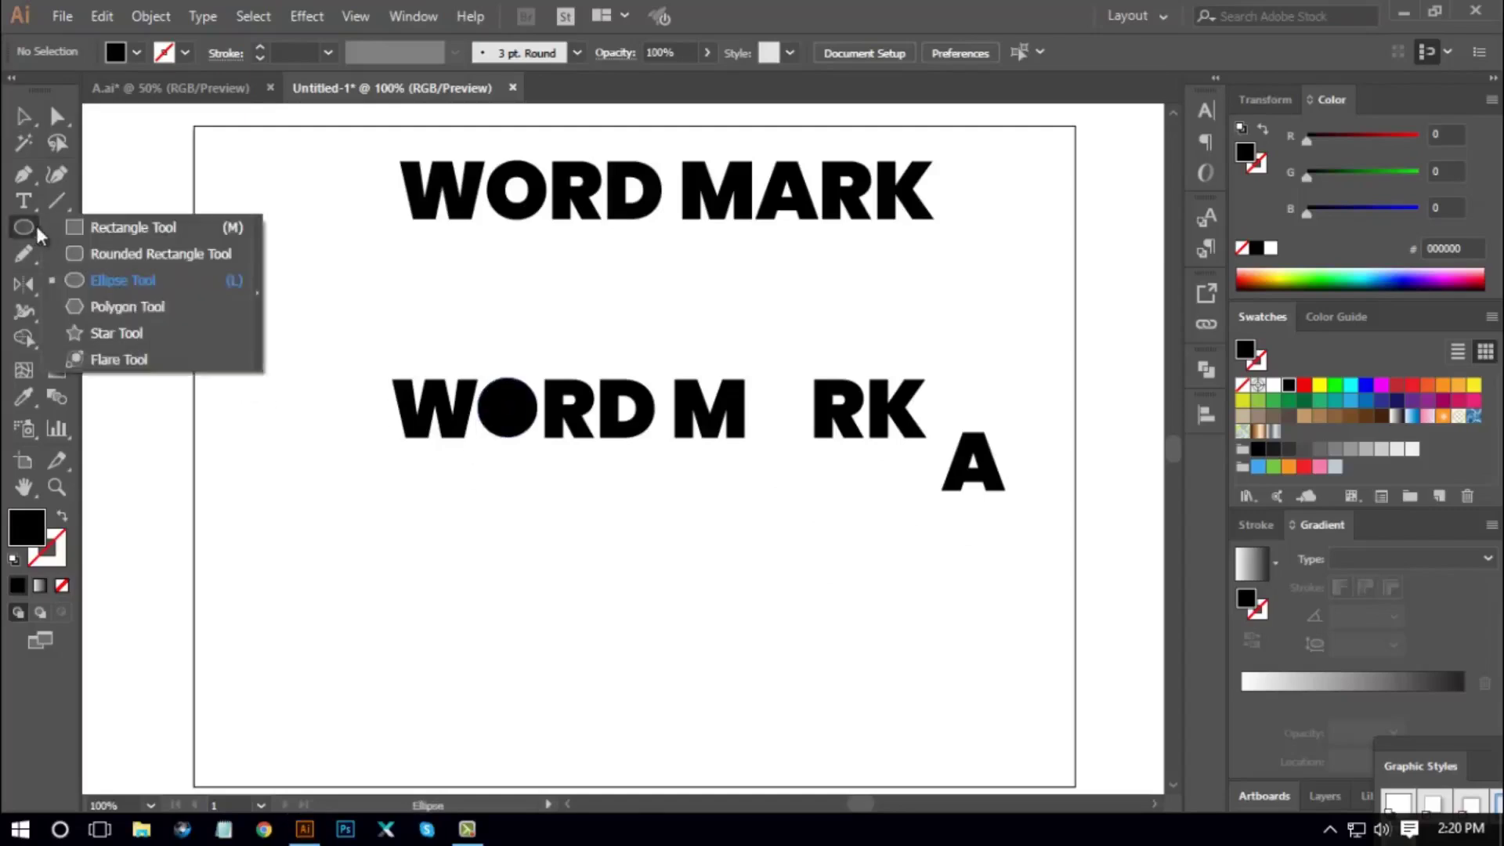
click(109, 307)
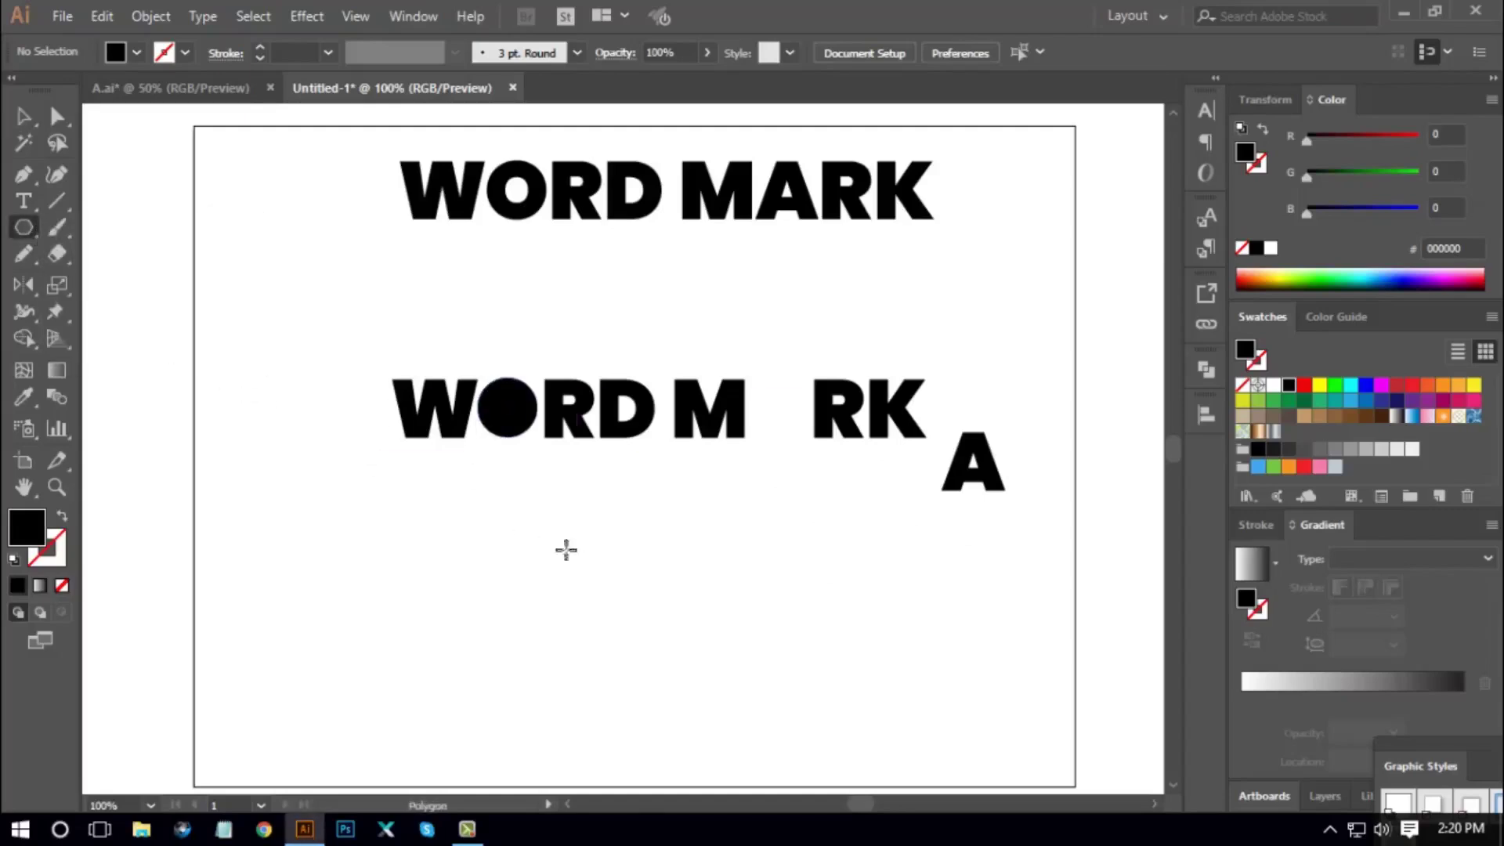
mouse_move(671, 574)
mouse_down()
mouse_move(738, 621)
mouse_move(708, 598)
mouse_move(731, 614)
mouse_move(698, 621)
mouse_move(715, 574)
mouse_move(701, 598)
mouse_move(721, 604)
mouse_move(692, 583)
mouse_up()
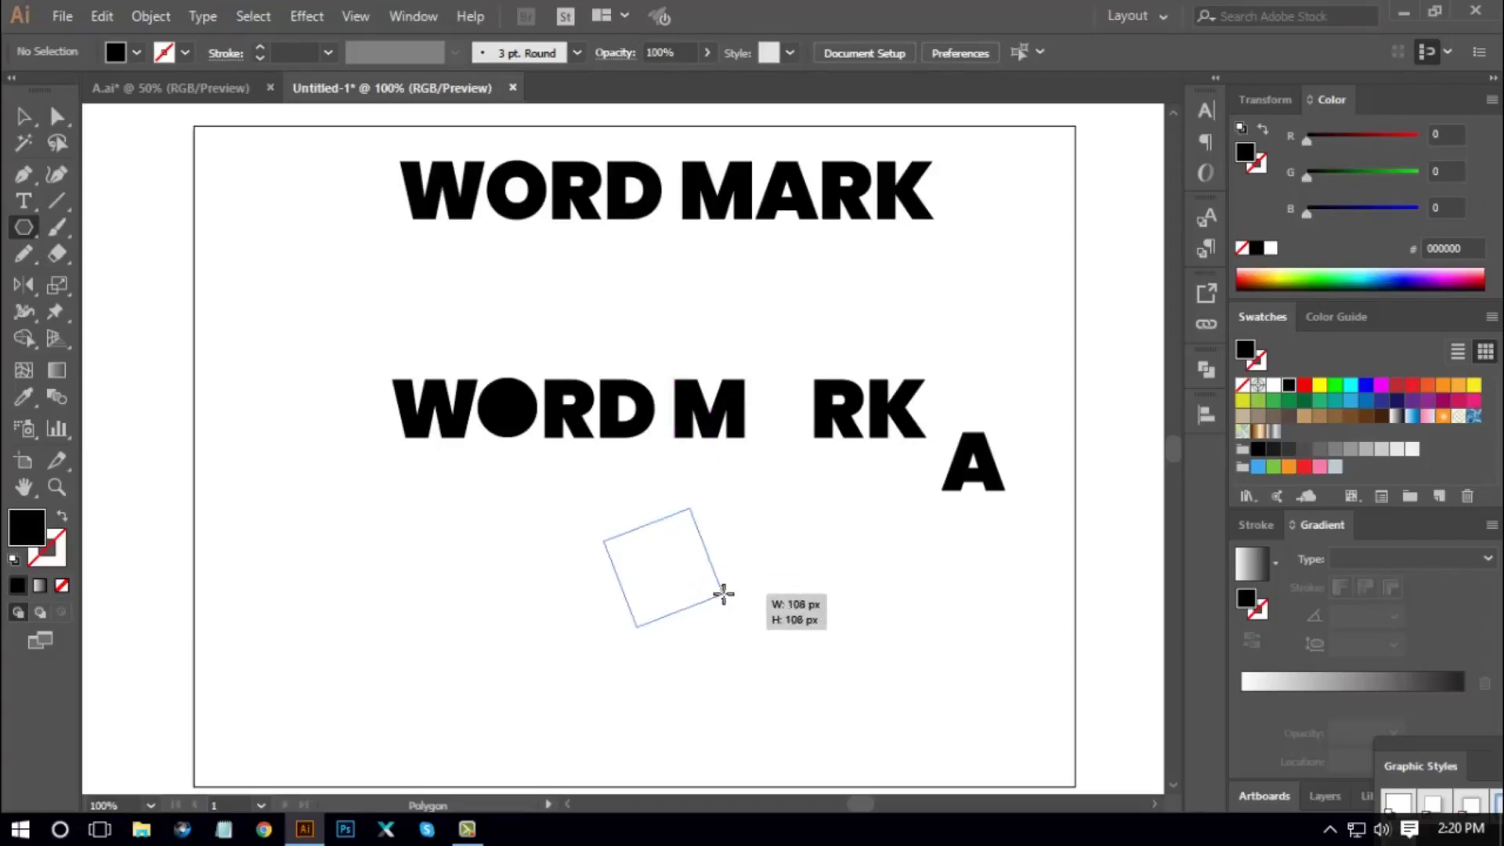
key(Down)
mouse_move(724, 593)
mouse_down()
mouse_move(734, 609)
mouse_move(698, 591)
mouse_move(714, 604)
mouse_up()
key(Up)
key(Up)
key(Up)
key(Up)
key(Up)
key(Up)
key(Down)
key(Down)
key(Down)
key(Down)
key(Down)
key(Down)
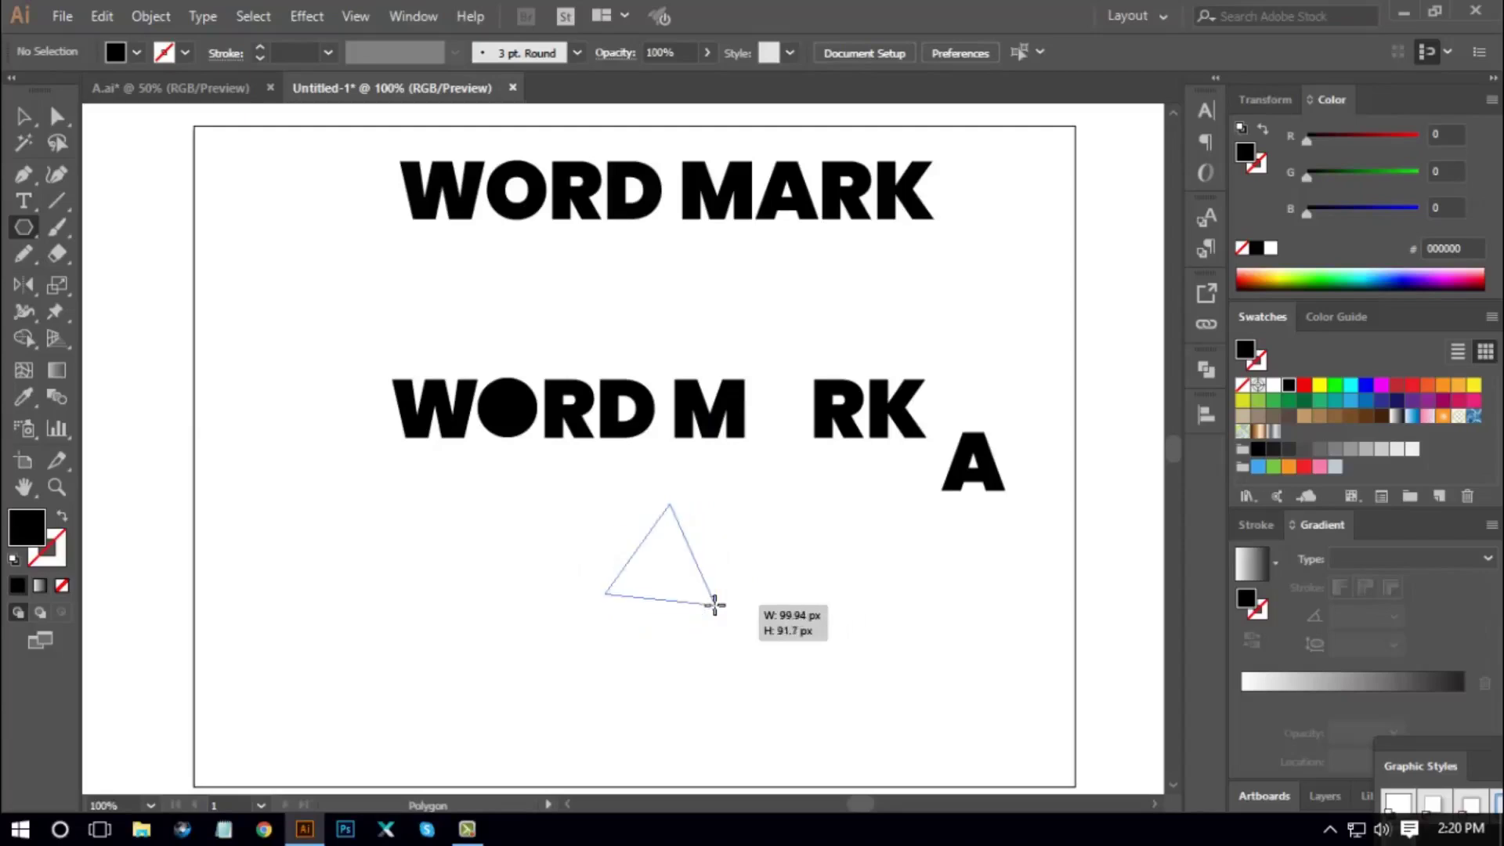
drag(716, 606, 733, 613)
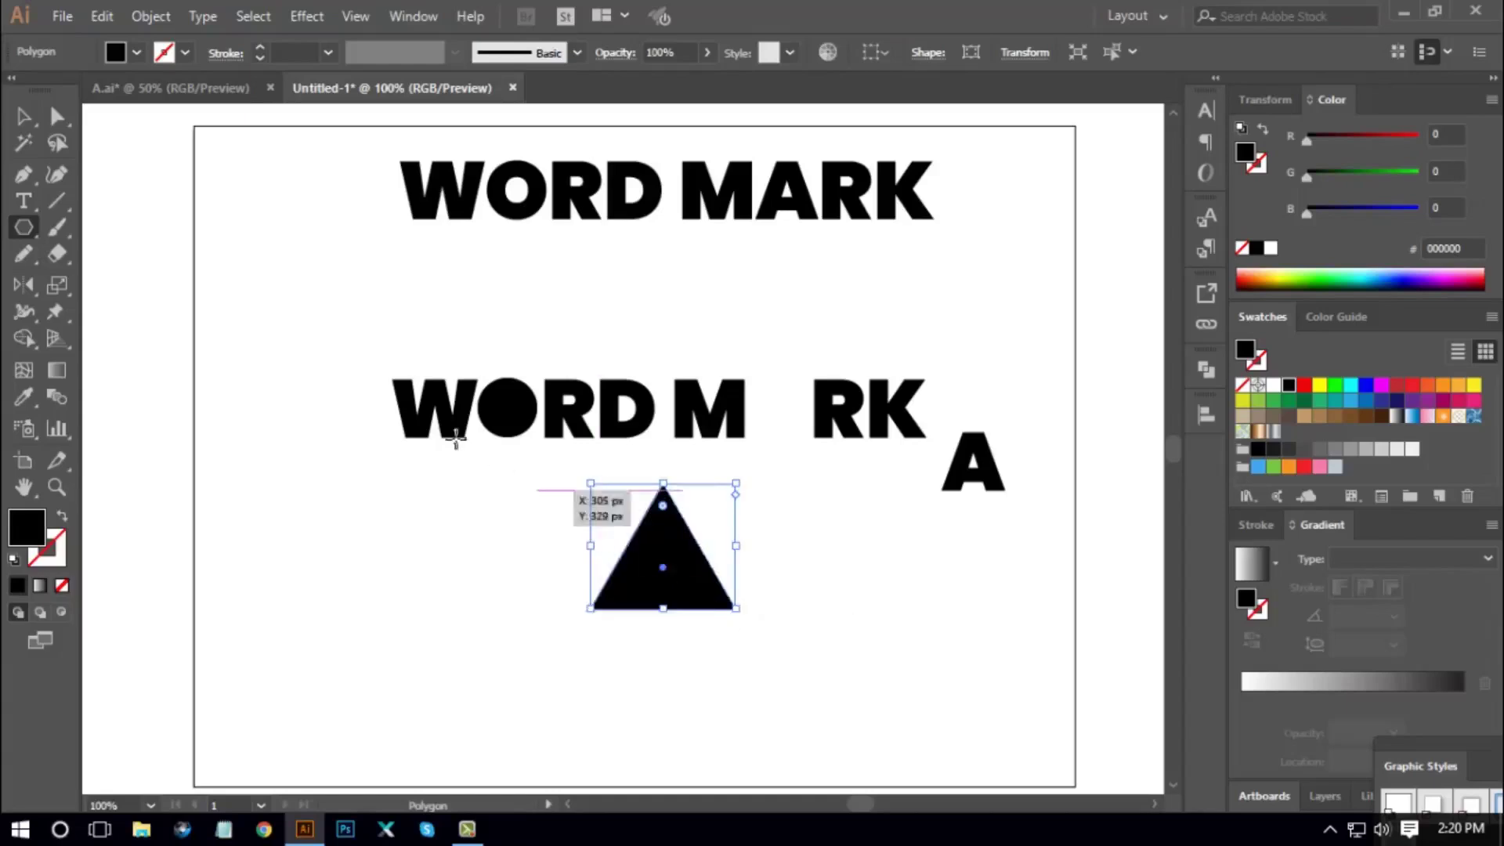
Scale the triangle down proportionally by lowering its apex while keeping its base in place
click(23, 116)
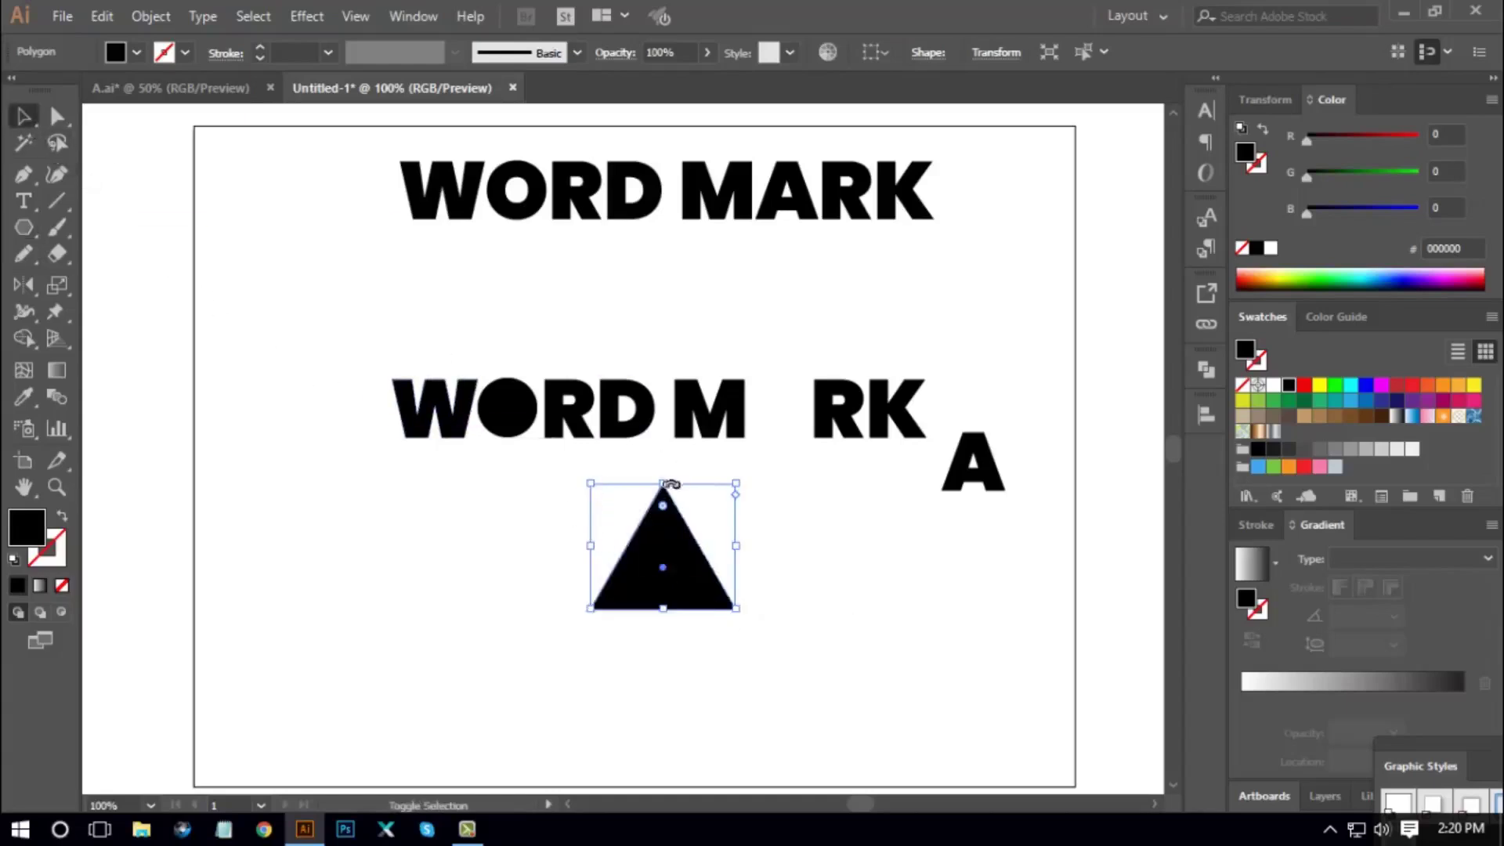
drag(662, 483, 662, 532)
click(809, 618)
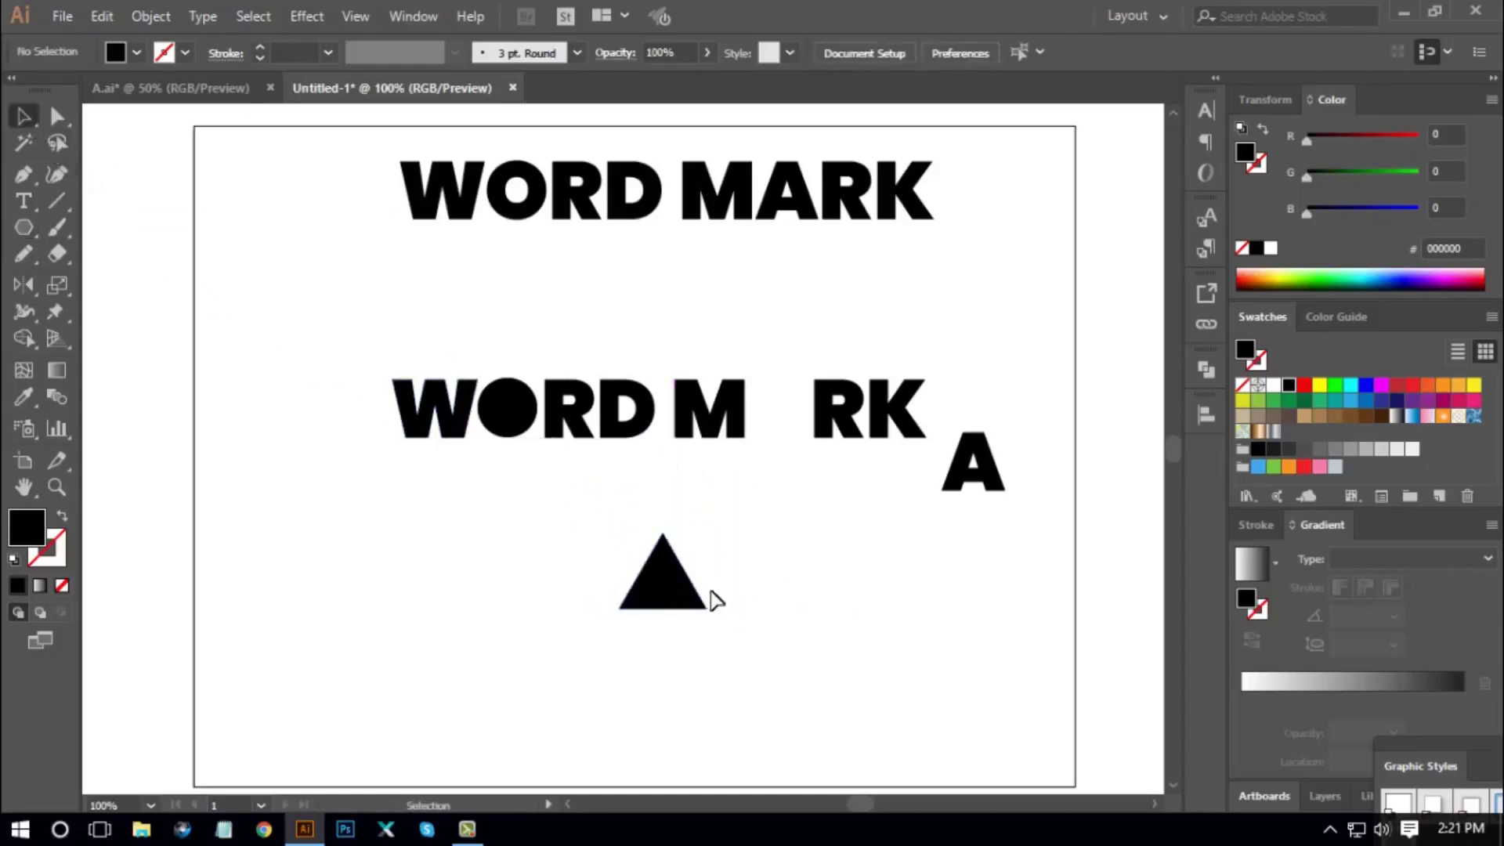
Move the triangle into the gap between M and R and shrink it to about the height of the letters
drag(701, 597, 818, 427)
drag(788, 362, 789, 381)
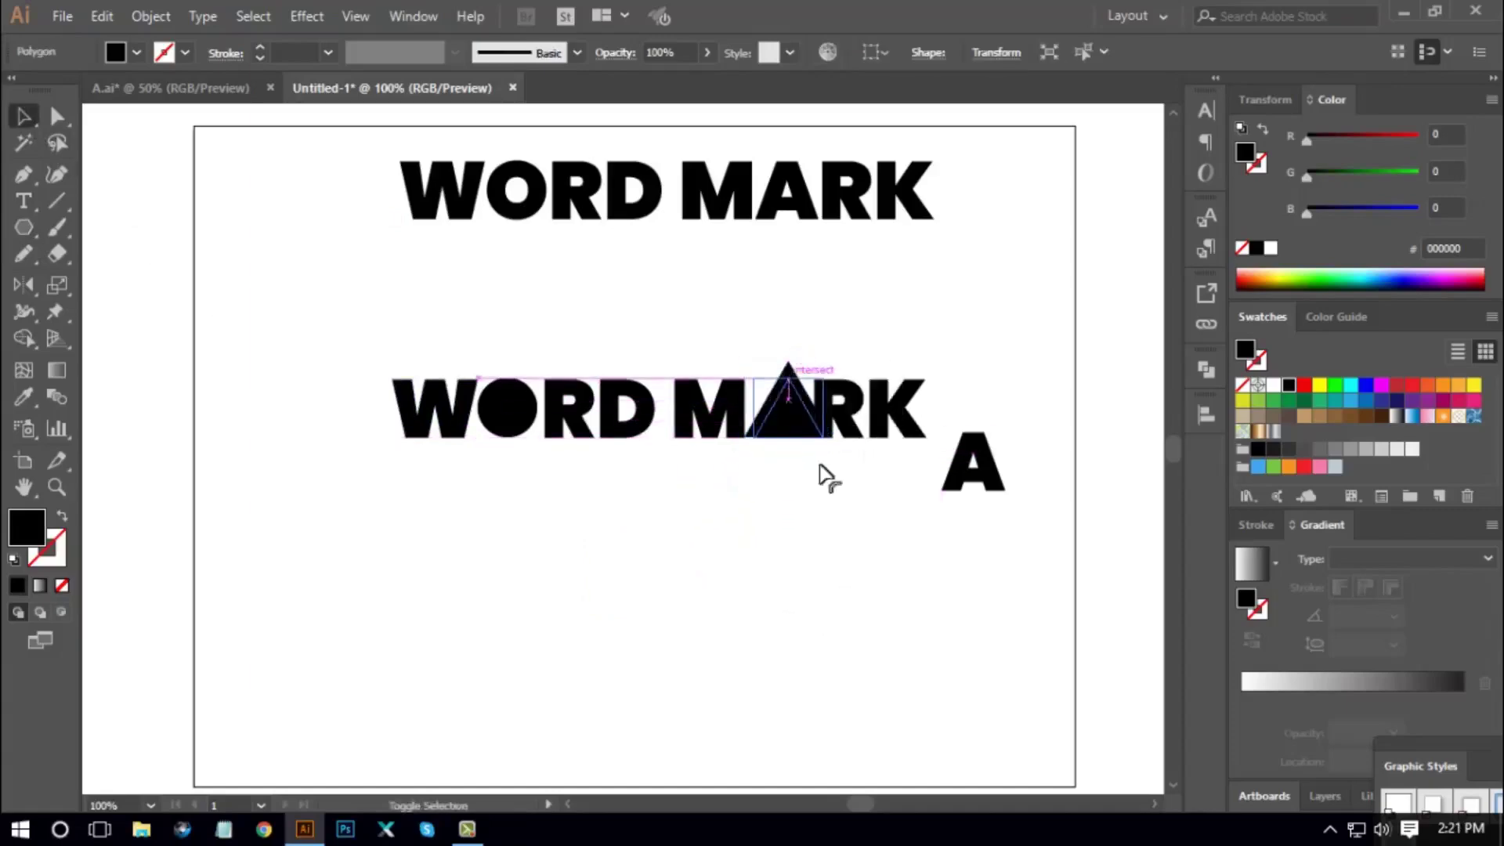
click(892, 575)
Compare the triangle with the neighbouring M and scale it down slightly from its apex
key(ctrl+plus)
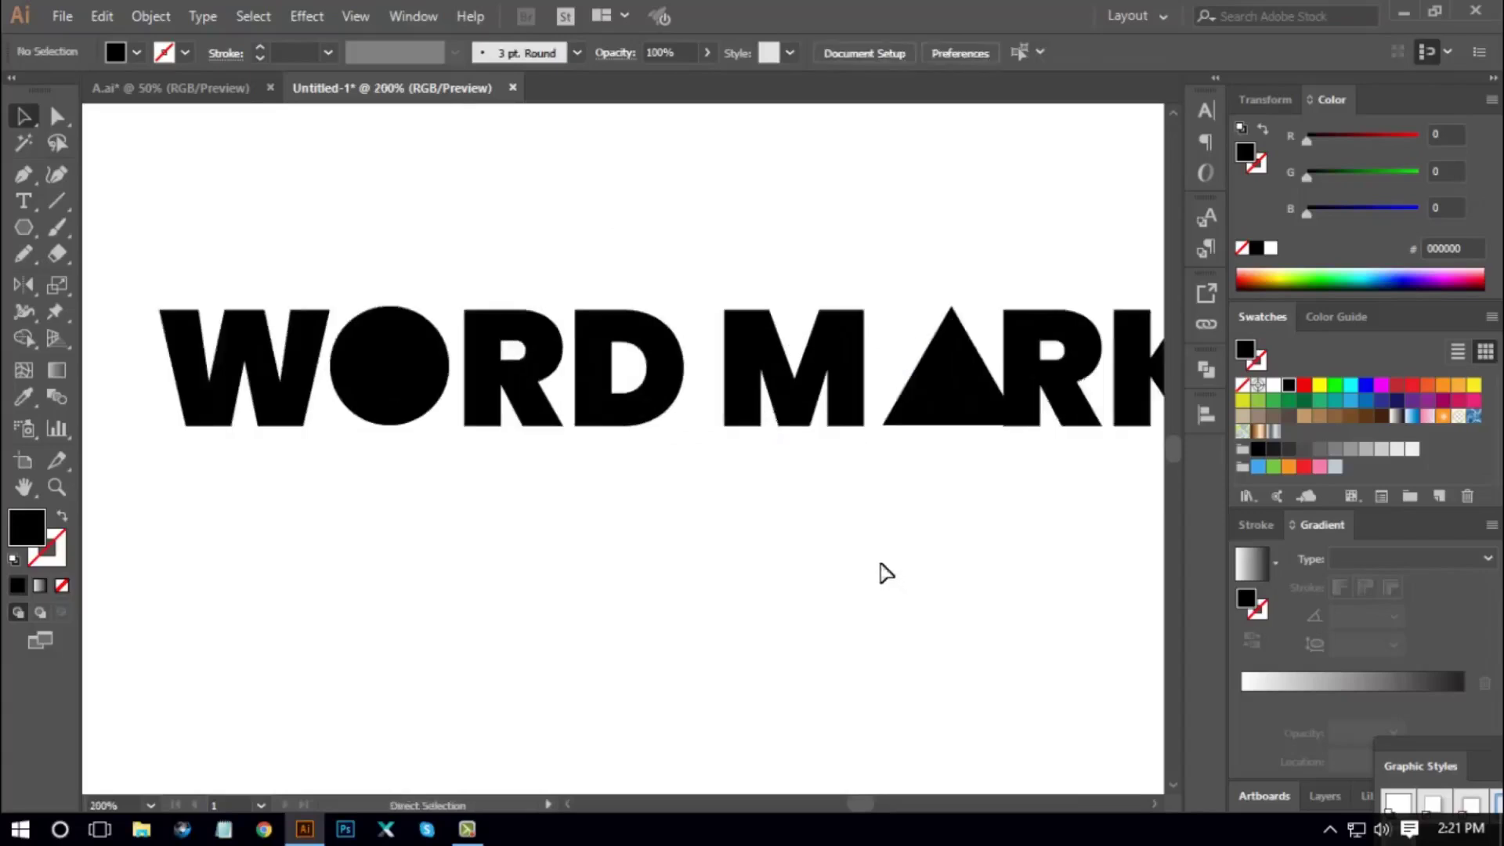
drag(1042, 571, 913, 587)
drag(692, 523, 811, 419)
click(868, 563)
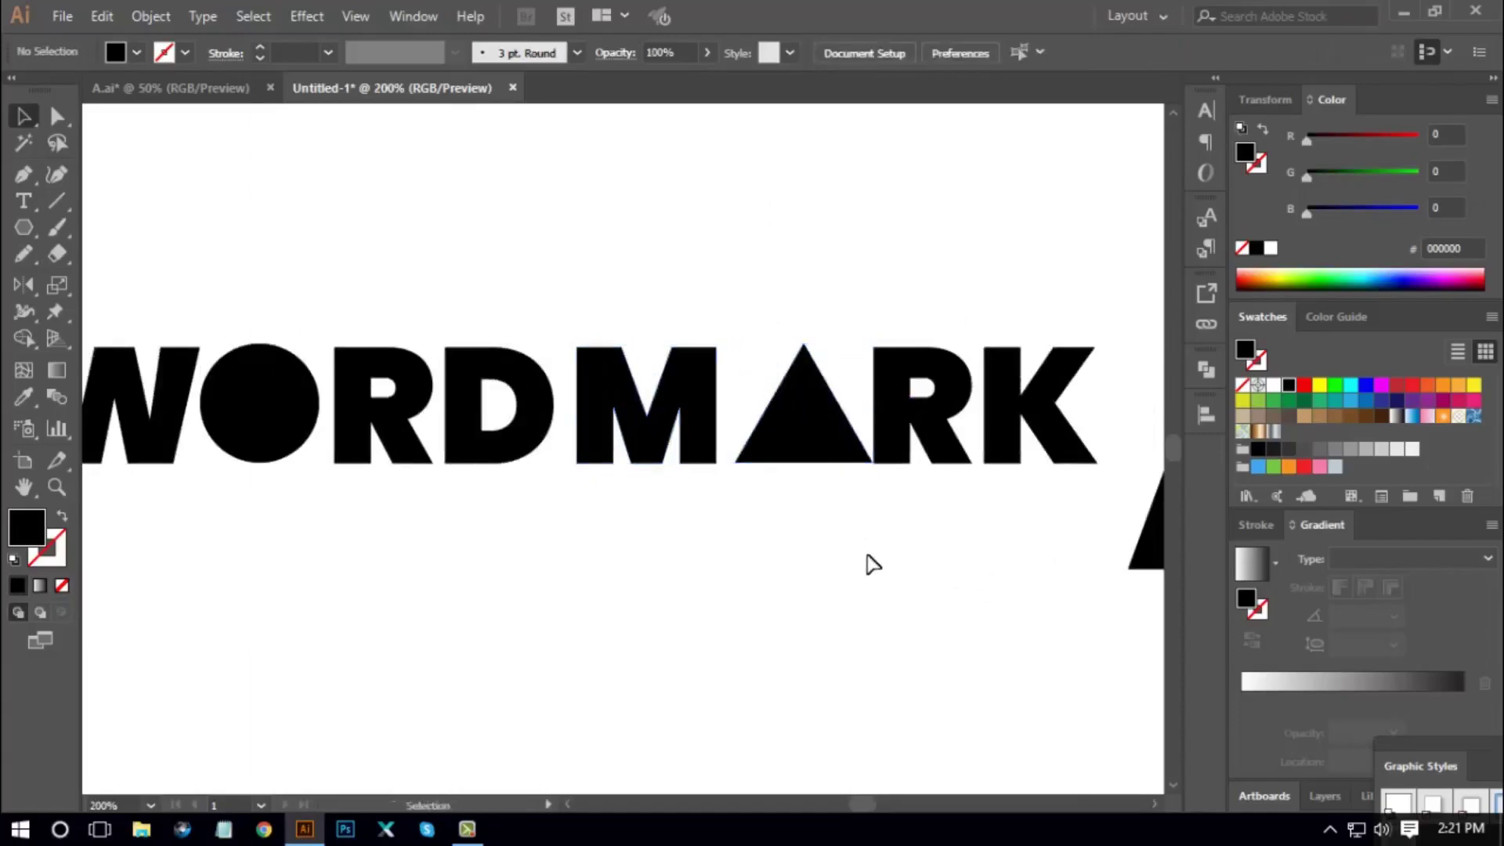
drag(714, 505, 779, 411)
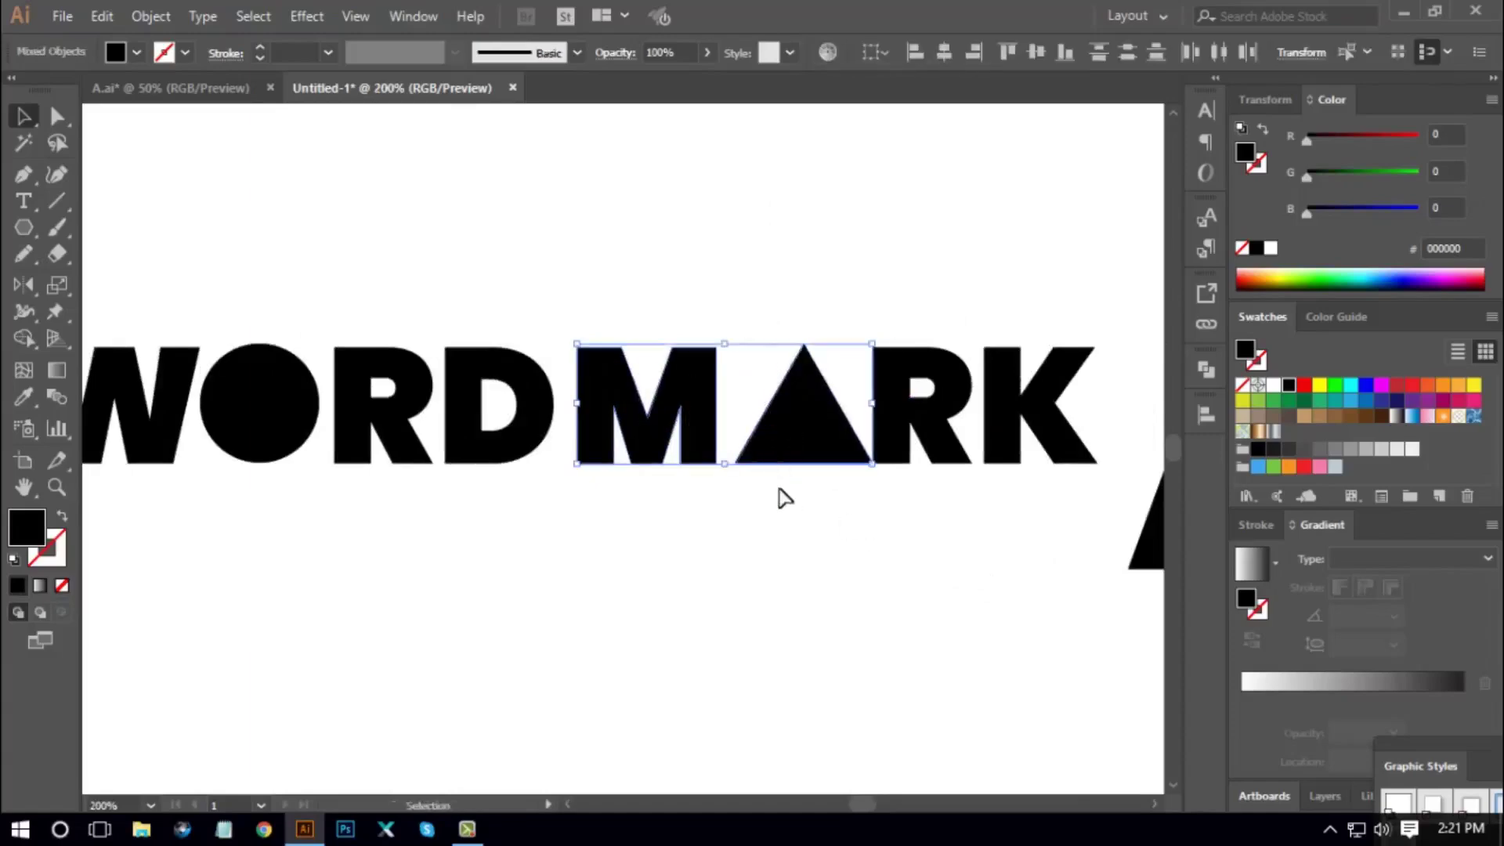
click(797, 481)
click(810, 413)
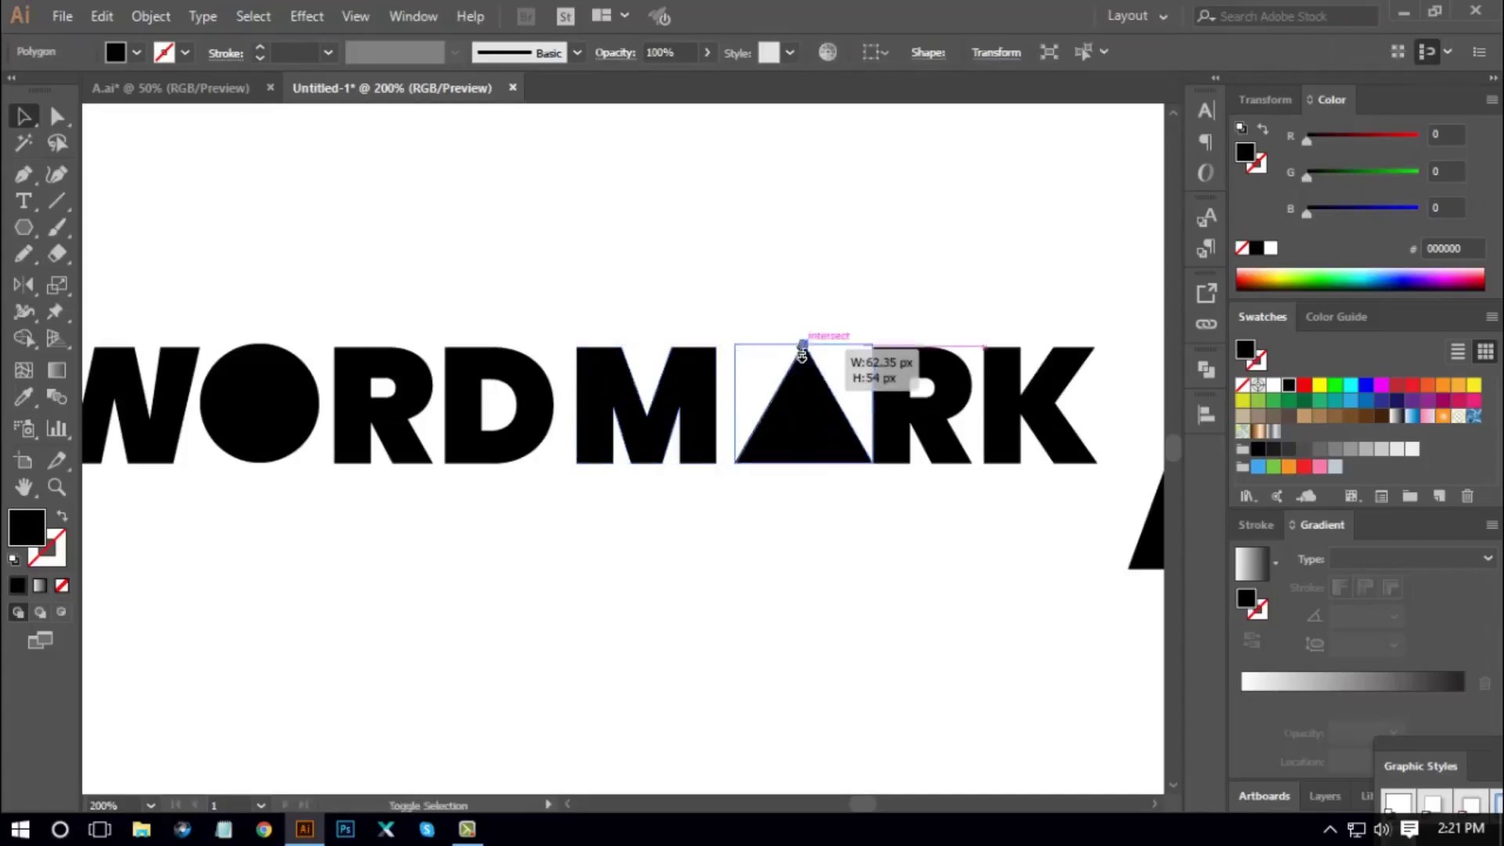
drag(801, 353, 804, 358)
click(900, 580)
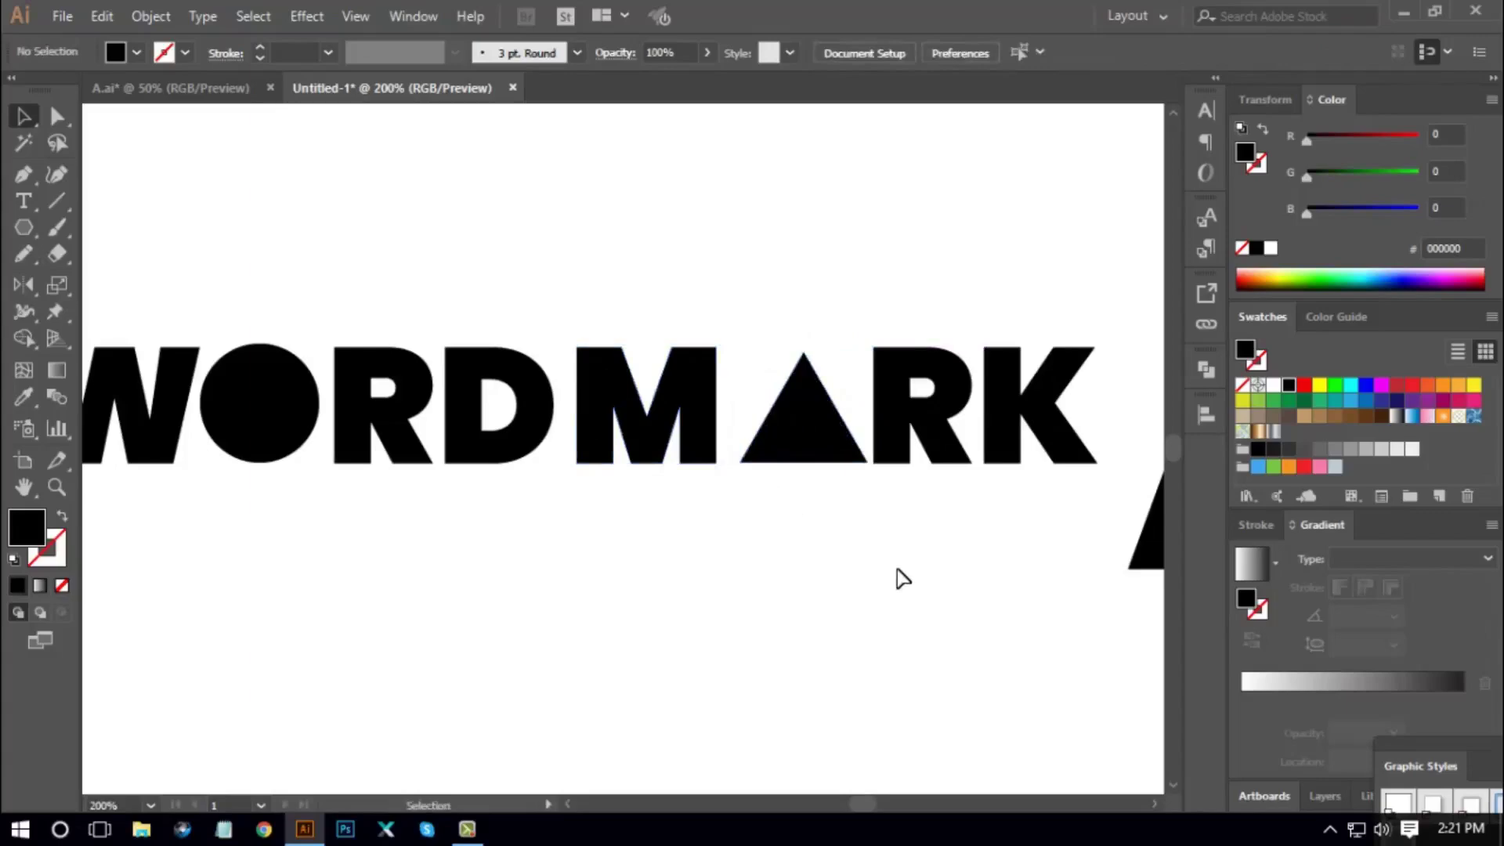
Enlarge the triangle slightly so its apex aligns with the upper edge of the M
key(ctrl+plus)
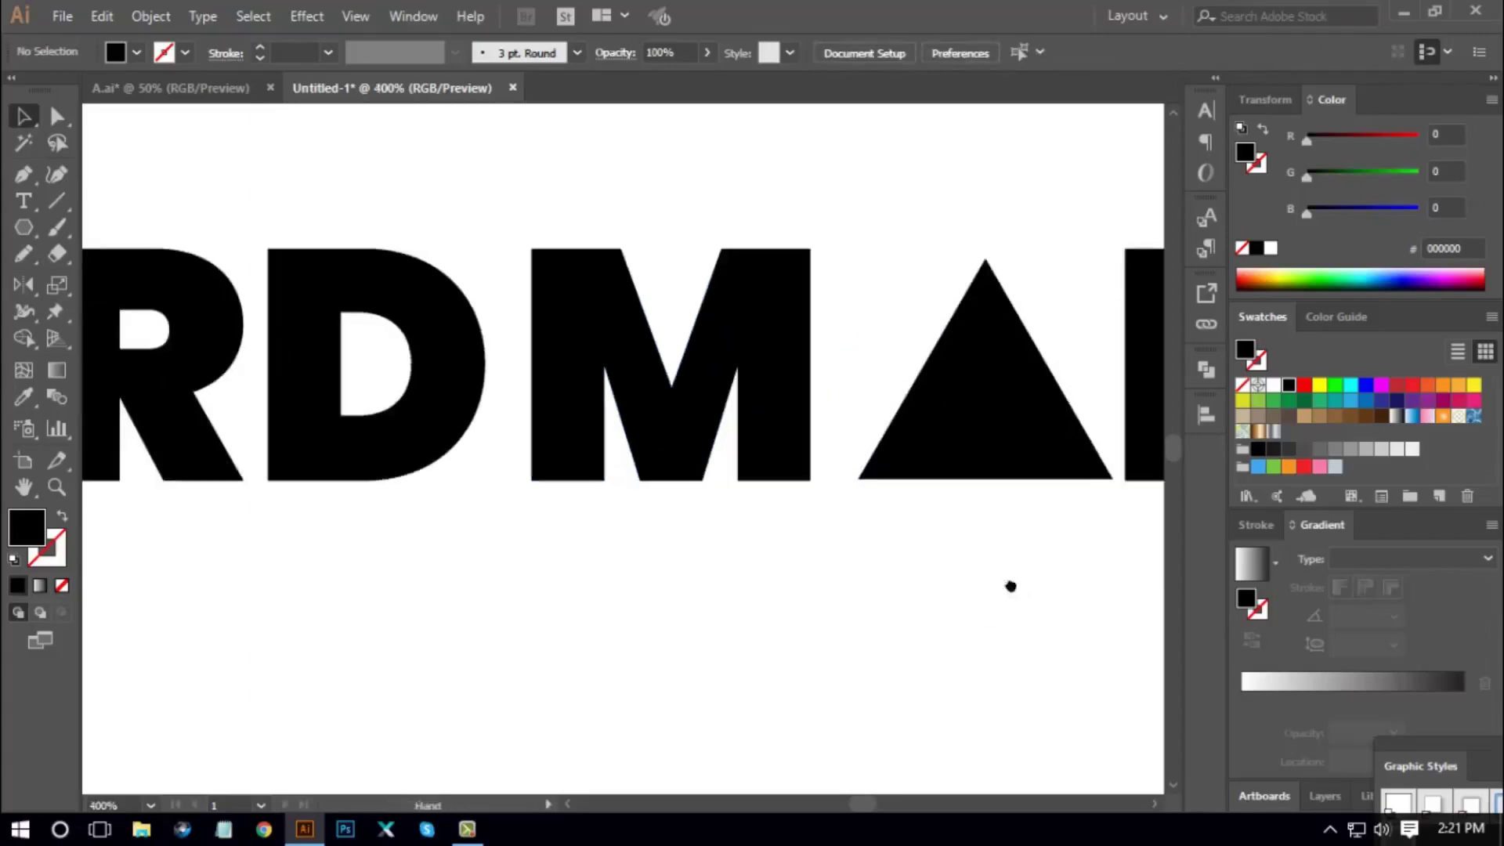
key(ctrl+plus)
drag(491, 280, 759, 575)
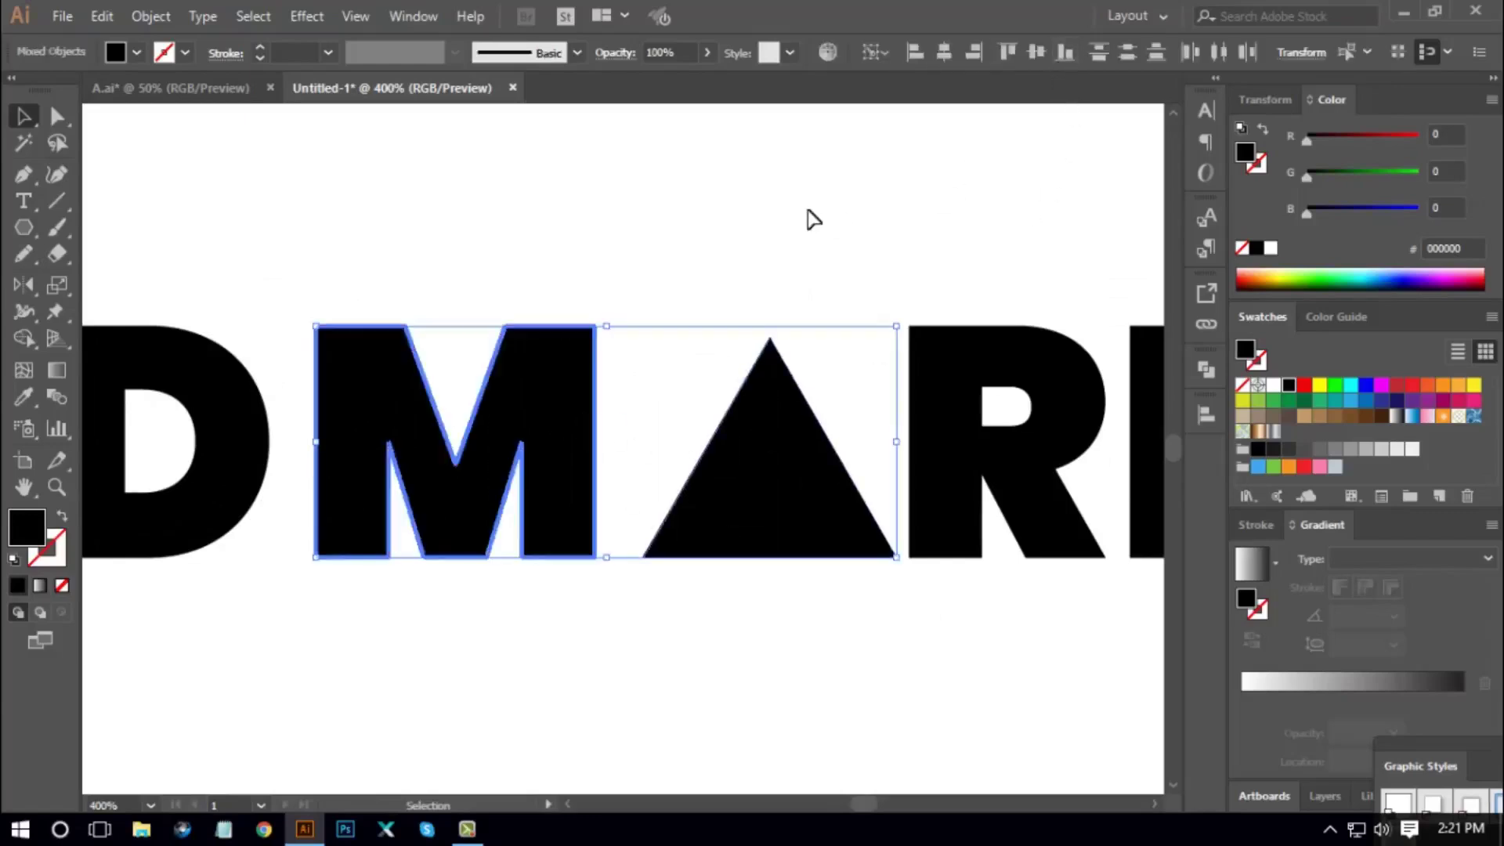
click(802, 251)
click(792, 379)
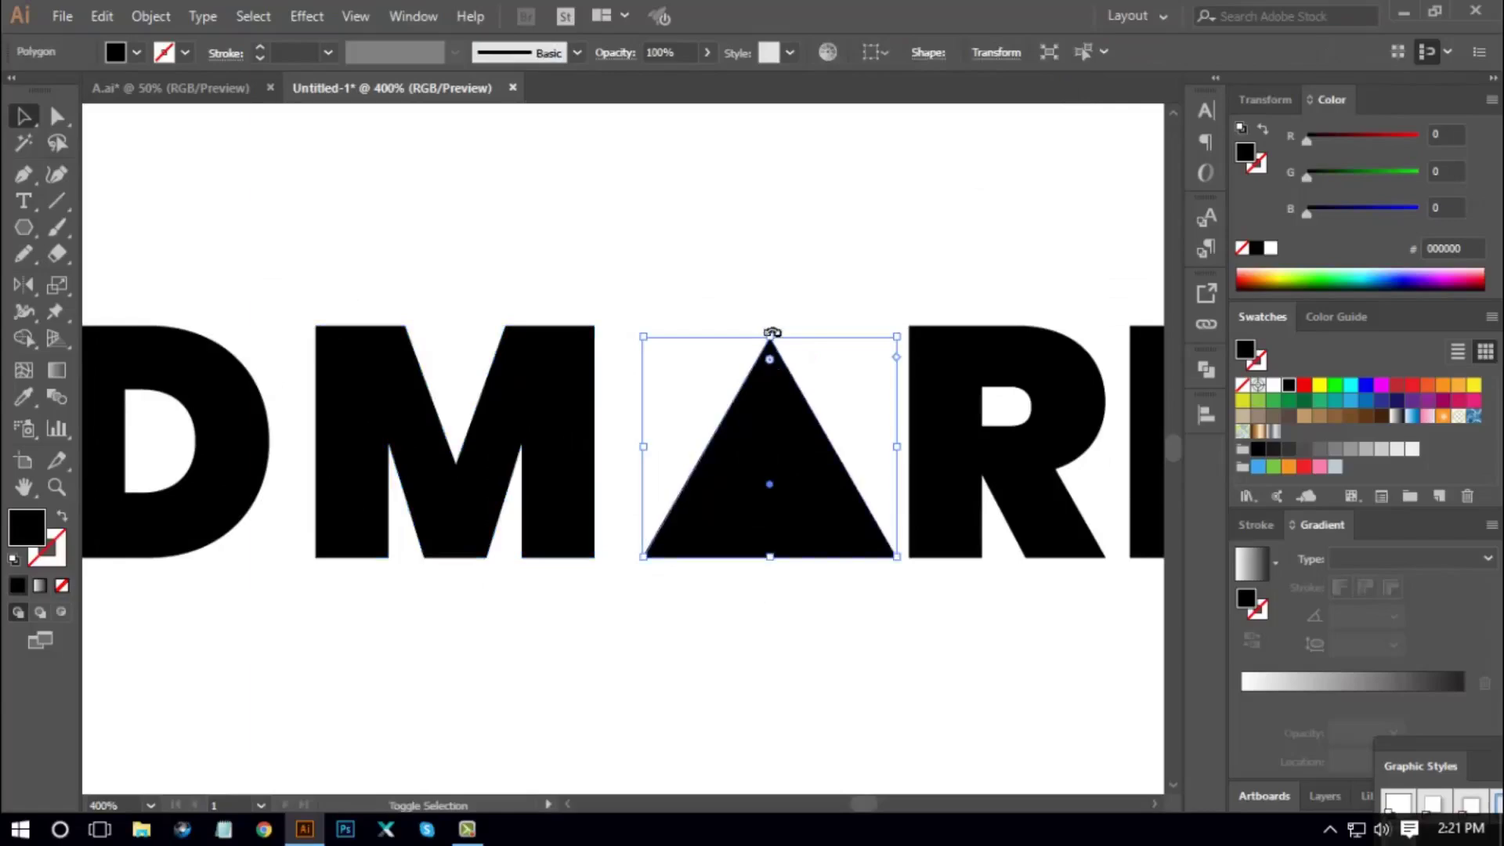
drag(771, 332, 772, 327)
click(956, 669)
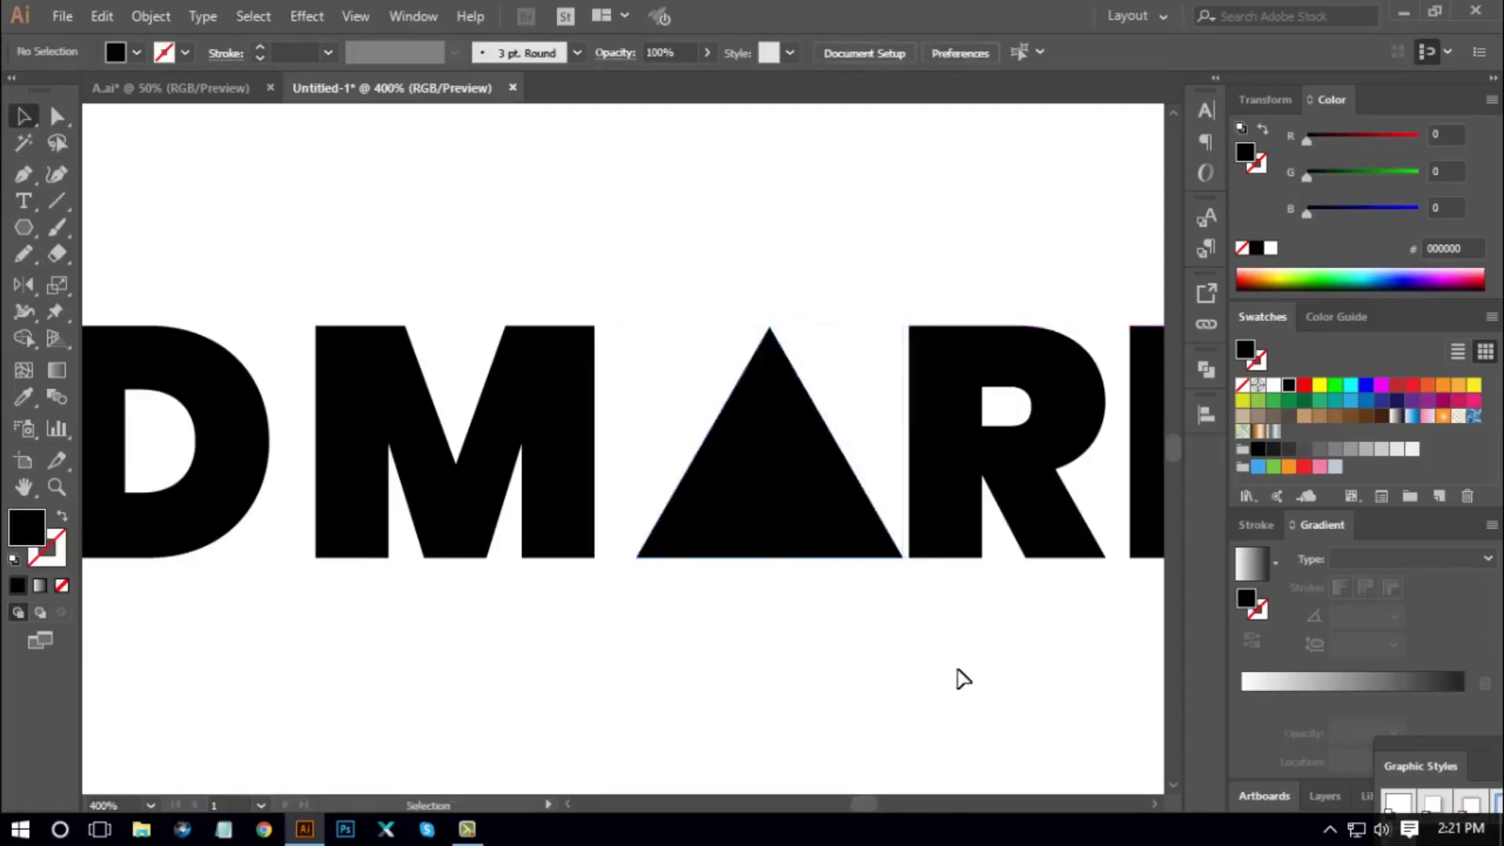
Delete the leftover letter A beside the lower wordmark
key(ctrl+minus)
key(ctrl+minus)
key(ctrl+minus)
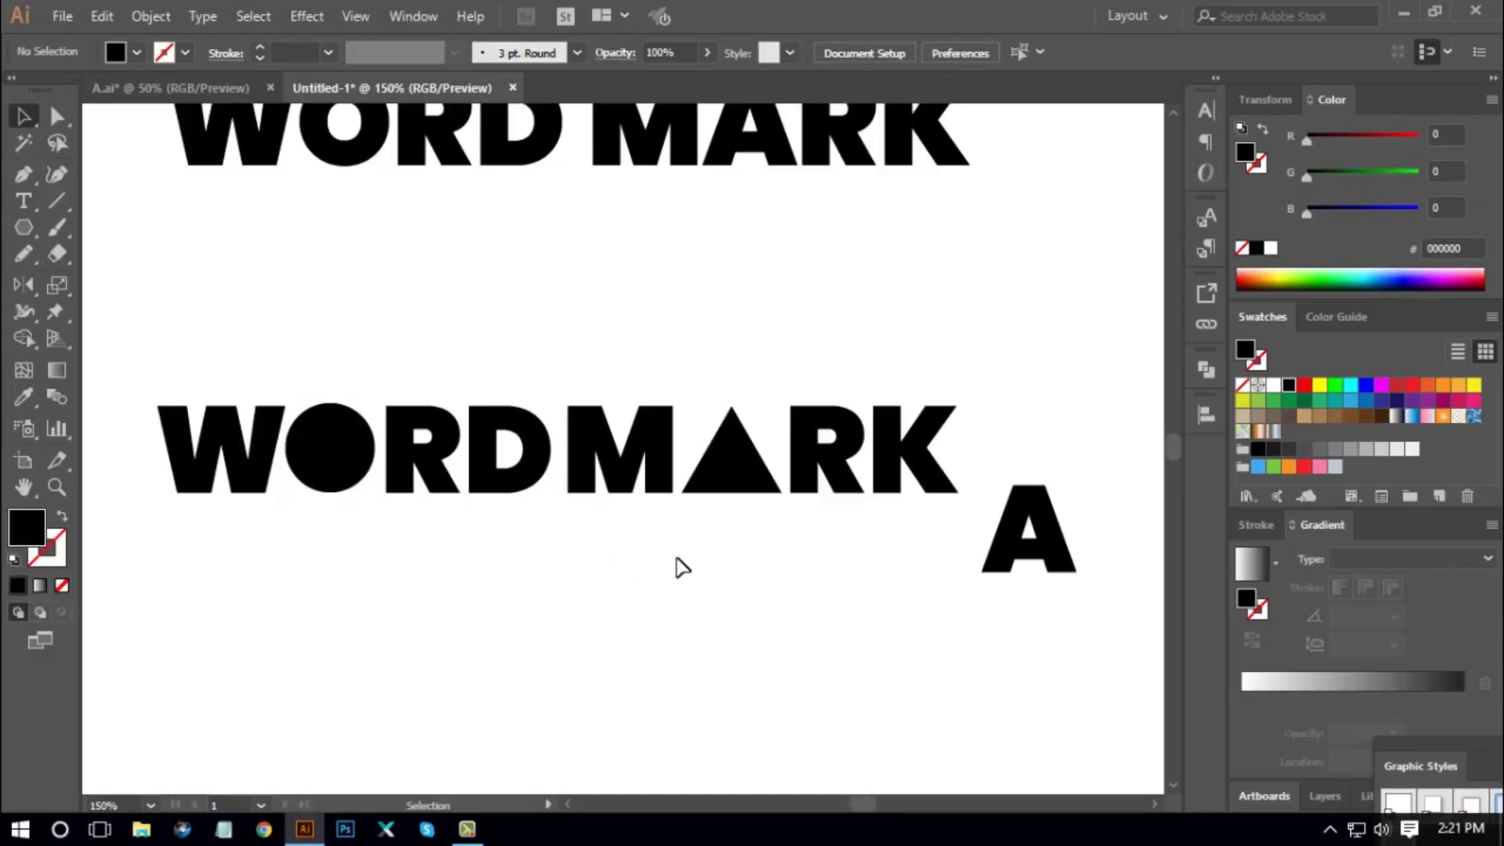
drag(756, 550, 757, 527)
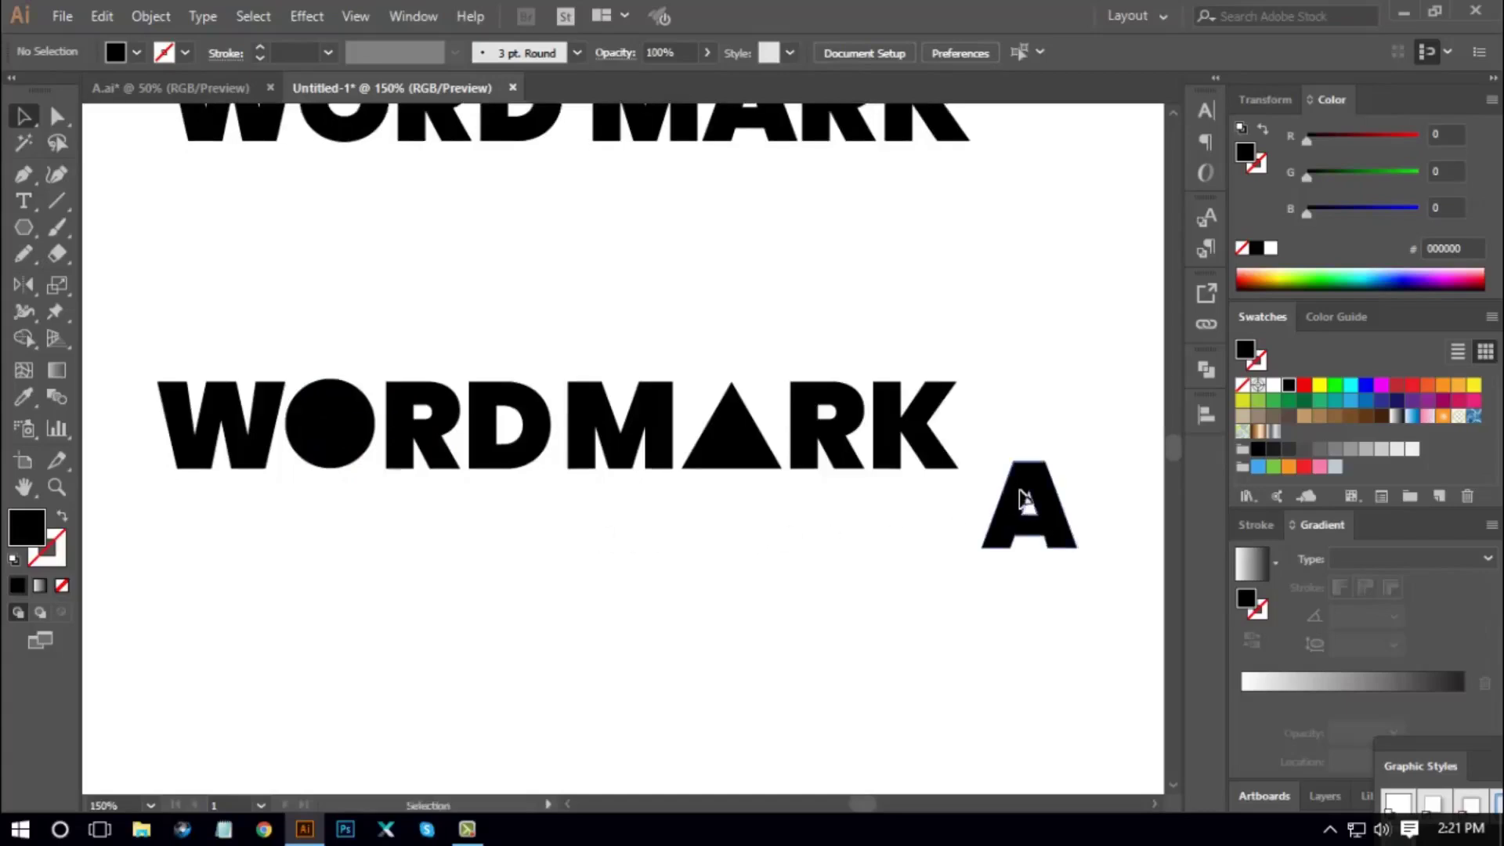
drag(1002, 504, 981, 589)
key(Delete)
Group the M, triangle, R and K, and shift the group slightly right to widen the gap between the words
drag(648, 539, 965, 339)
key(ctrl+g)
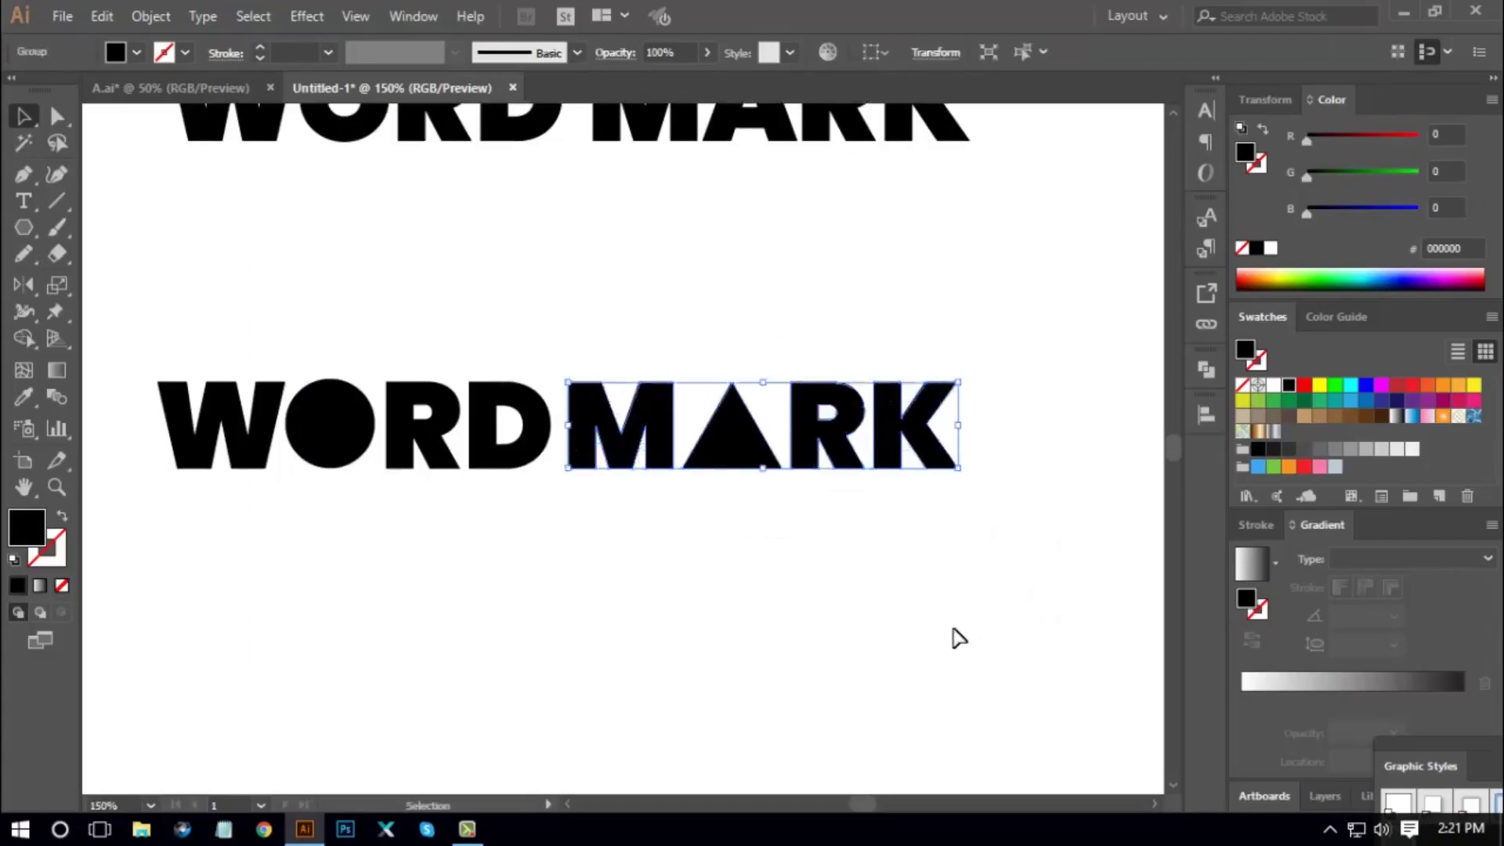
key(ctrl+1)
key(ctrl+minus)
drag(668, 611, 697, 597)
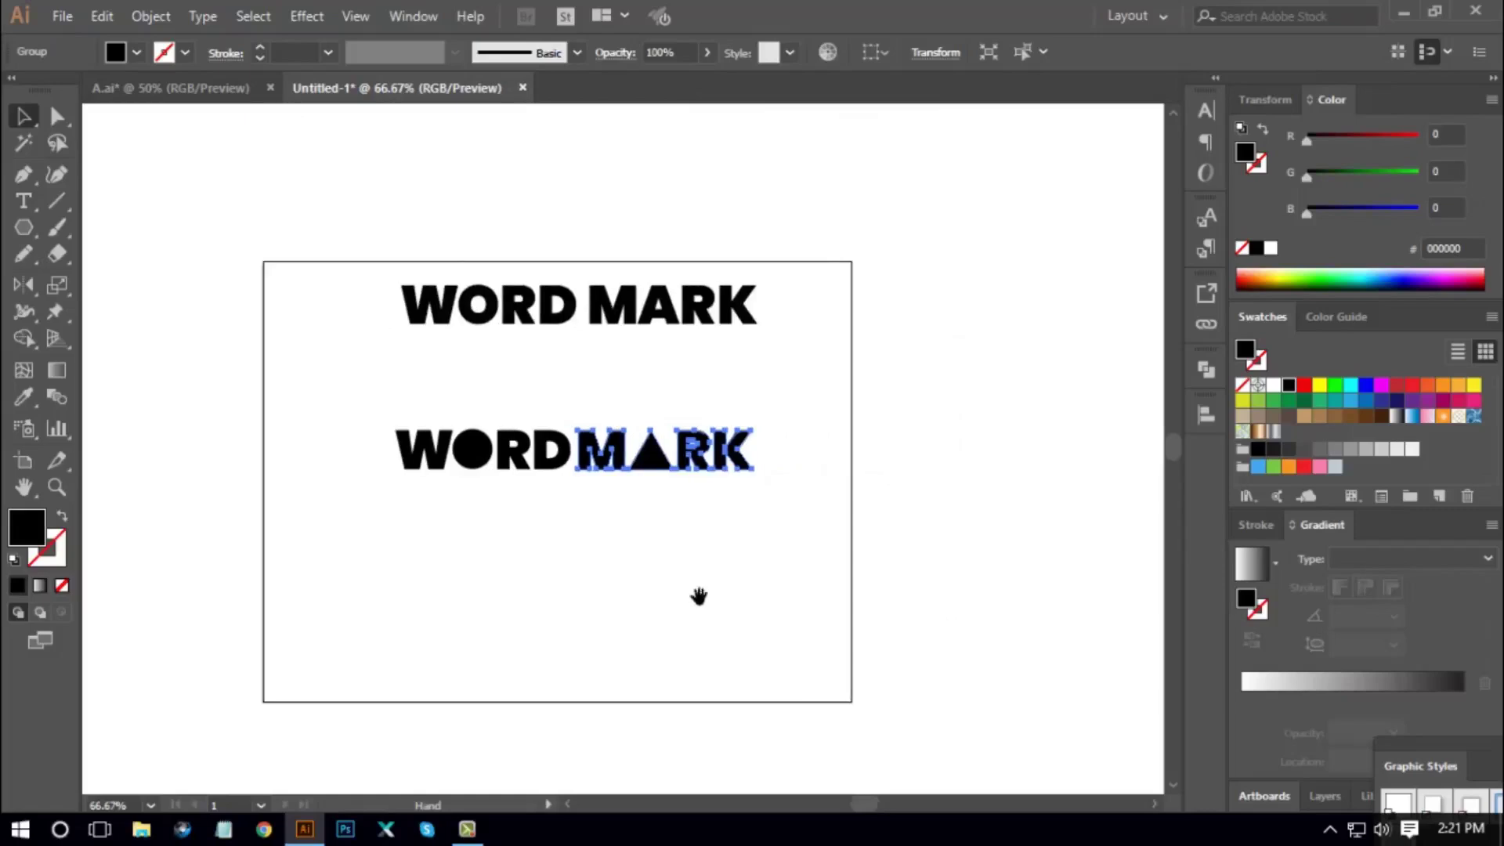
drag(616, 451, 637, 480)
click(603, 562)
Group the W, circle, R and D, and combine them with the MARK group into a single group
drag(372, 518, 571, 401)
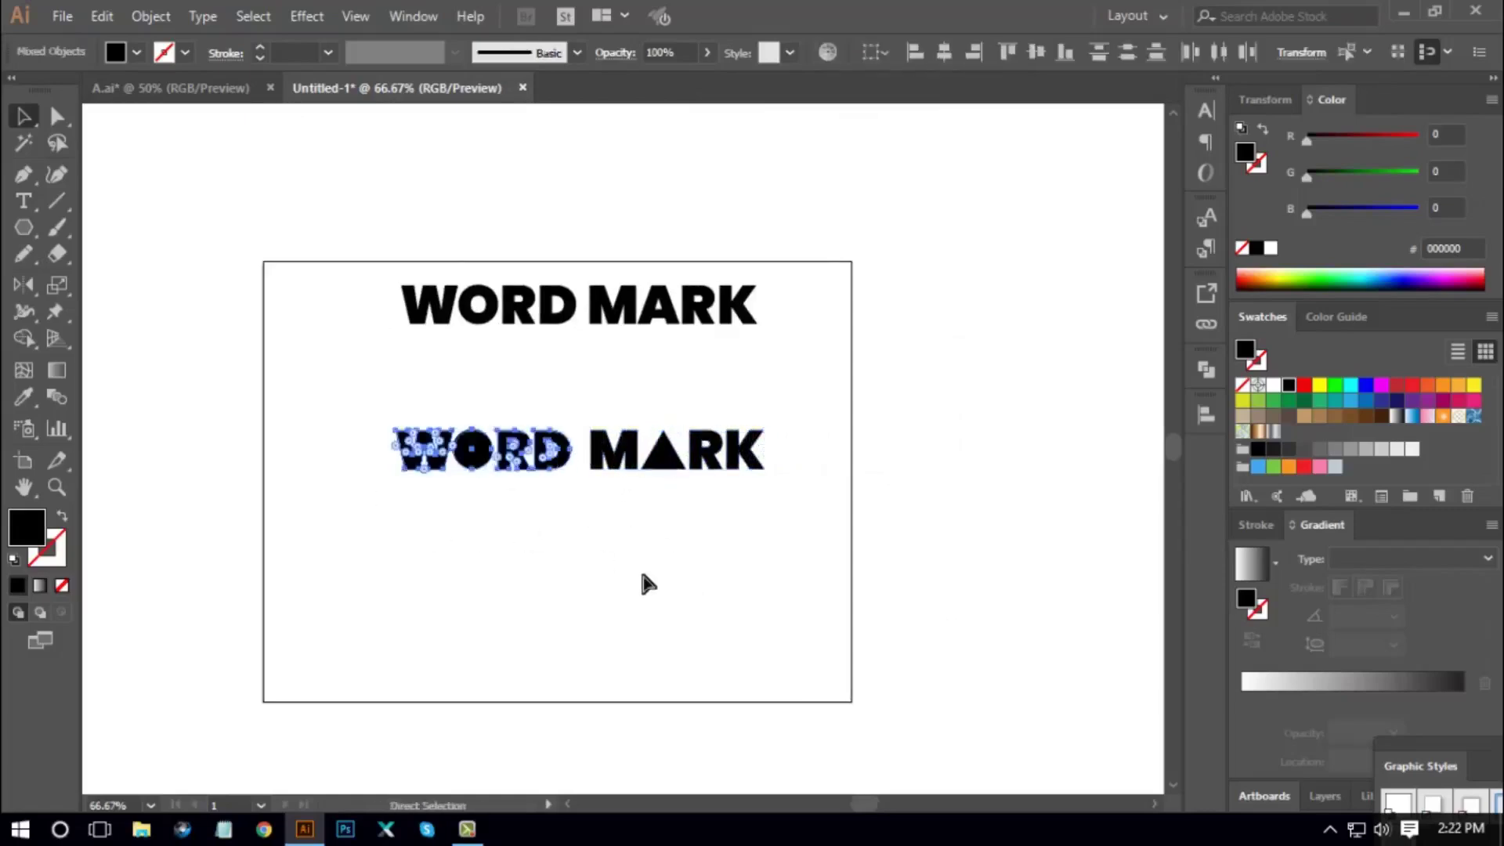
key(v)
drag(304, 555, 806, 392)
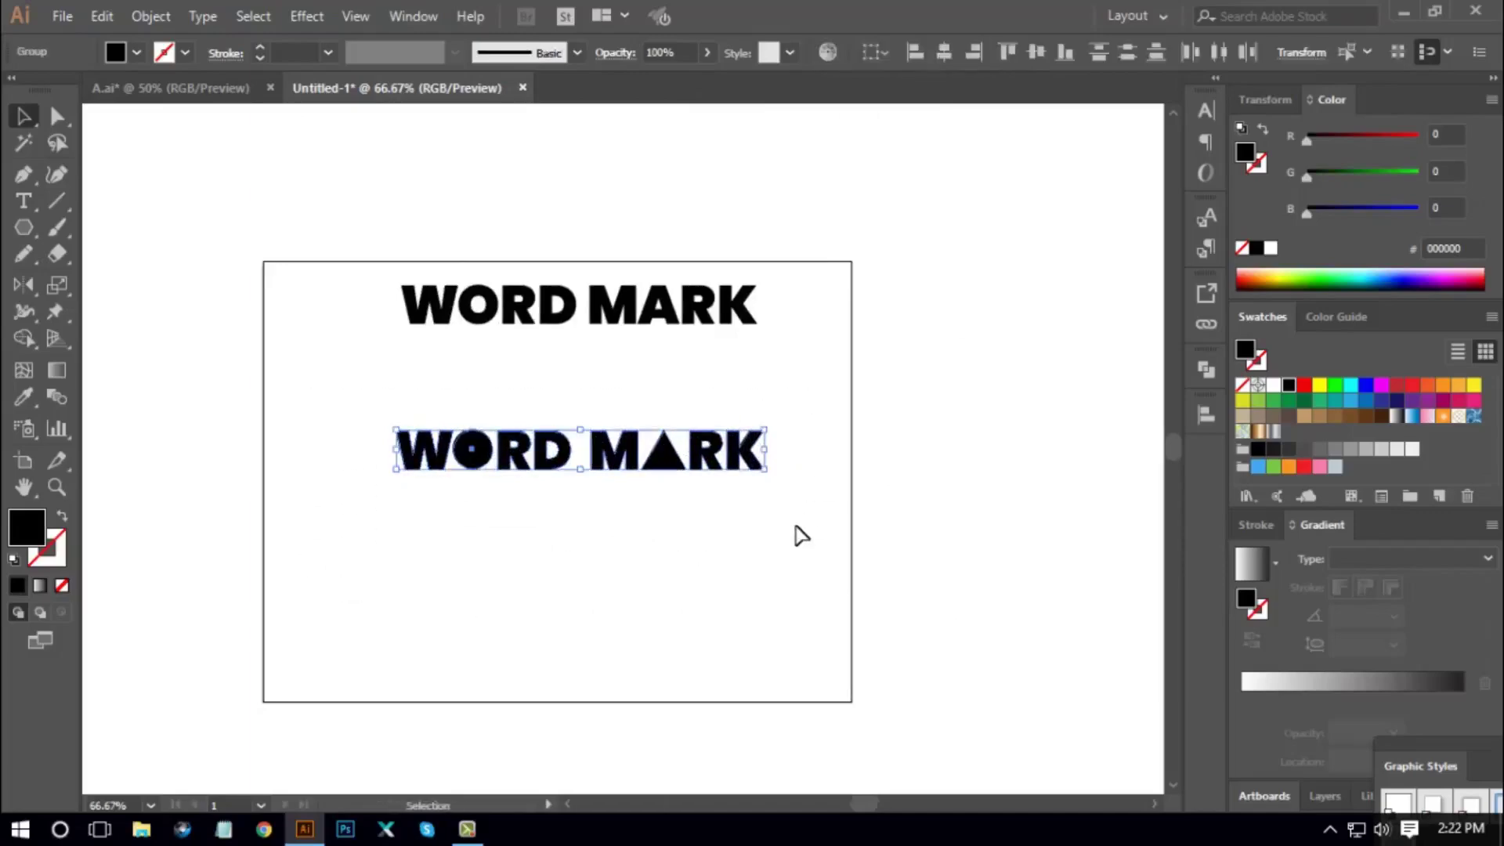
key(ctrl+h)
click(782, 552)
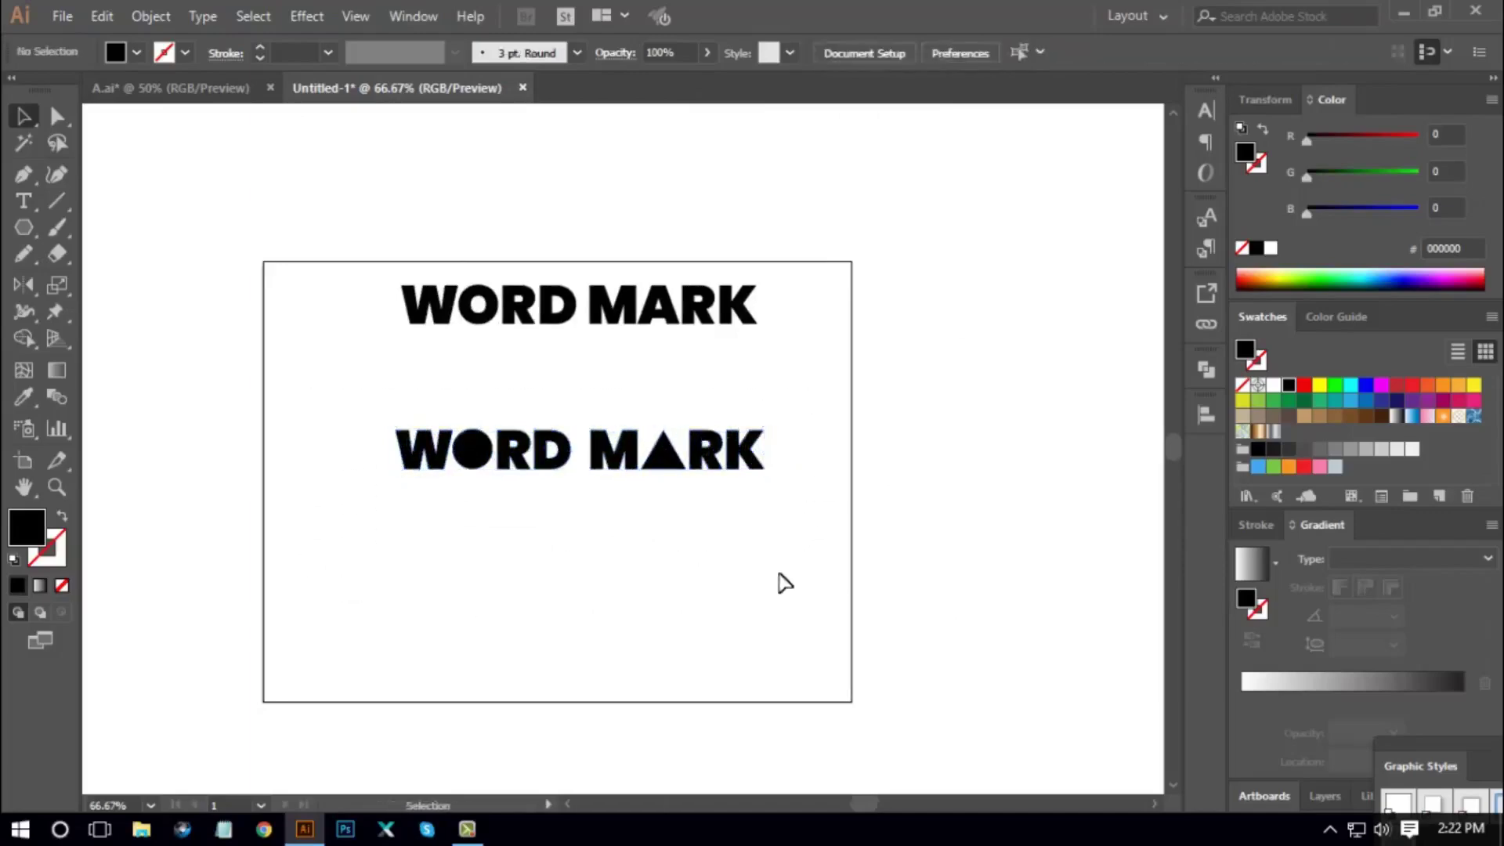
Place a copy of the plain WORD MARK text below the shaped version and move the original text above the artboard
drag(740, 559, 830, 552)
drag(796, 463, 765, 533)
drag(776, 292, 781, 178)
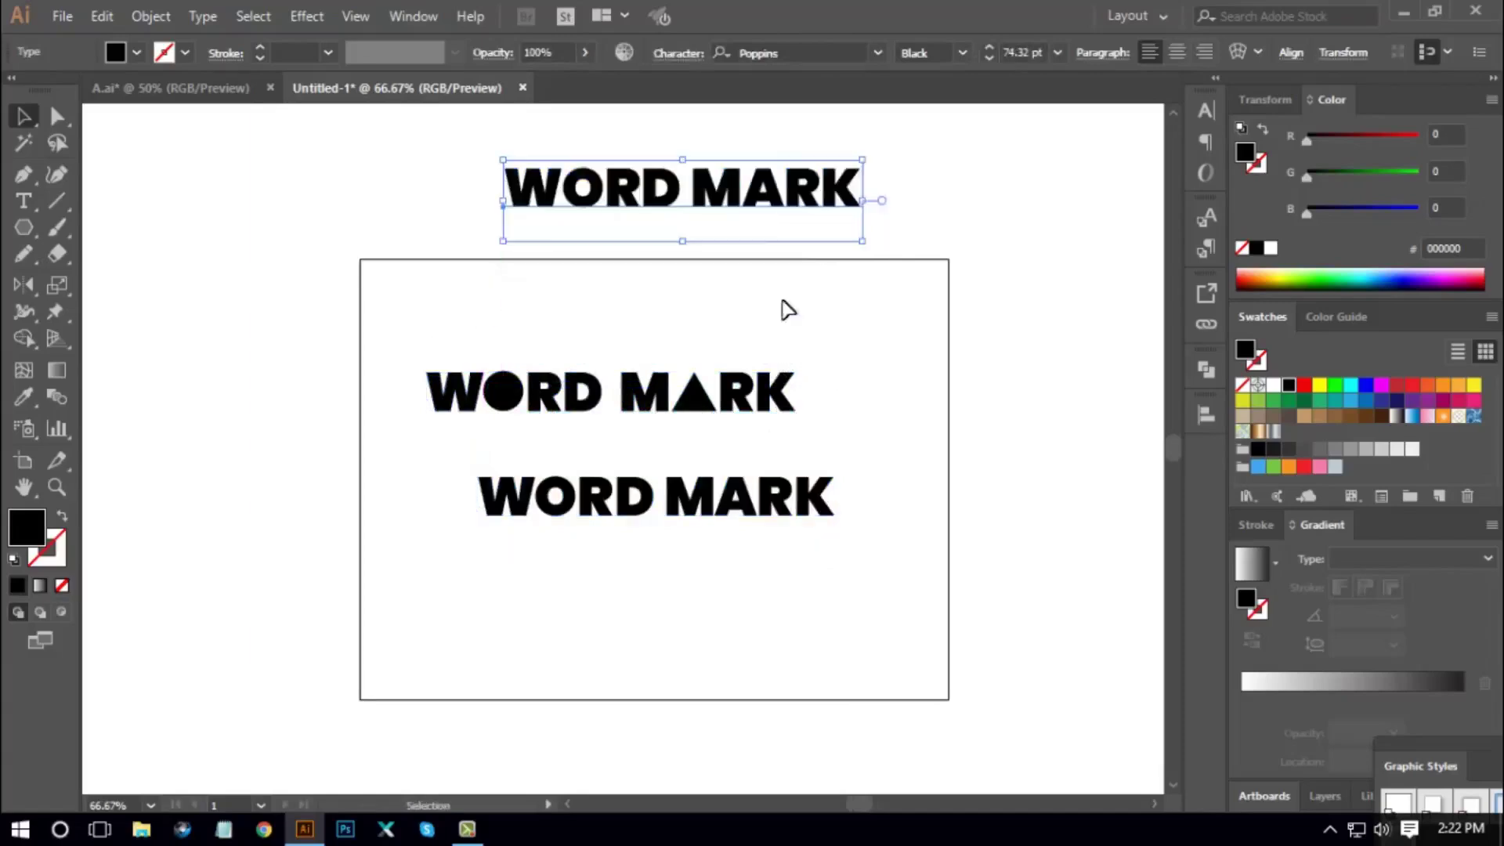
Move the shaped wordmark up toward the artboard's top edge and shift the plain WORD MARK copy slightly up beneath it
drag(759, 396, 759, 339)
drag(807, 617, 835, 608)
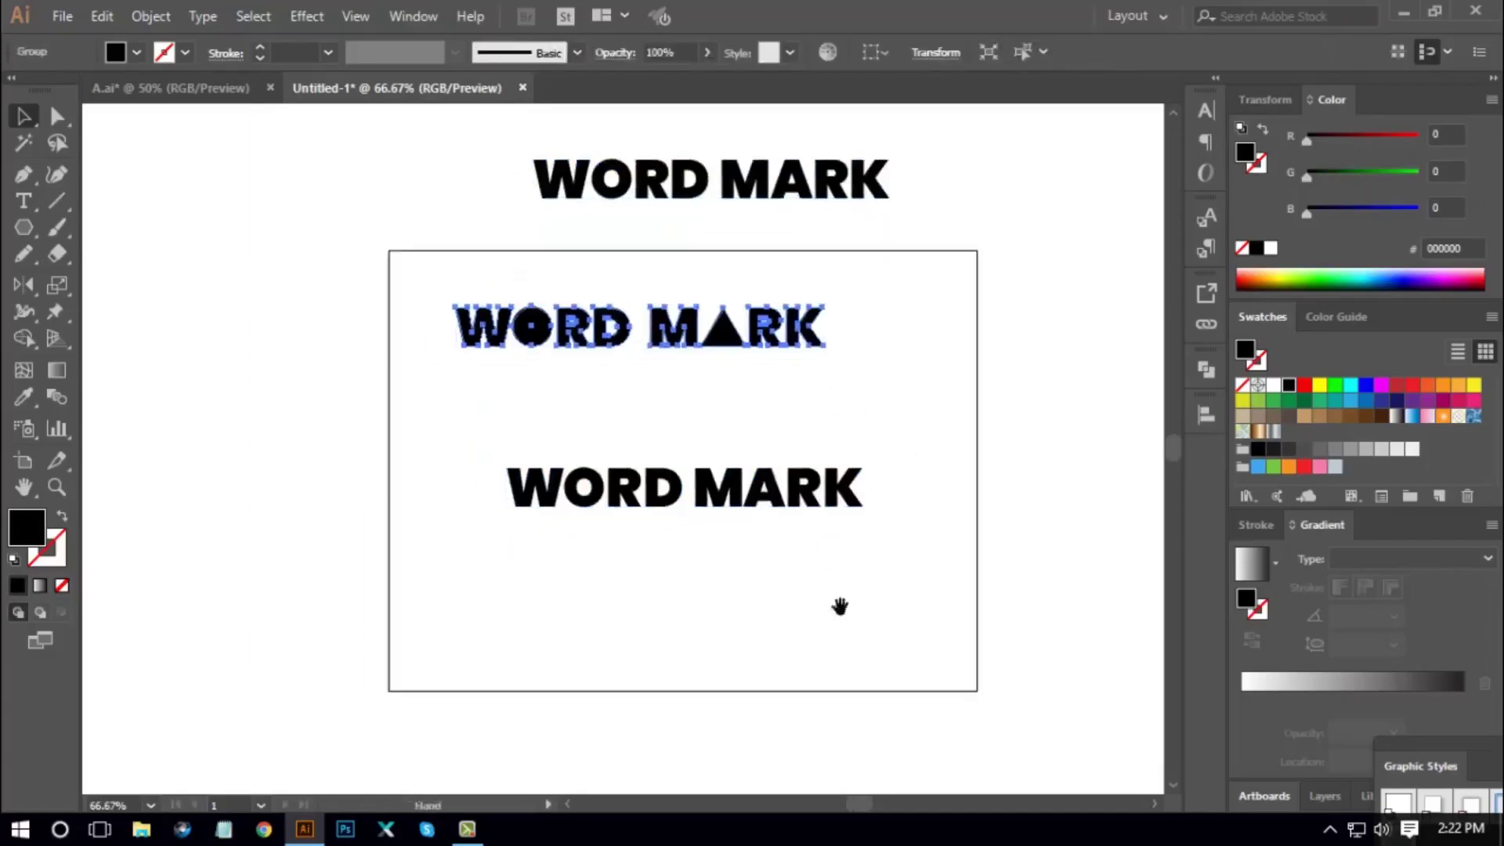
click(835, 607)
drag(797, 497, 786, 469)
Convert the plain WORD MARK copy on the artboard to outlines and ungroup it into separate letters
right_click(786, 469)
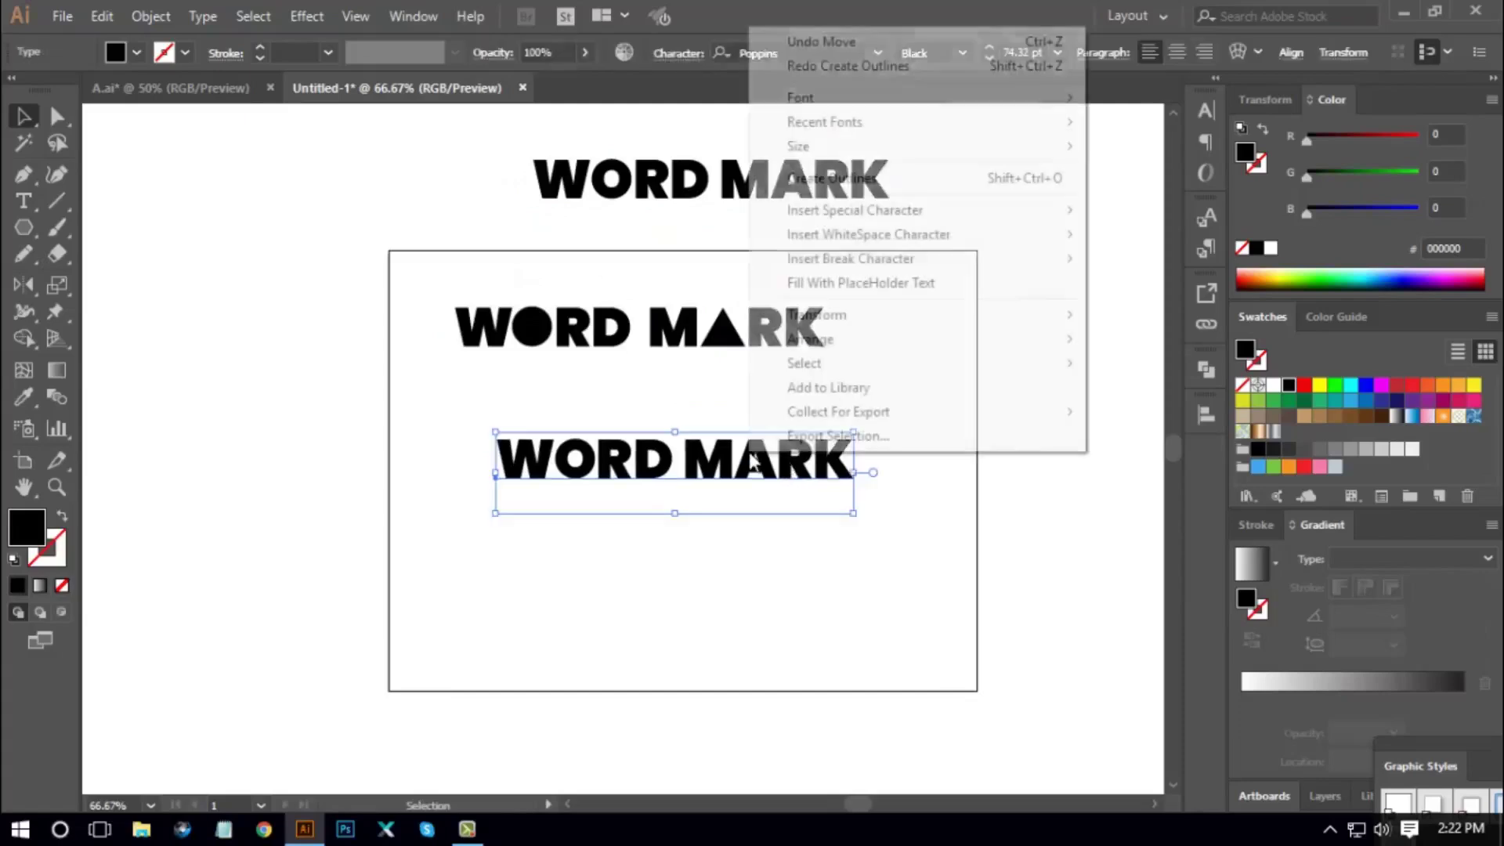
click(815, 178)
click(950, 494)
key(ctrl+equal)
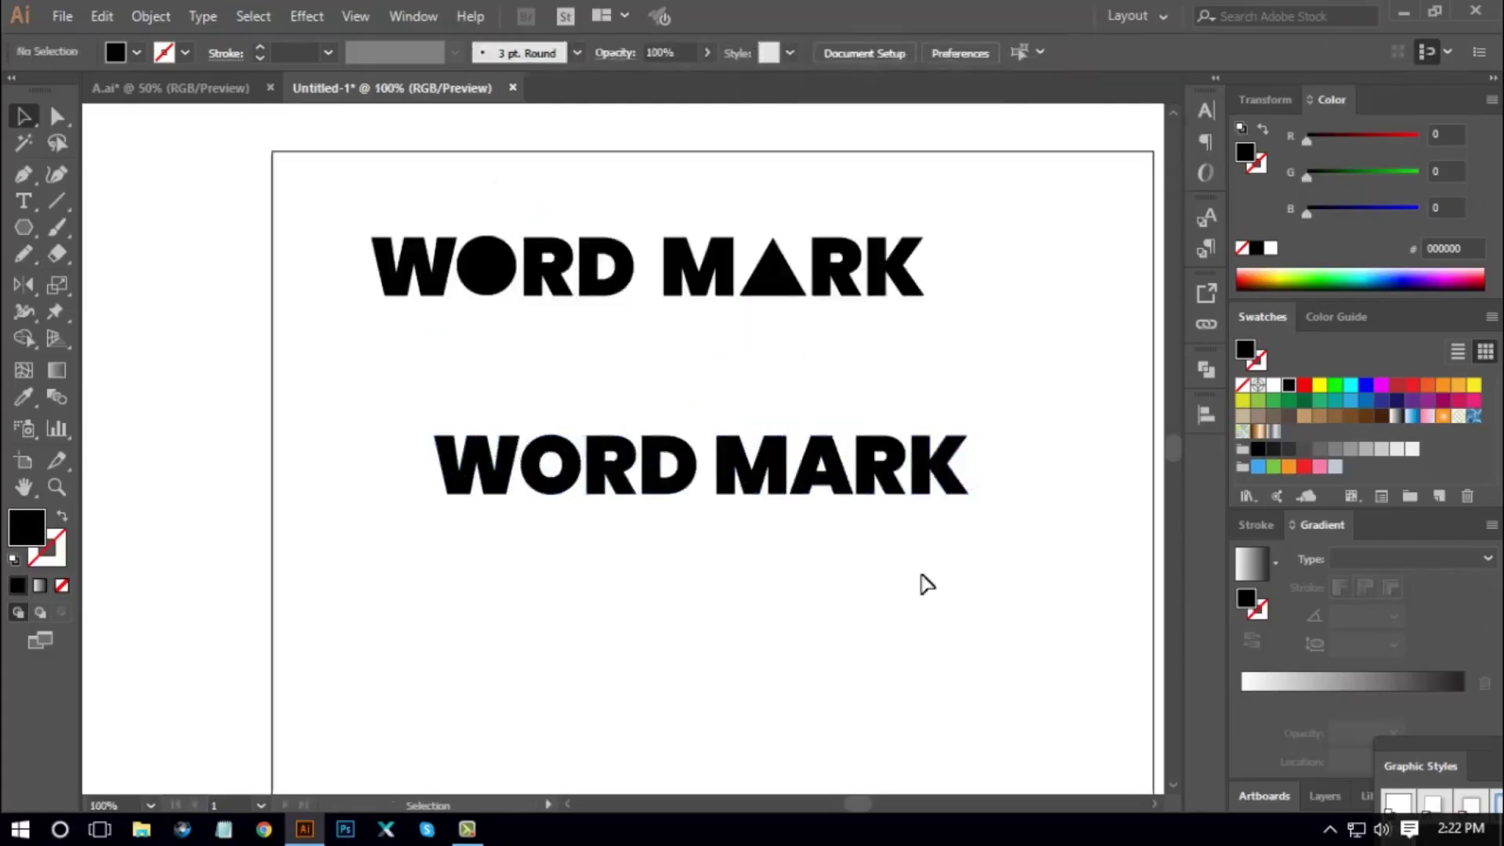
right_click(799, 469)
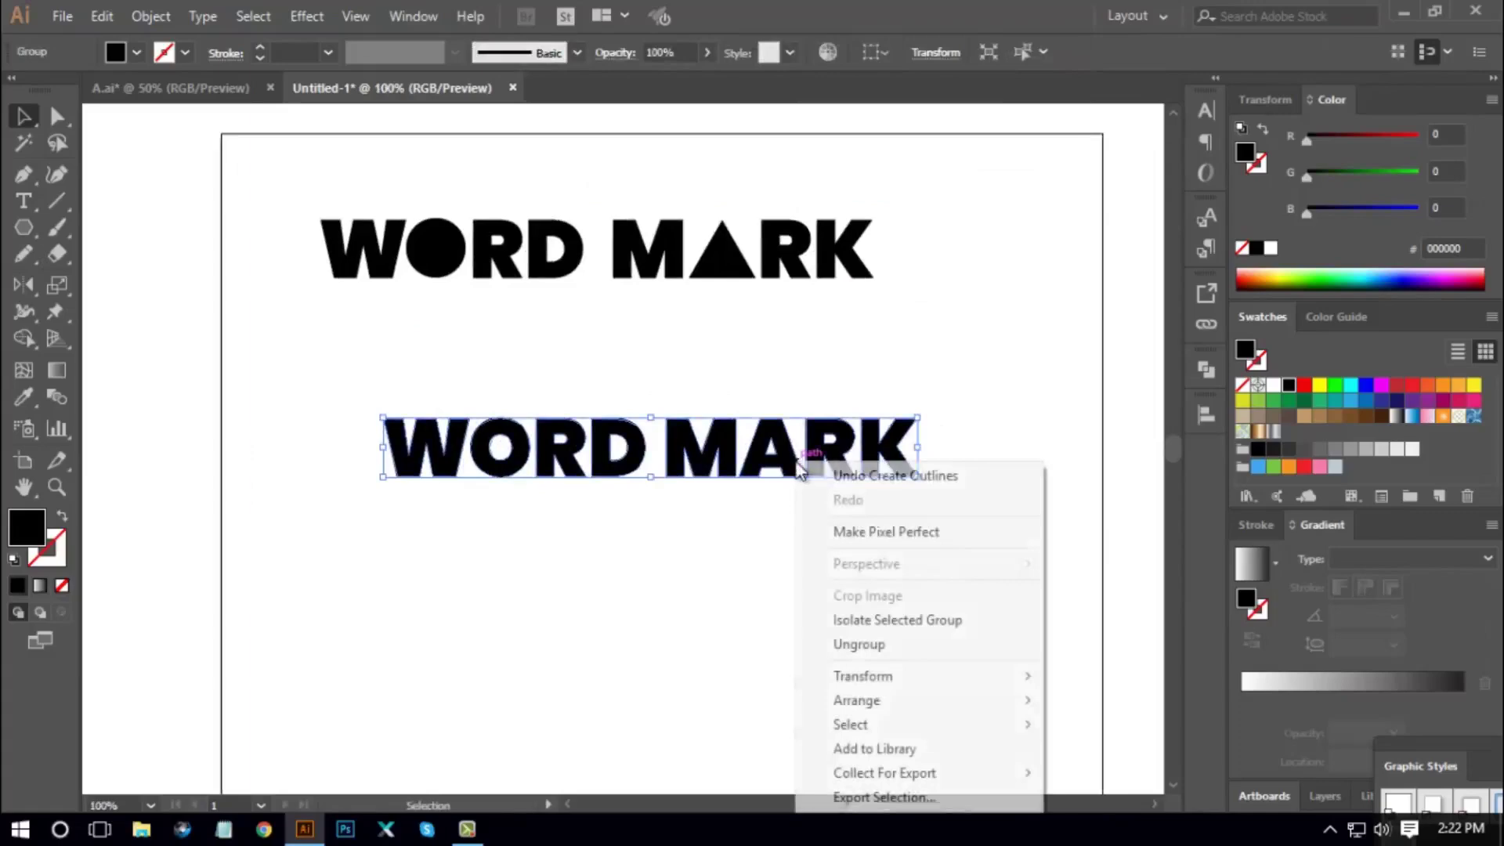
click(858, 643)
Group the letters M and A of MARK in the lower wordmark
click(717, 544)
click(748, 455)
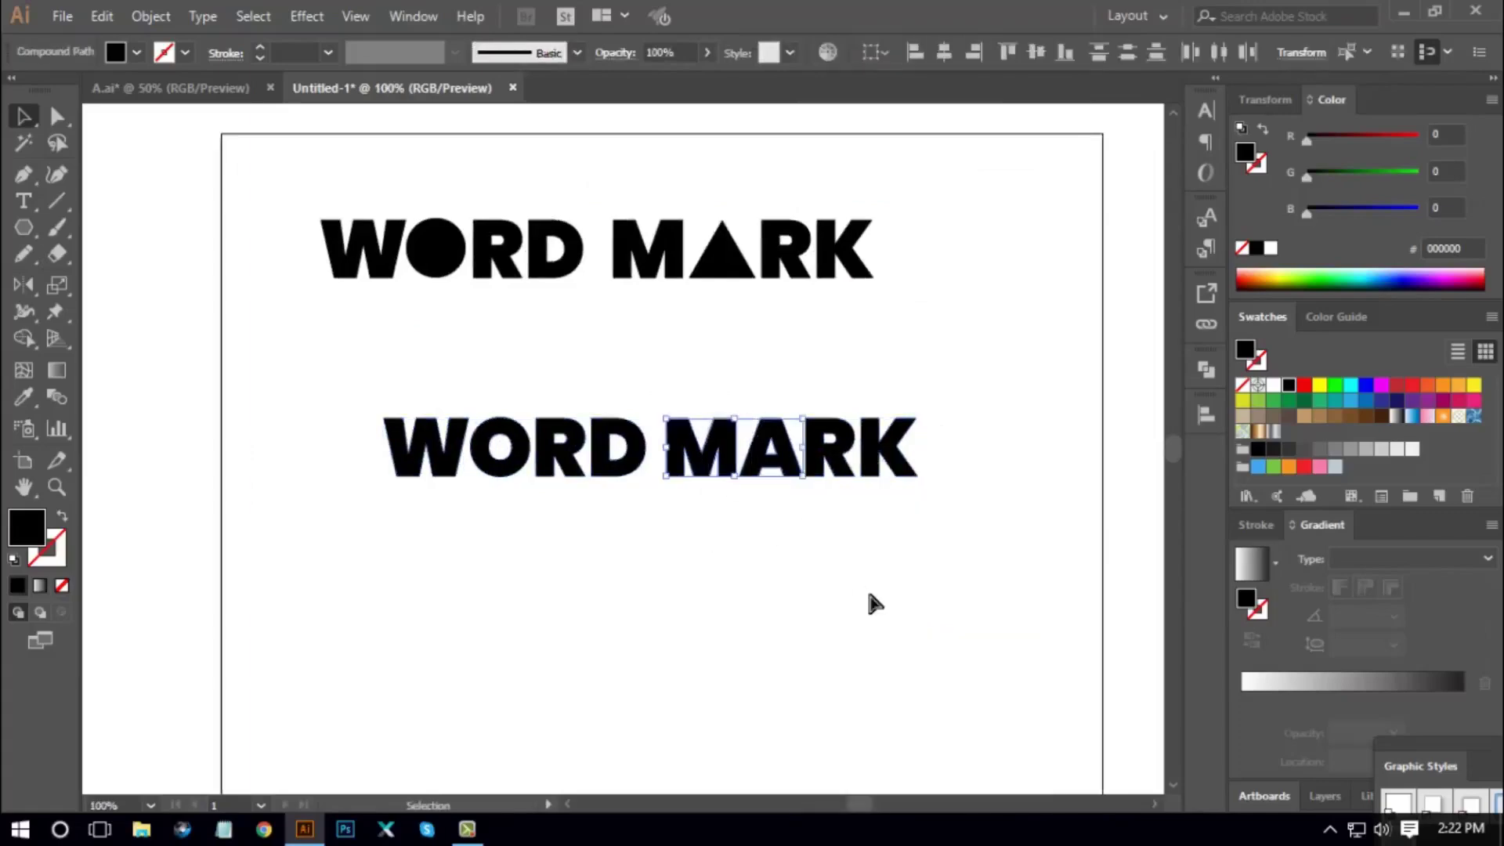
key(a)
key(v)
click(782, 514)
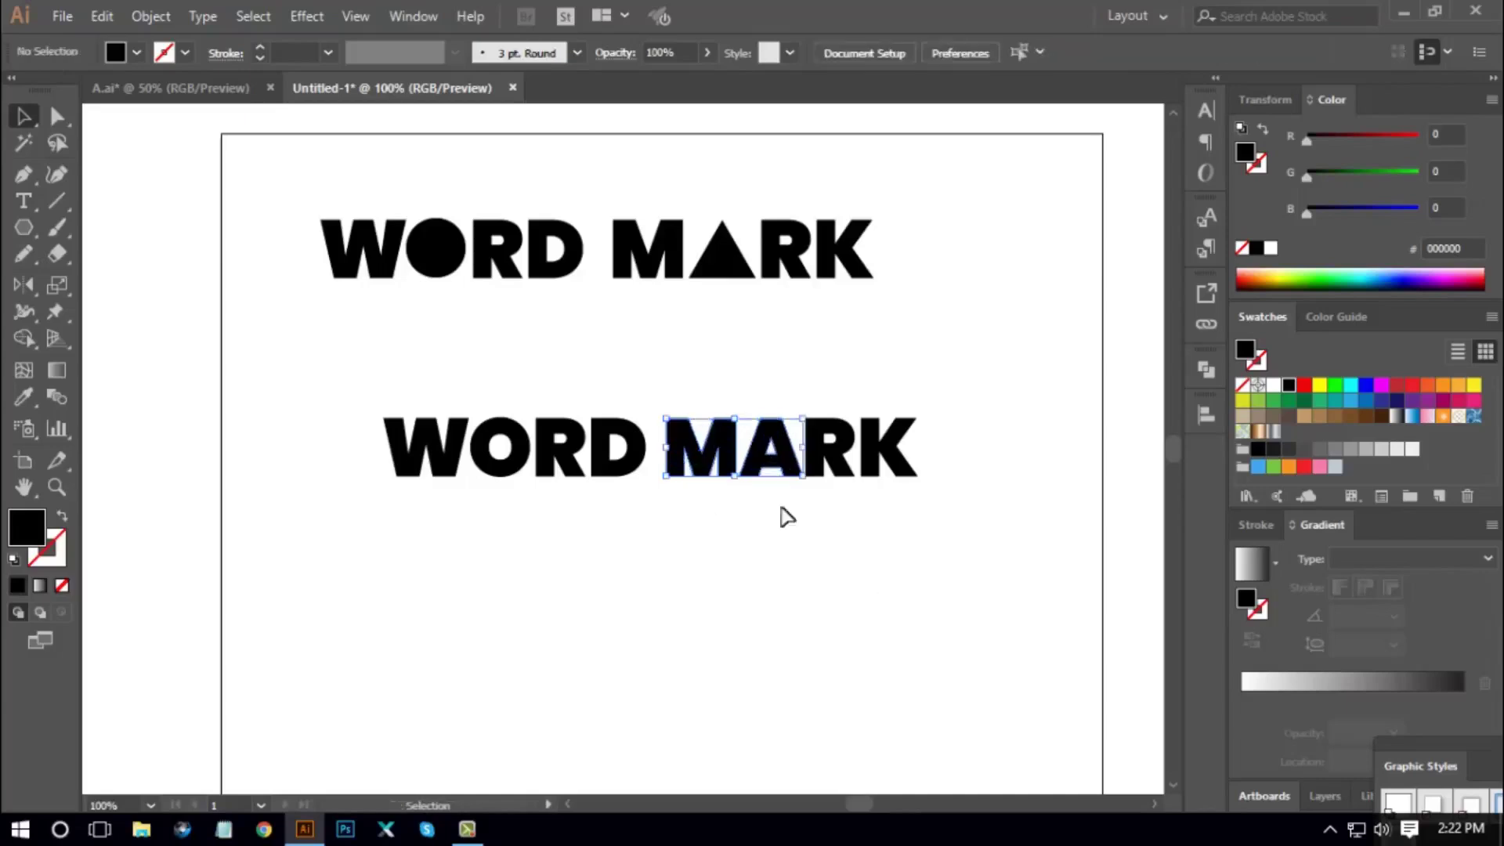
Draw a black circle about 122 px wide centred over the M and A, and send it to the back
click(31, 228)
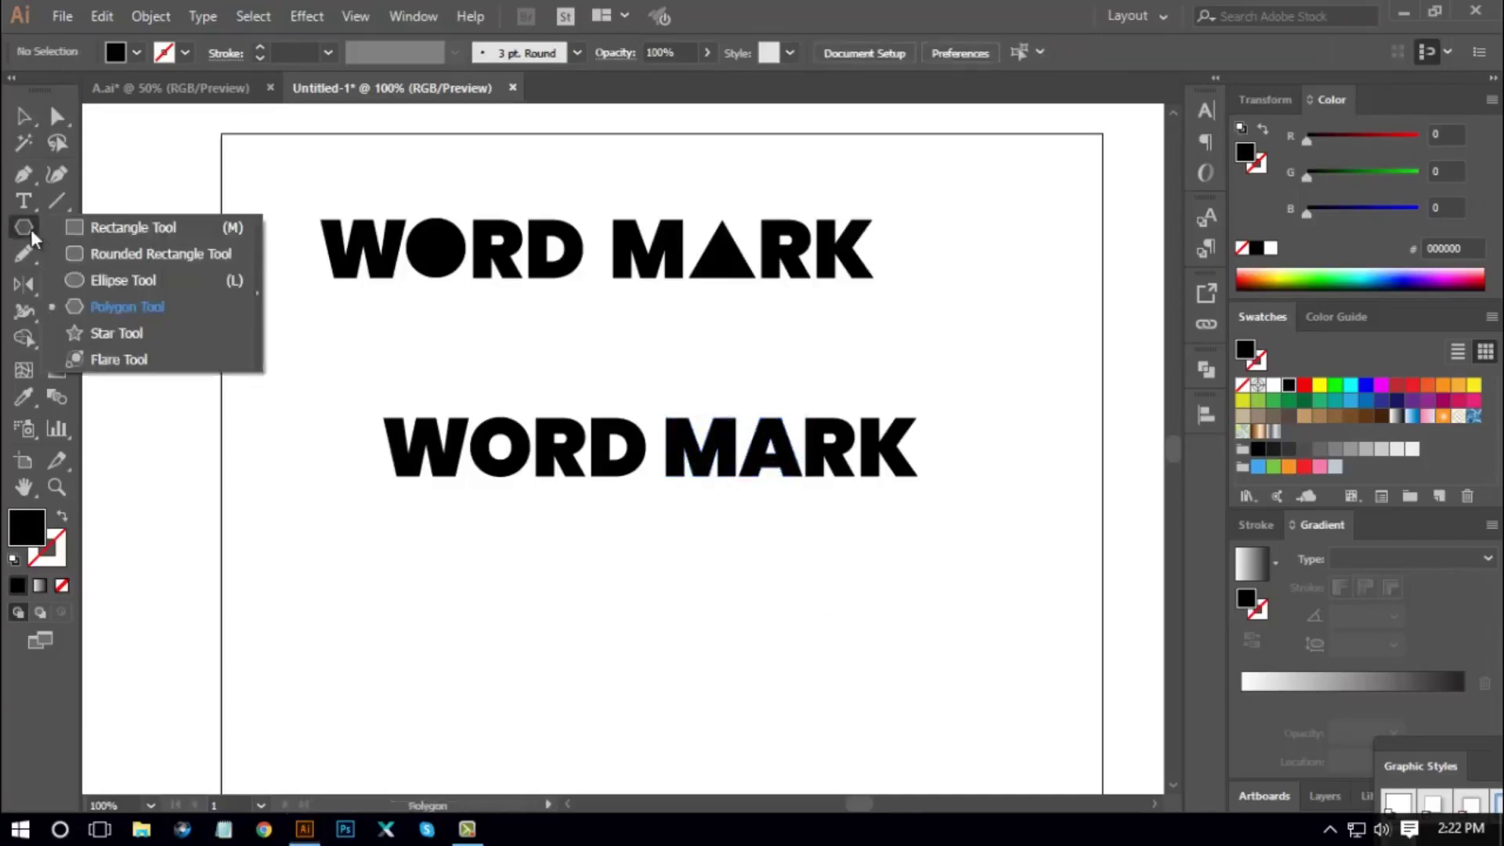
click(124, 279)
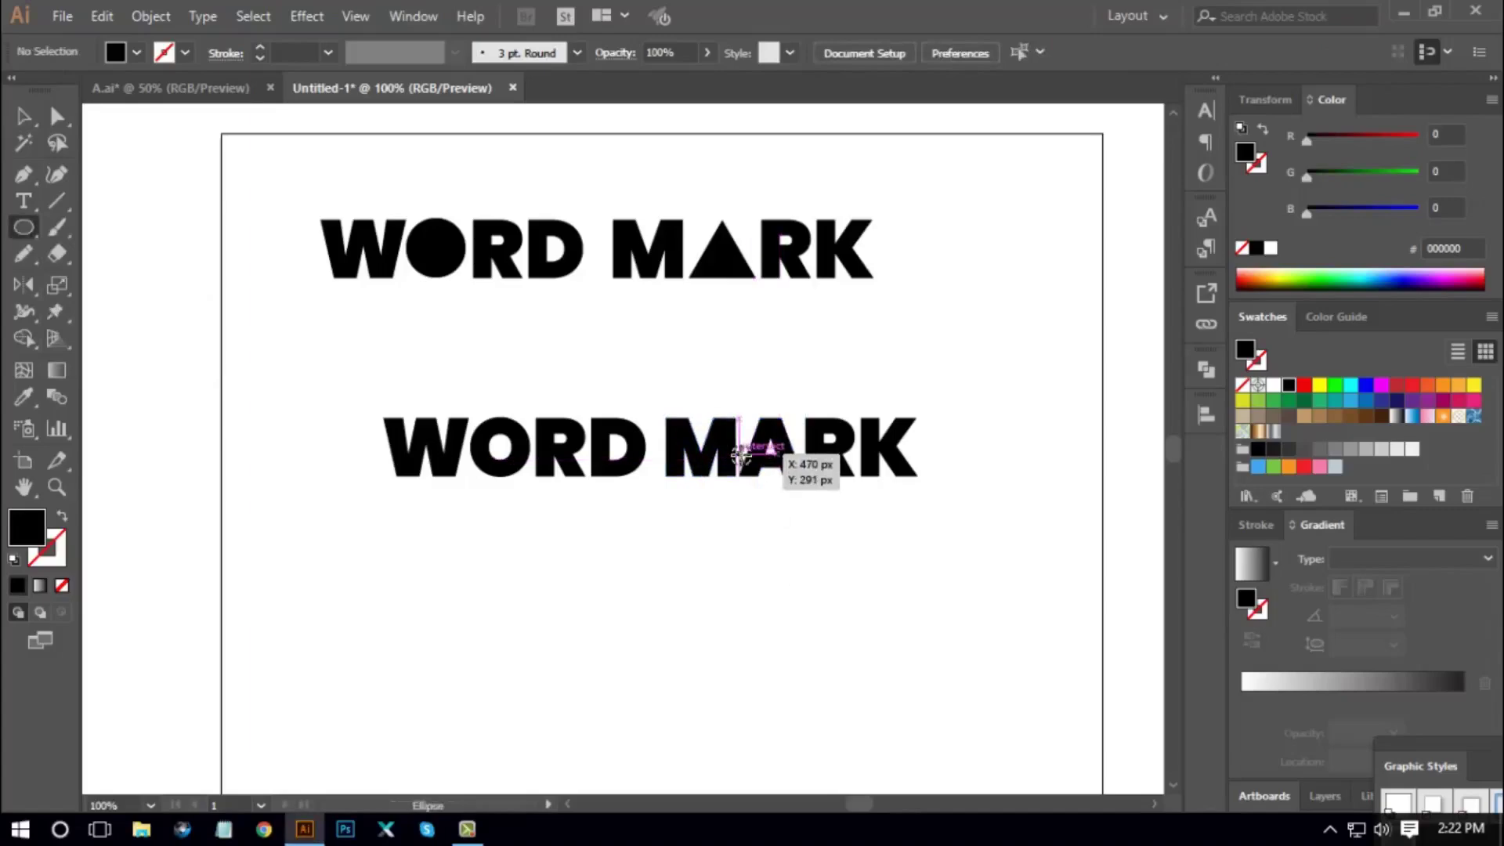
drag(740, 445, 786, 515)
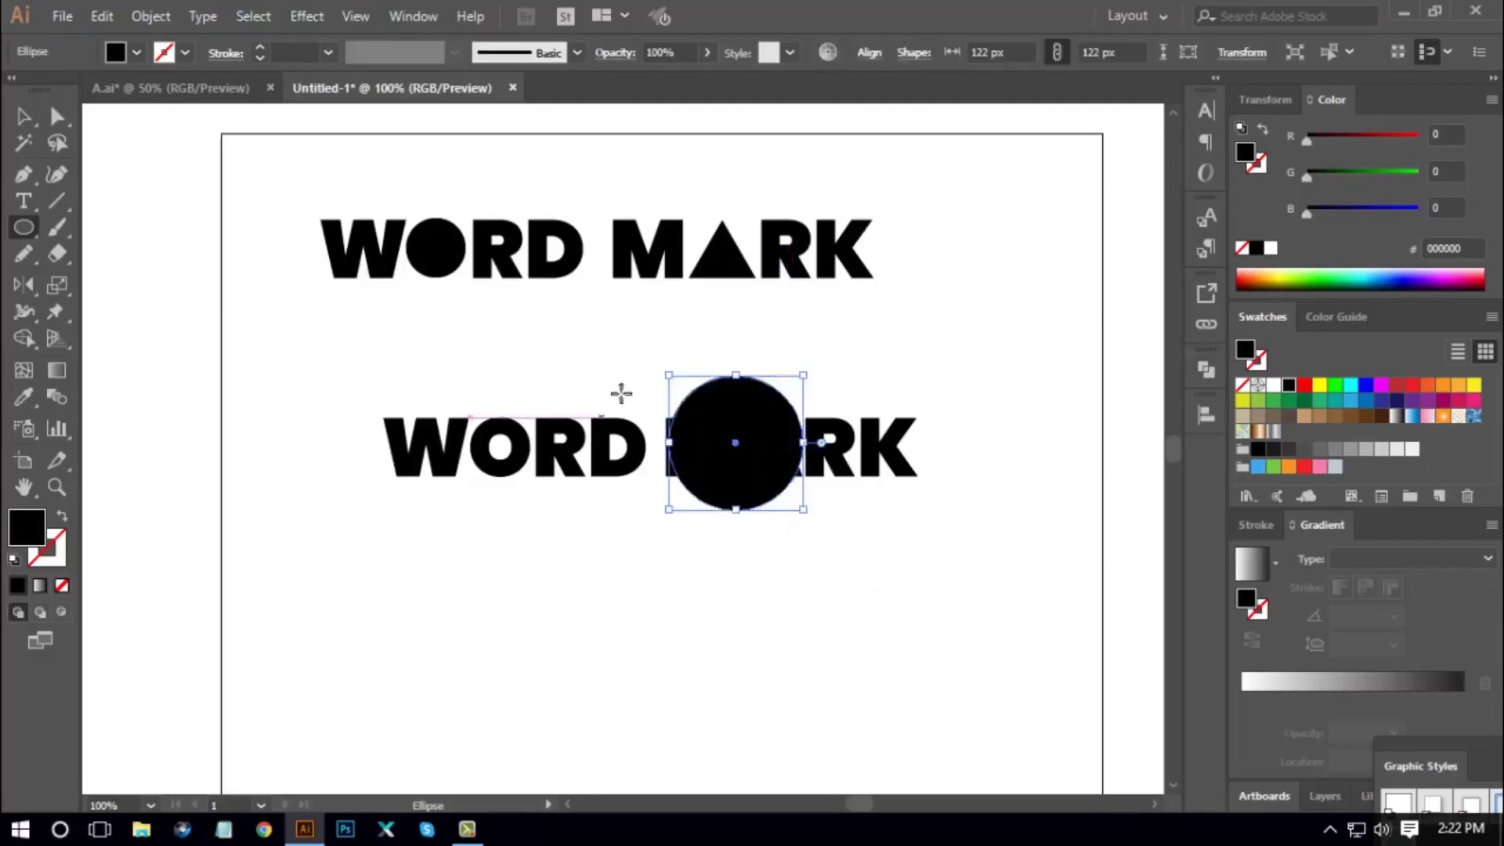
right_click(727, 433)
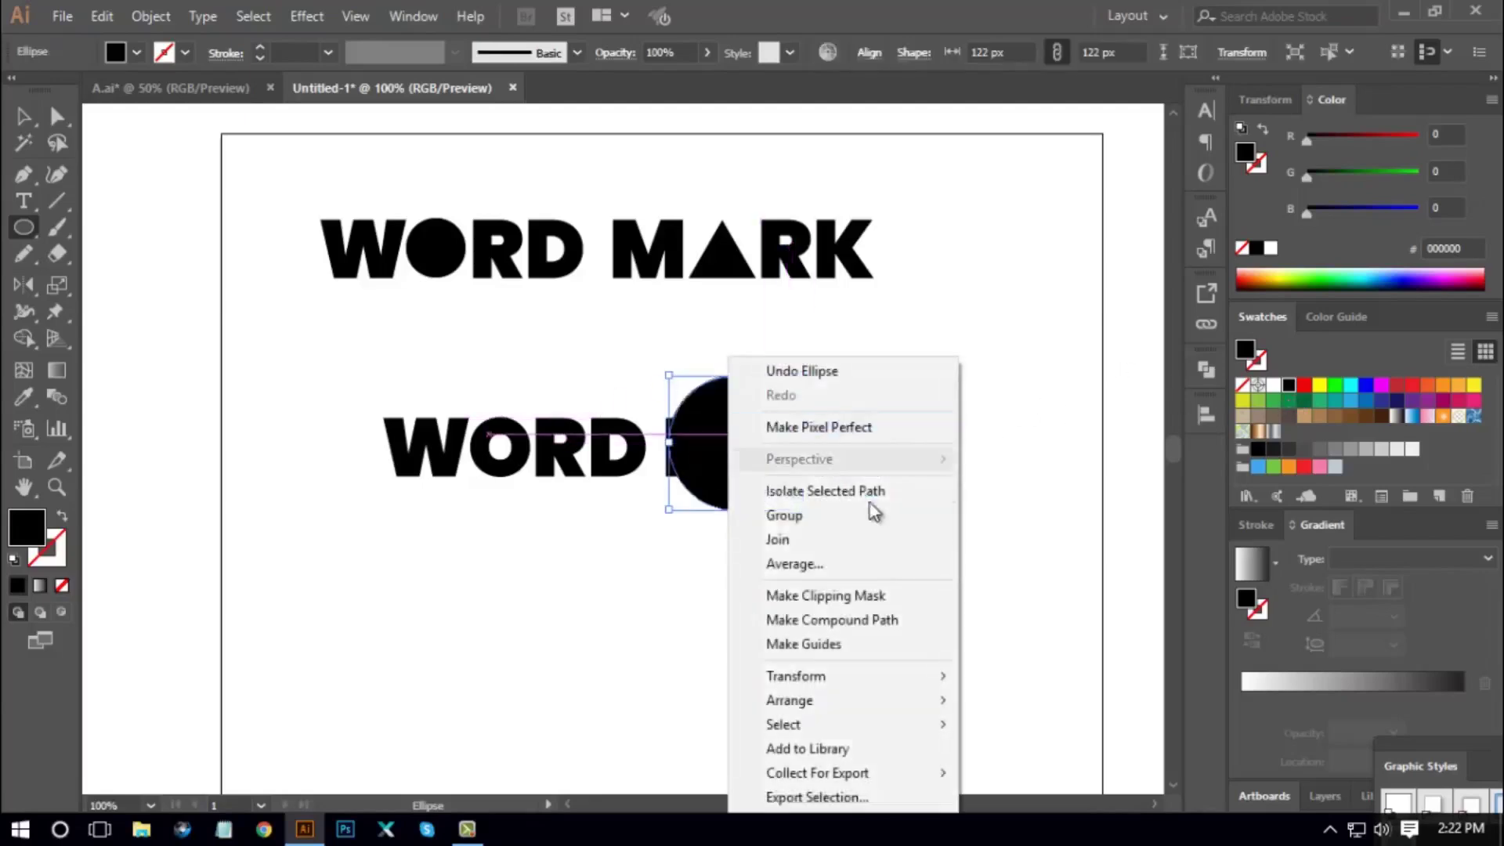
mouse_move(815, 705)
click(1026, 773)
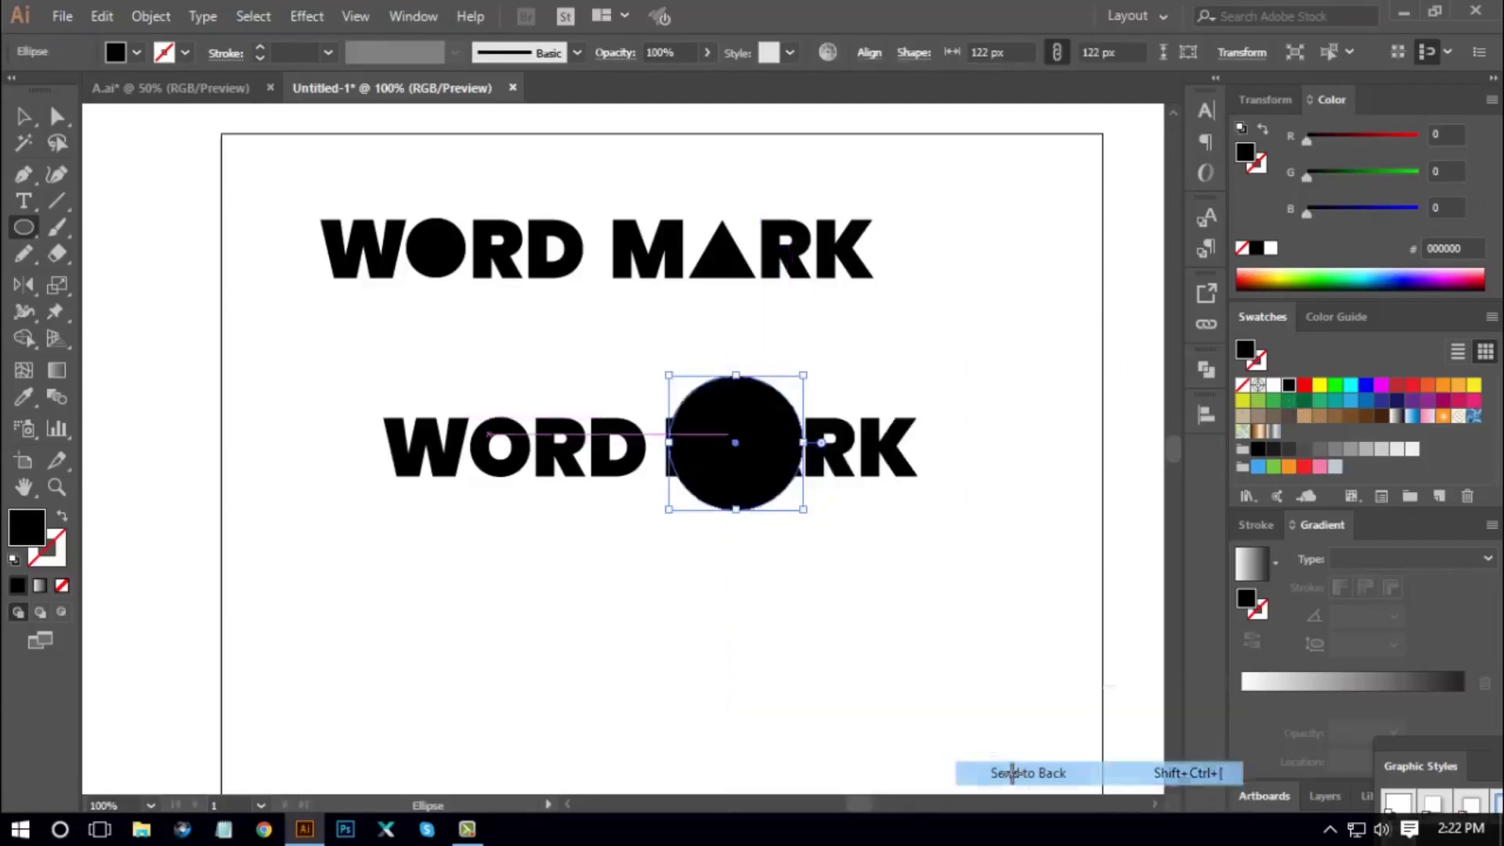
Select the circle together with the MA group and align them to their vertical centres
click(26, 125)
click(496, 530)
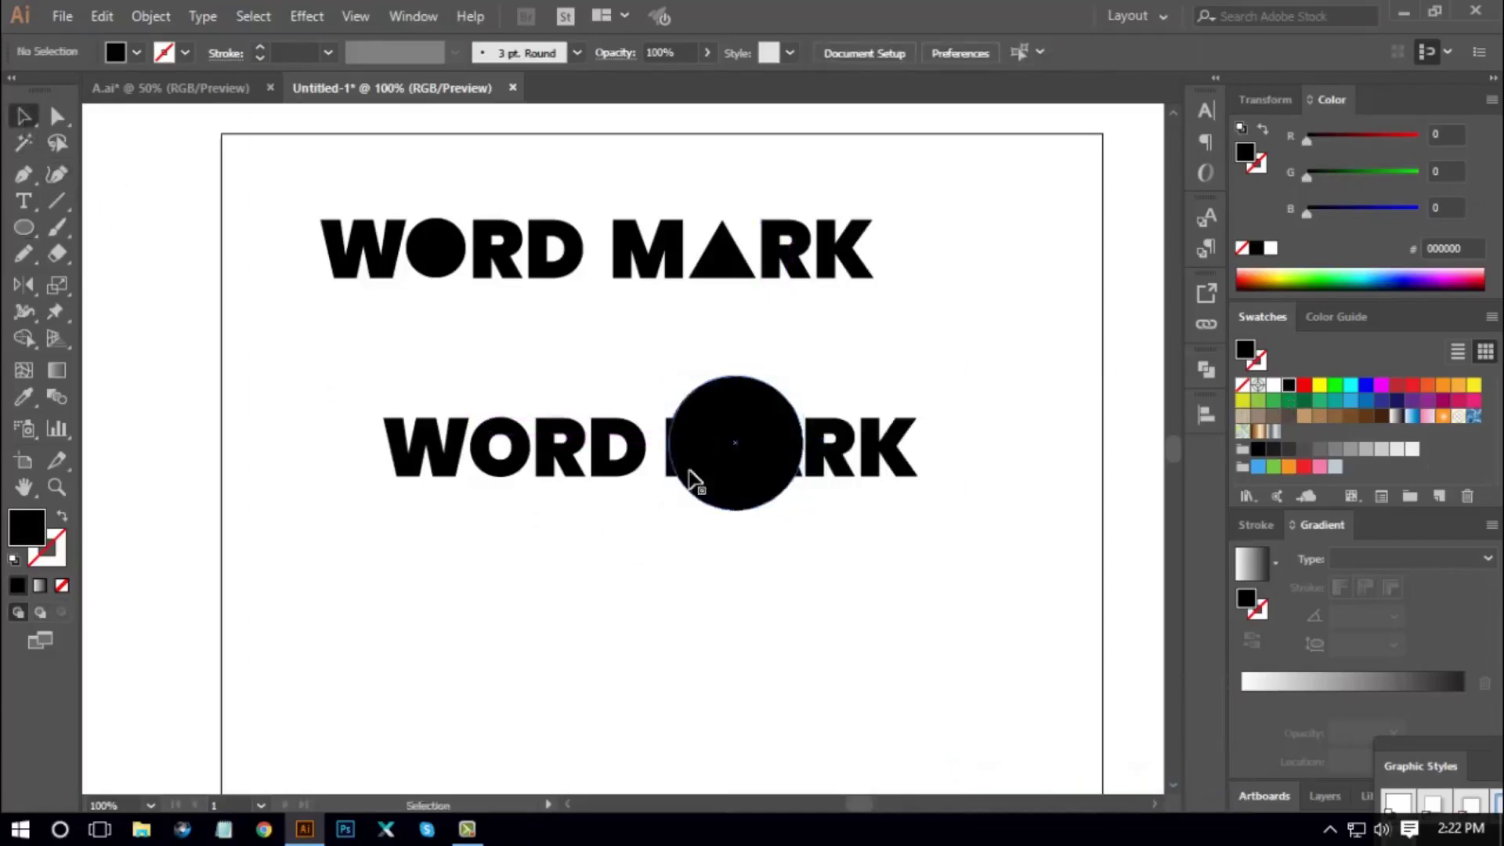
drag(678, 521, 749, 453)
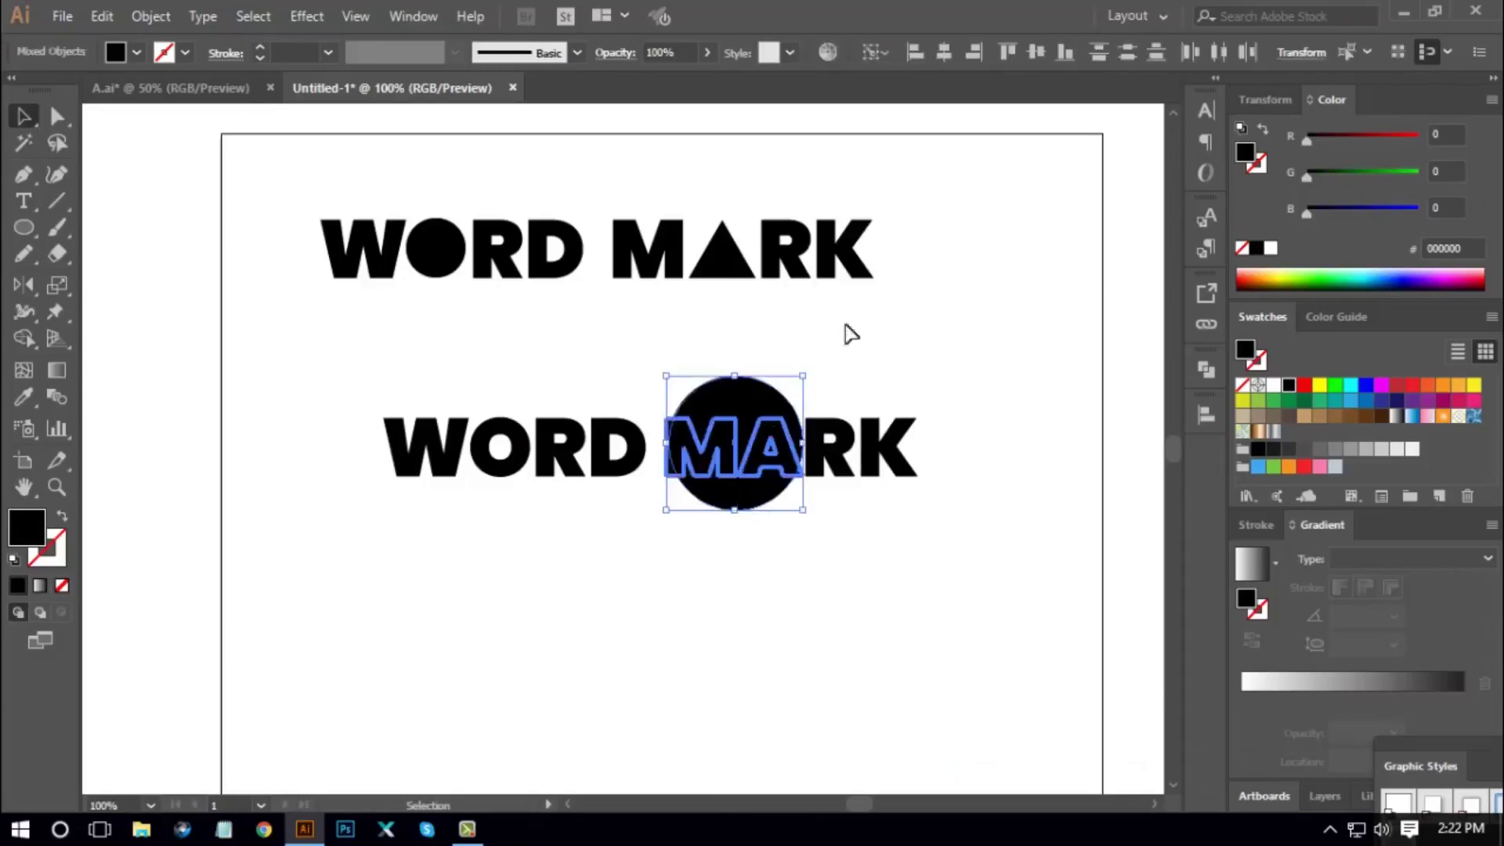
click(1034, 52)
click(929, 599)
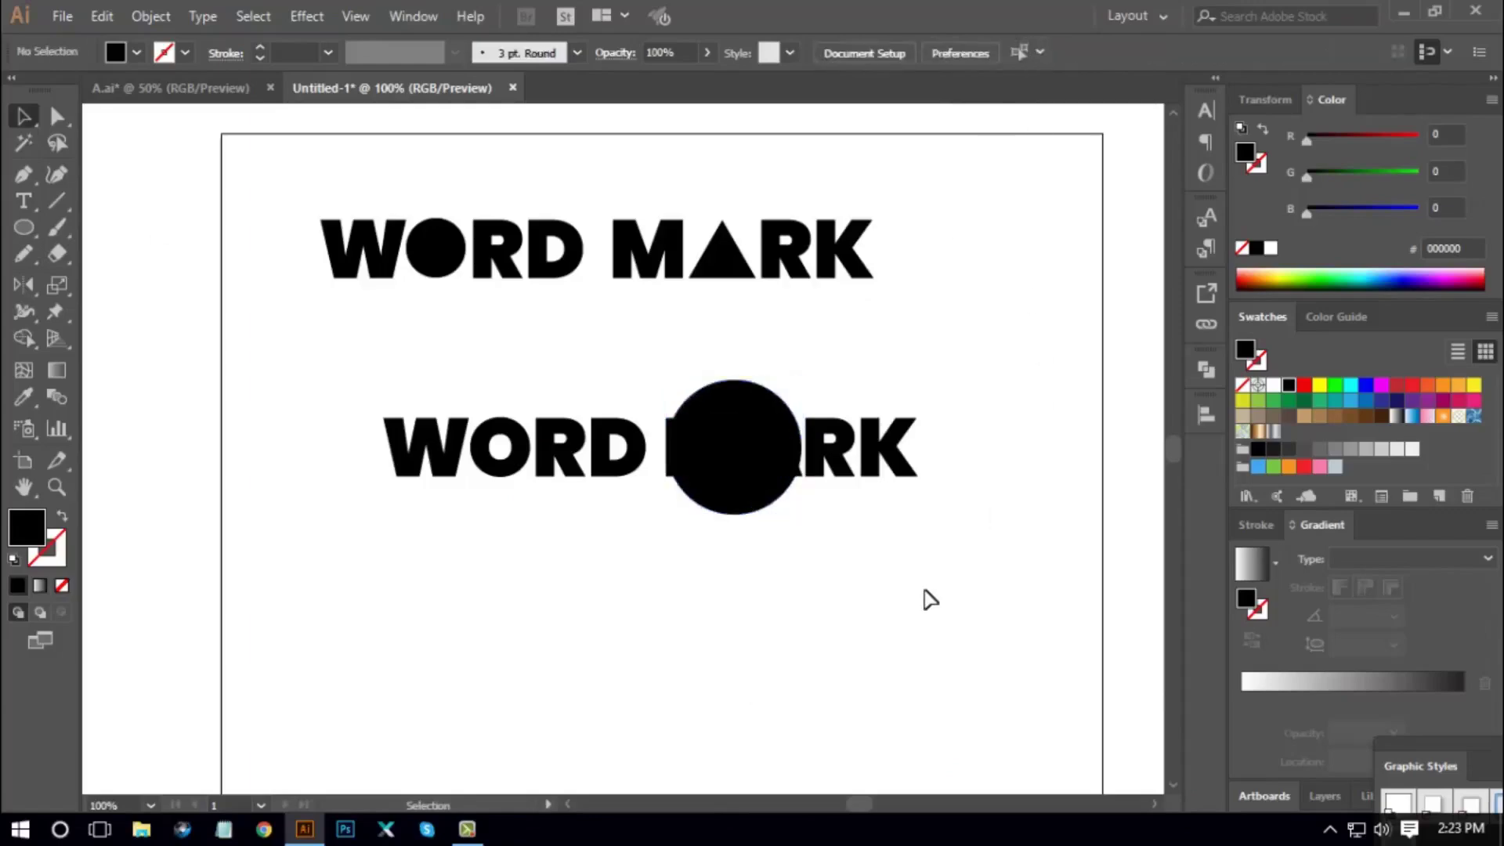
Fill the MA group with white so the letters stand out against the circle
click(766, 448)
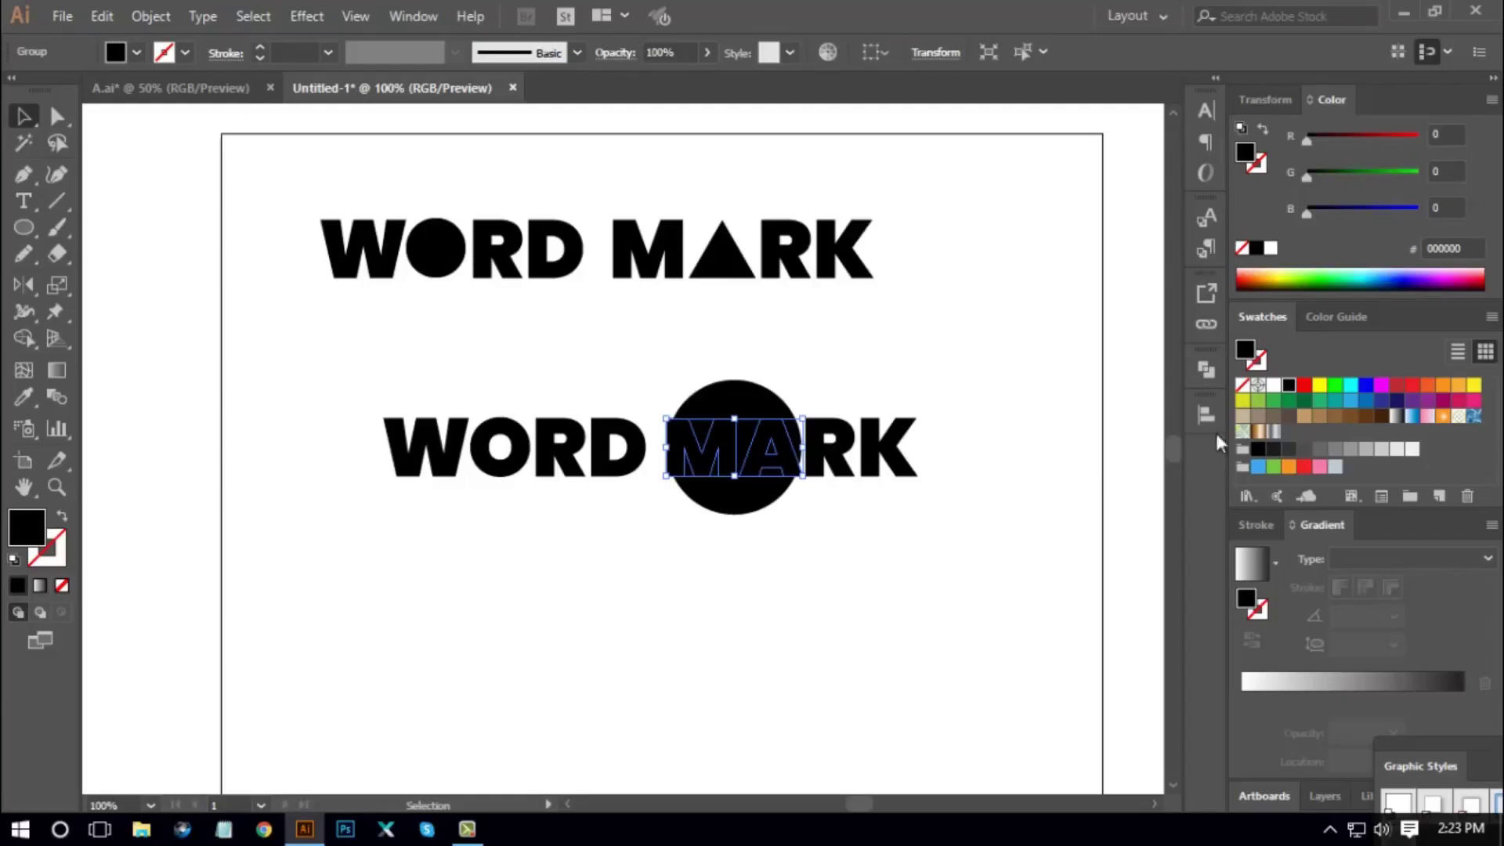
click(1273, 385)
click(868, 622)
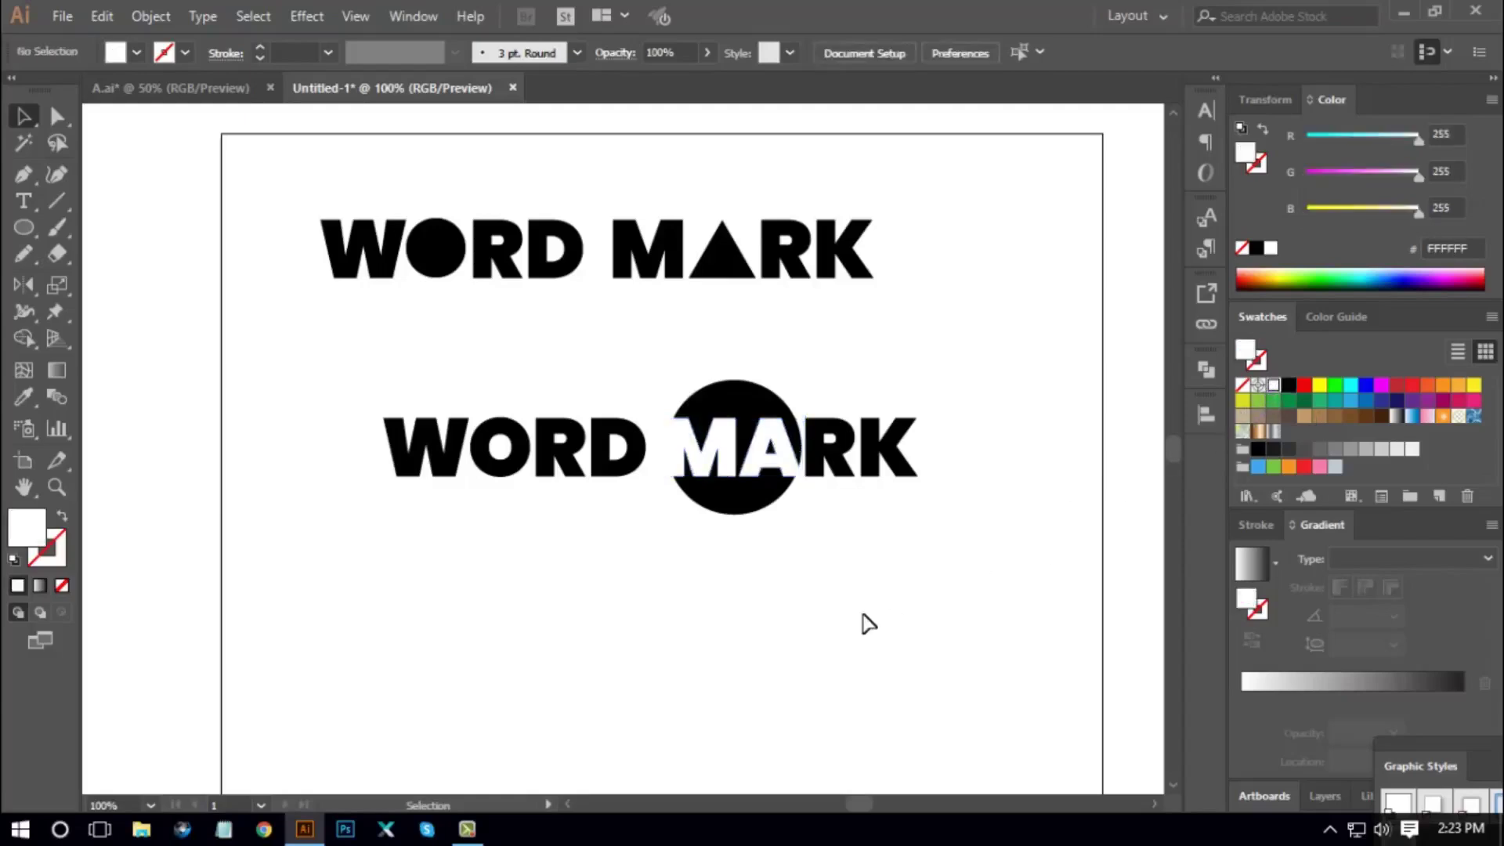
Enlarge the circle behind MA proportionally to about 127 px, extending it toward the word WORD
key(ctrl+=)
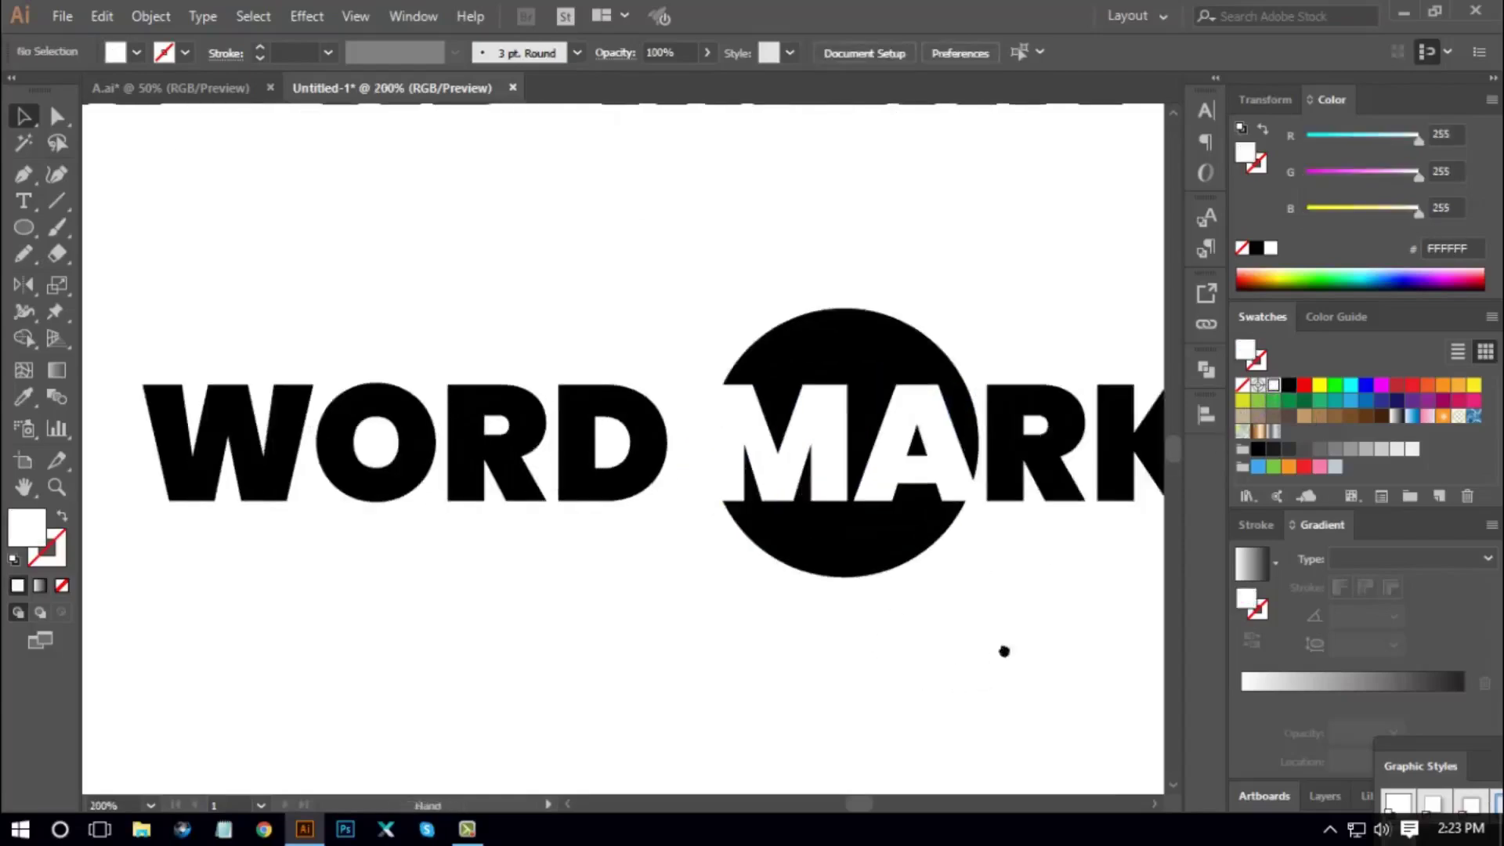
click(822, 566)
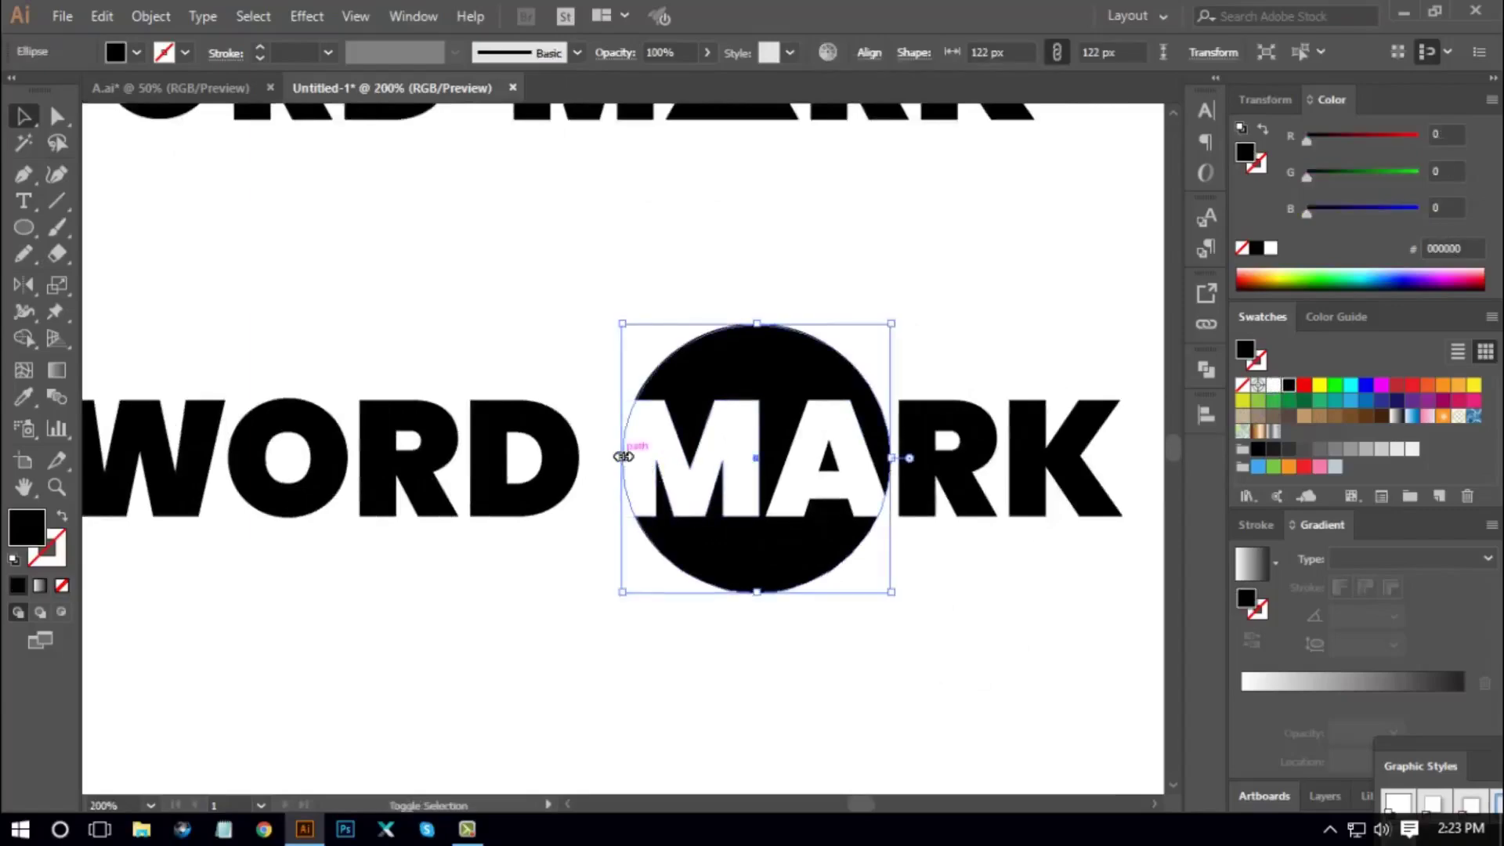
drag(625, 453, 611, 456)
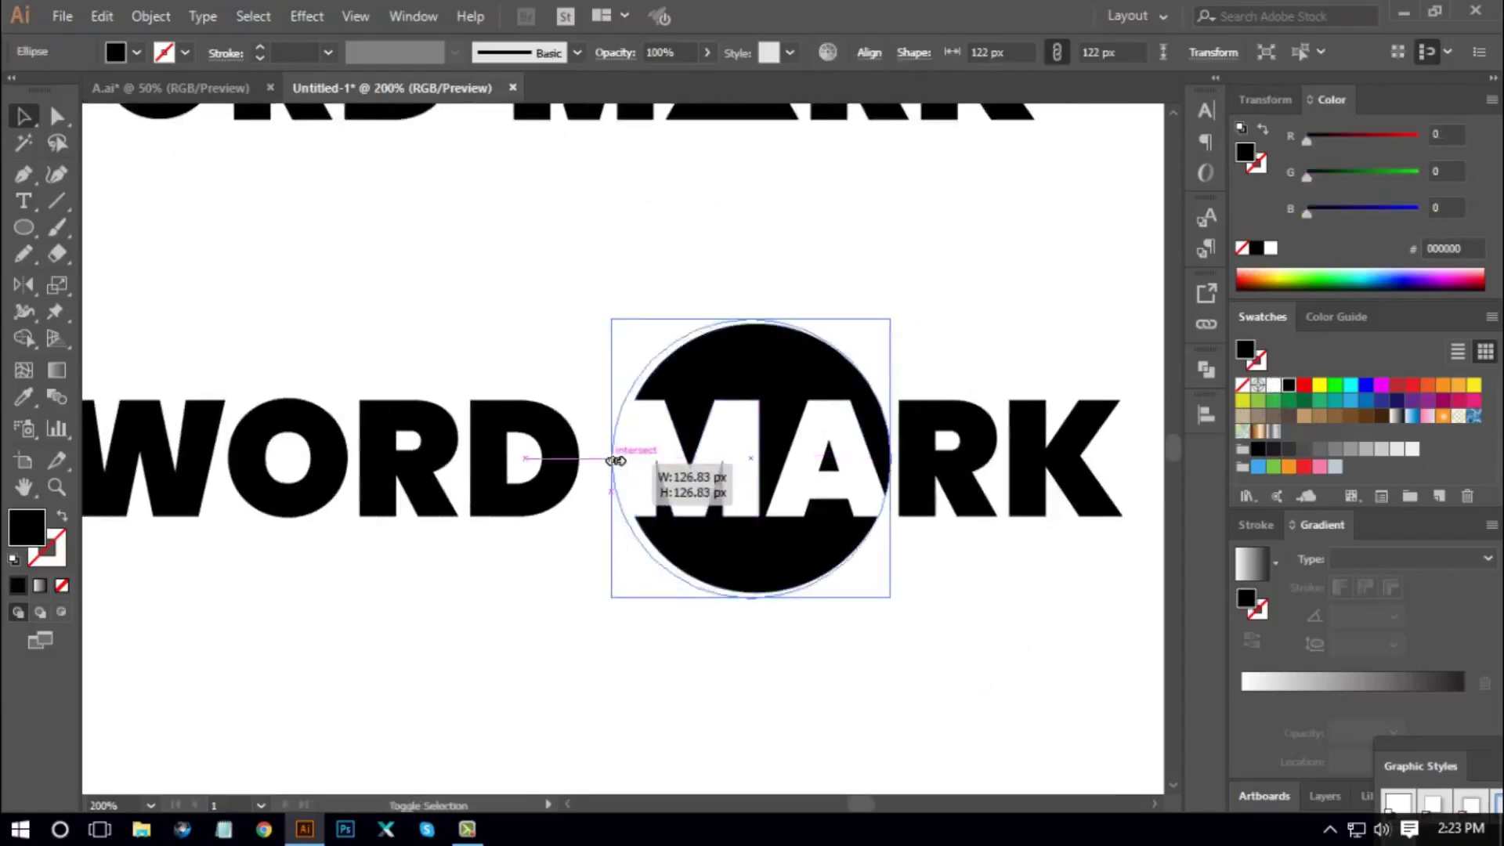
click(829, 729)
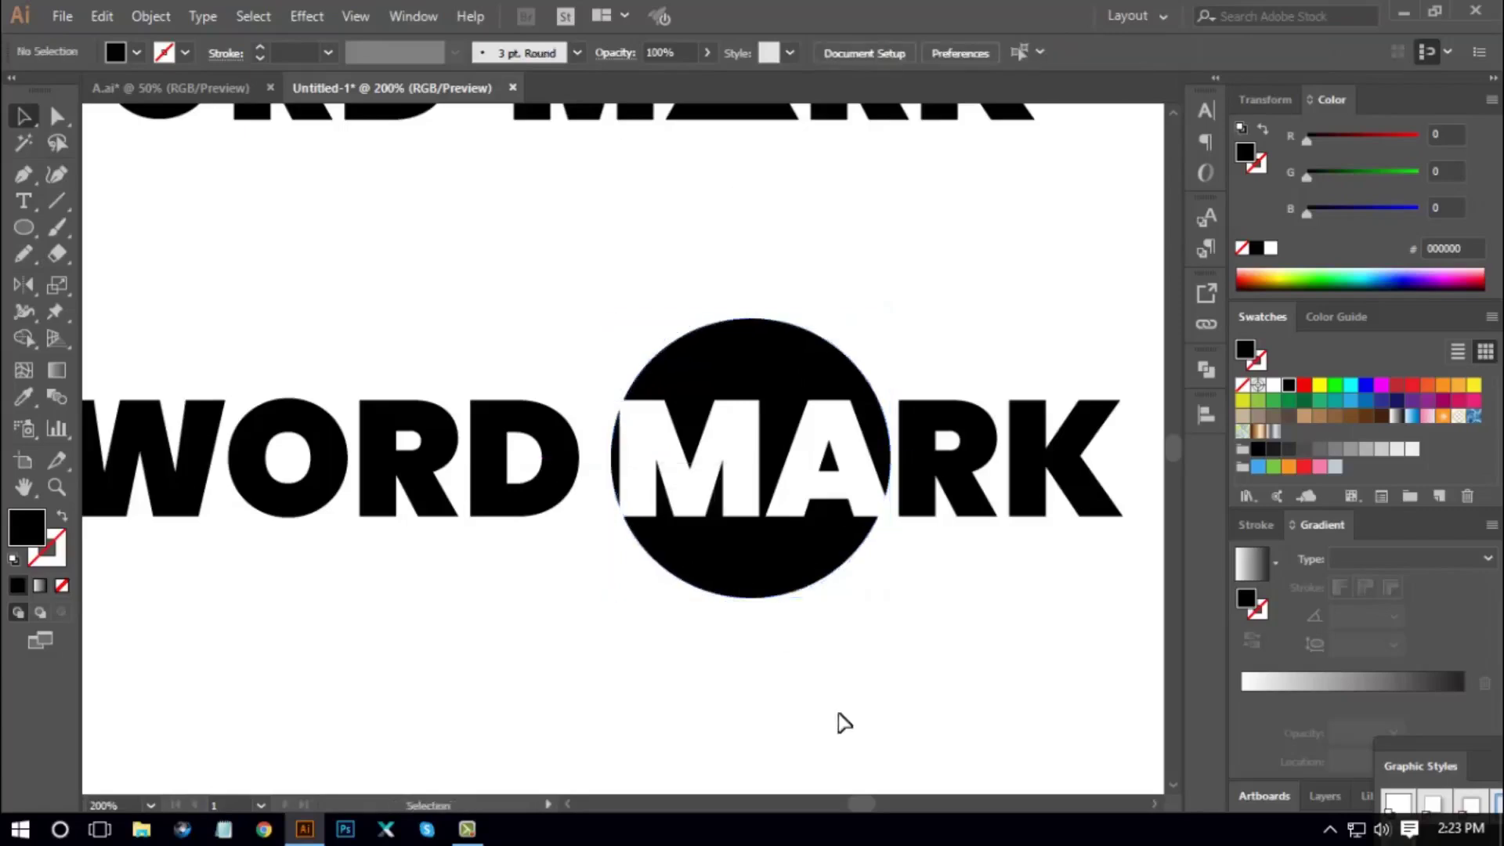
Group all letters and the circle of the lower wordmark, and move the group up closer to the first wordmark
key(ctrl+minus)
key(ctrl+minus)
key(ctrl+minus)
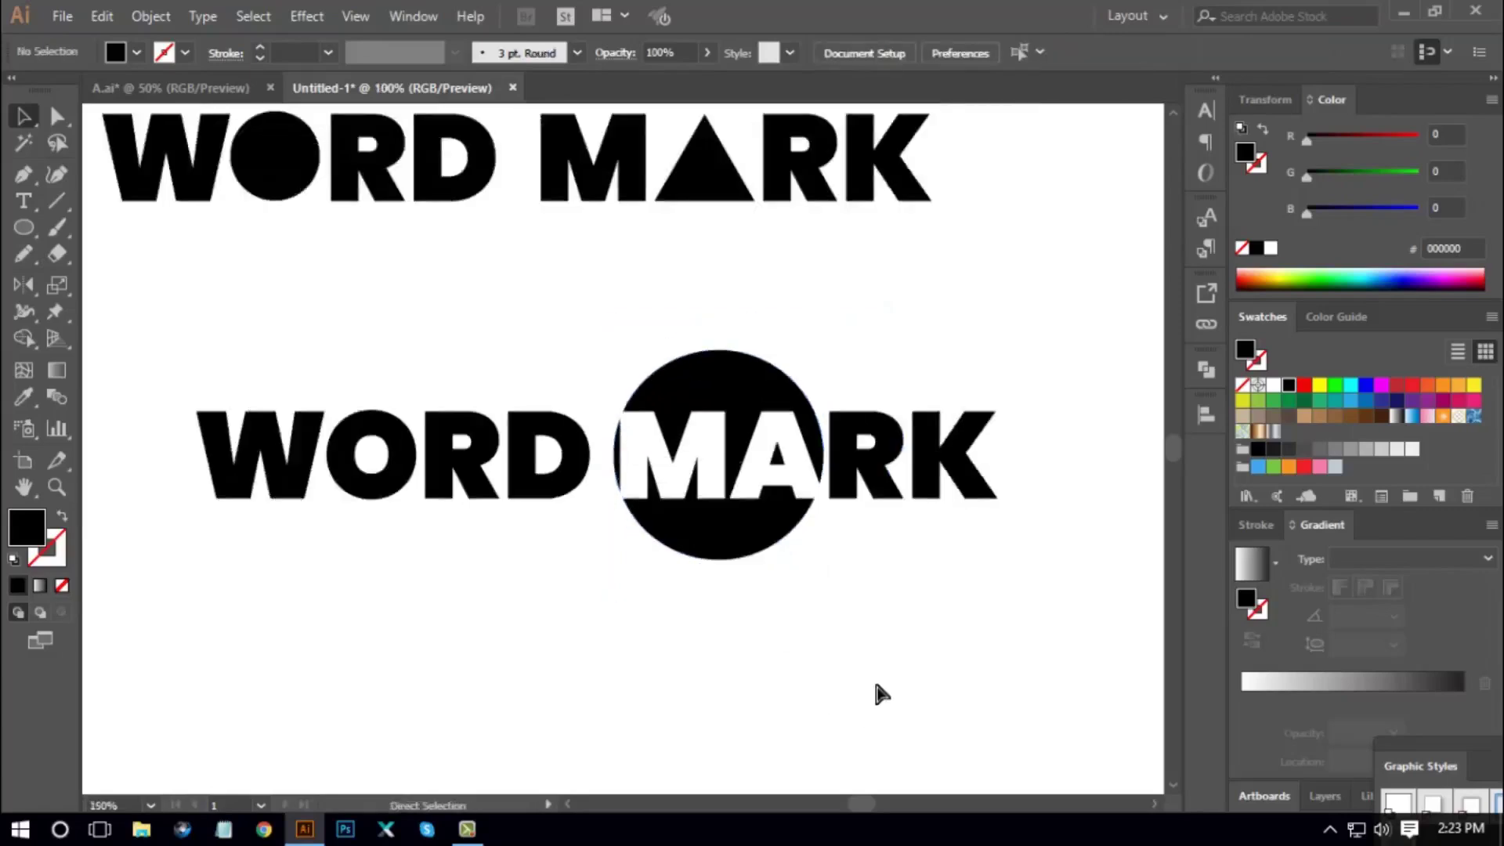
drag(783, 618, 800, 627)
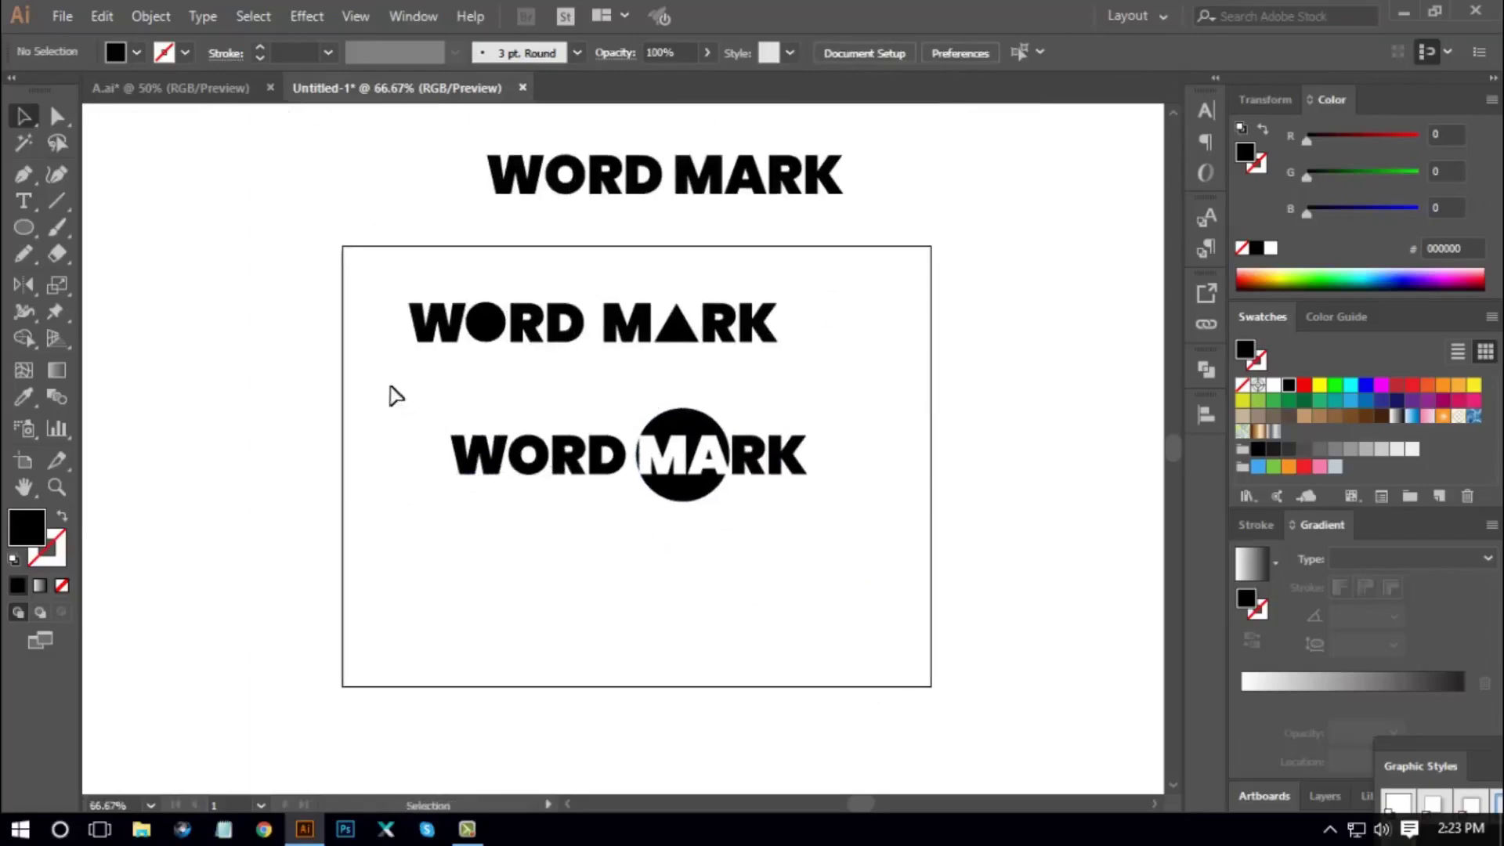
drag(393, 391, 852, 552)
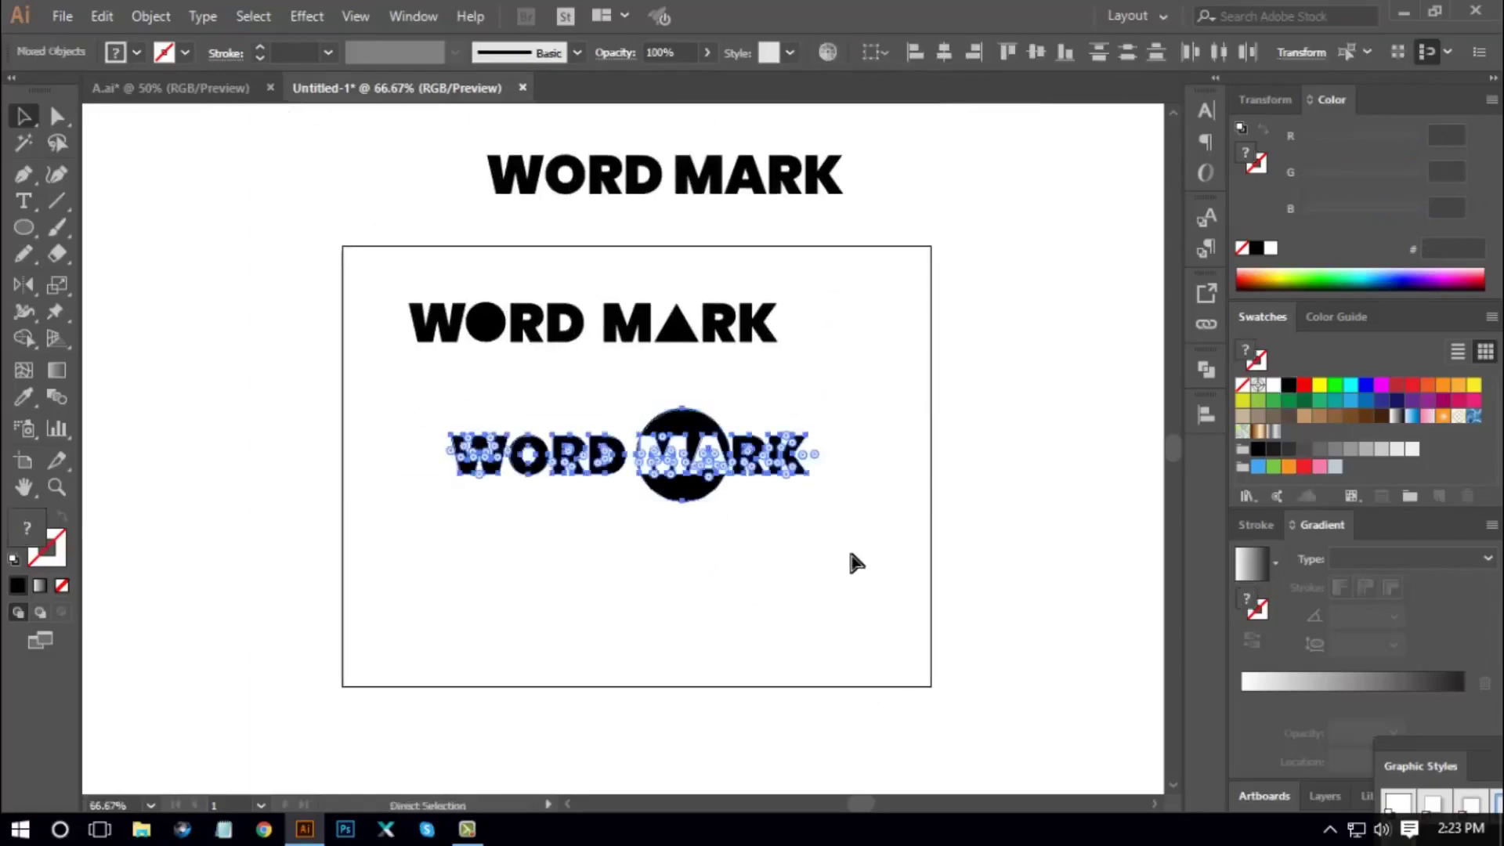
key(ctrl+g)
click(810, 586)
Duplicate the circled wordmark below itself, and ungroup the copy to delete its circle
drag(757, 464, 756, 540)
right_click(757, 541)
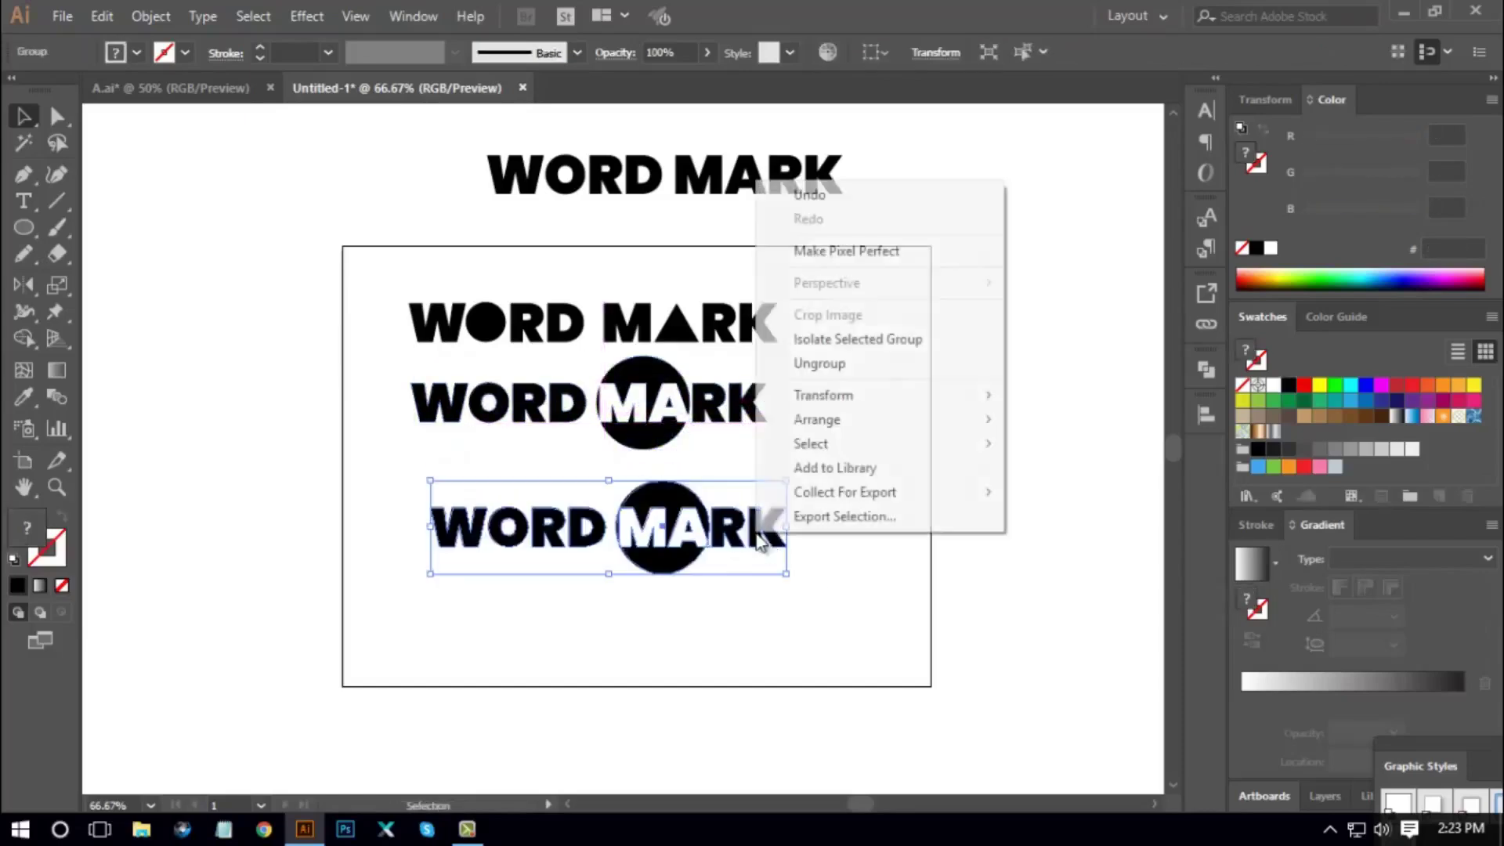
click(819, 363)
click(869, 473)
click(689, 509)
key(Delete)
Fill the MARK letters of the lowest wordmark with black and group them
drag(630, 577, 835, 498)
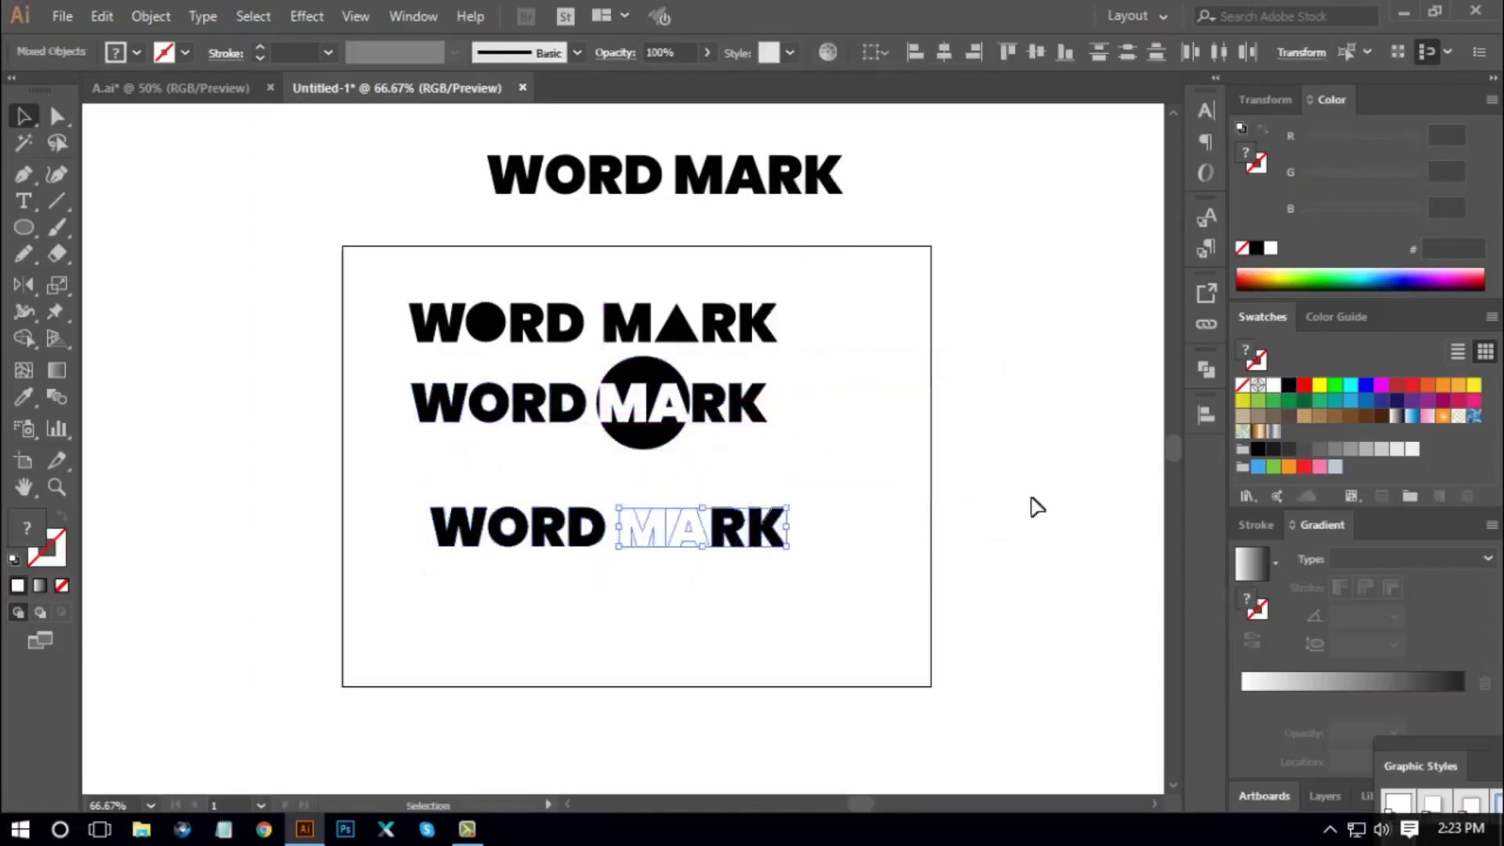
click(1286, 385)
click(639, 602)
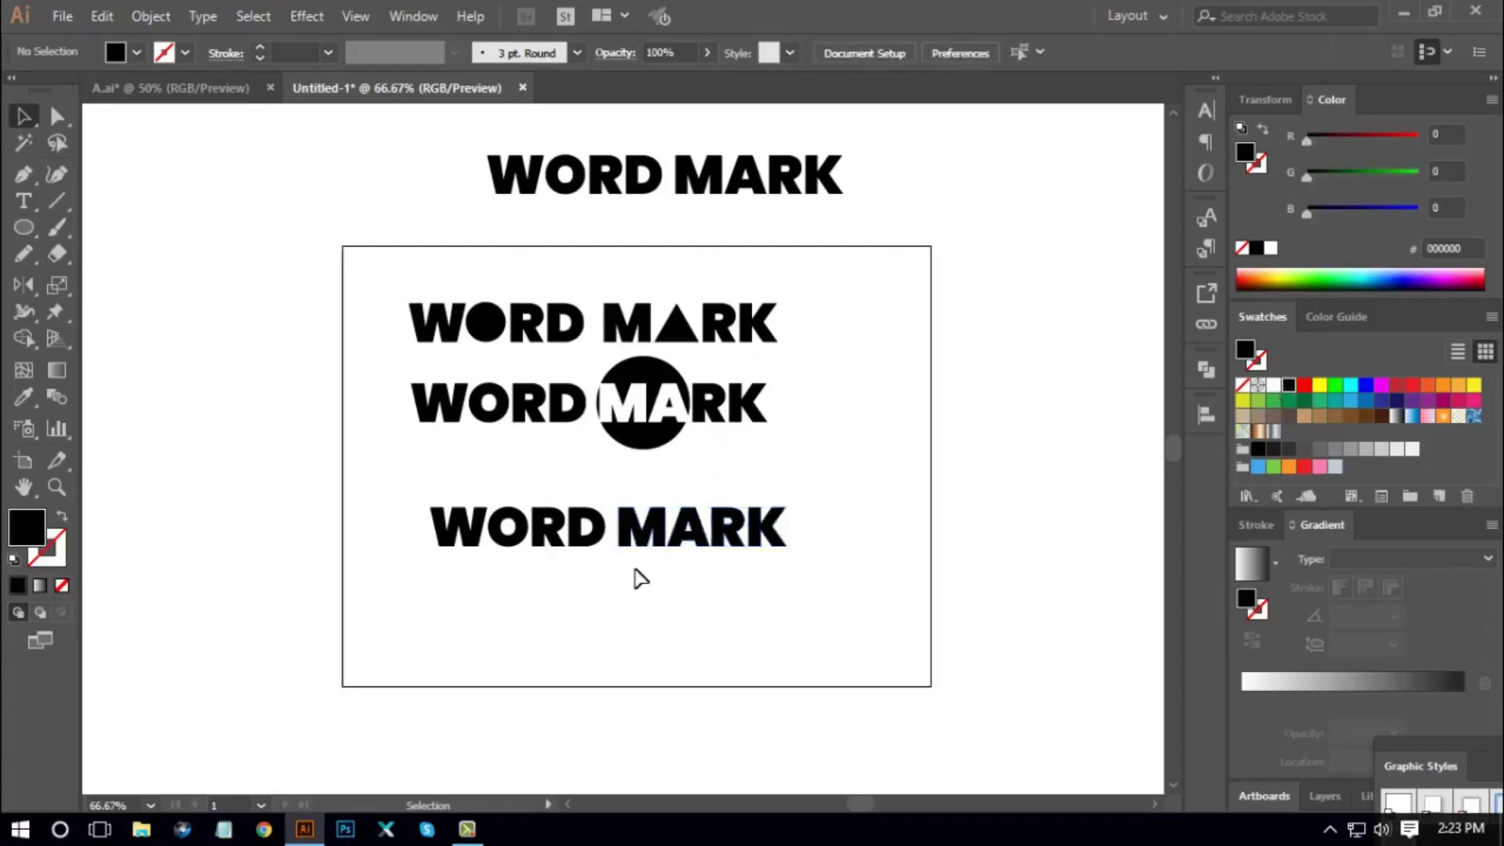
drag(844, 493, 877, 481)
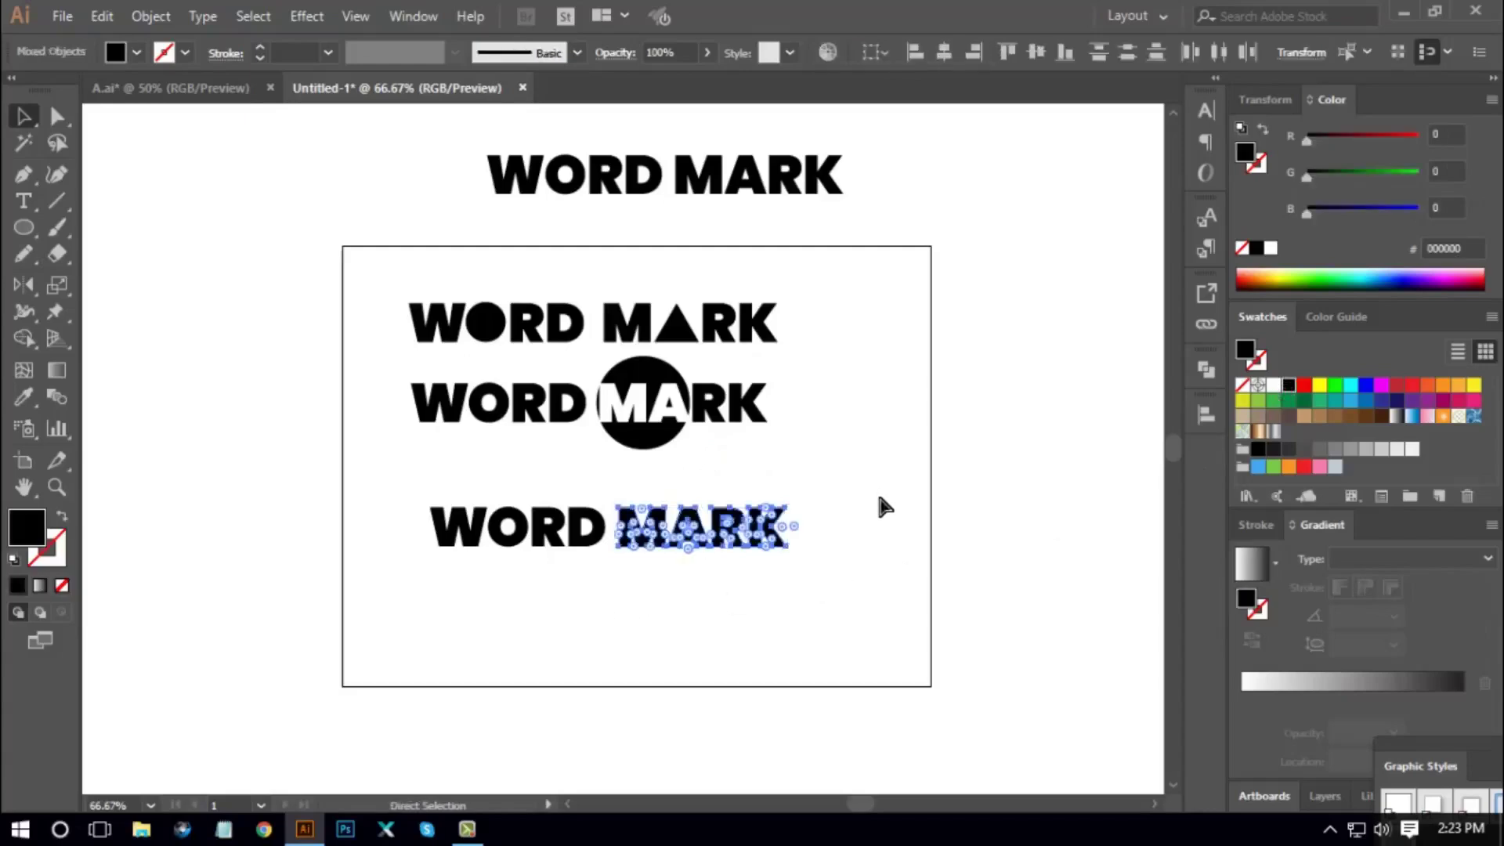
click(885, 603)
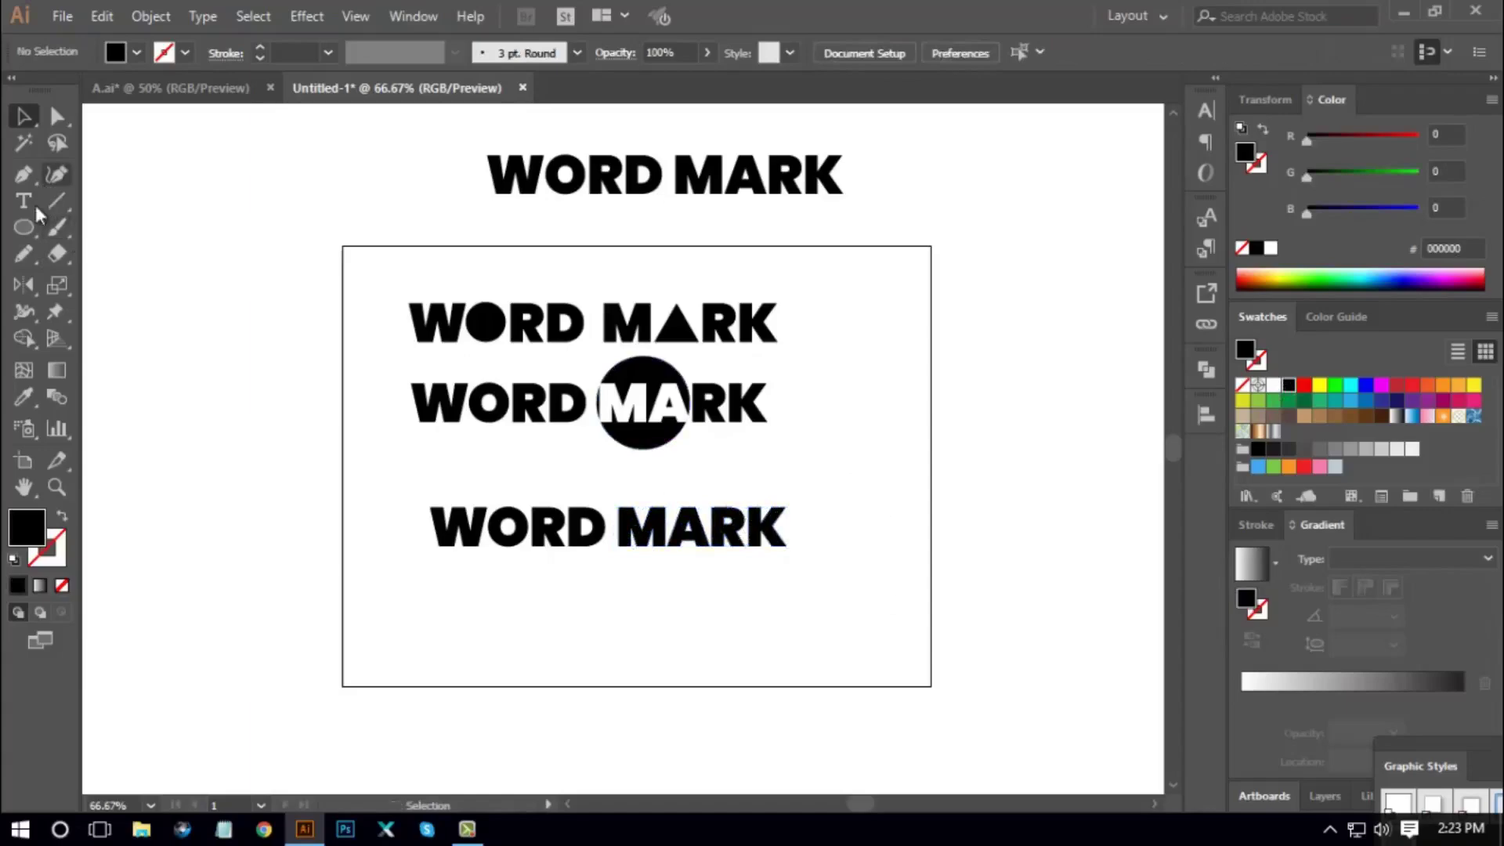
Draw a black circle about 276 px wide over MARK in the lowest wordmark, and send it to the back
click(24, 233)
drag(715, 536, 815, 598)
right_click(712, 537)
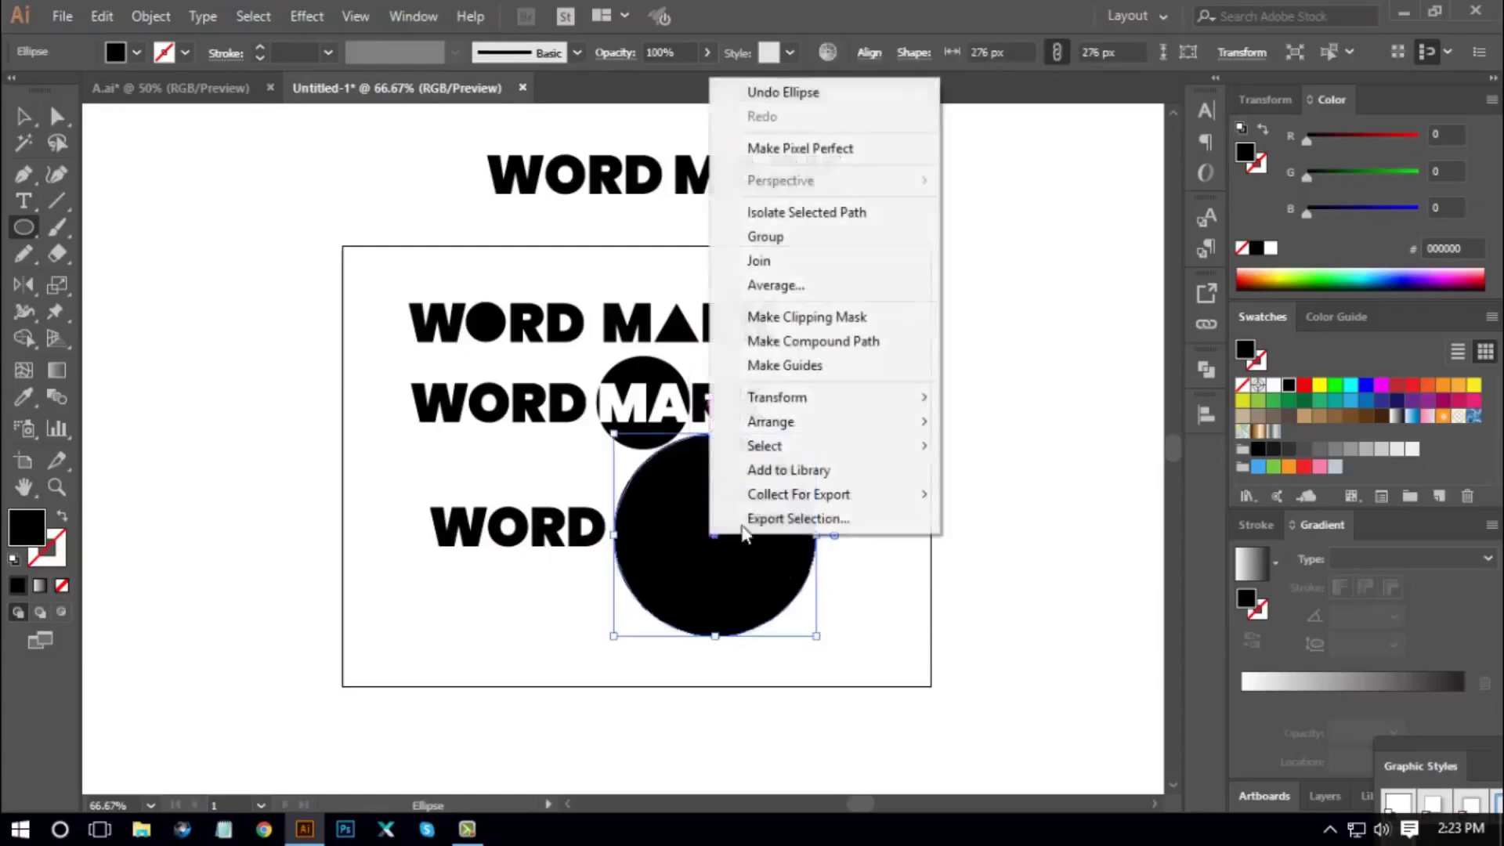
mouse_move(928, 423)
click(1008, 493)
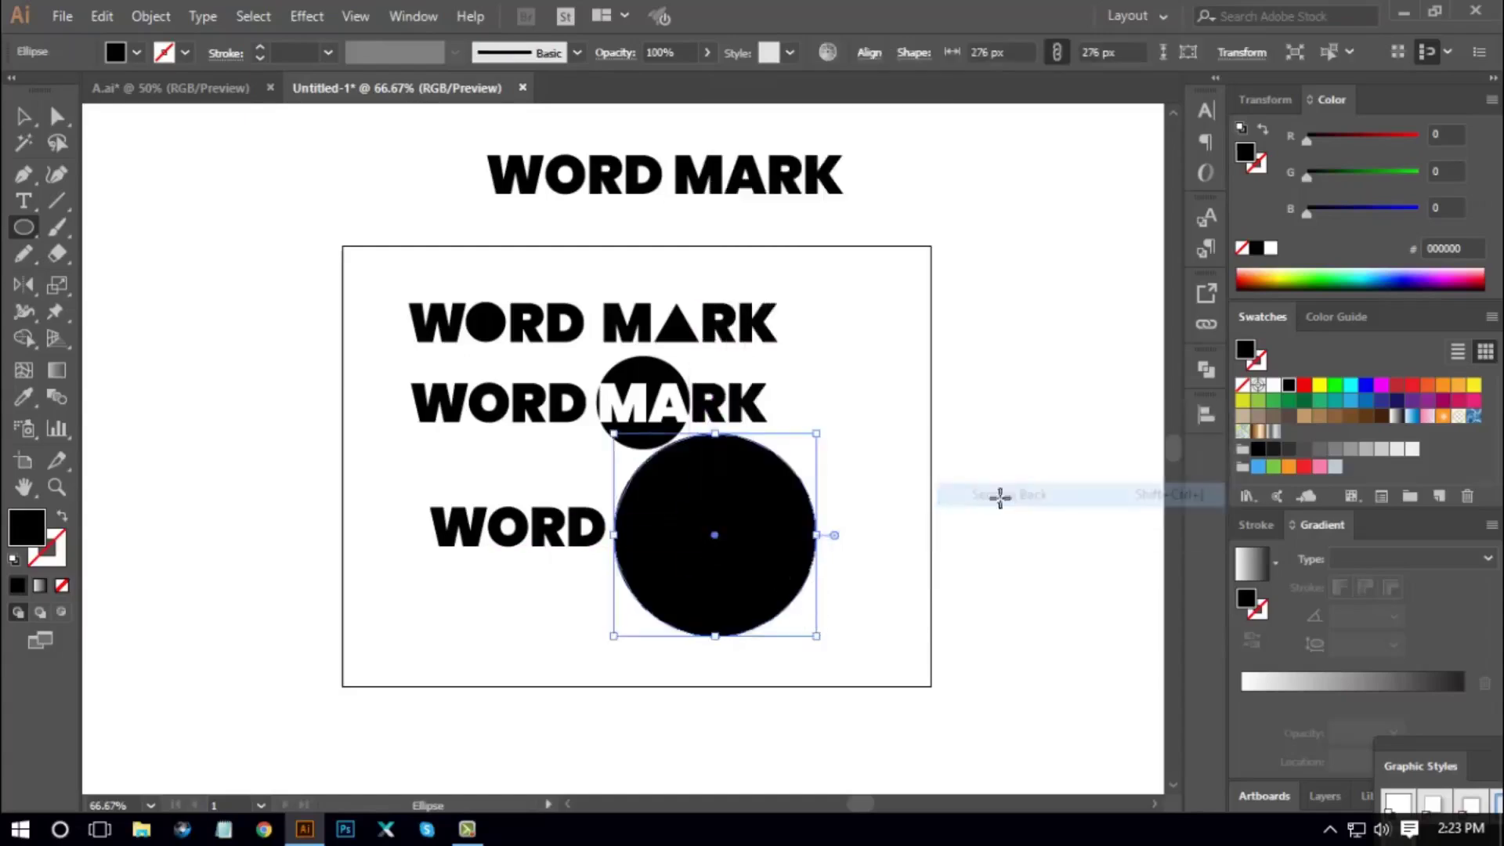
Group the letters W, O, R and D of the lowest wordmark
key(v)
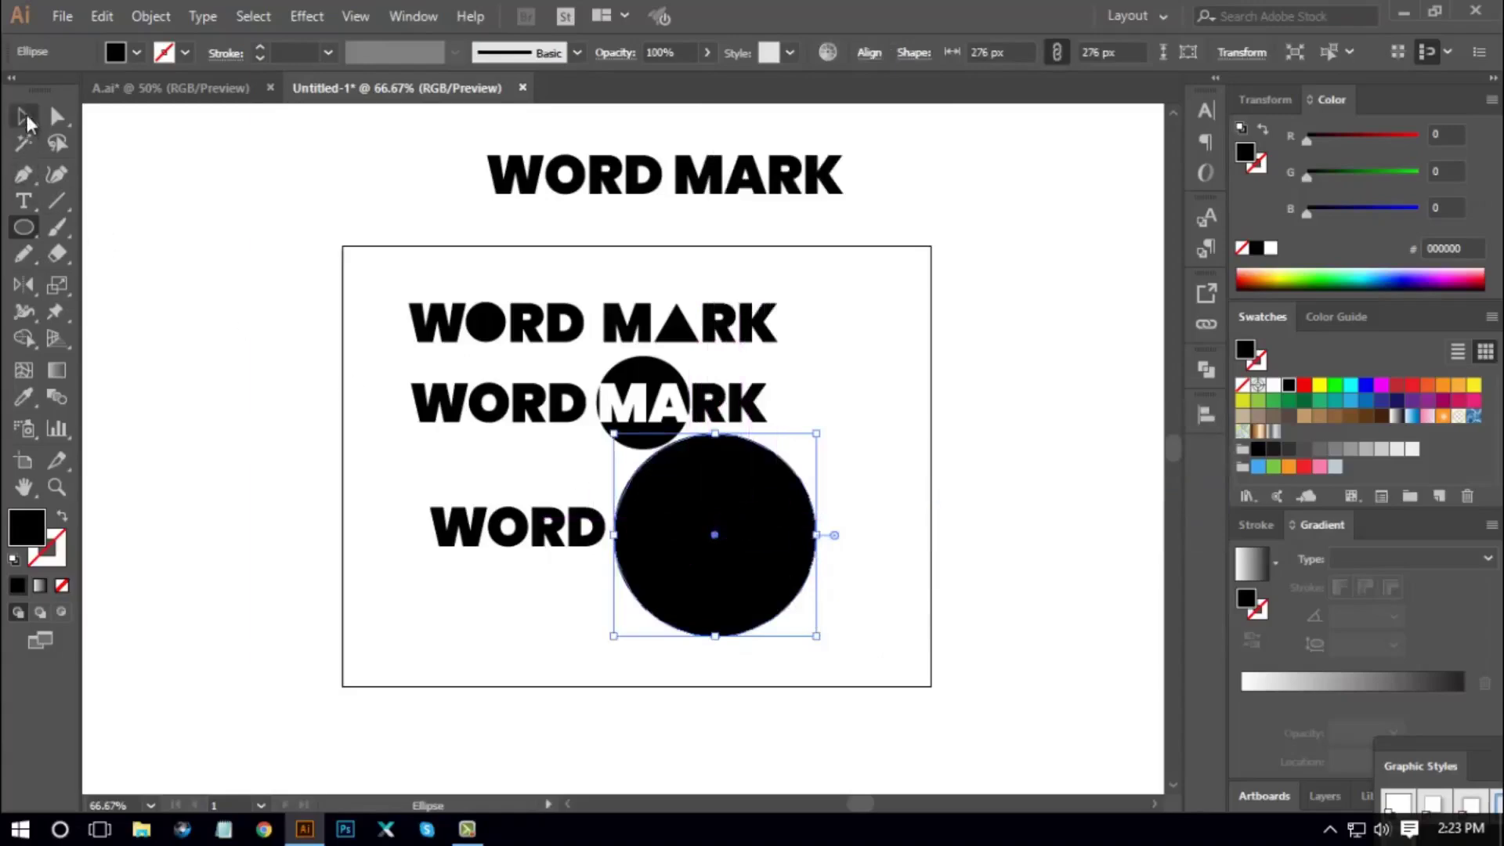
click(406, 568)
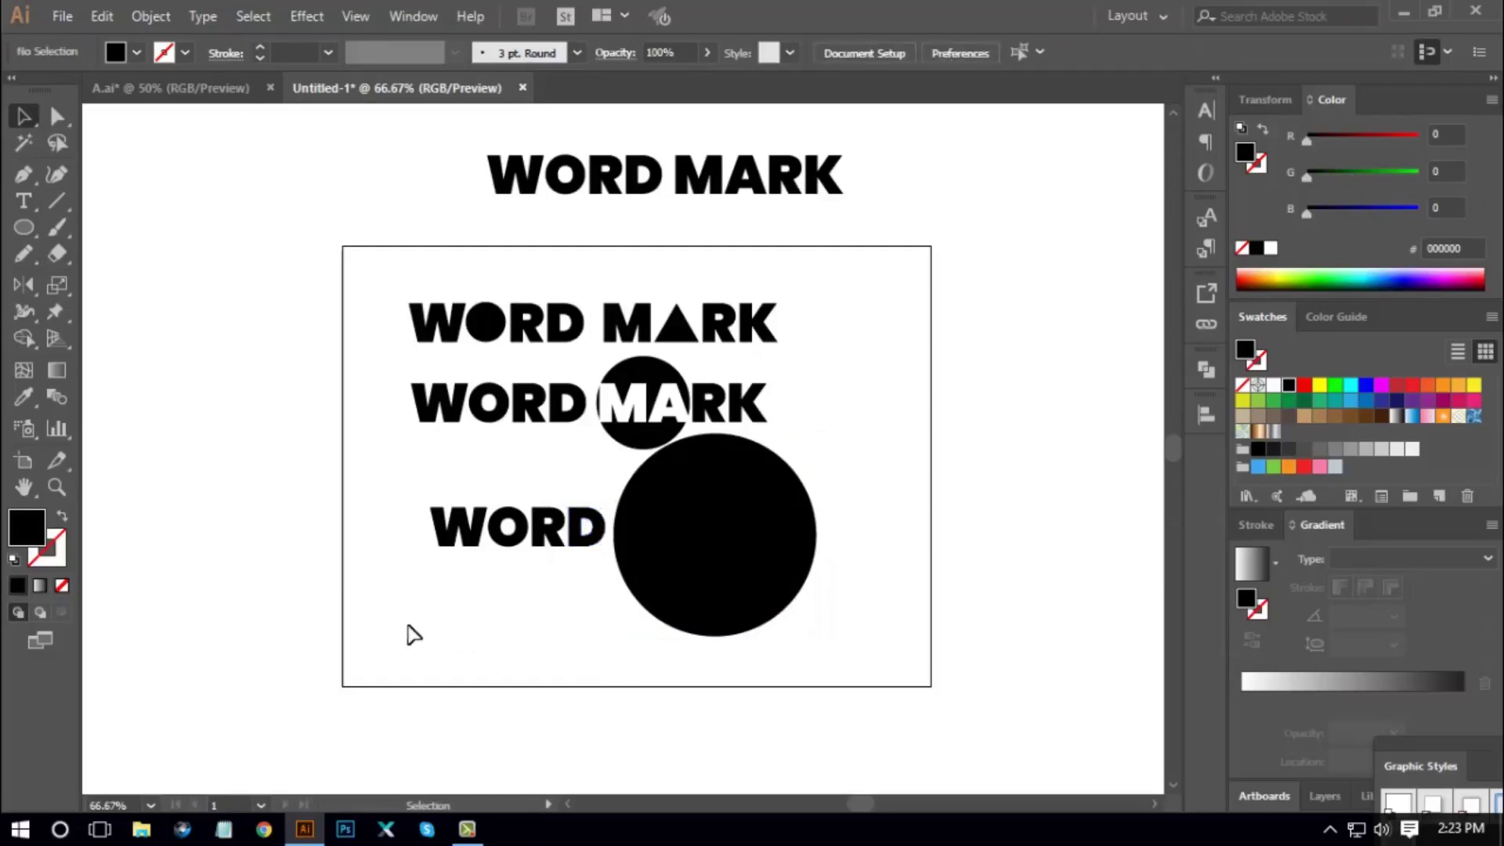
drag(566, 522, 609, 607)
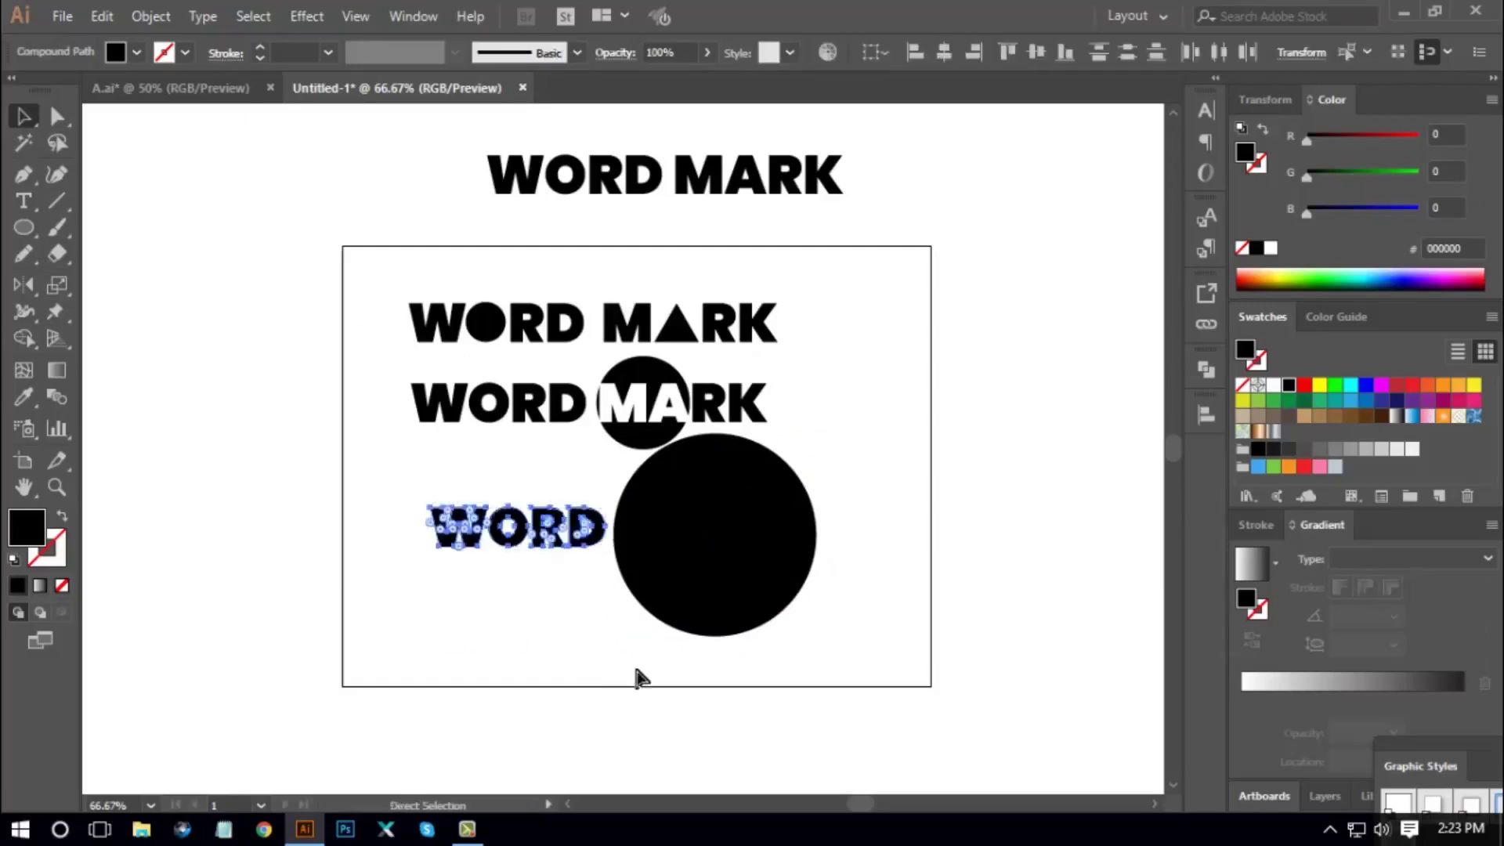
click(634, 674)
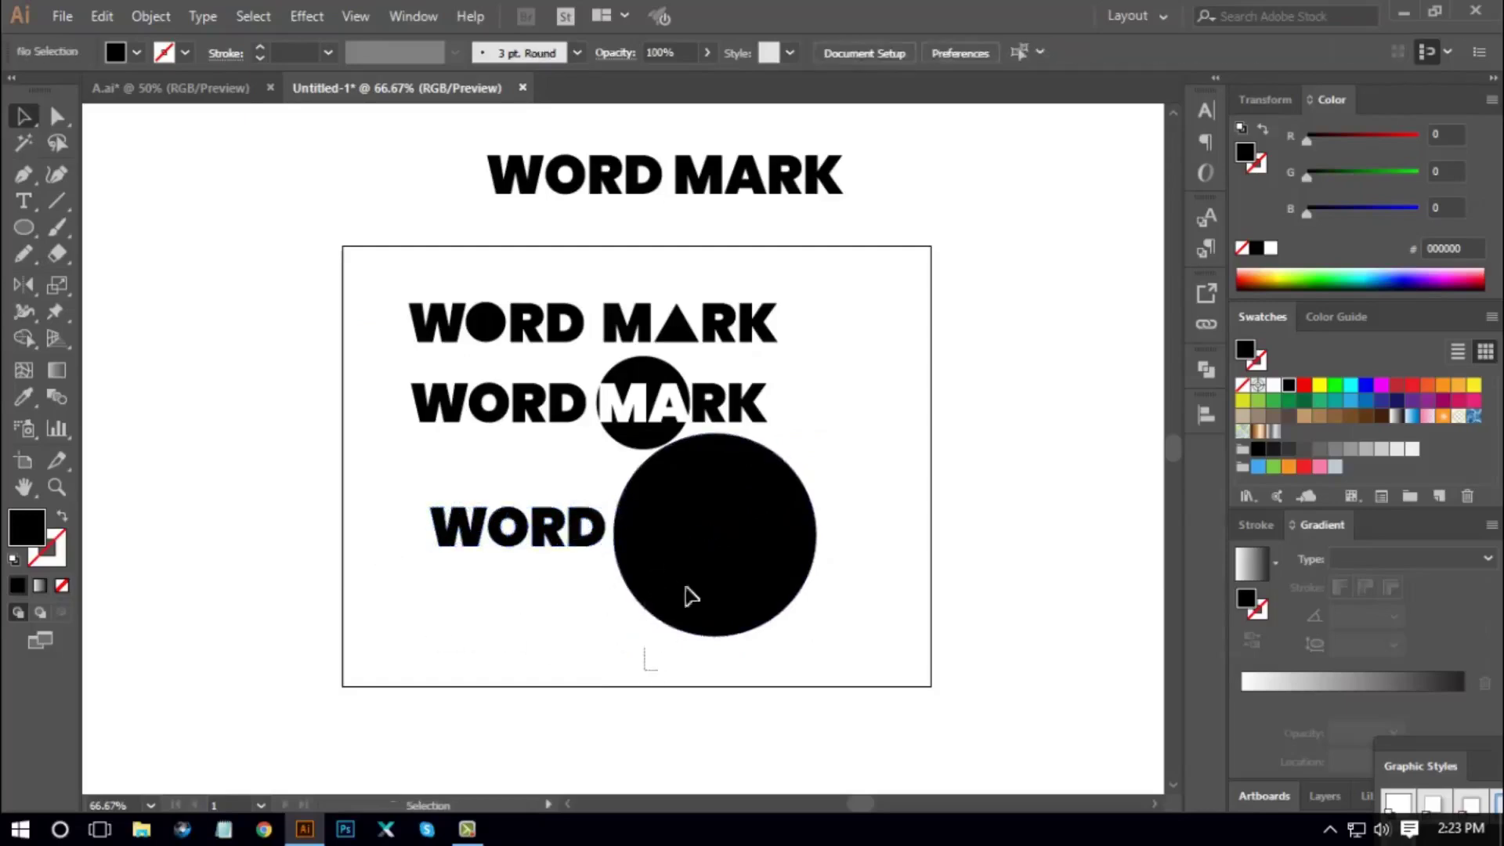
Align the MARK letter group of the lowest wordmark and its black circle to each other's centres, horizontally and vertically
drag(689, 597, 740, 489)
key(ctrl+1)
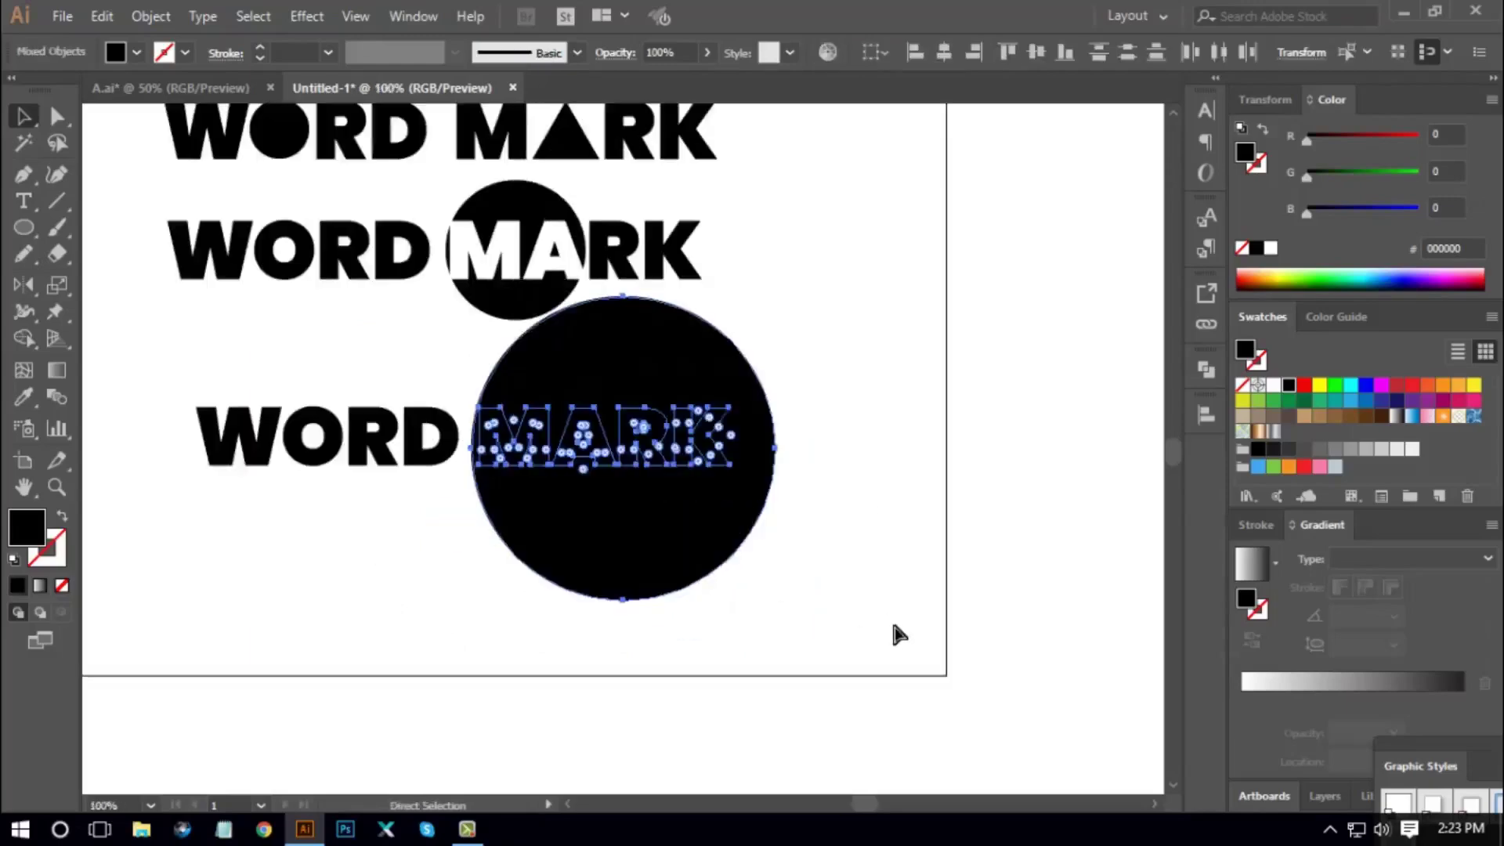
key(v)
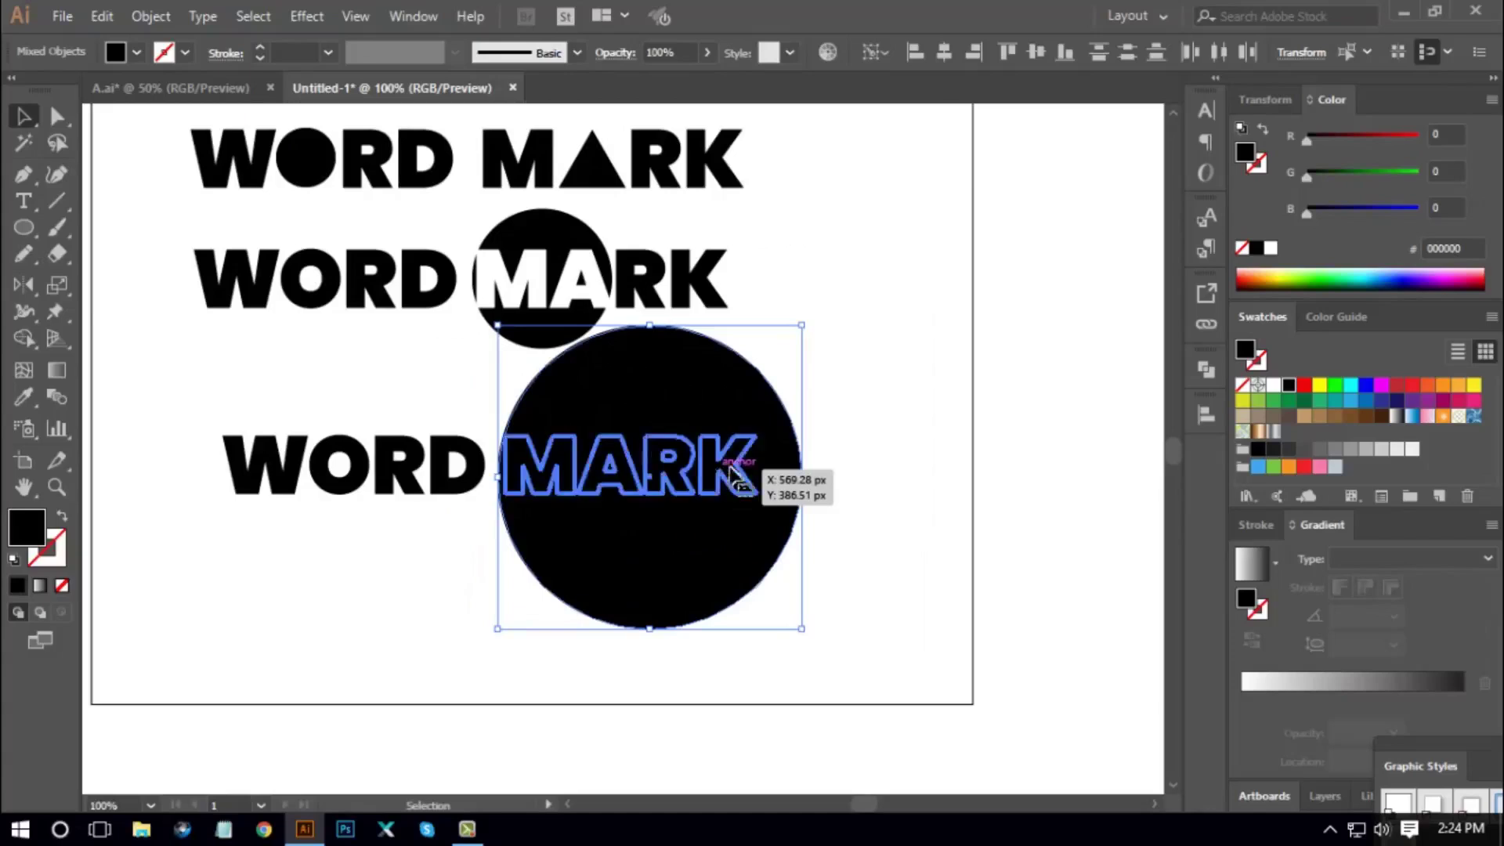
click(945, 52)
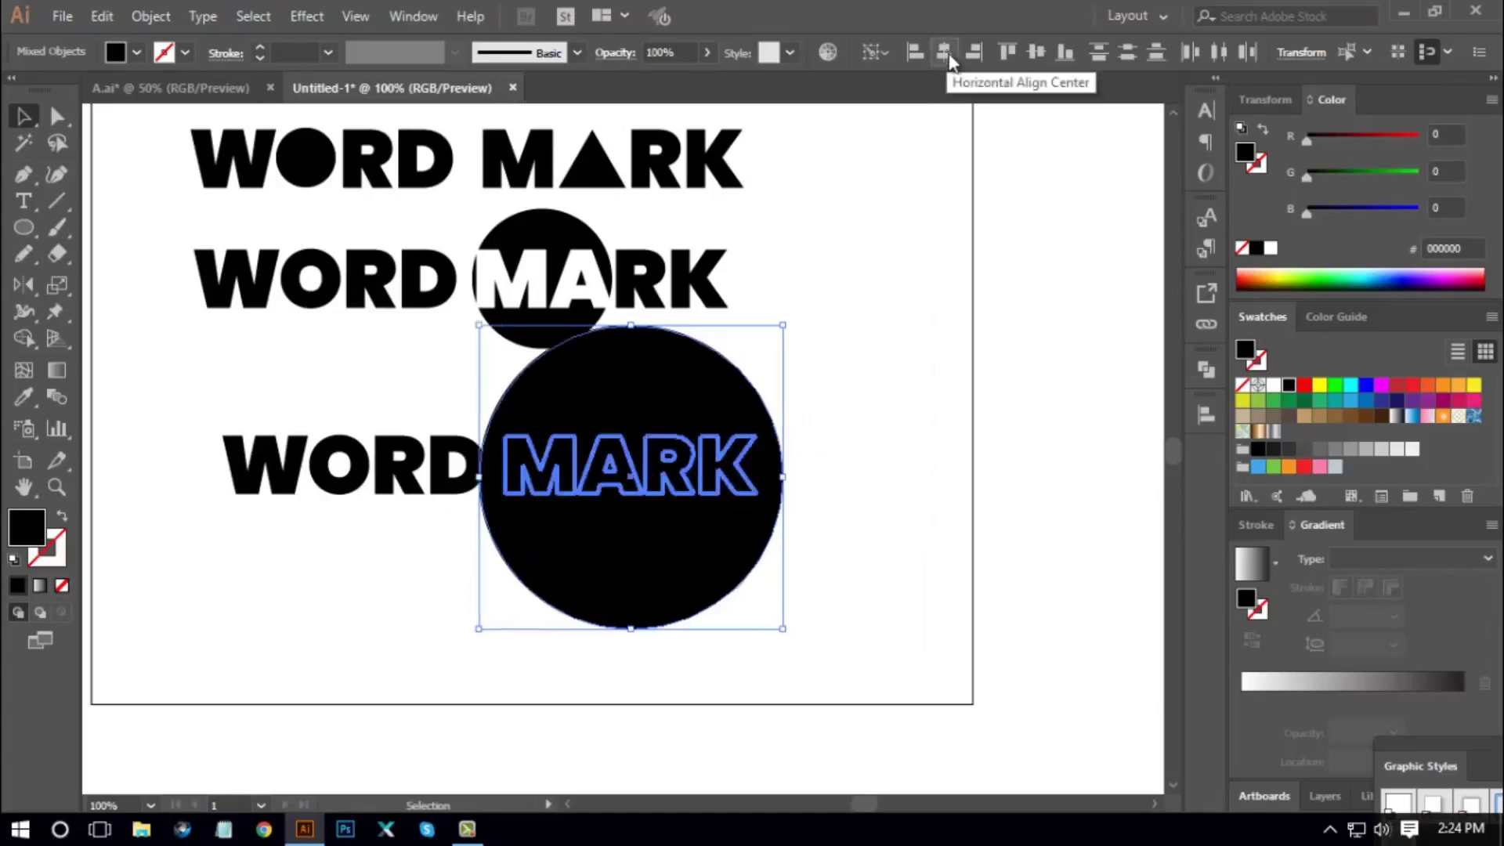
click(1036, 53)
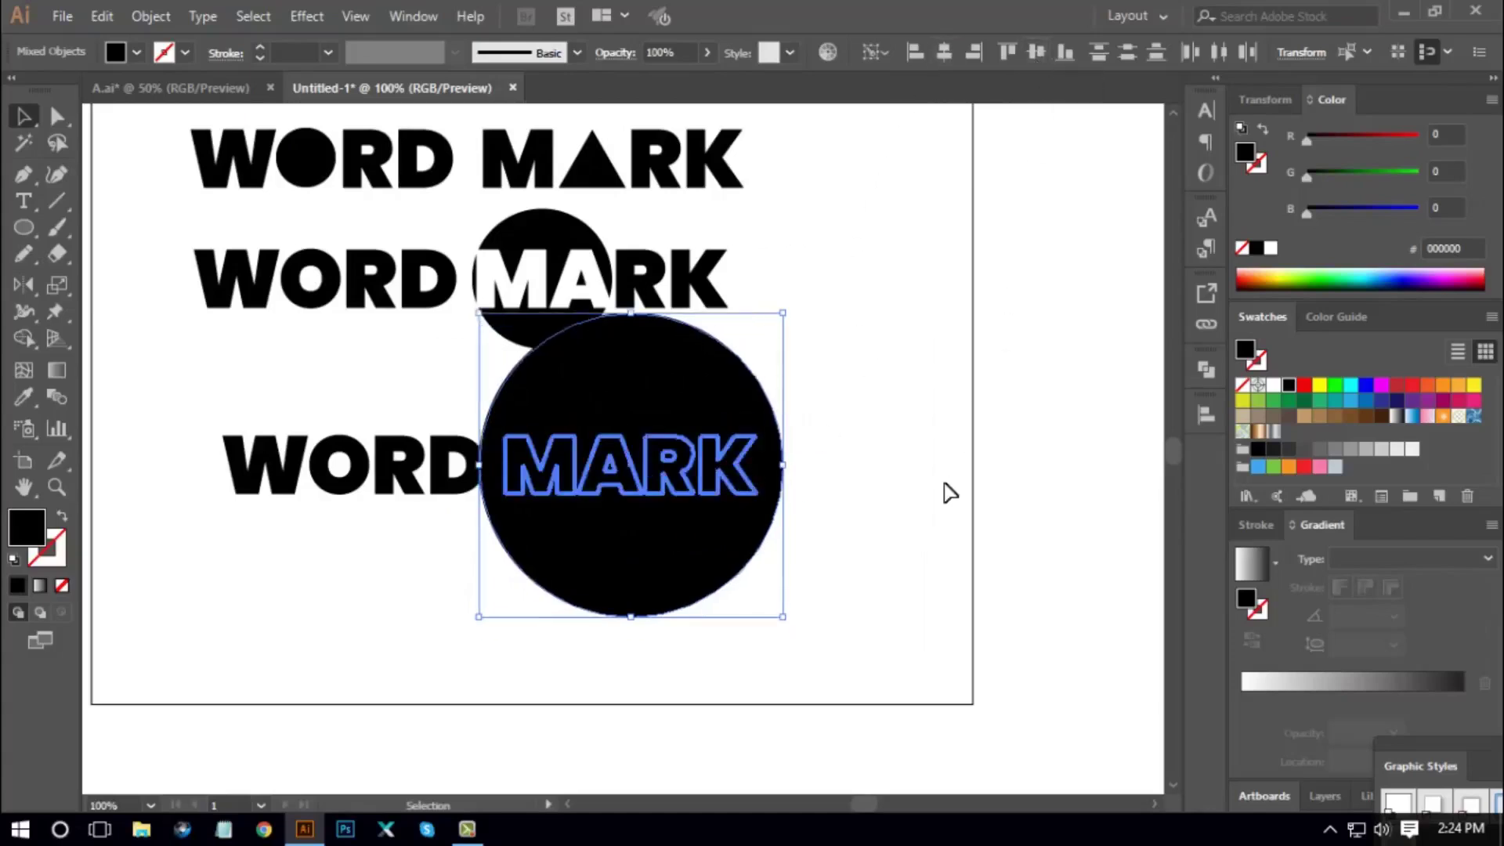
click(916, 513)
Shrink the large black circle around its centre until it fits MARK closely, and fill the MARK letters with white
click(782, 493)
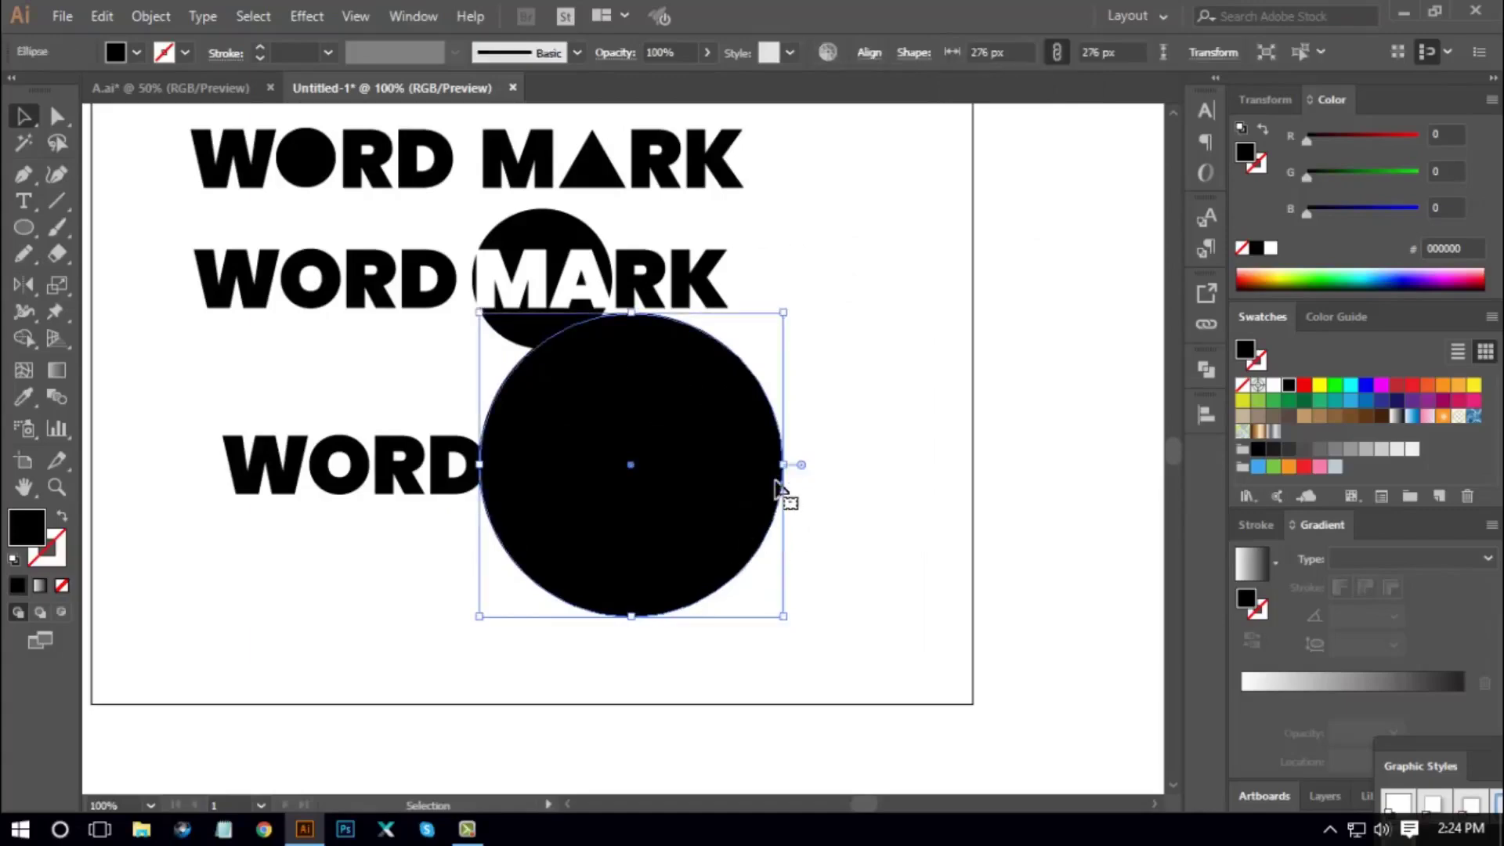
drag(783, 467, 775, 471)
click(822, 567)
click(695, 473)
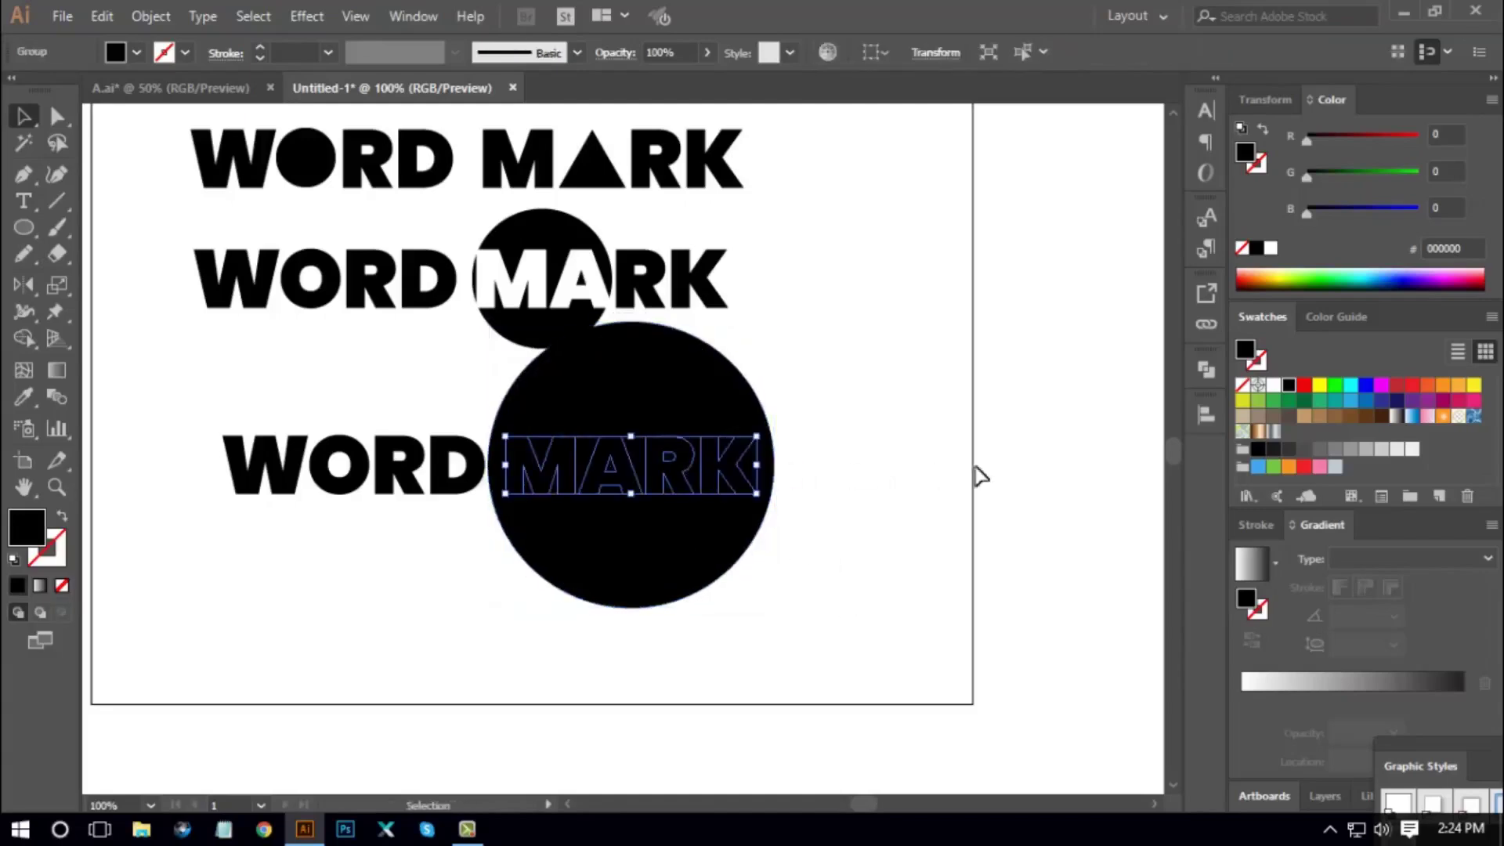
click(1273, 386)
click(994, 527)
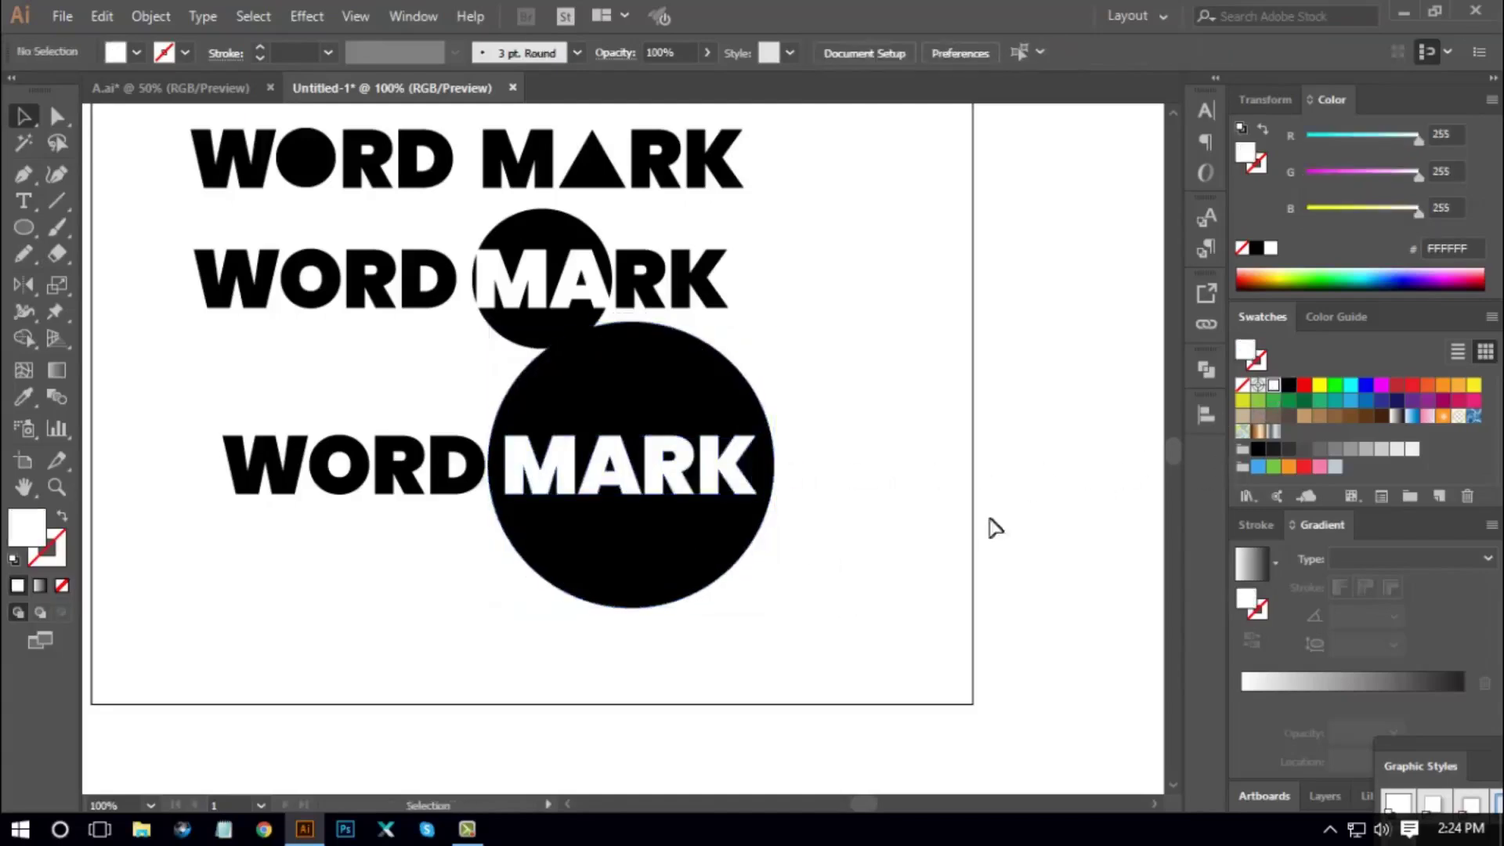
click(760, 528)
mouse_move(774, 464)
mouse_down()
mouse_move(791, 467)
mouse_move(770, 470)
mouse_up()
click(888, 588)
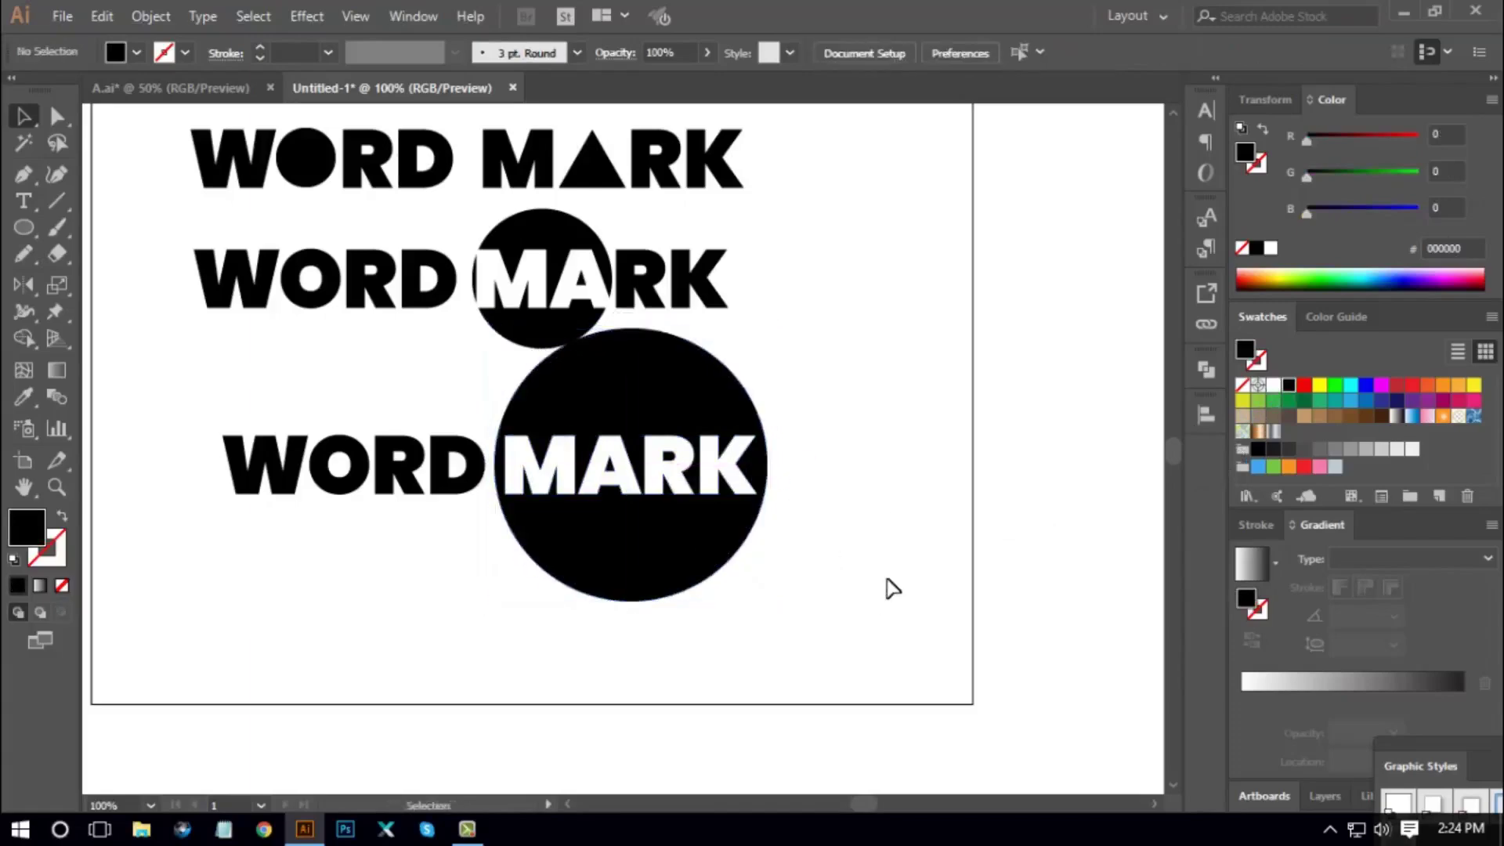
Move the lowest wordmark together with its circle slightly down, away from the wordmark above
key(ctrl+minus)
key(ctrl+minus)
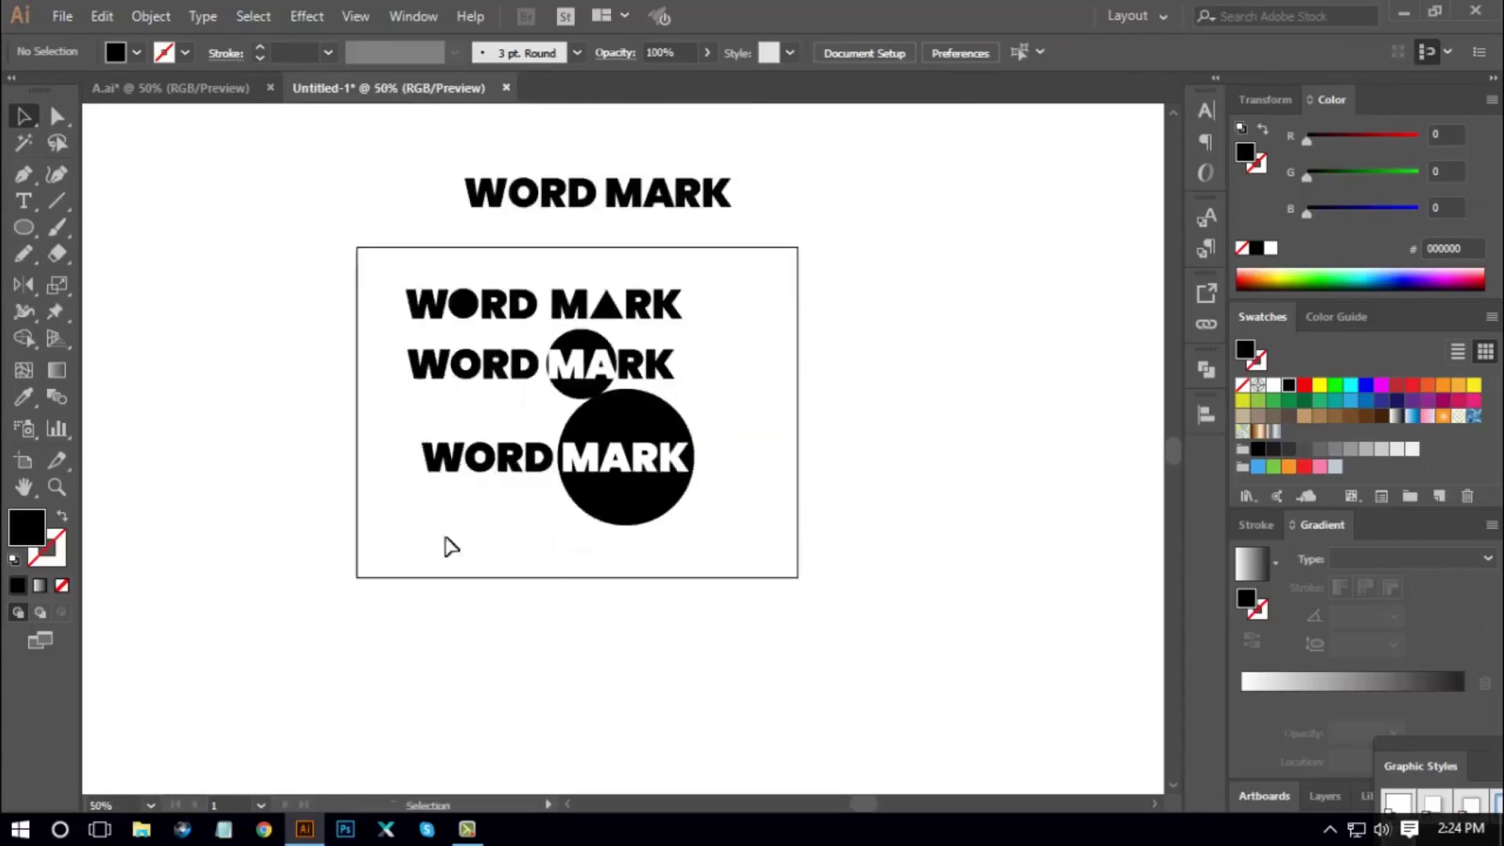
drag(610, 479, 678, 513)
click(593, 566)
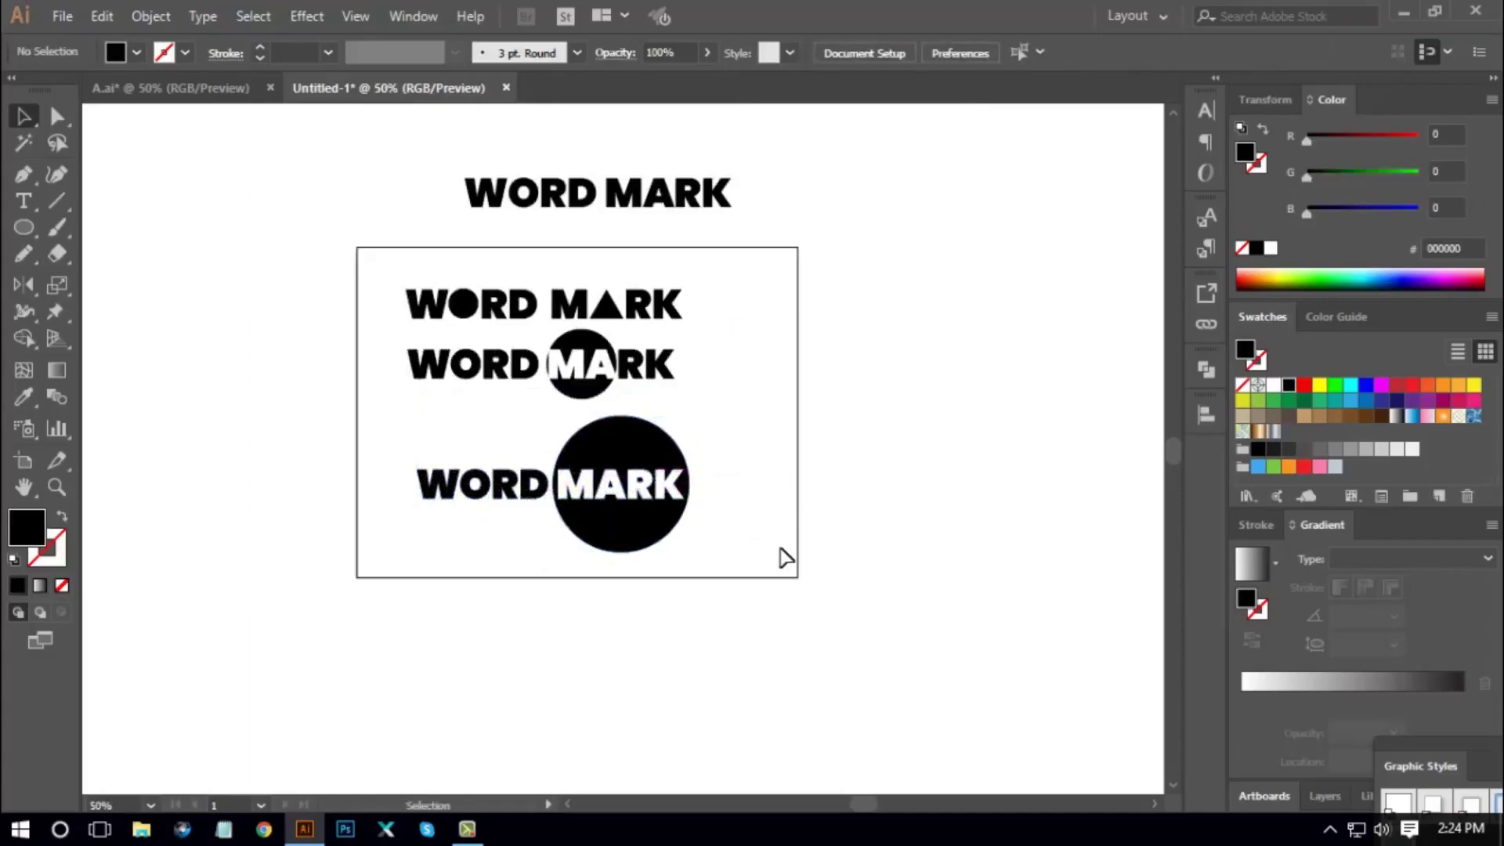
Copy the white MARK letters with their black circle to the empty canvas right of the artboard
click(527, 486)
click(571, 600)
drag(557, 581, 996, 407)
click(986, 585)
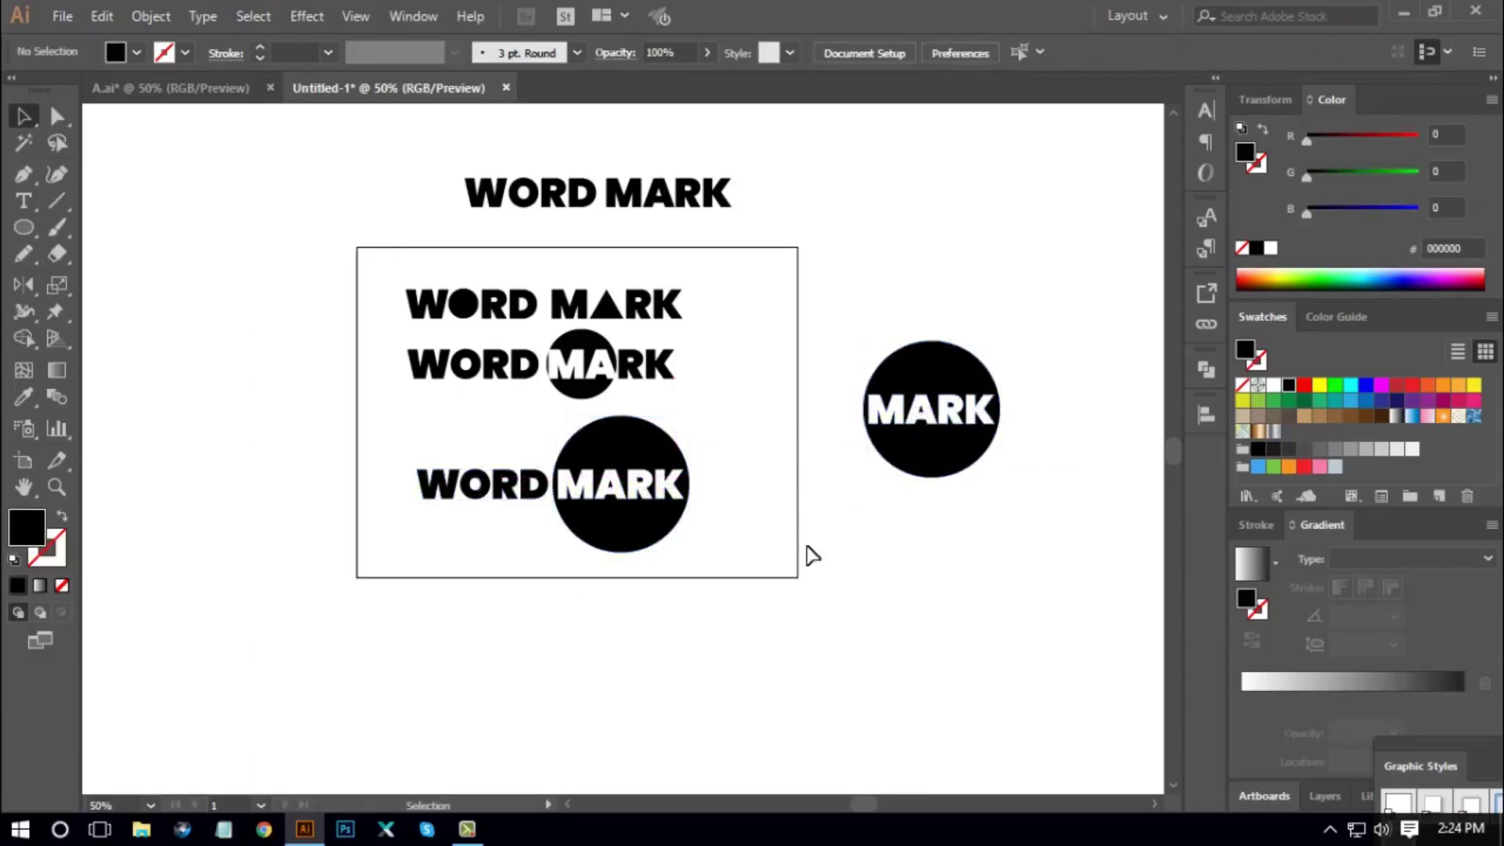
Move the large circle out from behind the lowest wordmark toward the artboard's right edge, and fill the wordmark's MARK letters with black
click(650, 539)
click(842, 549)
drag(674, 523, 852, 537)
drag(569, 555, 700, 455)
click(1288, 385)
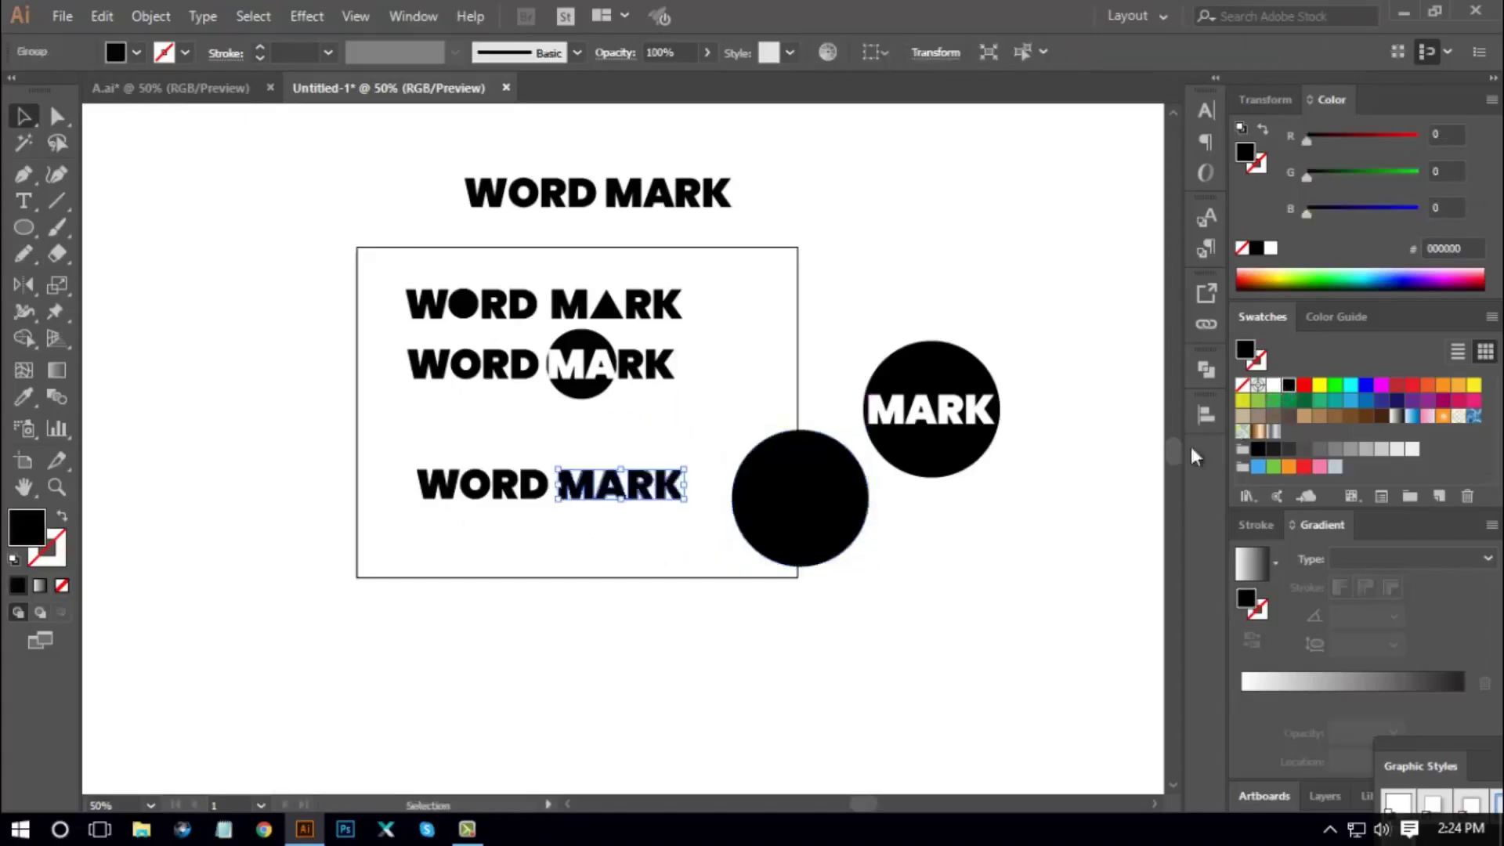
click(604, 618)
Place the lowest WORD MARK as one scaled-down group on the loose black circle, and fill it with white
drag(385, 569, 703, 453)
key(a)
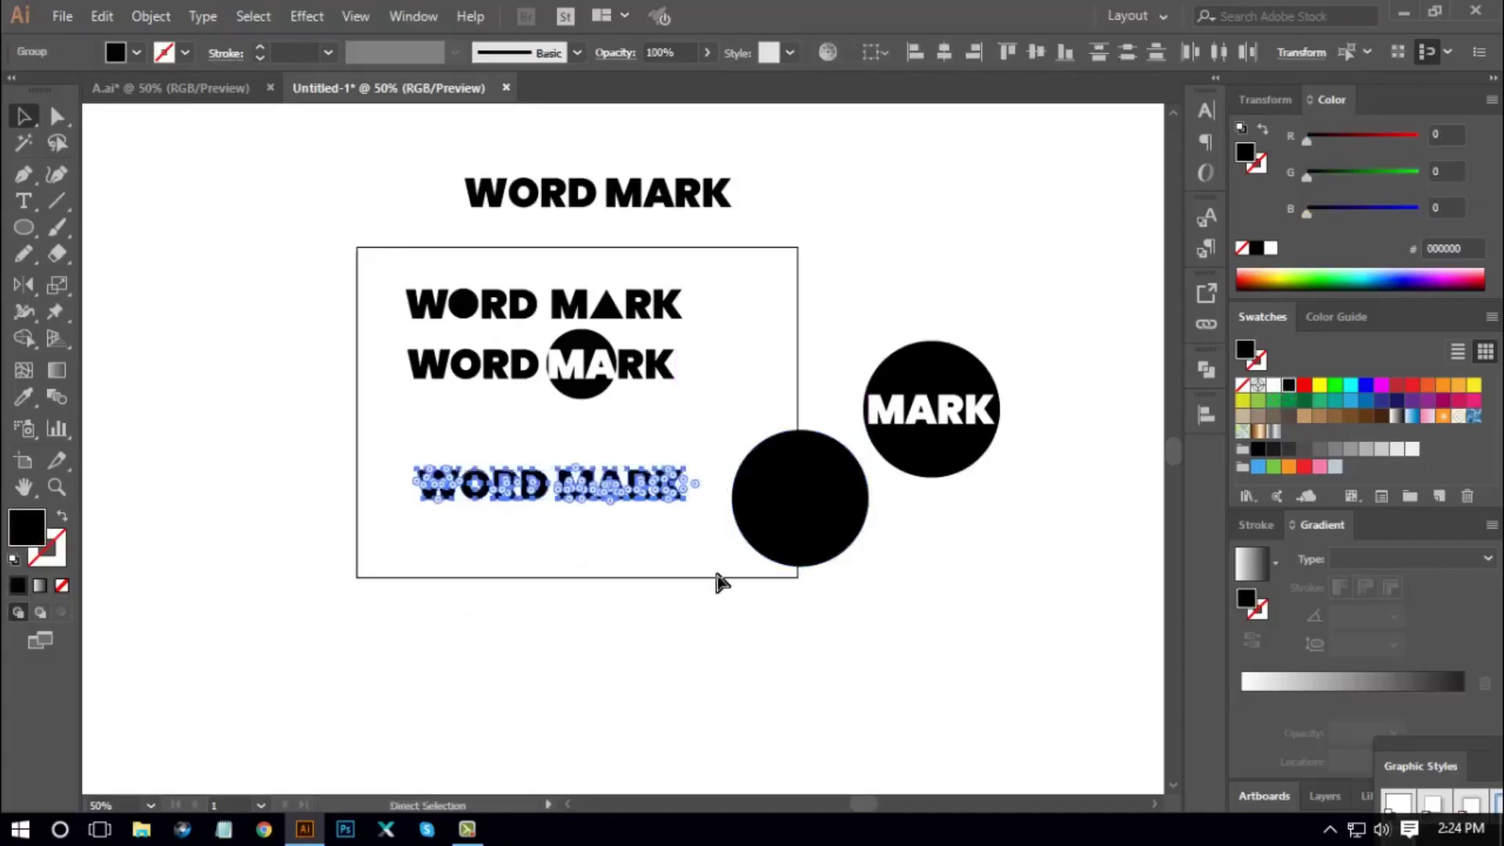
key(v)
drag(637, 506, 859, 506)
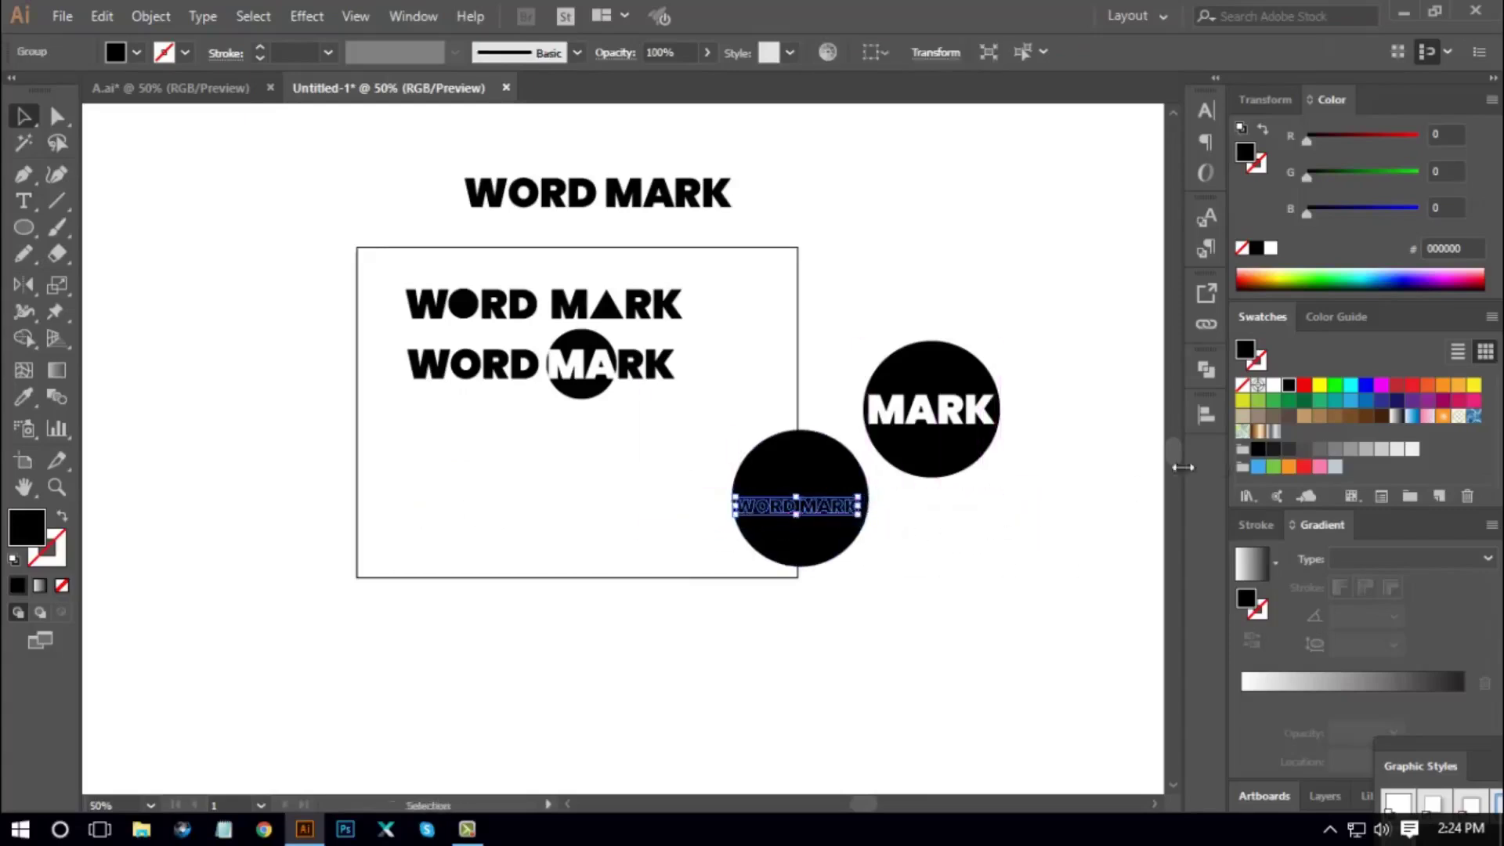
click(1274, 385)
click(1036, 546)
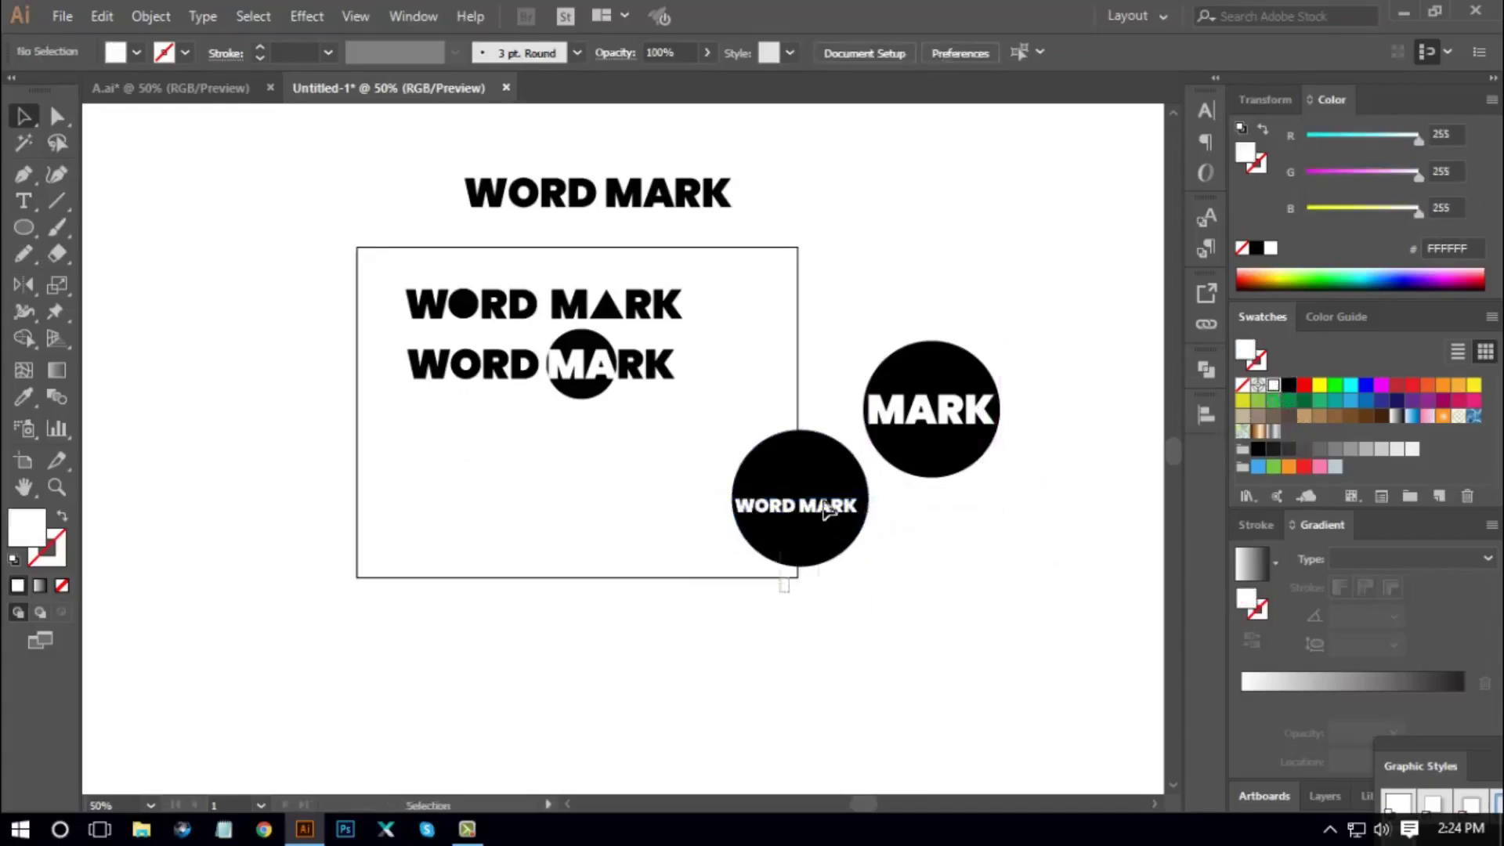
Centre the white WORD MARK on its black circle, and move both onto the artboard below the other wordmarks
click(822, 510)
shift+click(833, 470)
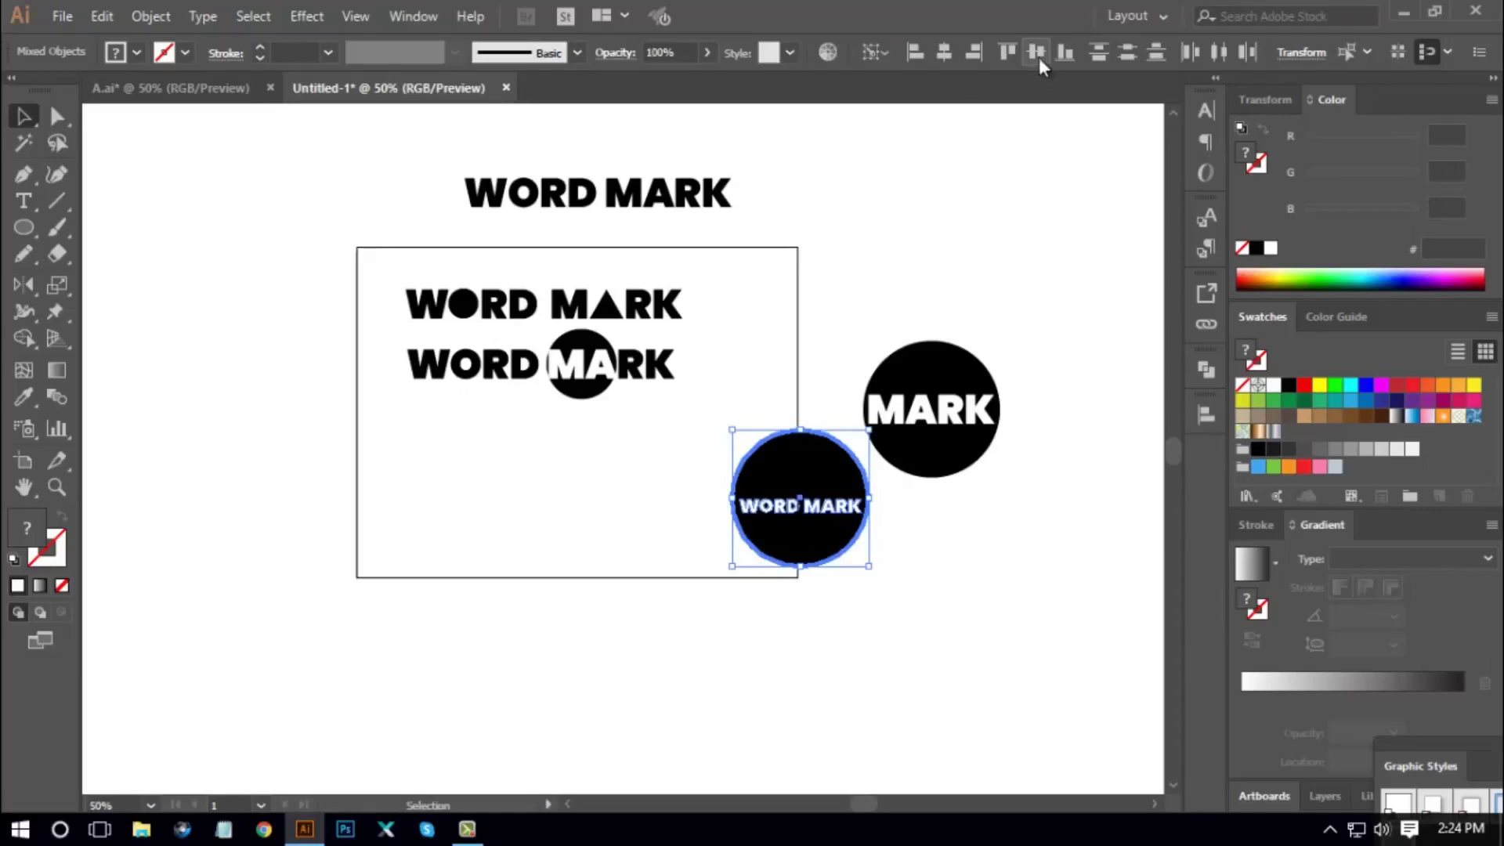
click(1036, 53)
click(994, 570)
drag(779, 625, 528, 463)
click(710, 519)
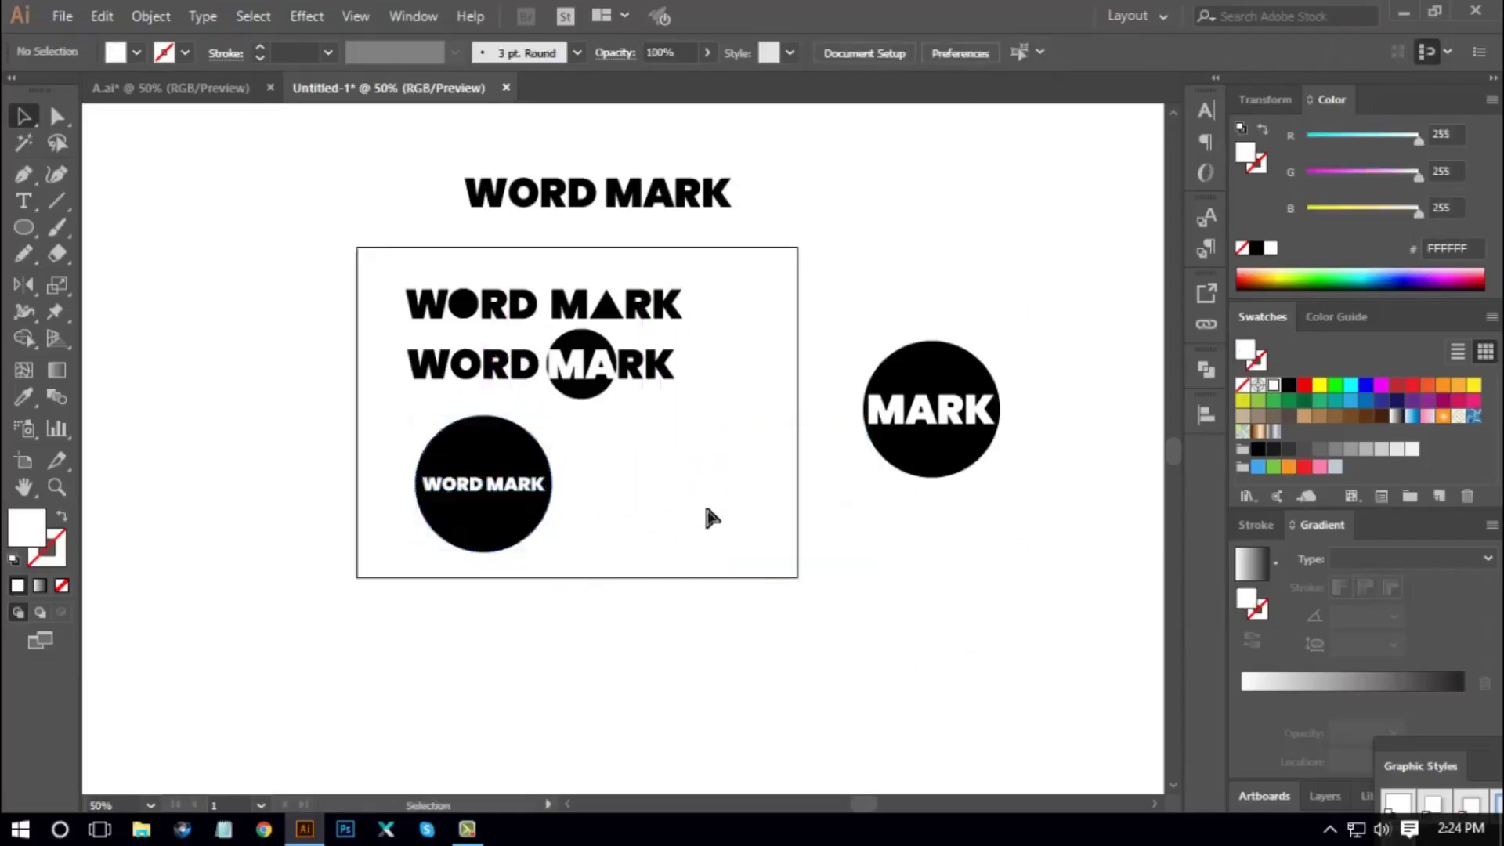
Scale down the MARK circle badge proportionally and move it beside the two upper wordmarks, at the artboard's right edge
key(ctrl+plus)
drag(748, 467, 741, 468)
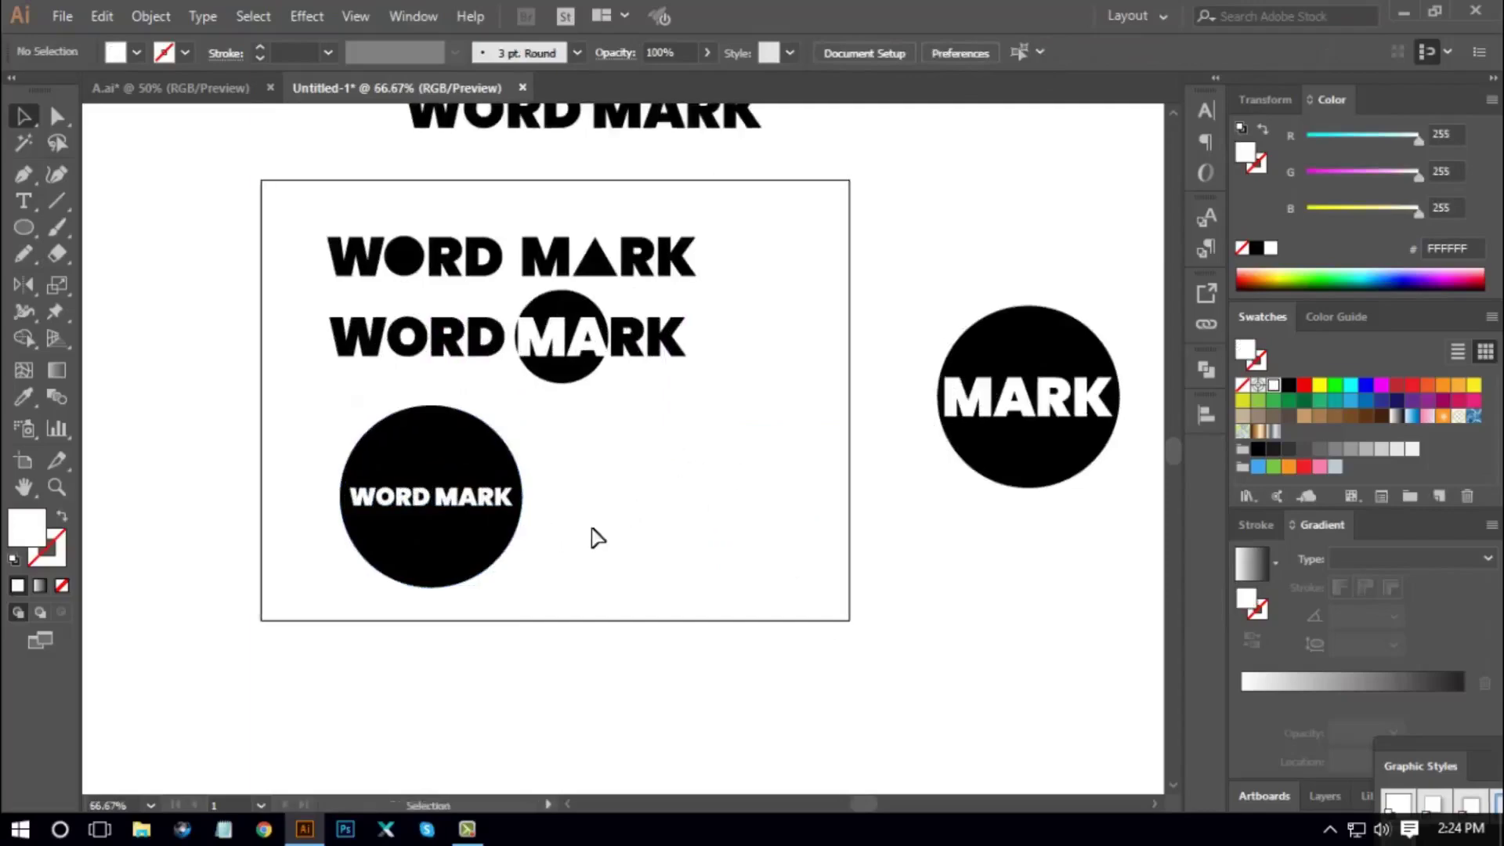
click(430, 544)
click(597, 547)
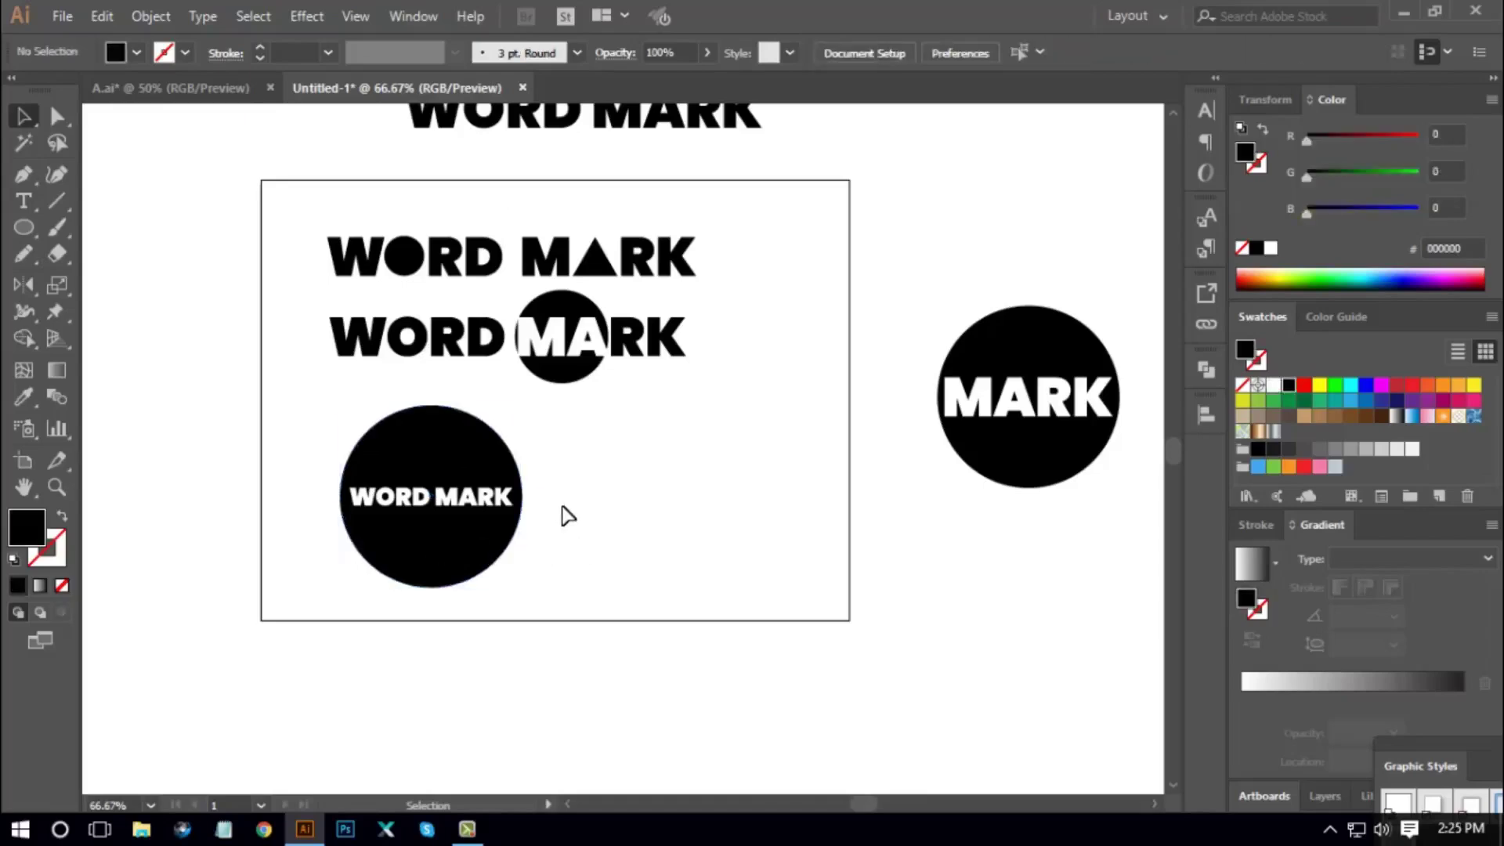
drag(857, 246, 1030, 510)
drag(1042, 401, 884, 341)
drag(968, 248, 826, 289)
Scale the WORD MARK circle badge down to less than half its size, and move it as a group off the artboard to the right
click(493, 548)
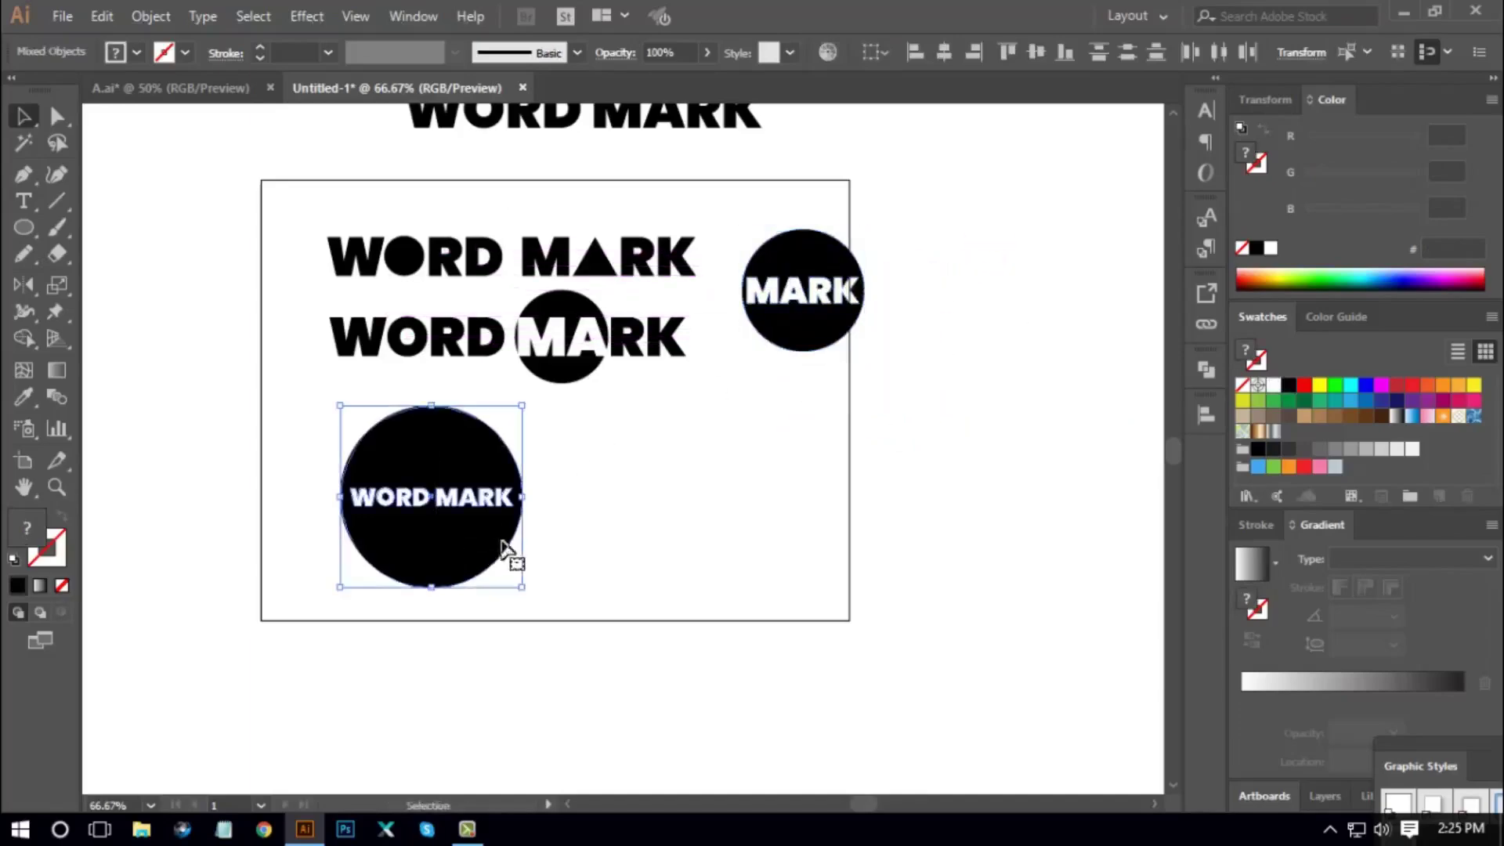
drag(523, 496, 470, 498)
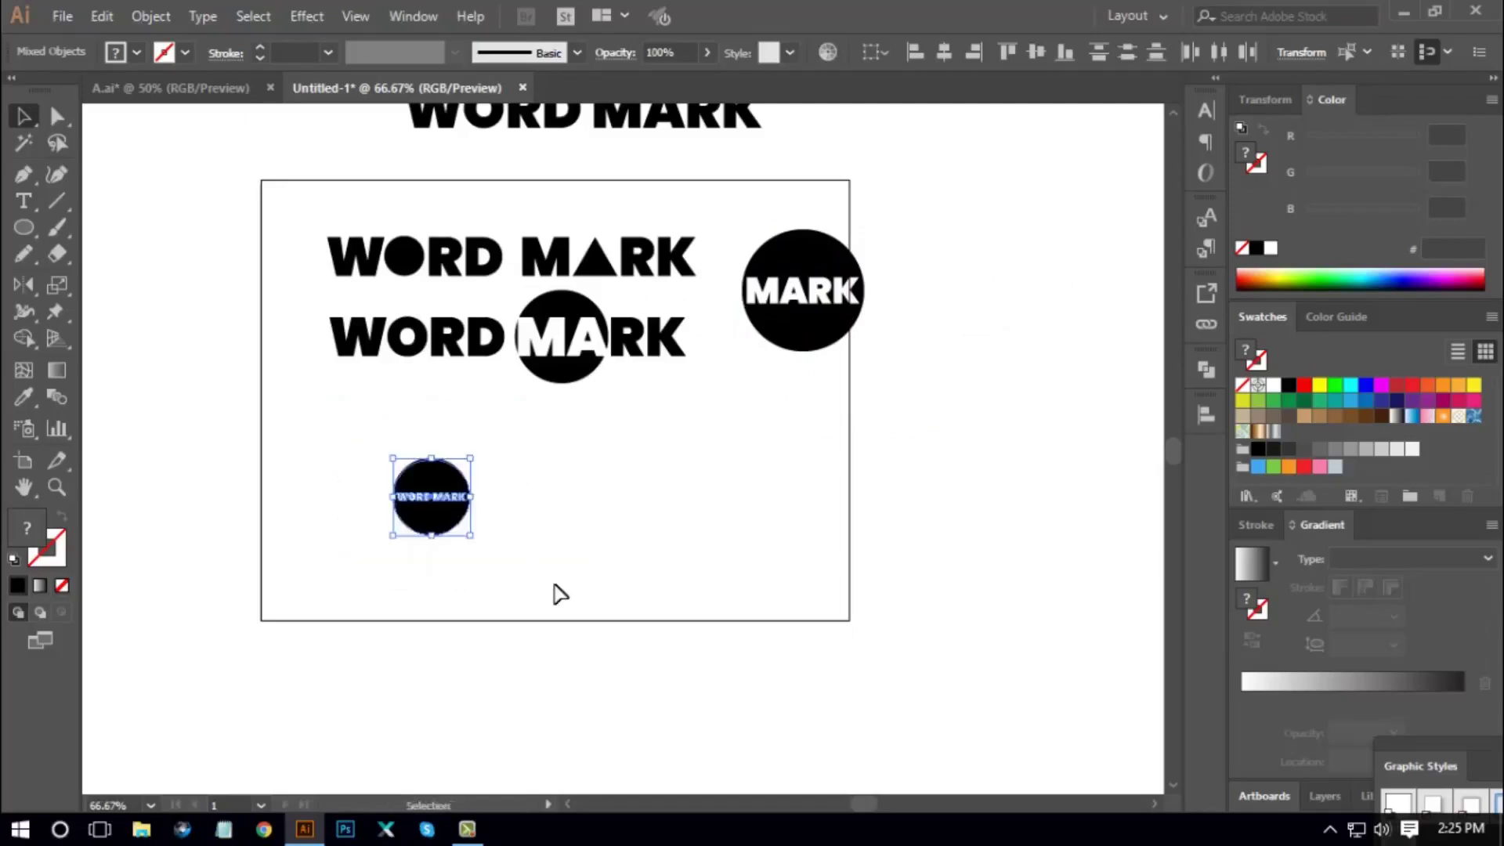
drag(539, 462, 357, 570)
key(v)
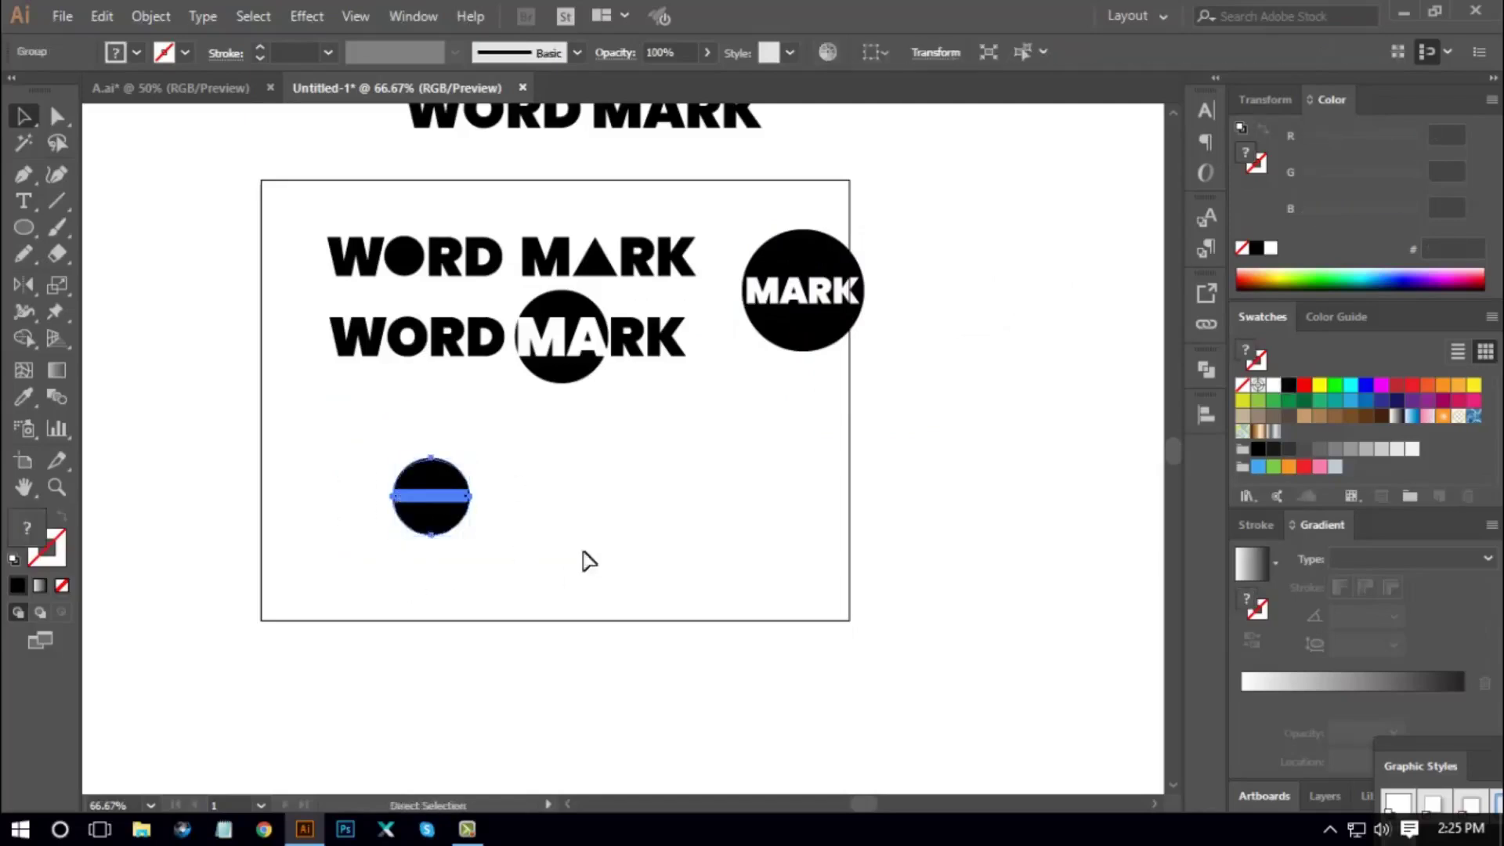
drag(419, 492, 948, 287)
Move the MARK badge and the two remaining wordmarks off the artboard, stacking them with the small badge on its right side
click(799, 318)
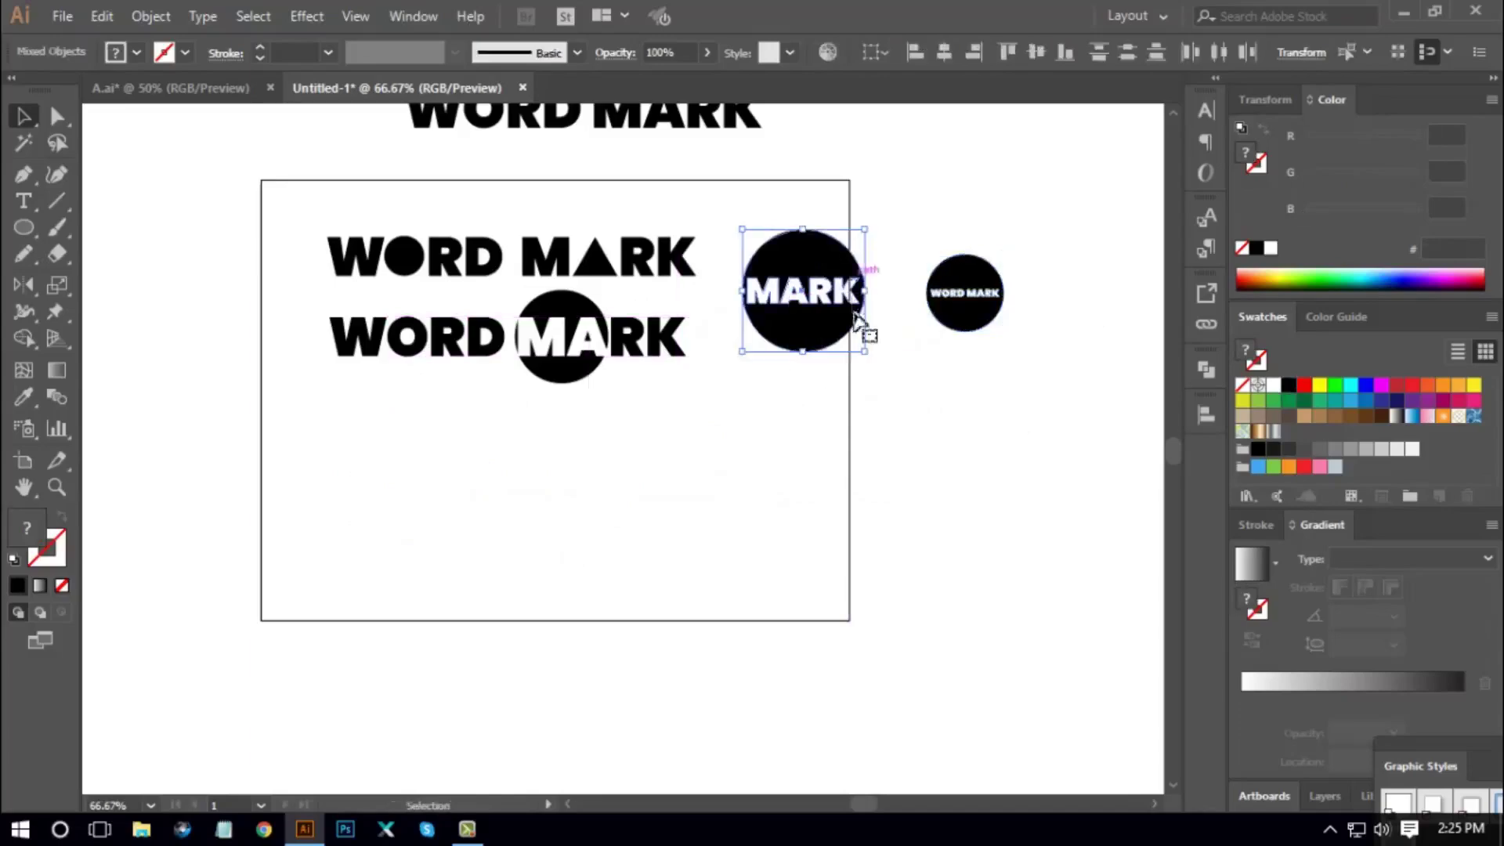
click(841, 418)
drag(799, 325, 932, 215)
drag(632, 340, 1100, 381)
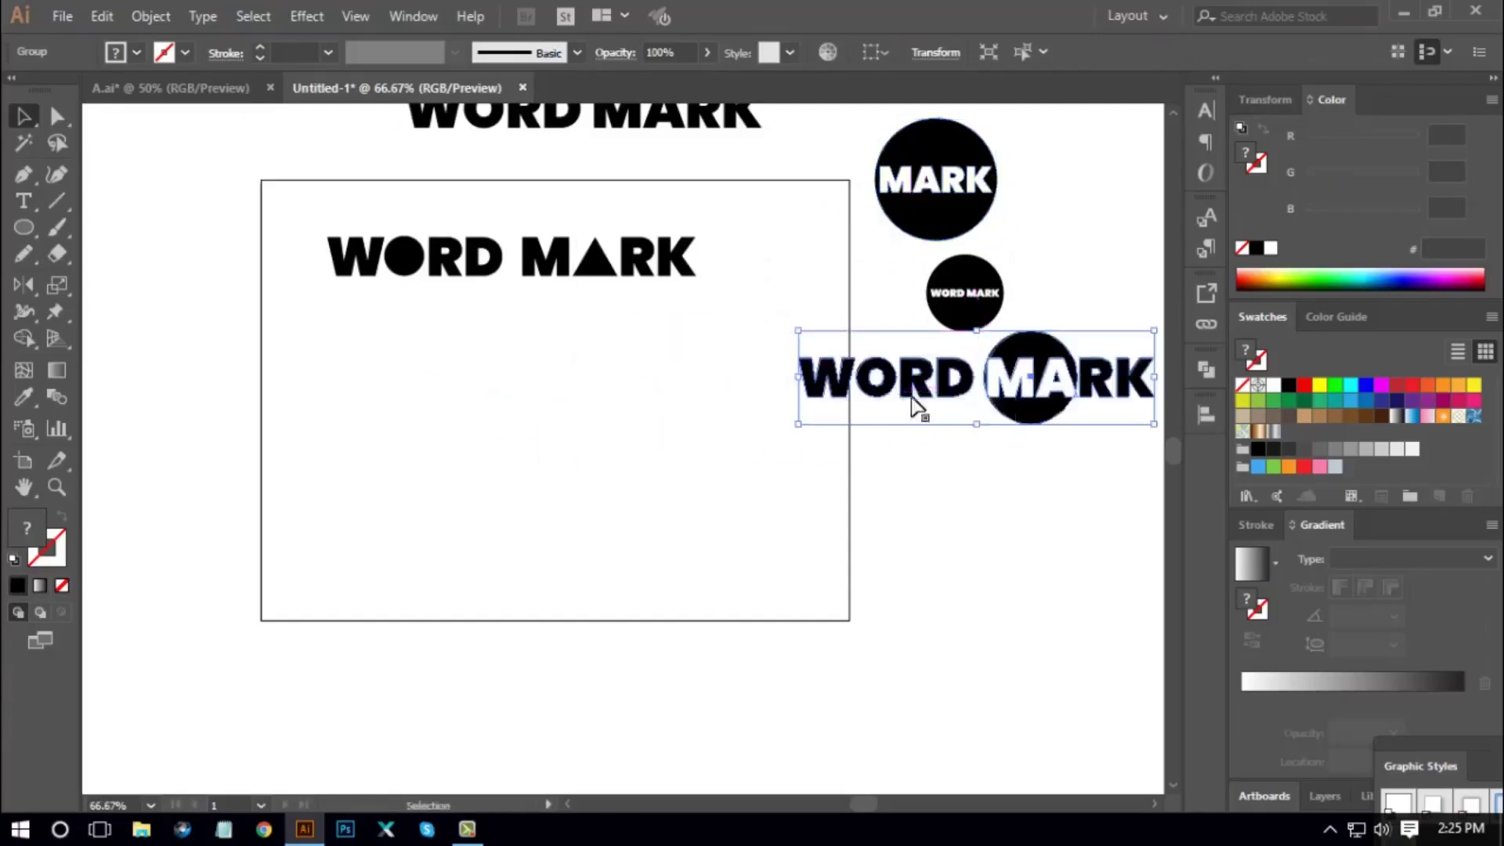
drag(913, 396, 1004, 393)
drag(648, 274, 1010, 533)
drag(815, 544, 1010, 489)
click(752, 510)
Copy the original WORD MARK text from above the artboard onto the empty artboard and convert the copy to outlines
drag(607, 413, 668, 414)
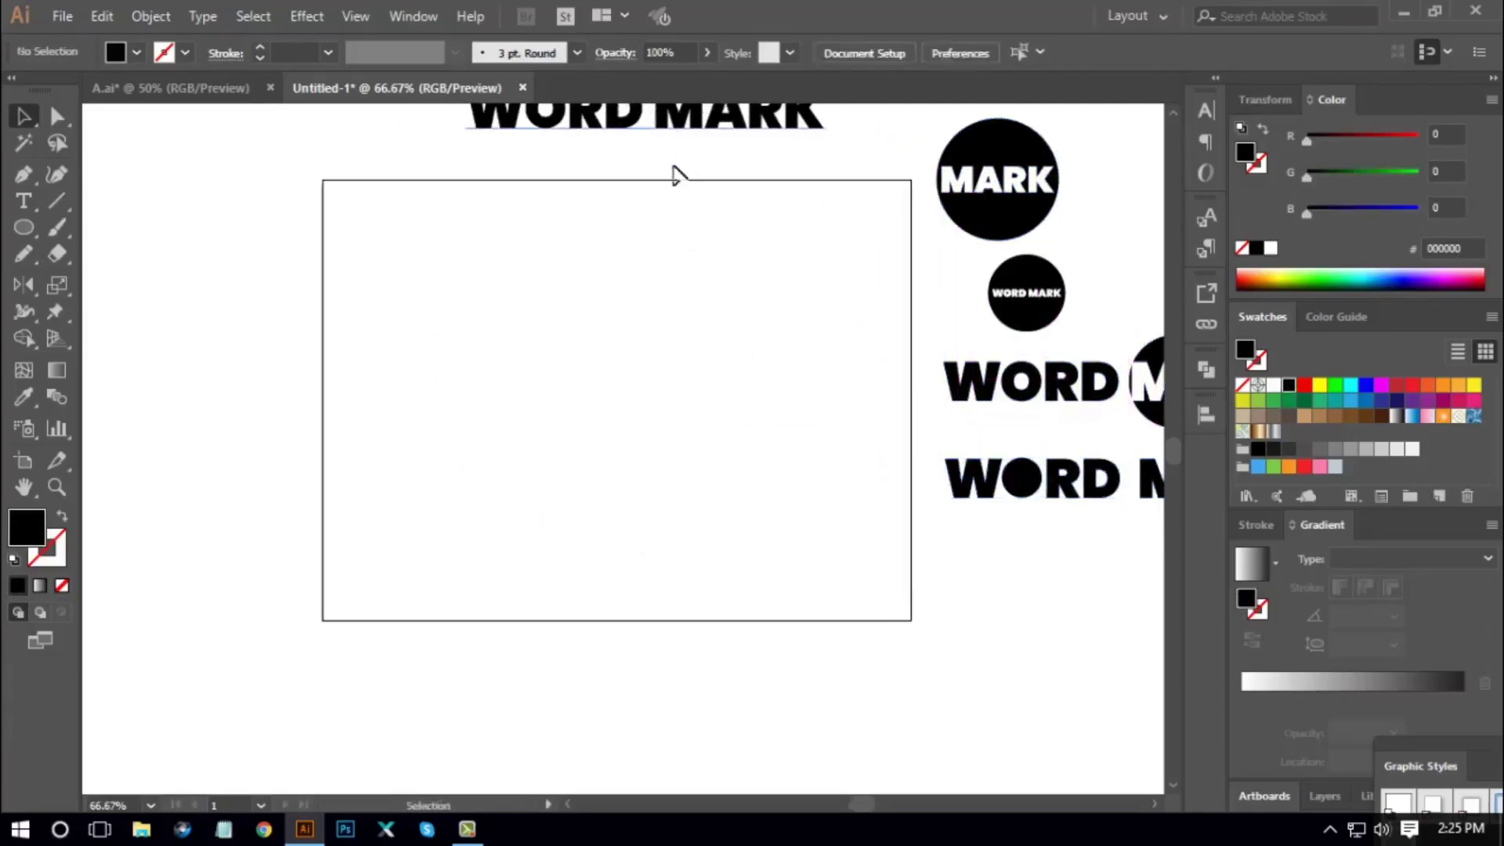
drag(684, 124, 625, 342)
right_click(658, 376)
click(734, 497)
click(664, 432)
click(685, 457)
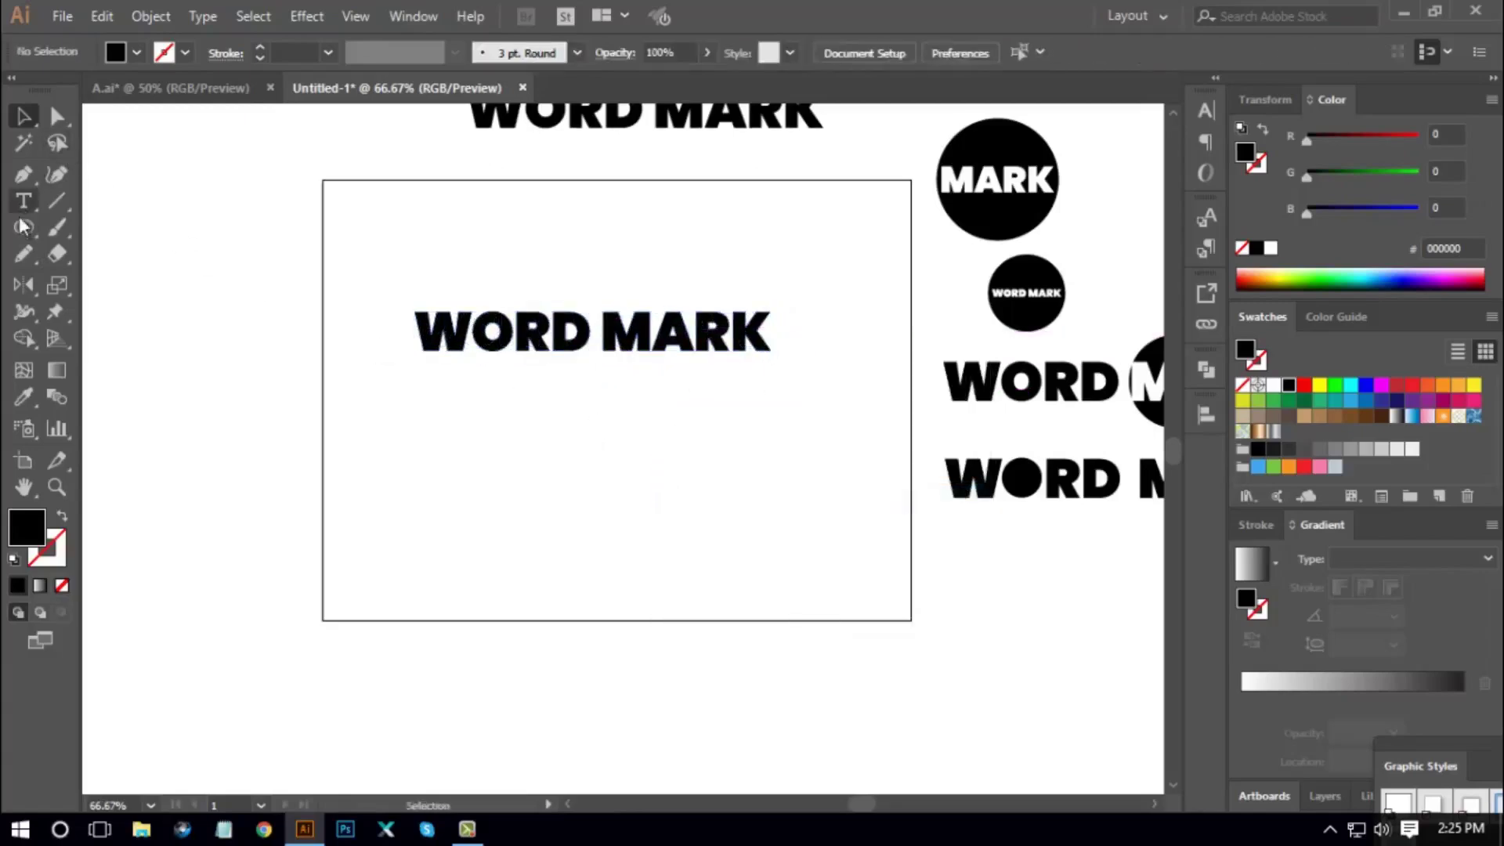
Draw a red (FF0000) rectangle slightly larger than WORD MARK over it, and send the rectangle to the back
drag(23, 227, 94, 226)
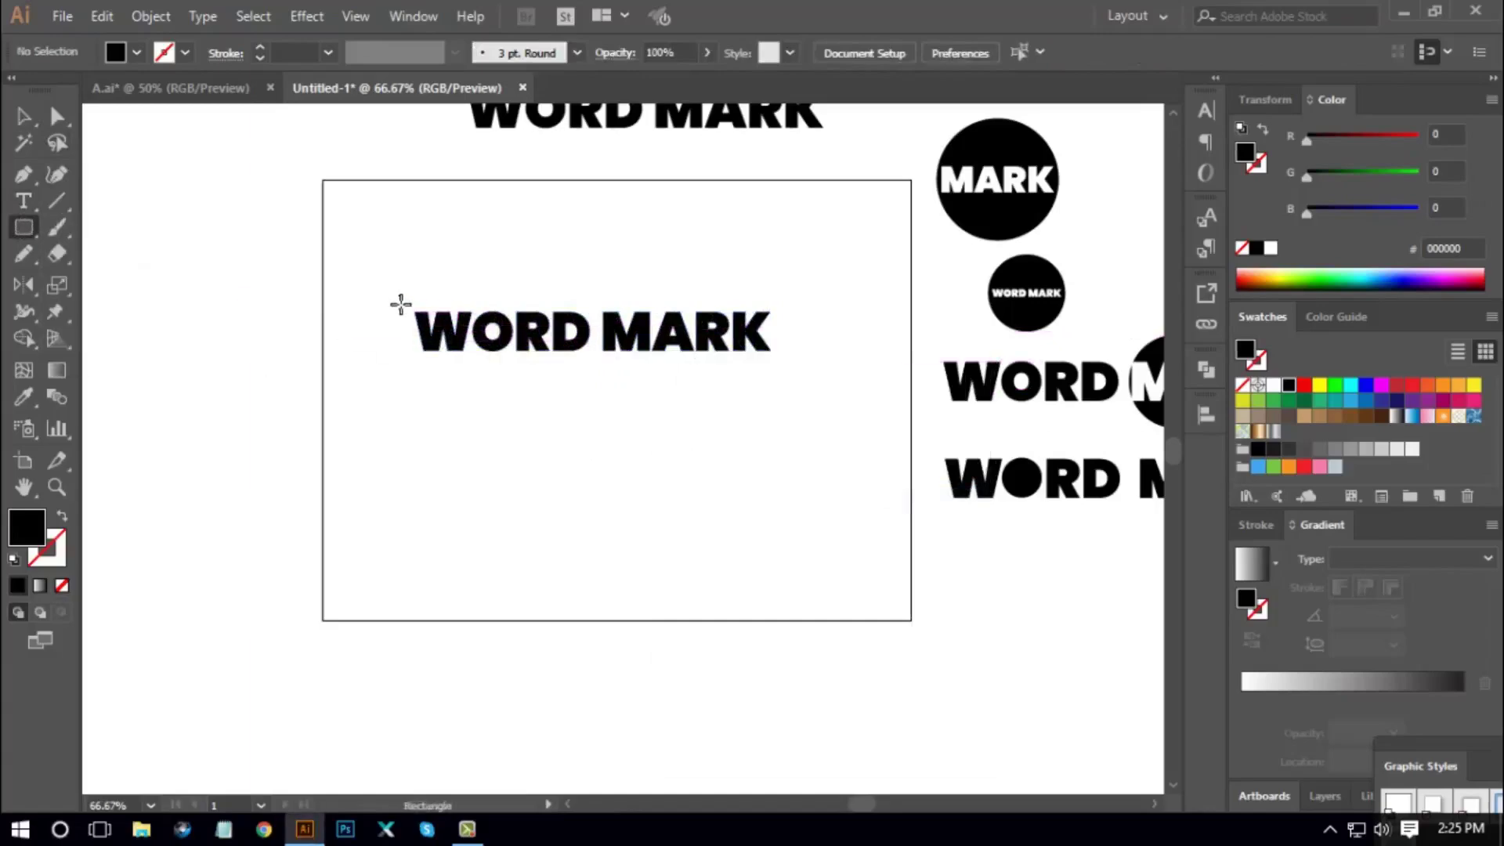
mouse_move(401, 297)
mouse_down()
mouse_move(461, 335)
mouse_move(781, 373)
mouse_up()
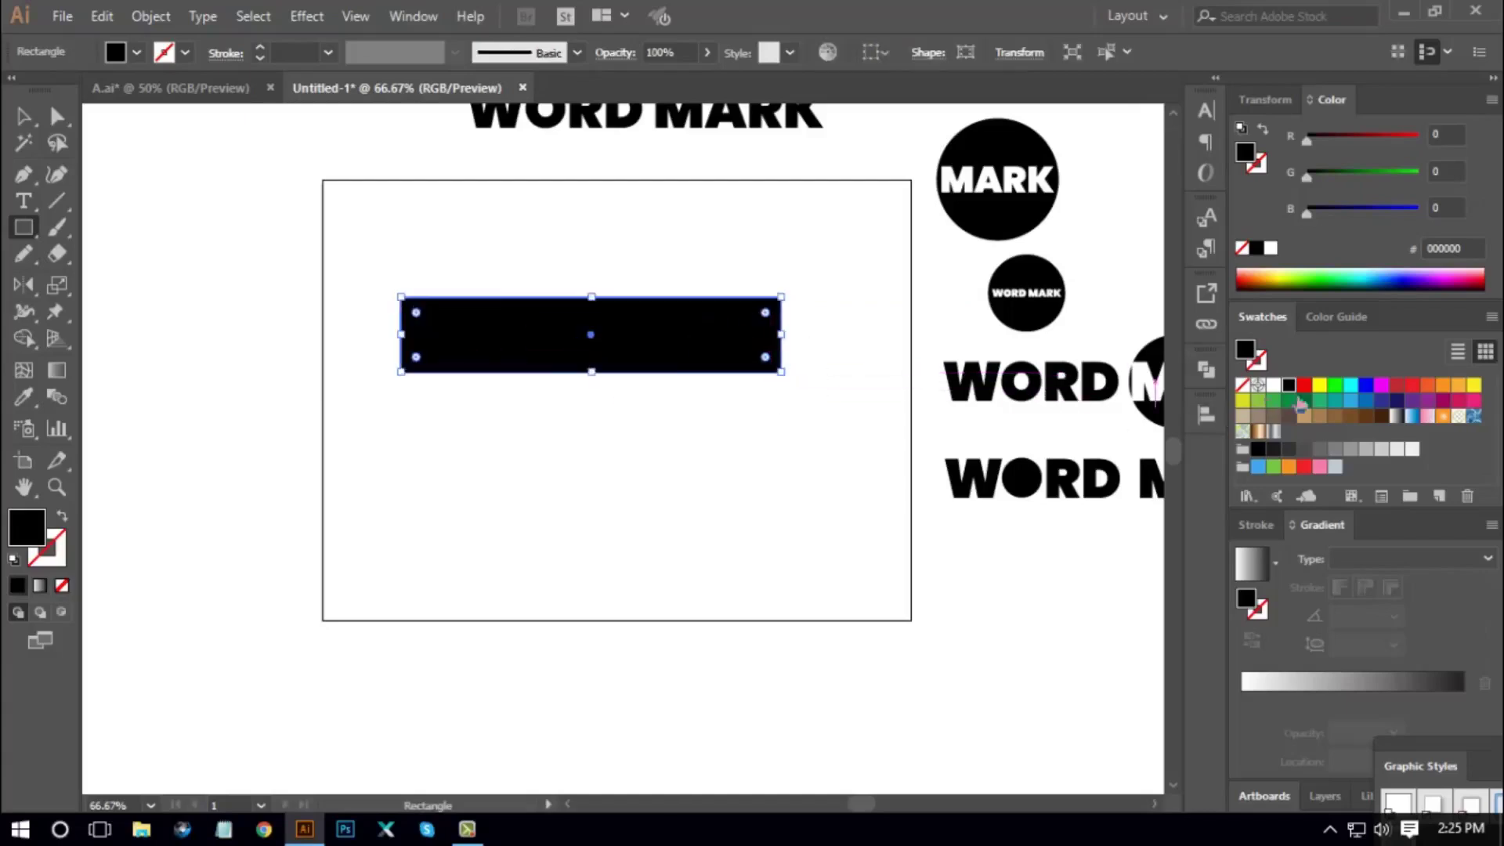
click(1303, 390)
right_click(658, 338)
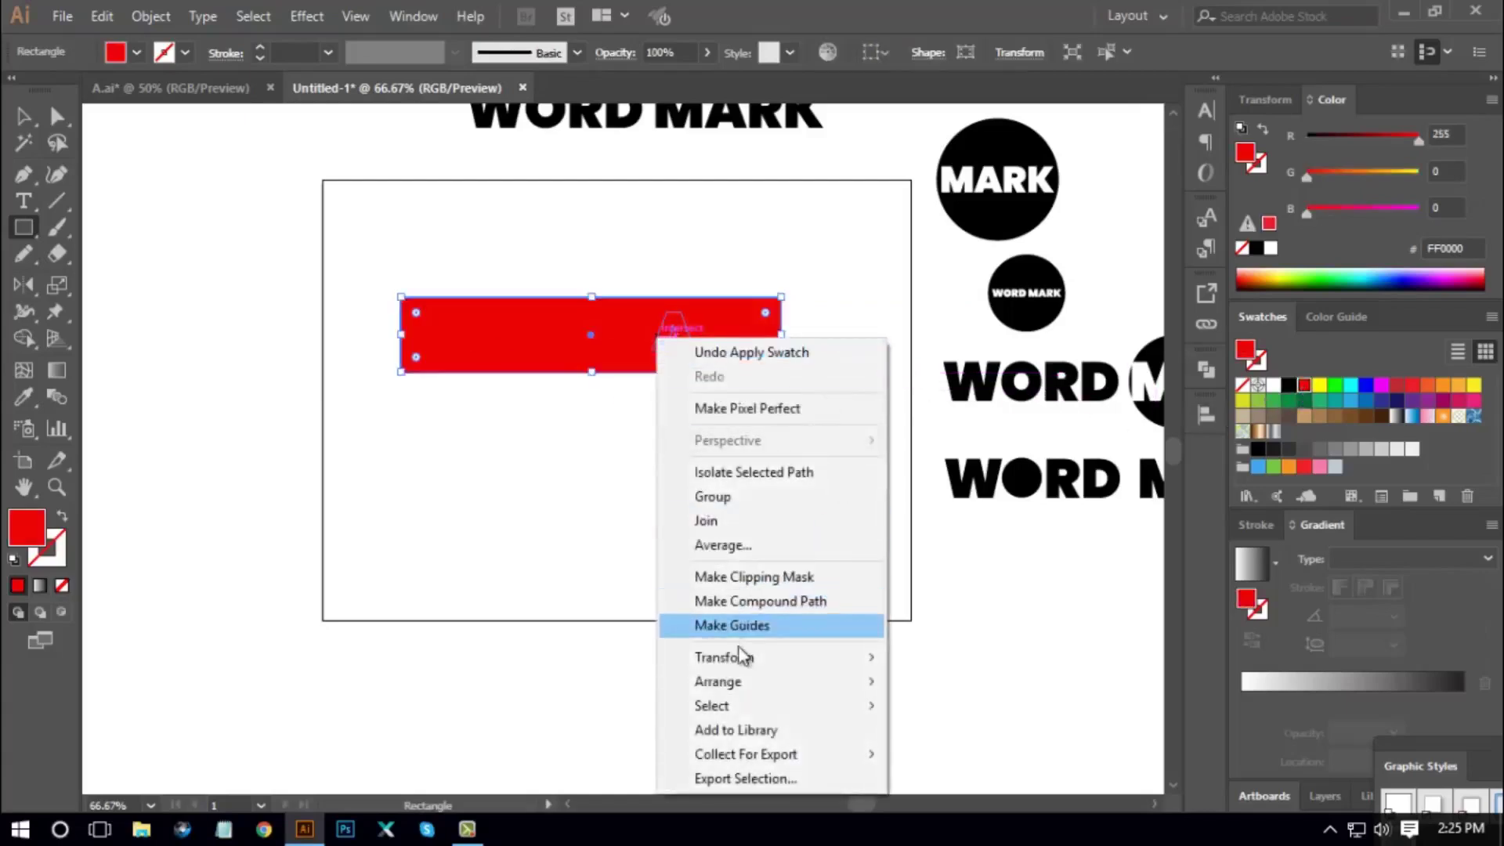
mouse_move(742, 683)
click(932, 761)
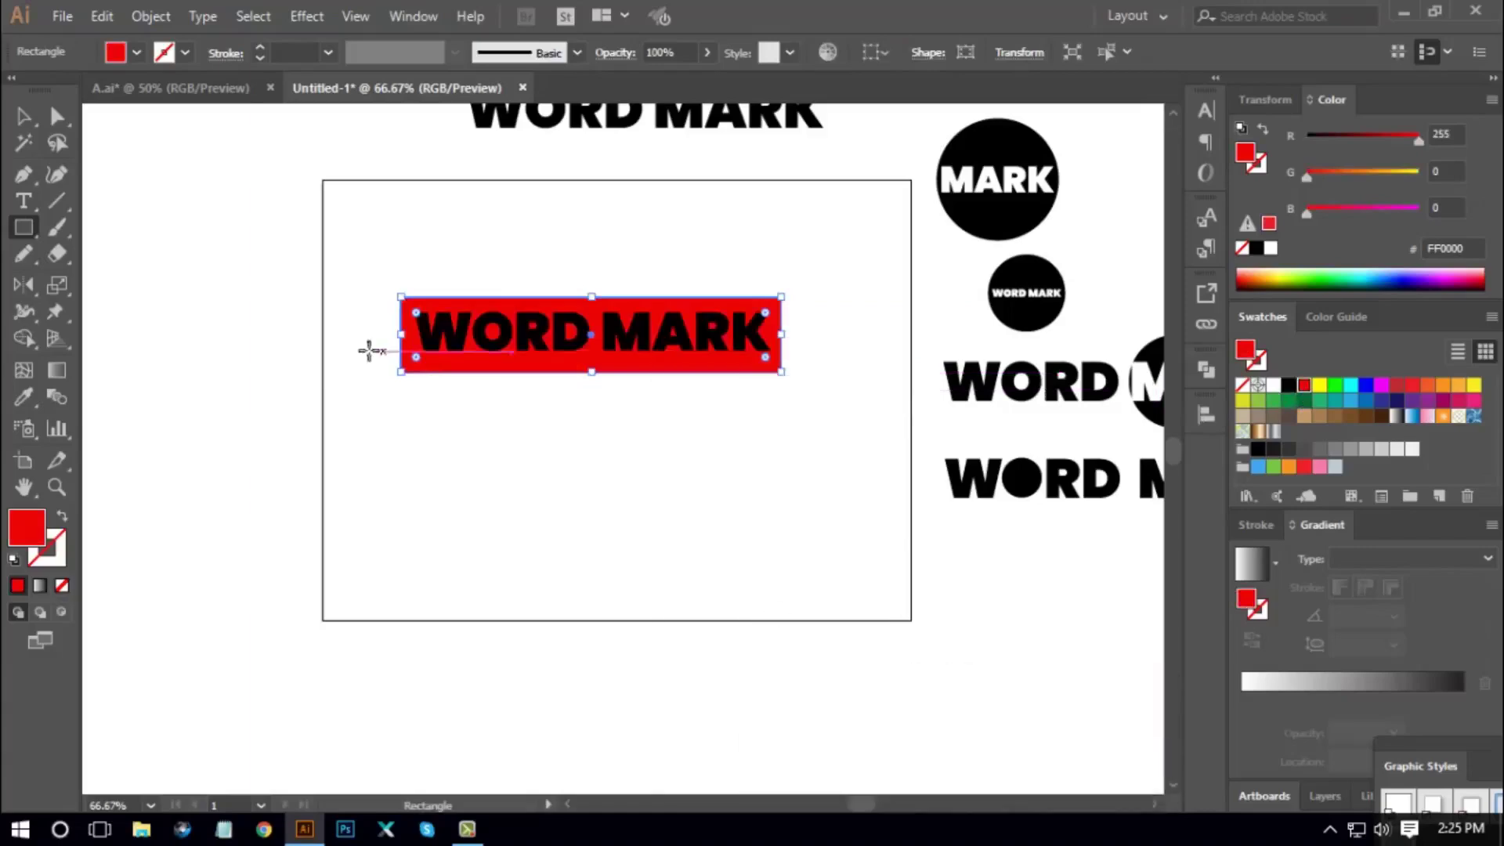
Centre the outlined WORD MARK and the red rectangle on each other, horizontally and vertically
click(23, 116)
drag(480, 470, 654, 266)
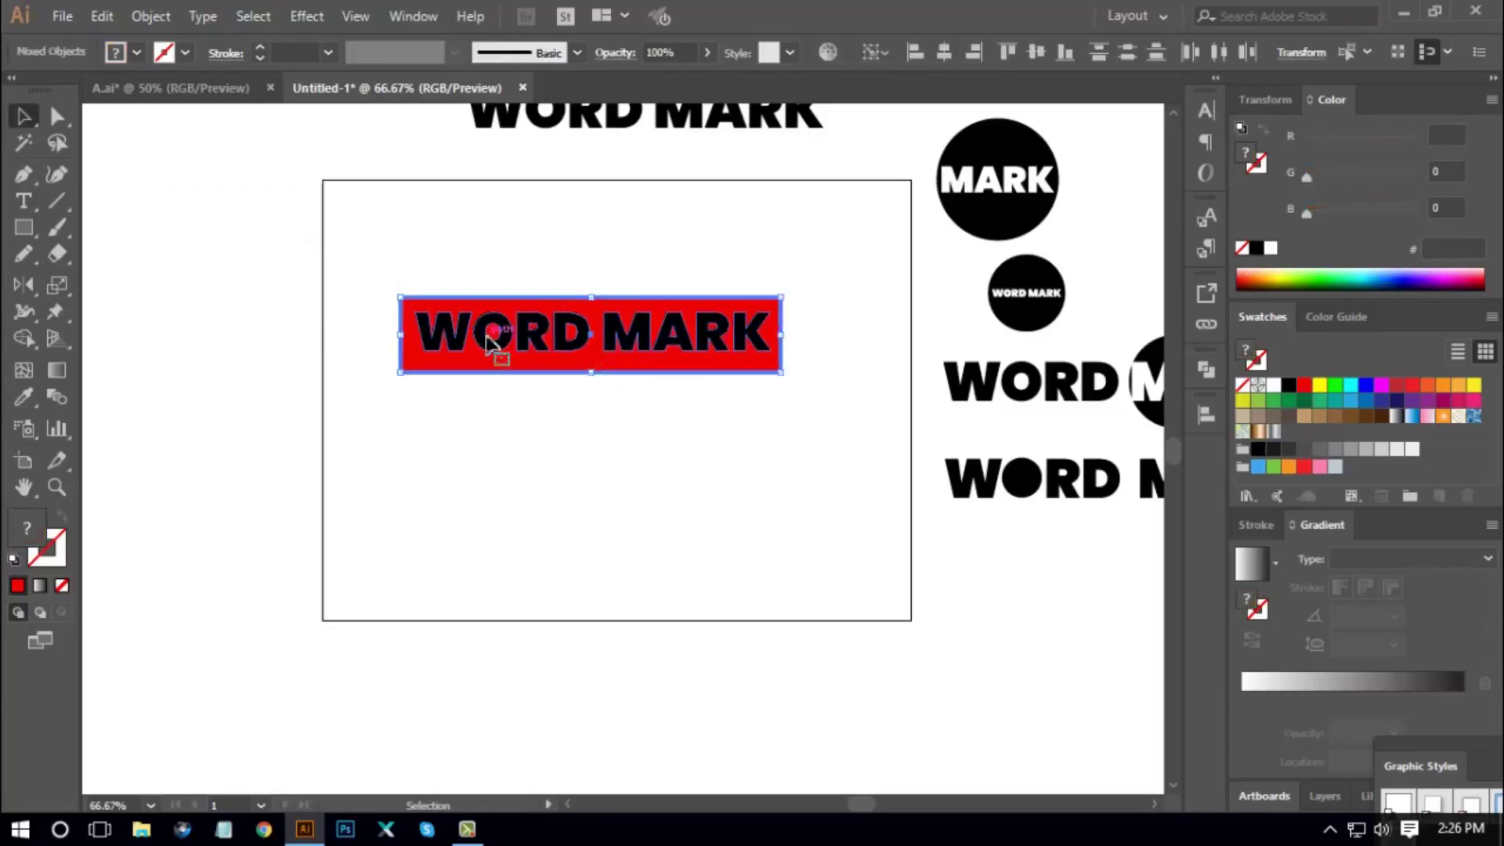
click(943, 59)
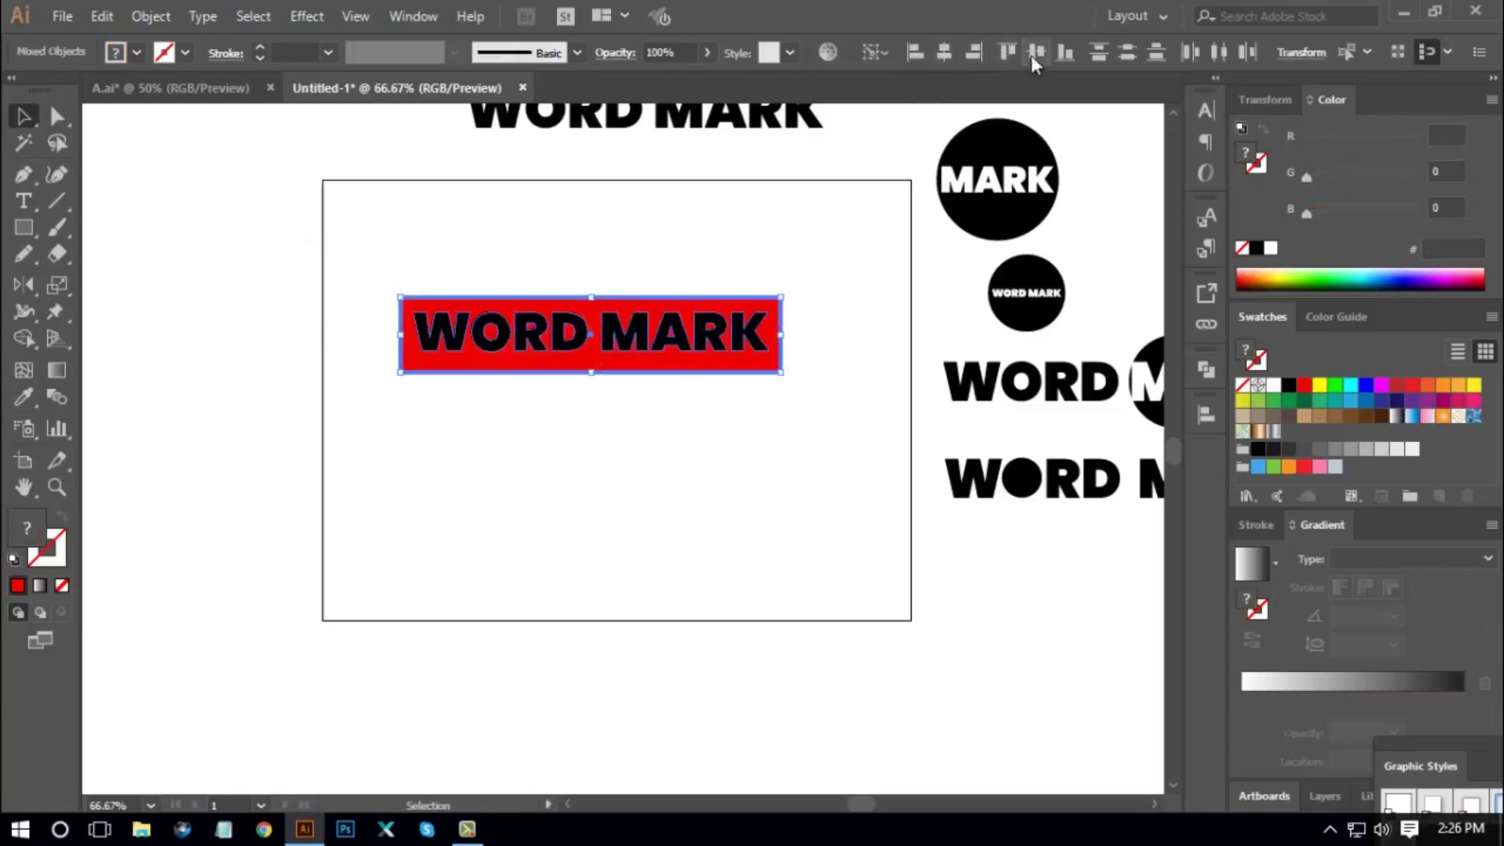
click(1021, 58)
click(720, 480)
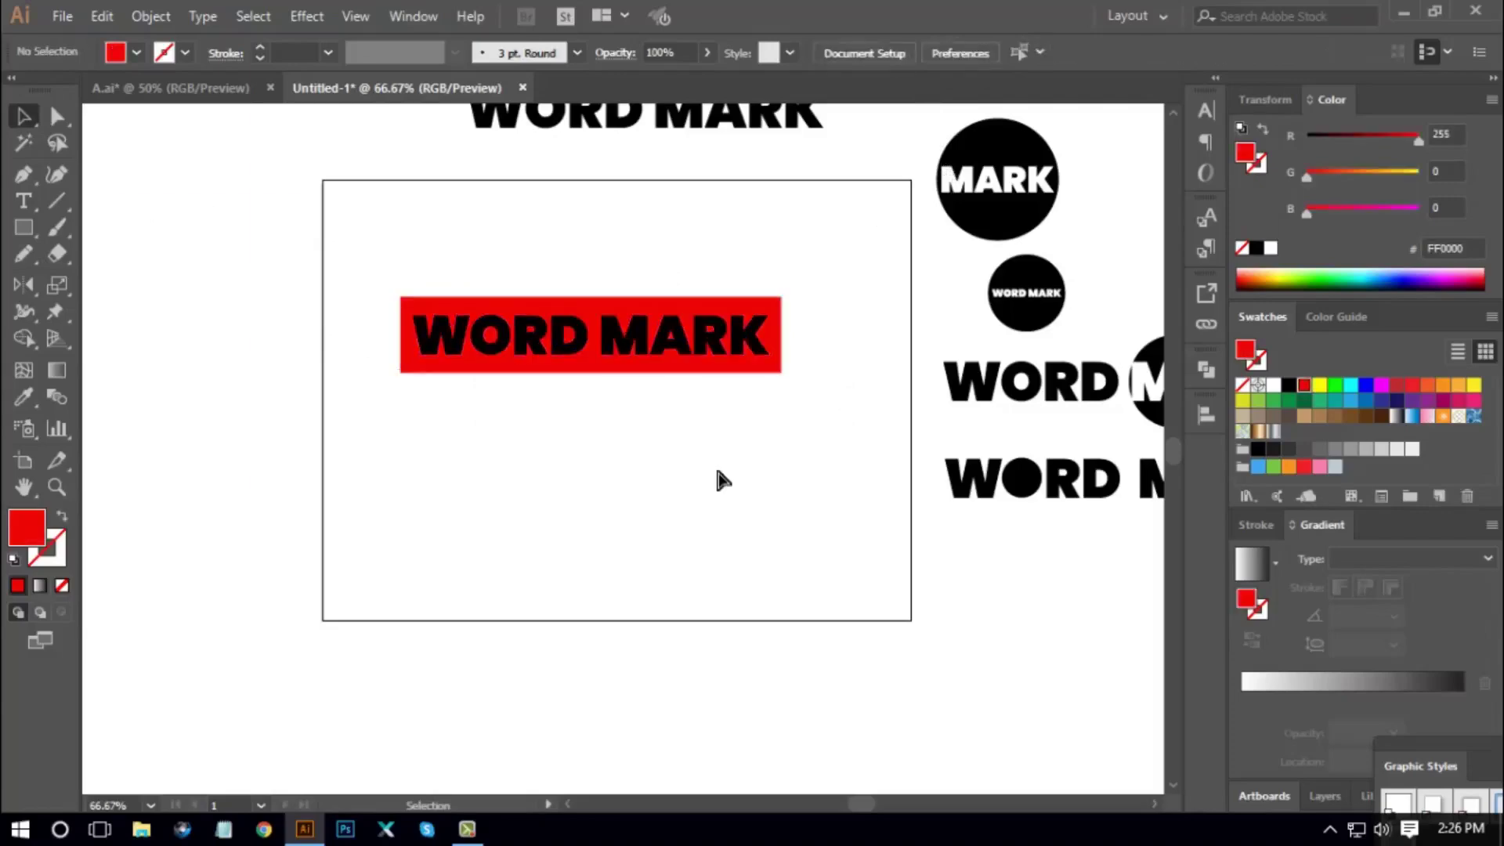
key(ctrl+1)
drag(802, 413, 791, 459)
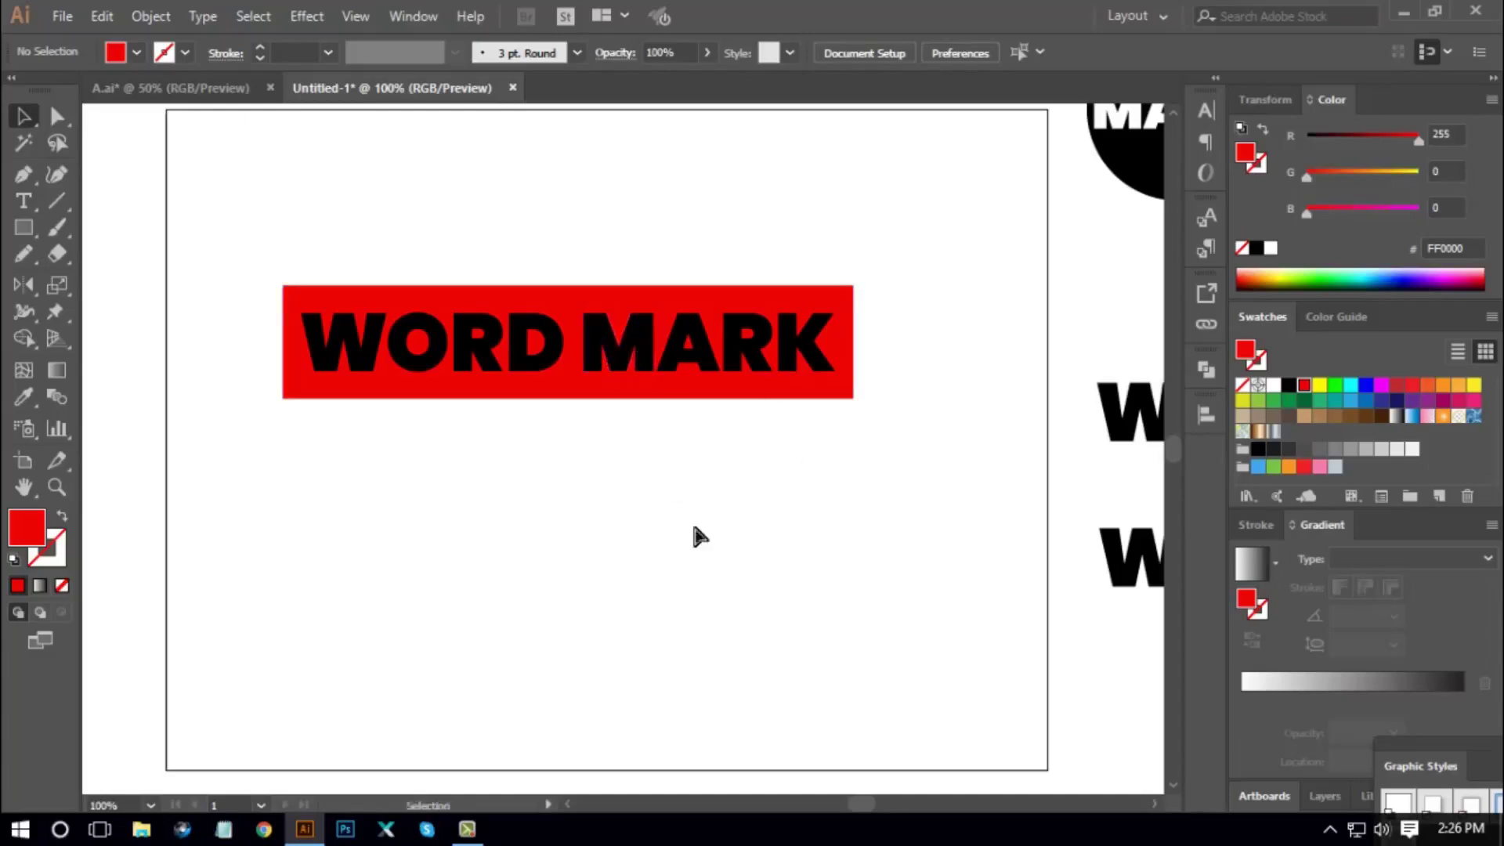
key(ctrl+minus)
key(ctrl+minus)
key(ctrl+plus)
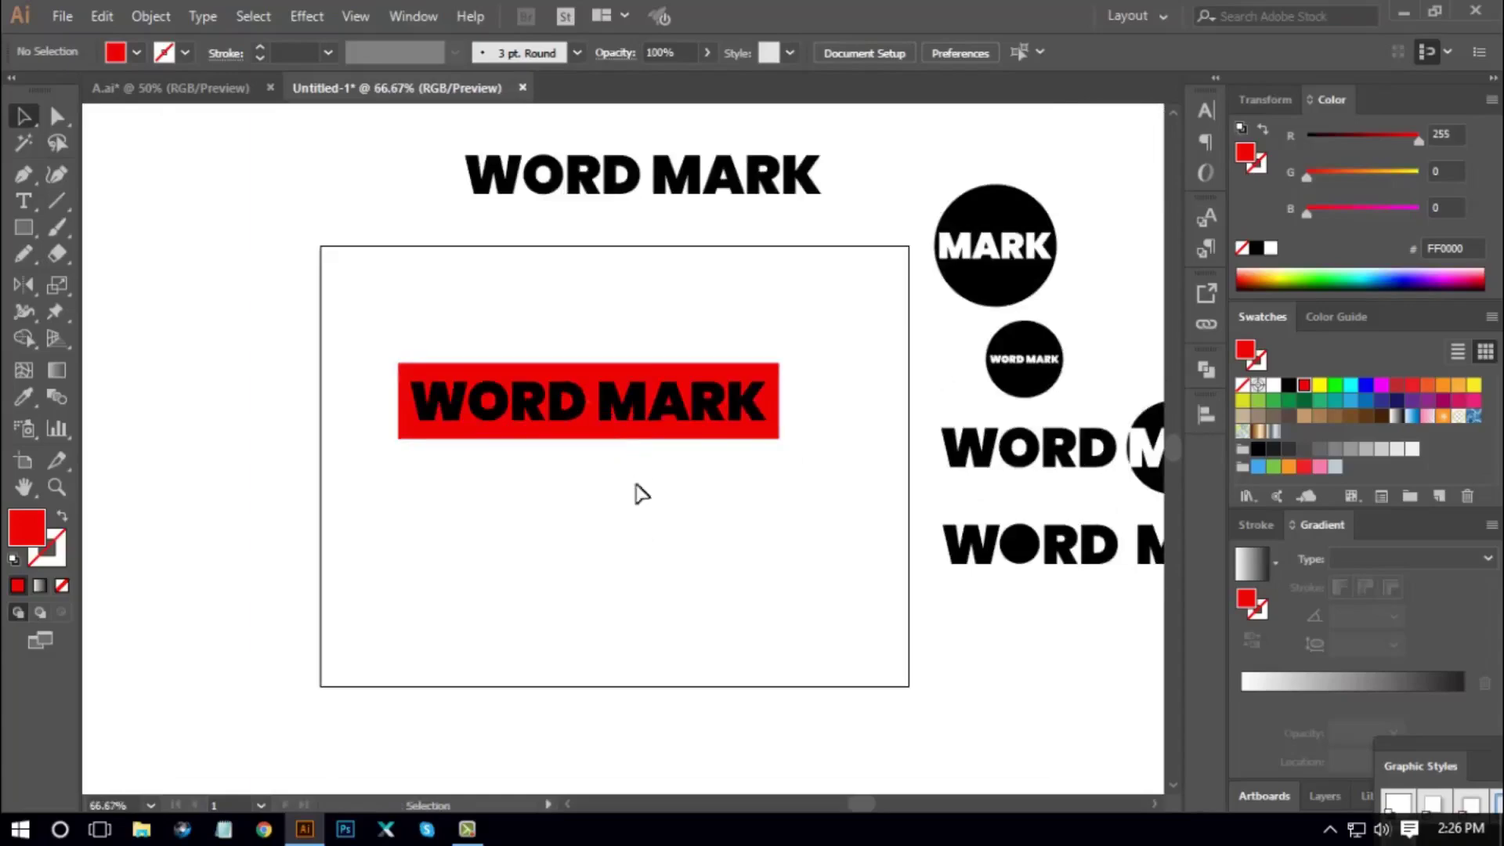
Move the red rectangle above WORD MARK and draw a new red rectangle fitting tightly around the letters
key(ctrl+plus)
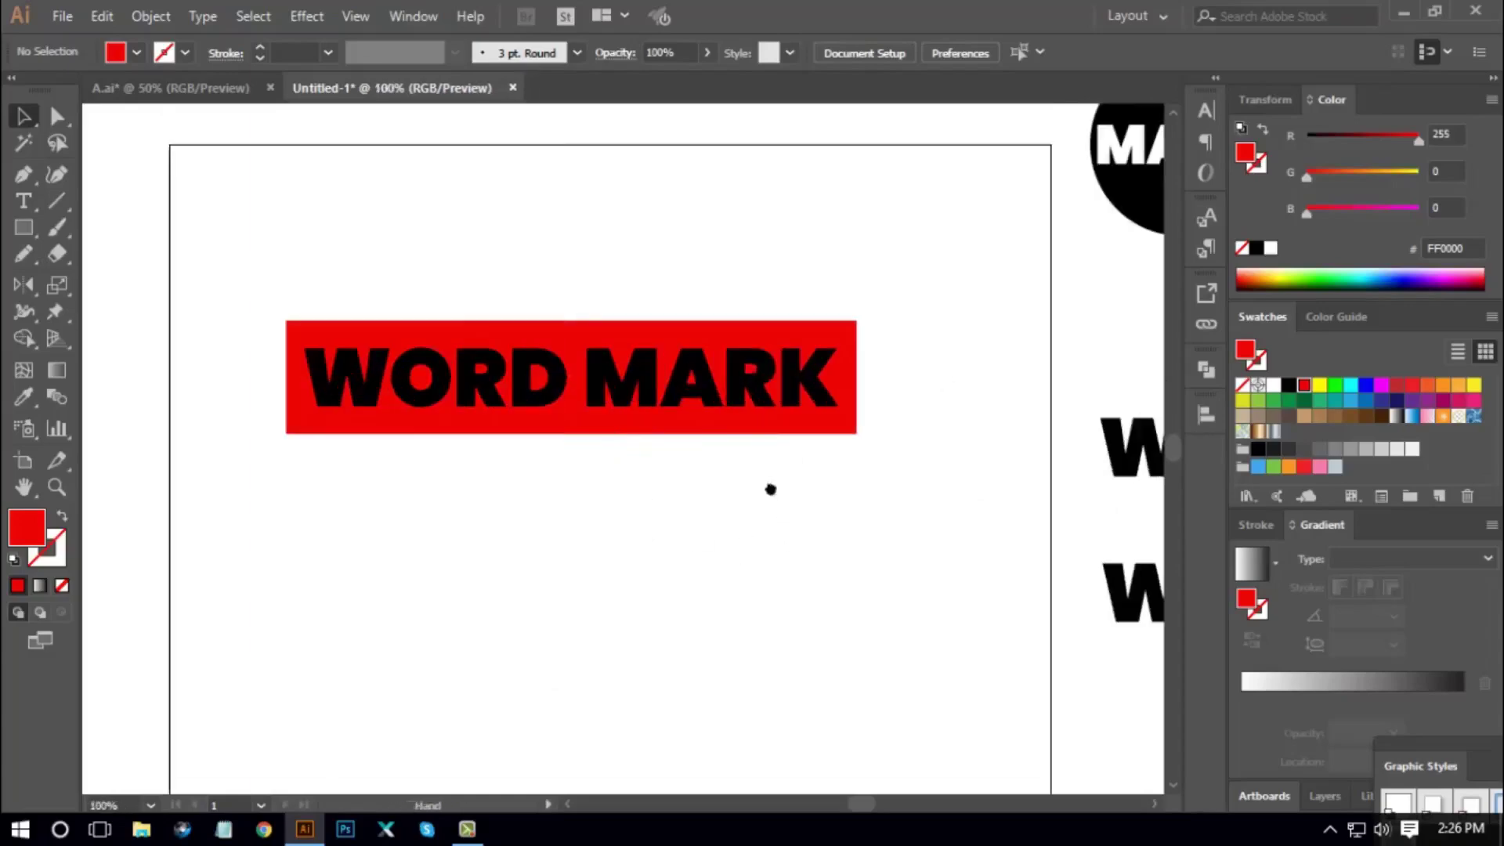
drag(770, 489, 767, 465)
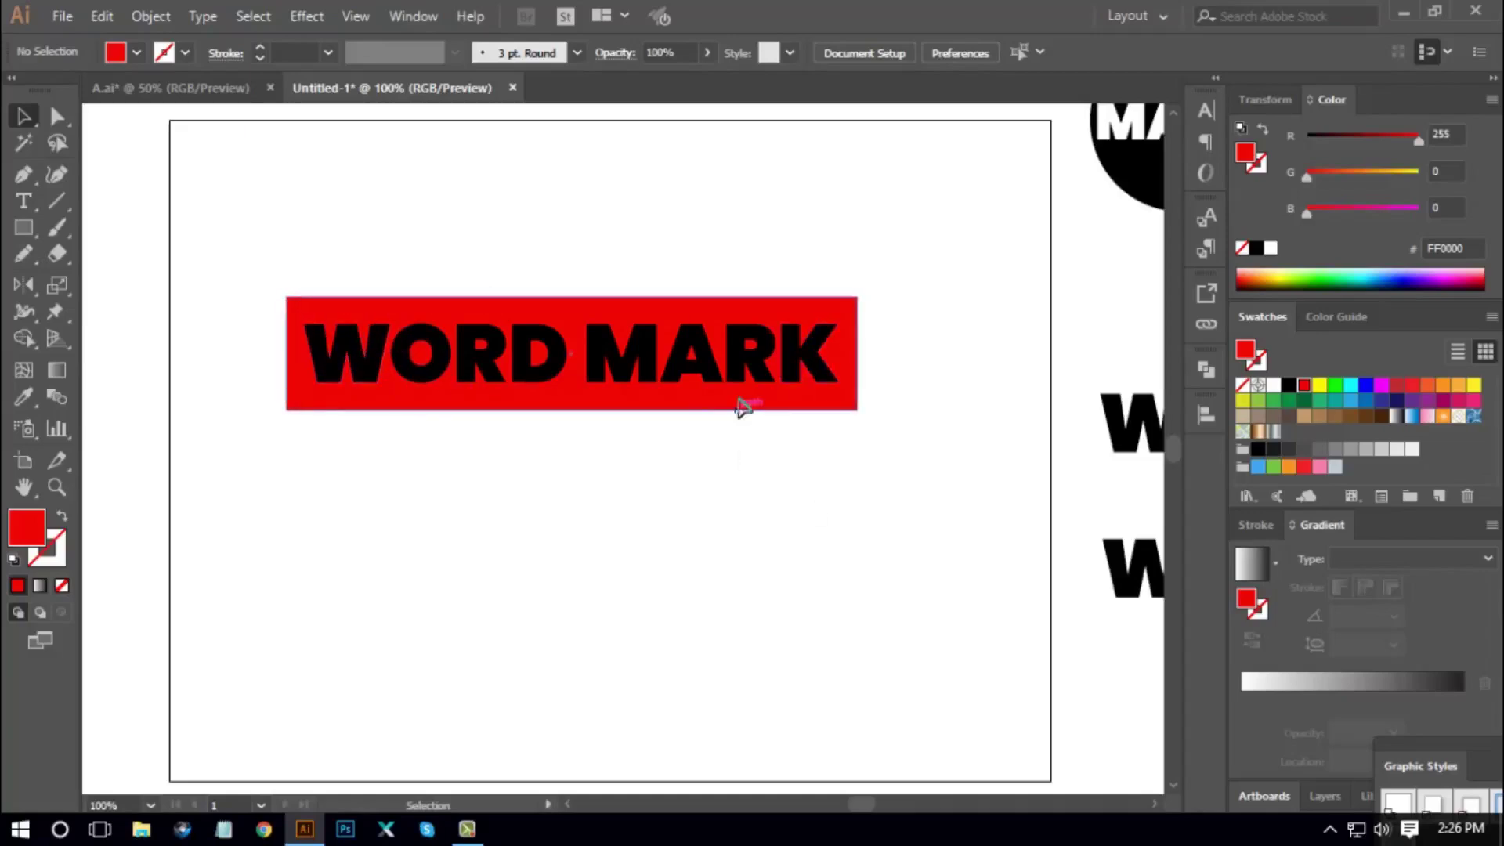
drag(739, 402, 744, 252)
click(123, 335)
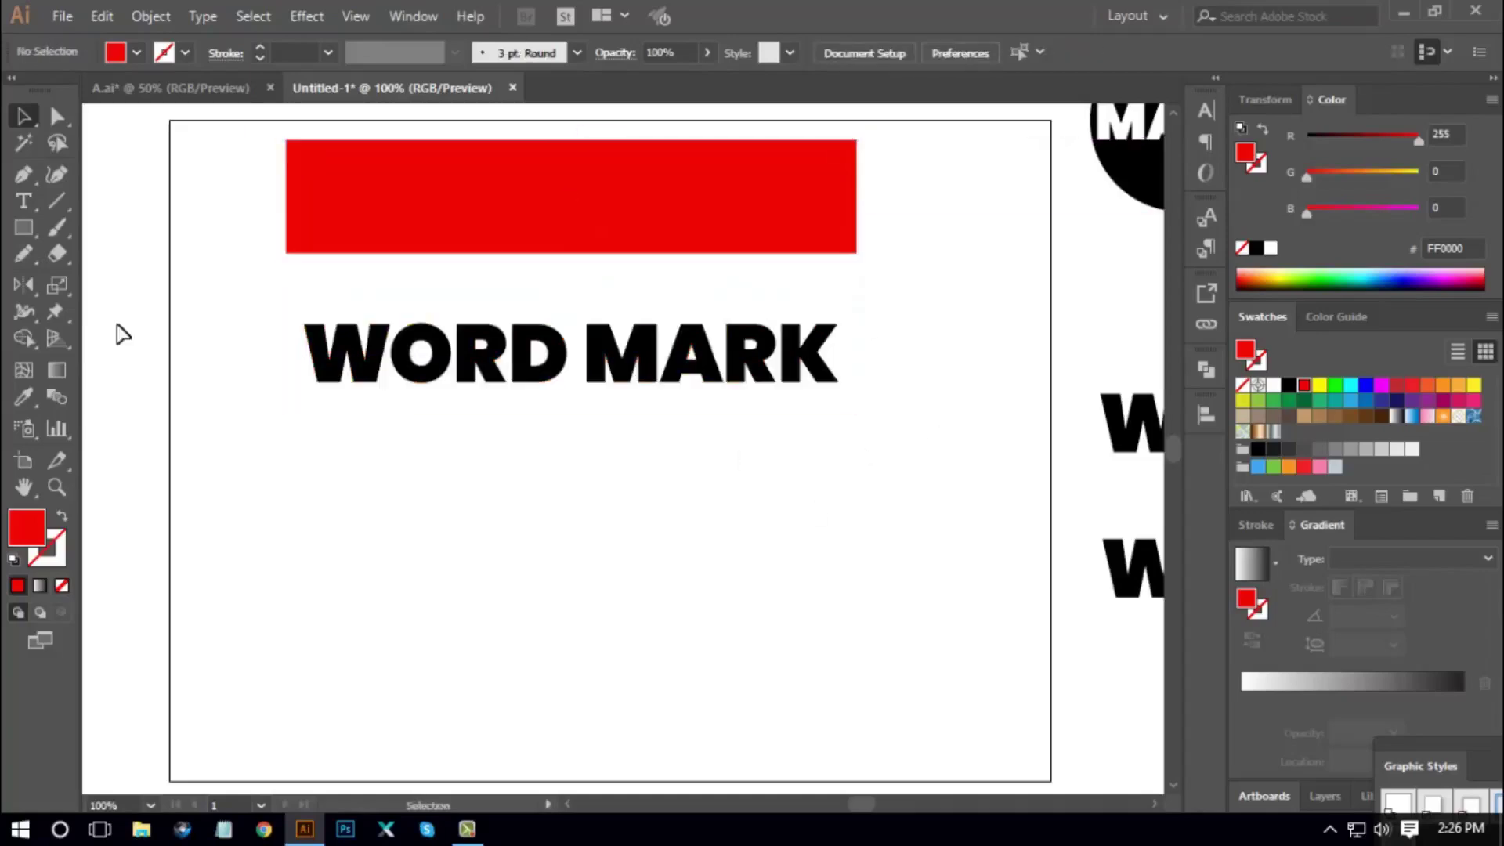
click(21, 227)
drag(307, 323, 839, 383)
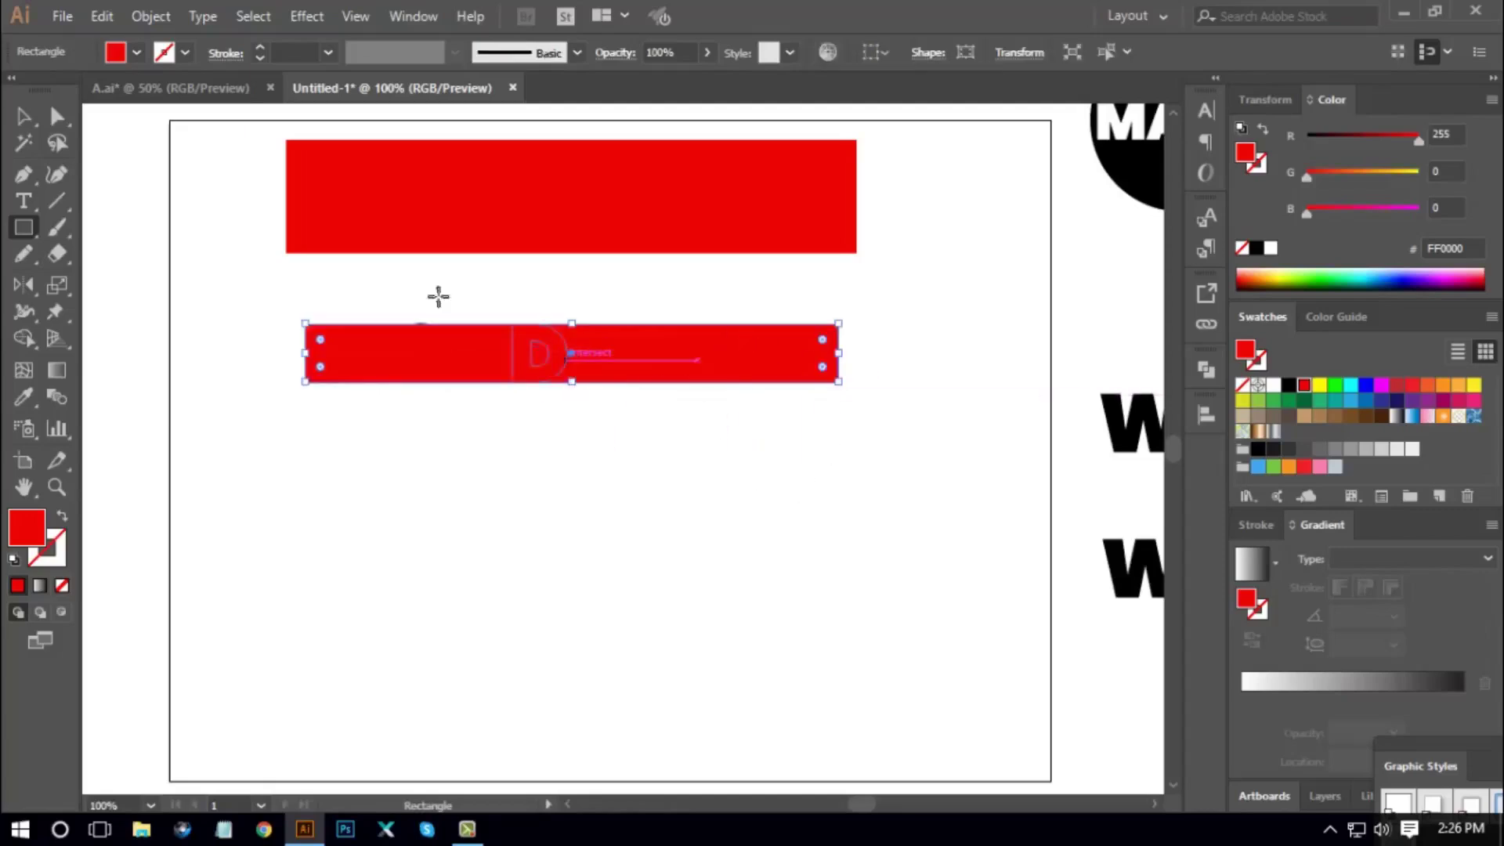
Offset the path of the tight rectangle by 13 px with miter joins
click(150, 17)
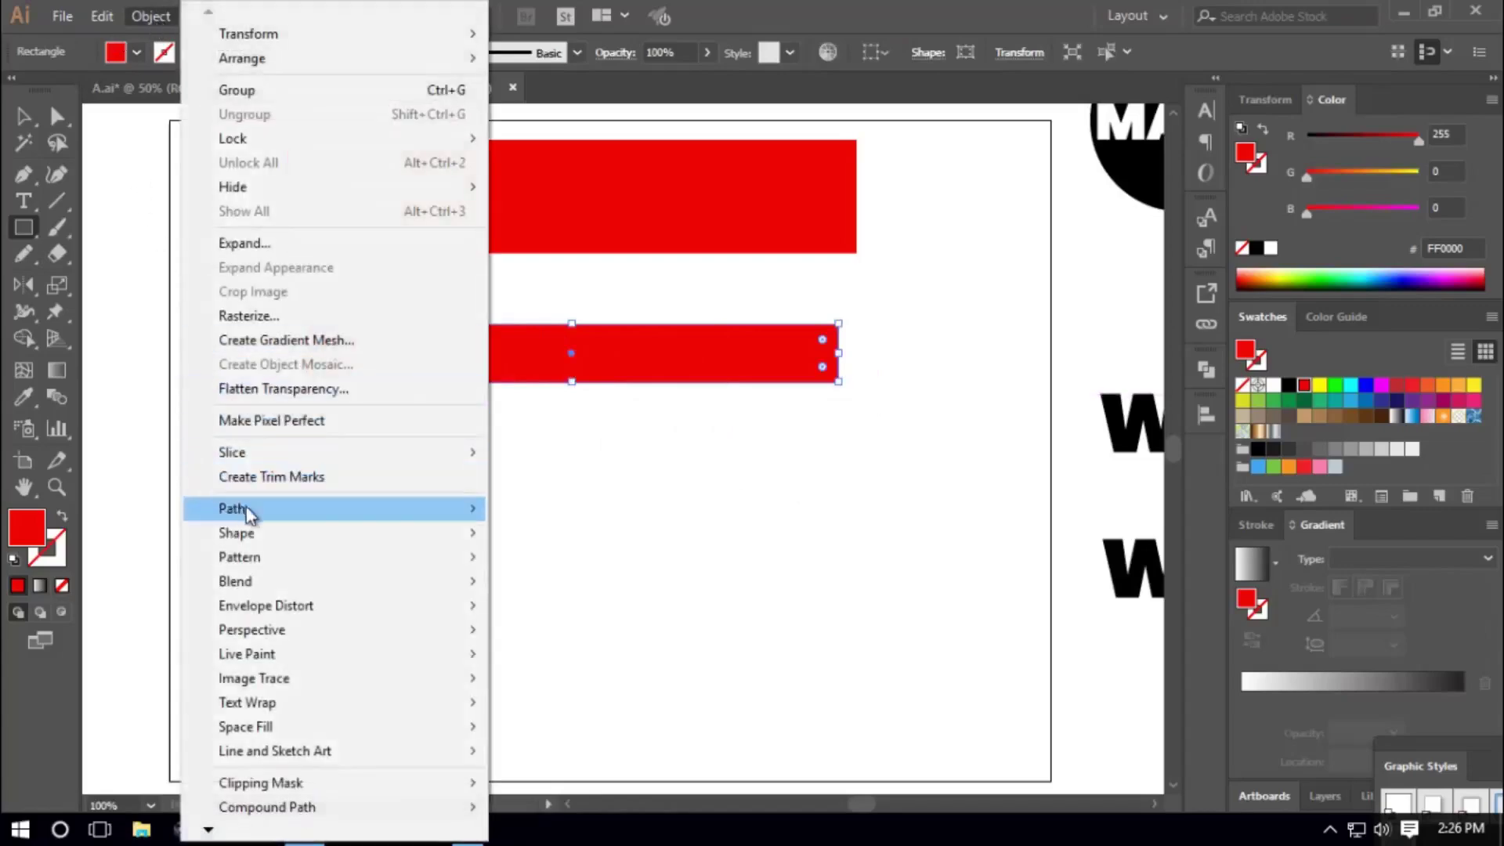
mouse_move(247, 509)
click(554, 590)
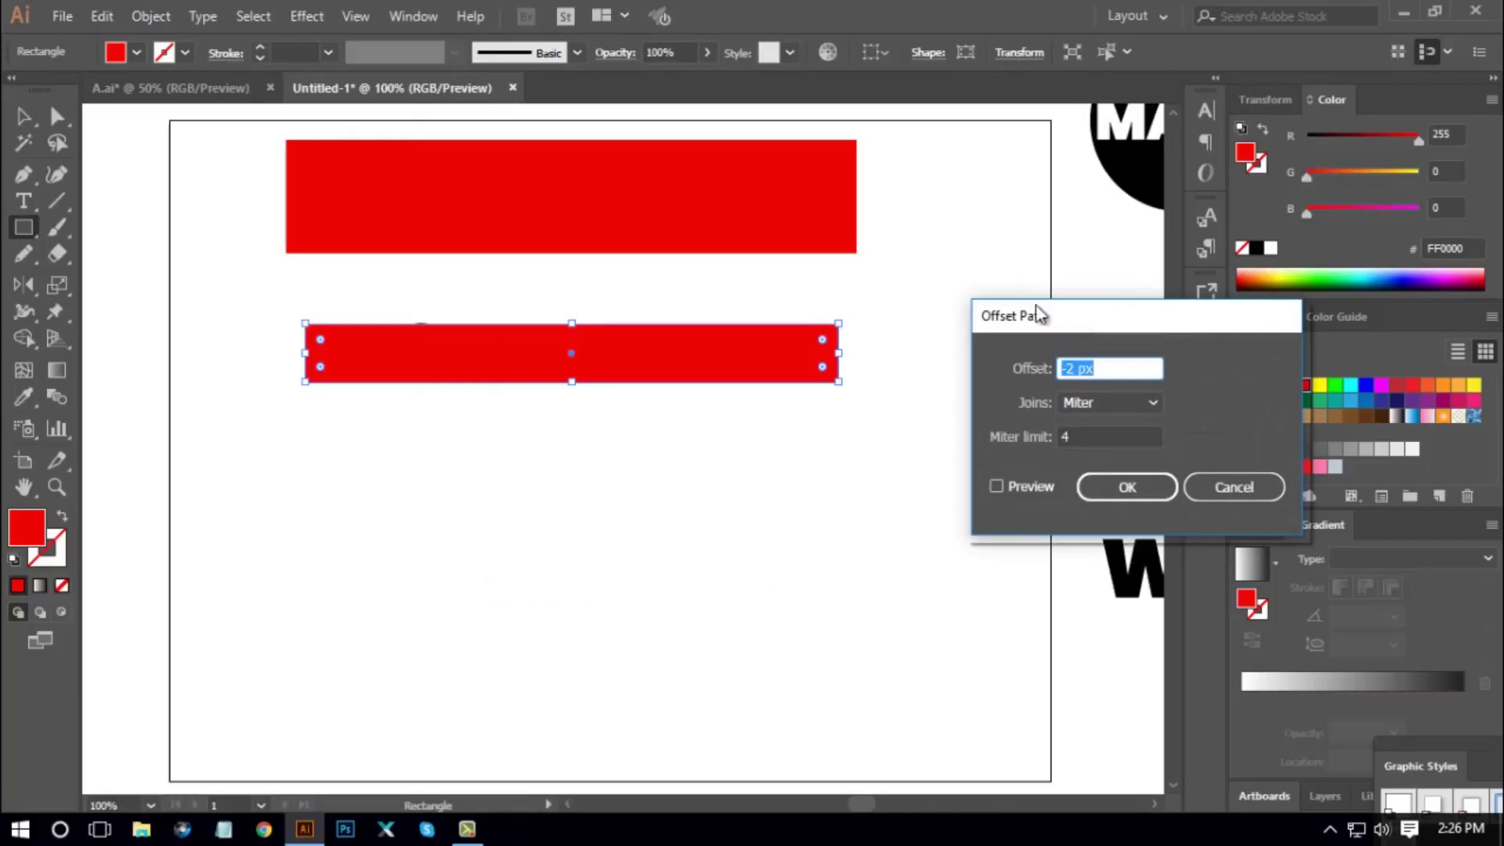
drag(1037, 313, 974, 300)
click(932, 473)
click(1014, 355)
key(Up)
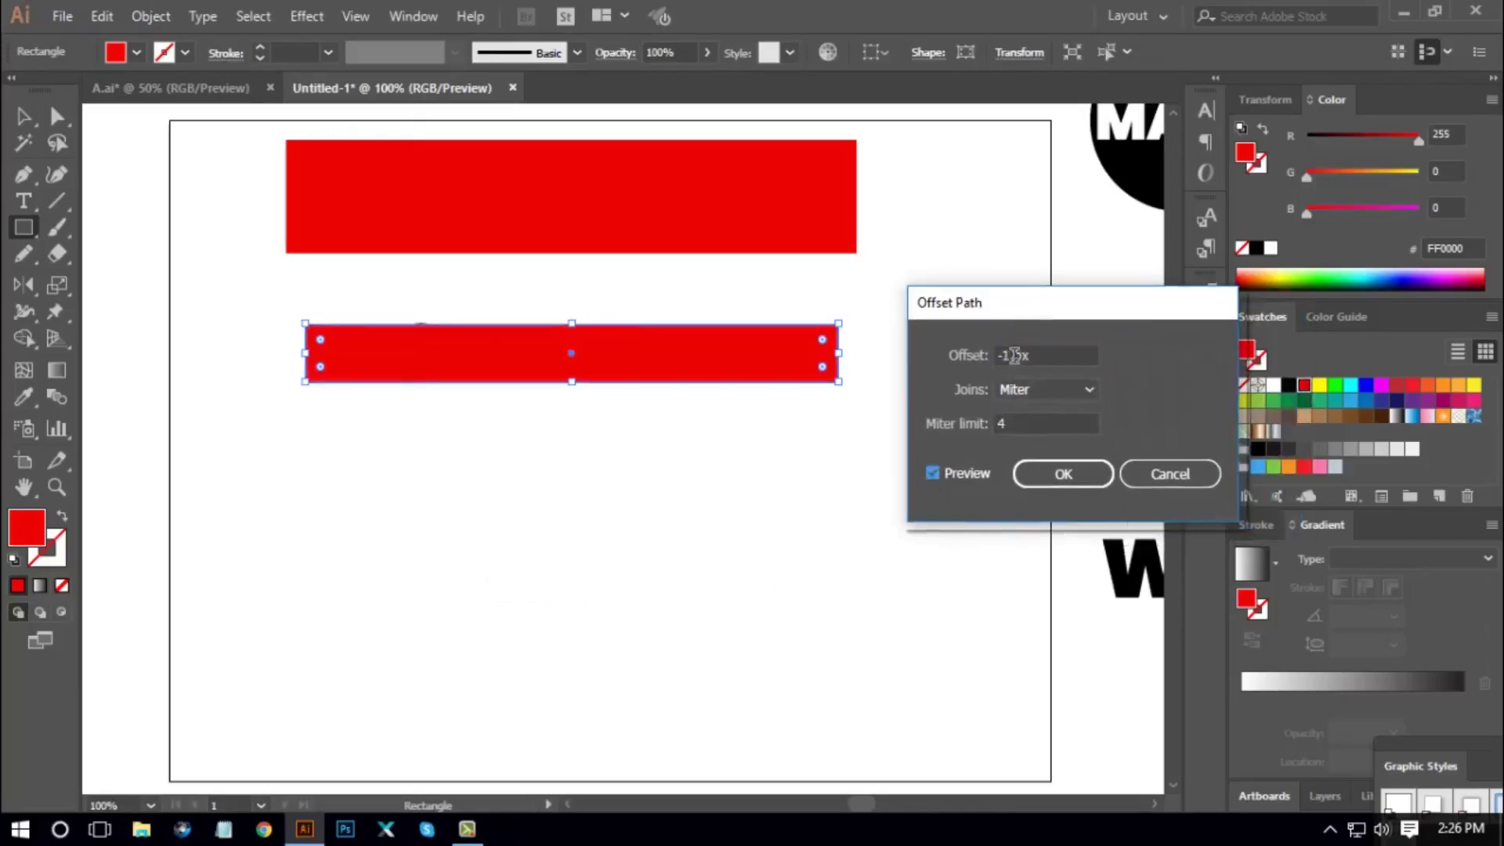
key(Up)
key(Up)
key(Up)
key(Up)
key(Up)
key(Up)
key(Up)
key(Up)
key(Up)
key(Up)
key(Up)
key(Up)
key(Up)
key(Up)
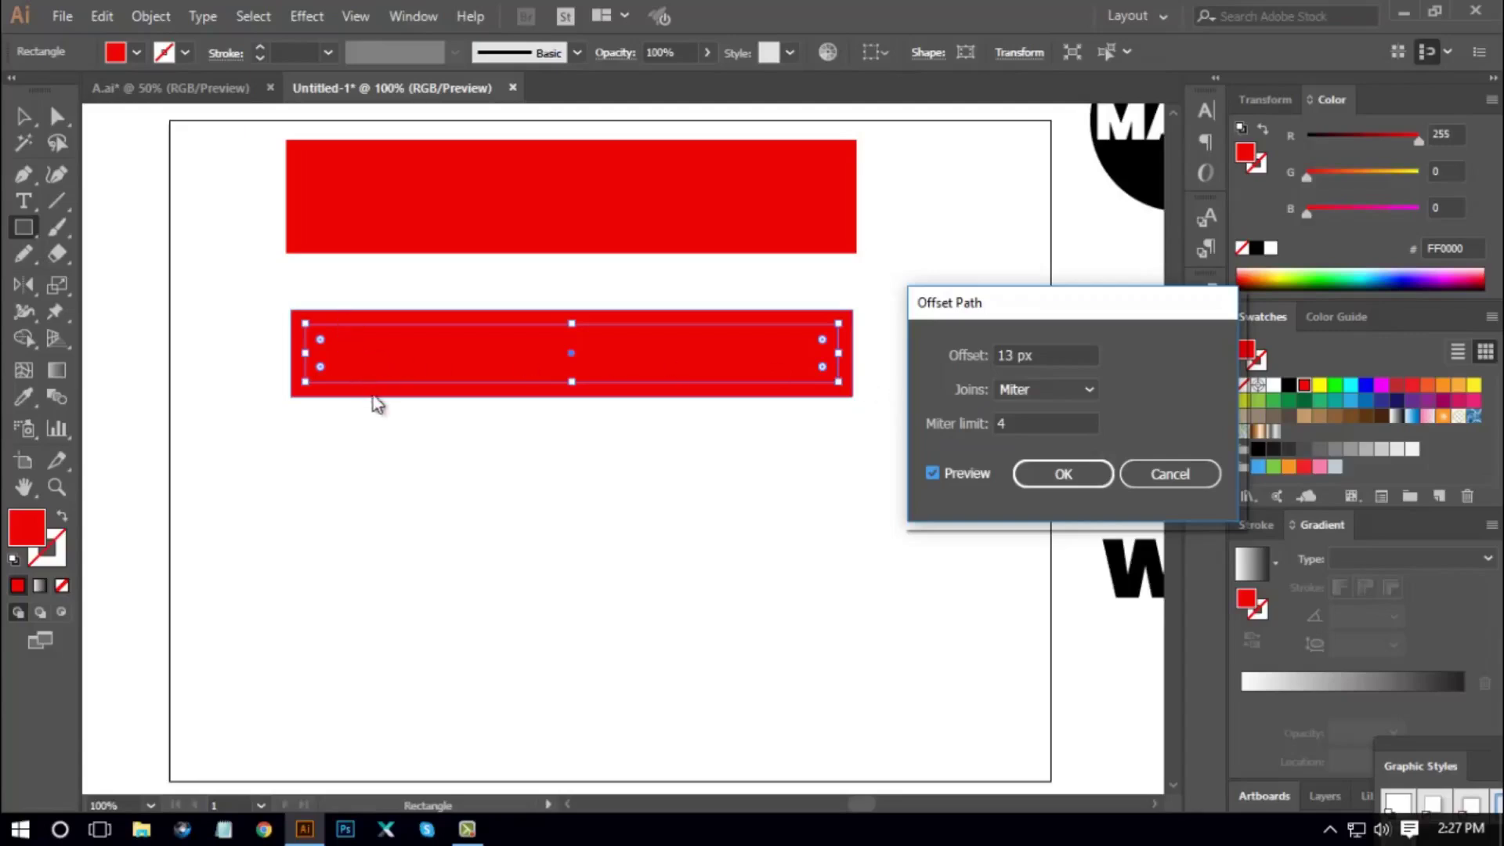
click(1076, 477)
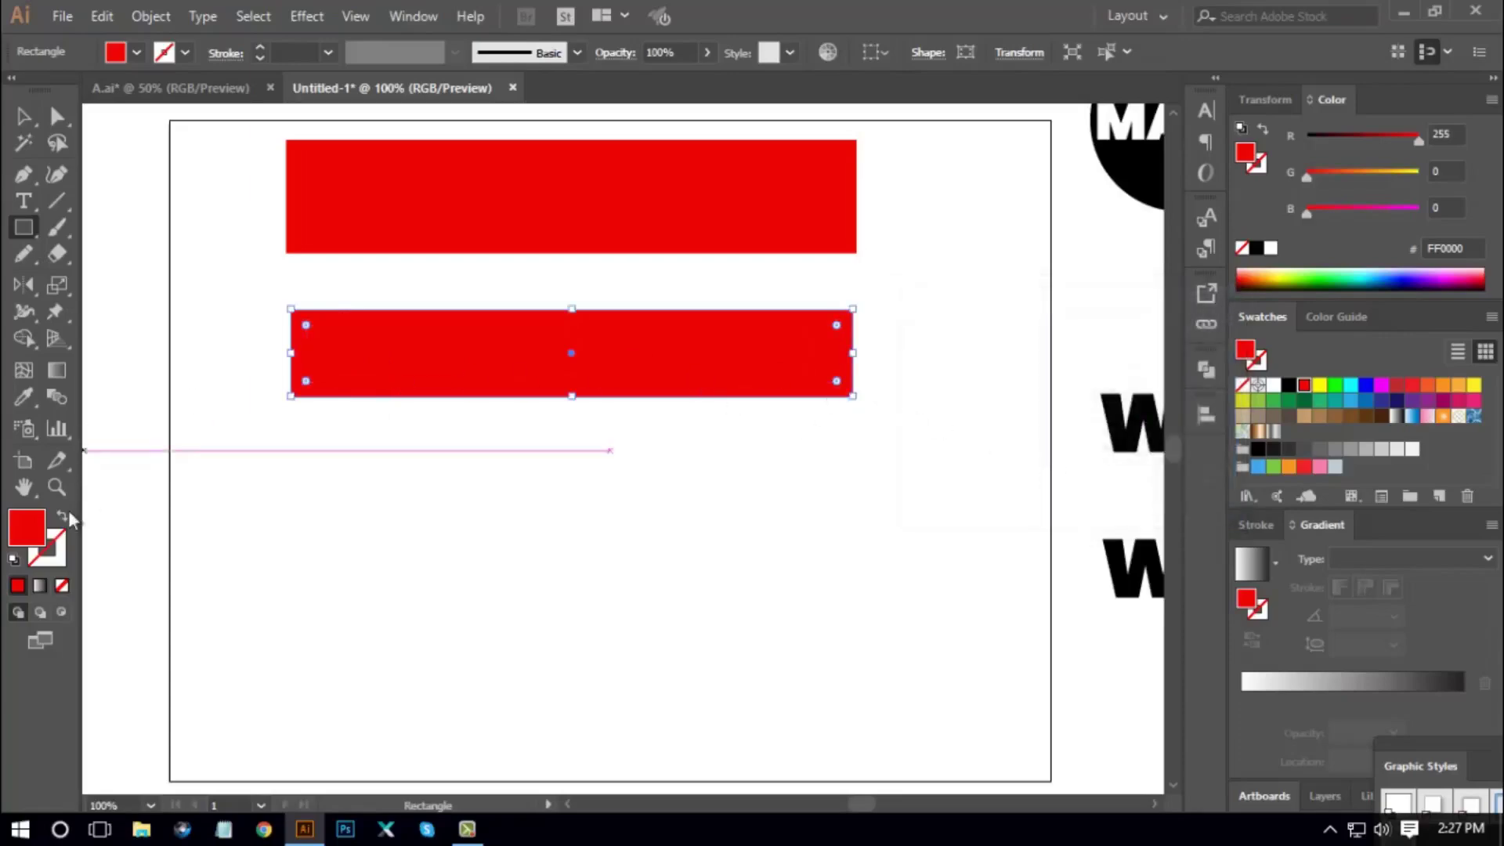
Turn the offset rectangle into an unfilled frame with a red stroke and delete the tight inner rectangle
key(shift+x)
click(24, 116)
click(416, 389)
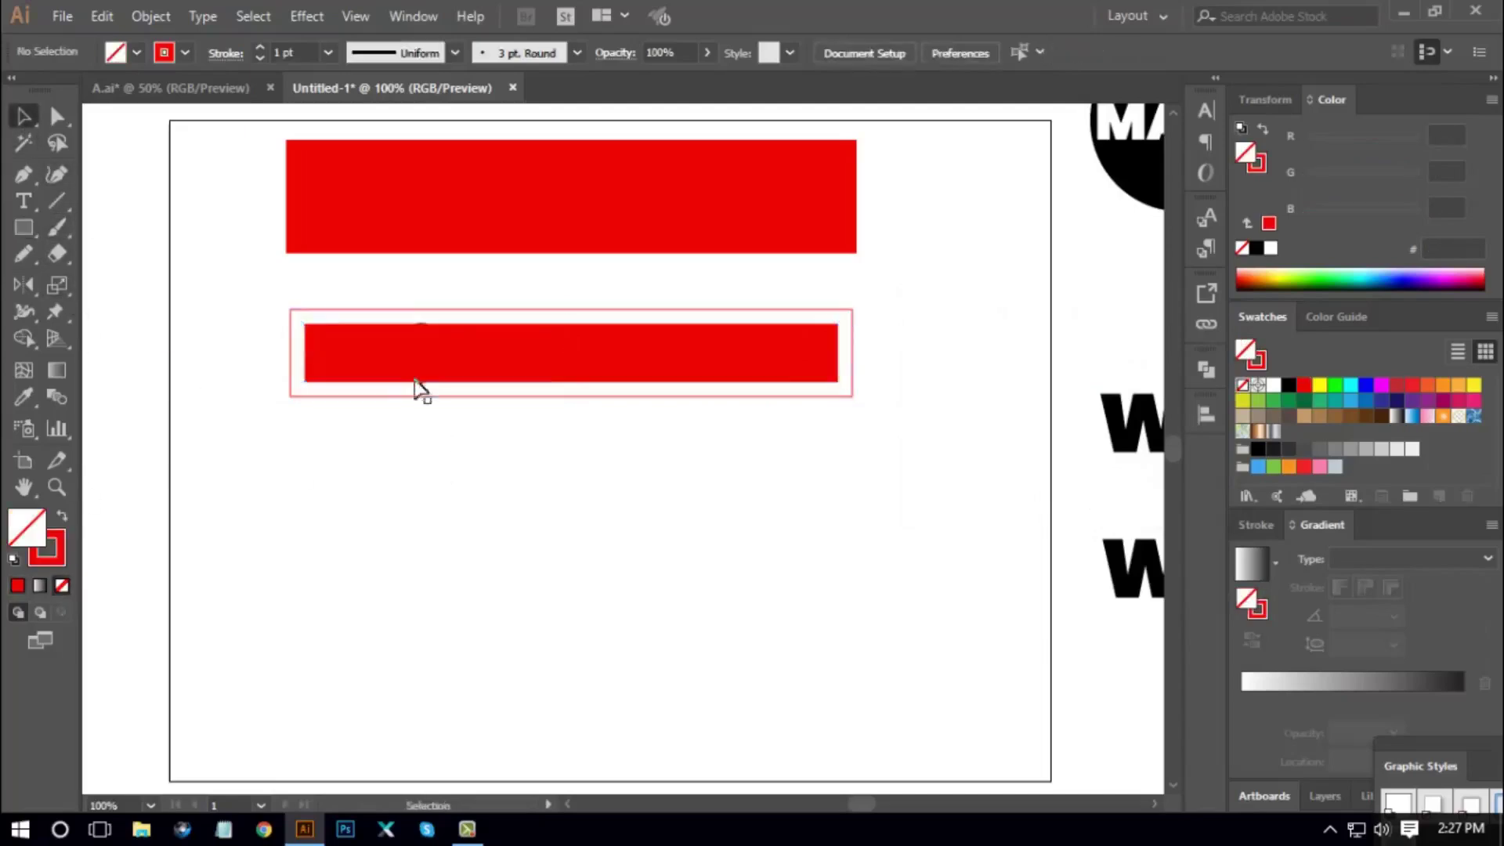
drag(408, 376, 450, 540)
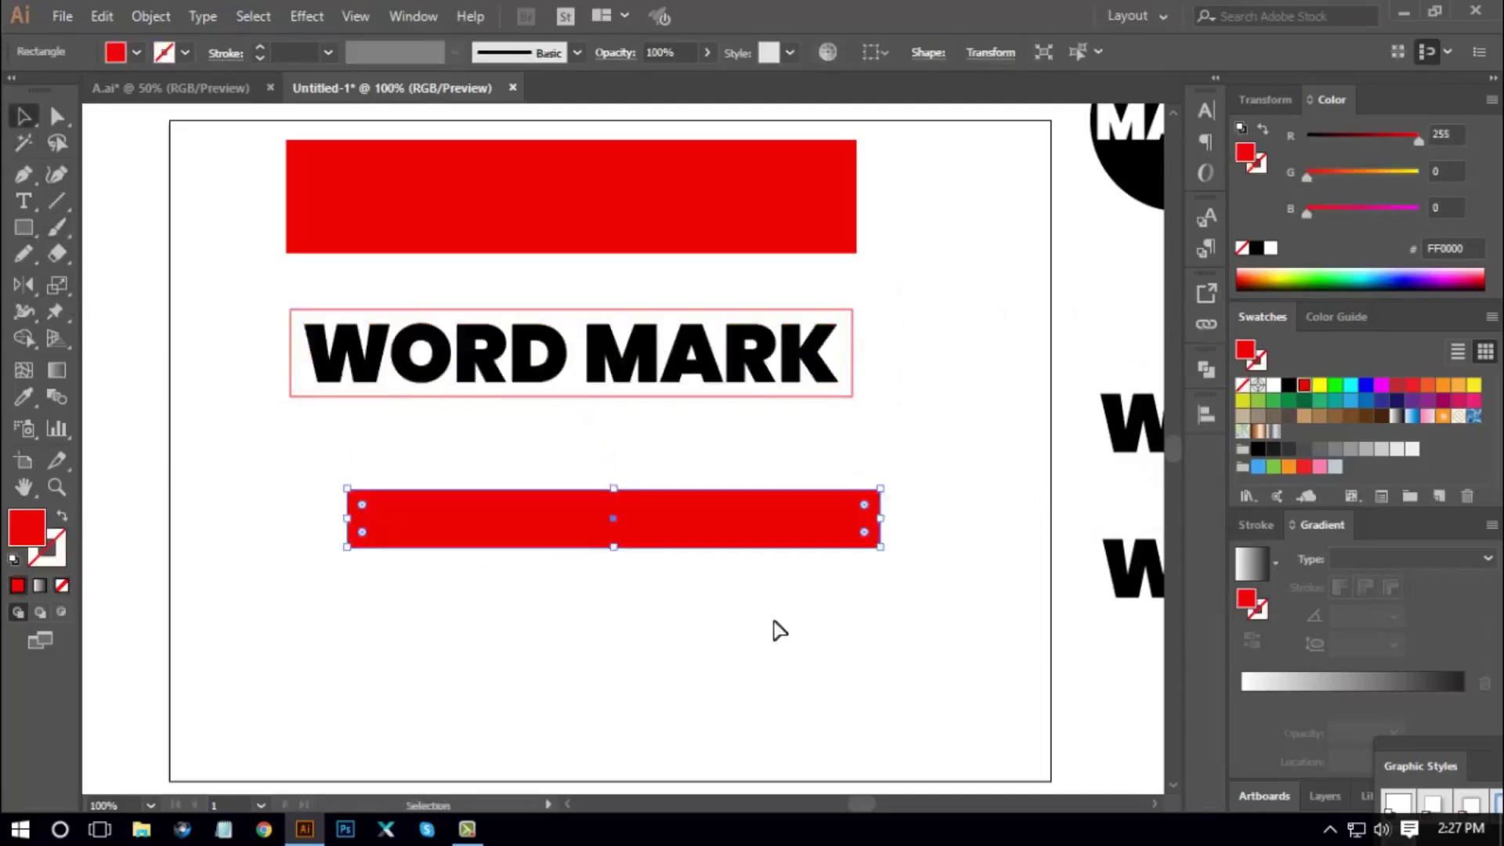
key(Delete)
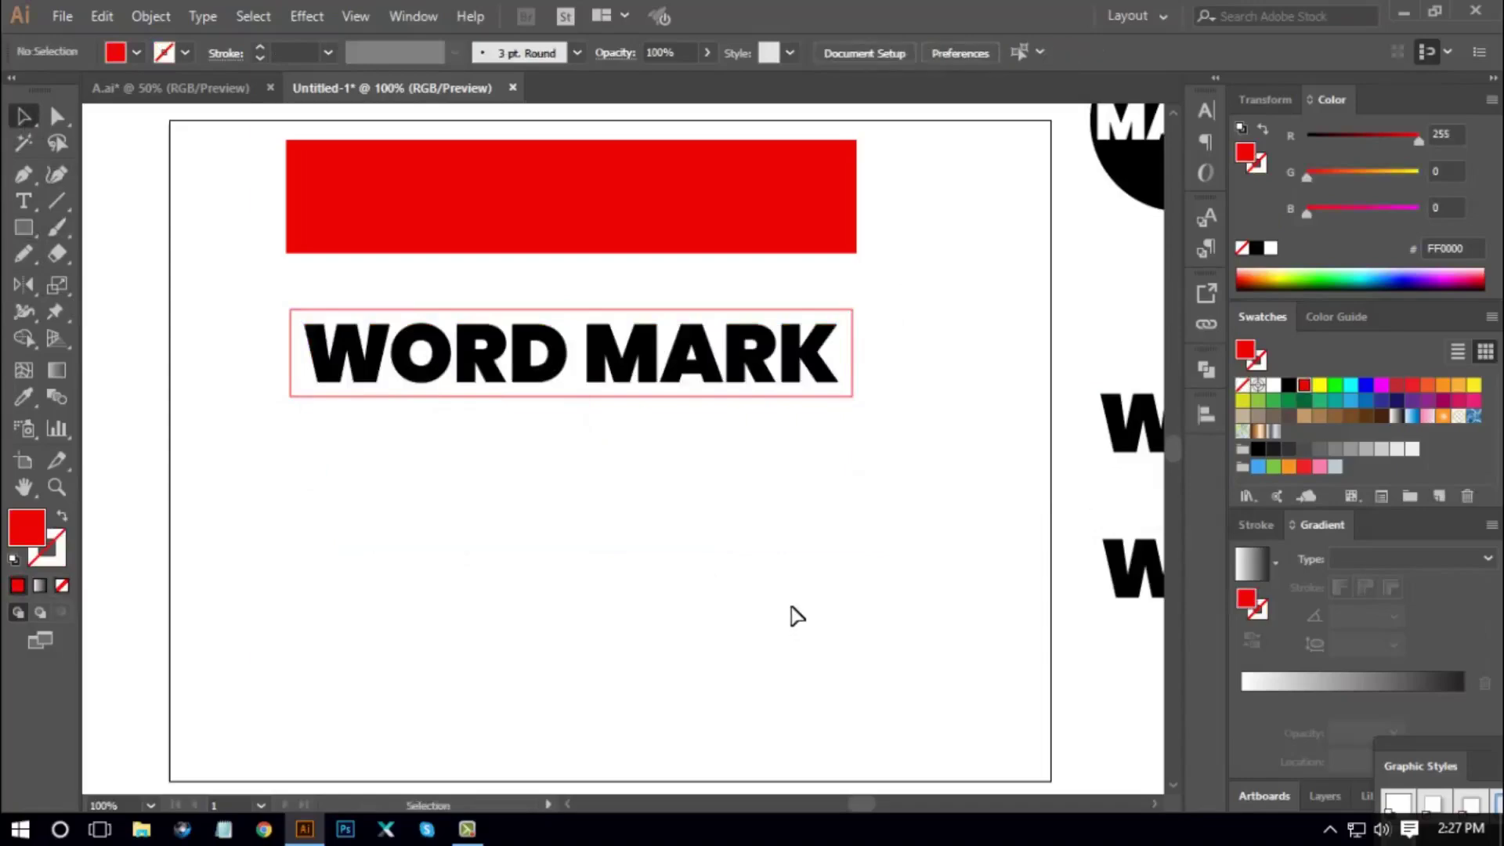
Copy the framed WORD MARK below the original, then fill the original's frame red and send it to the back
drag(648, 350, 644, 546)
click(734, 399)
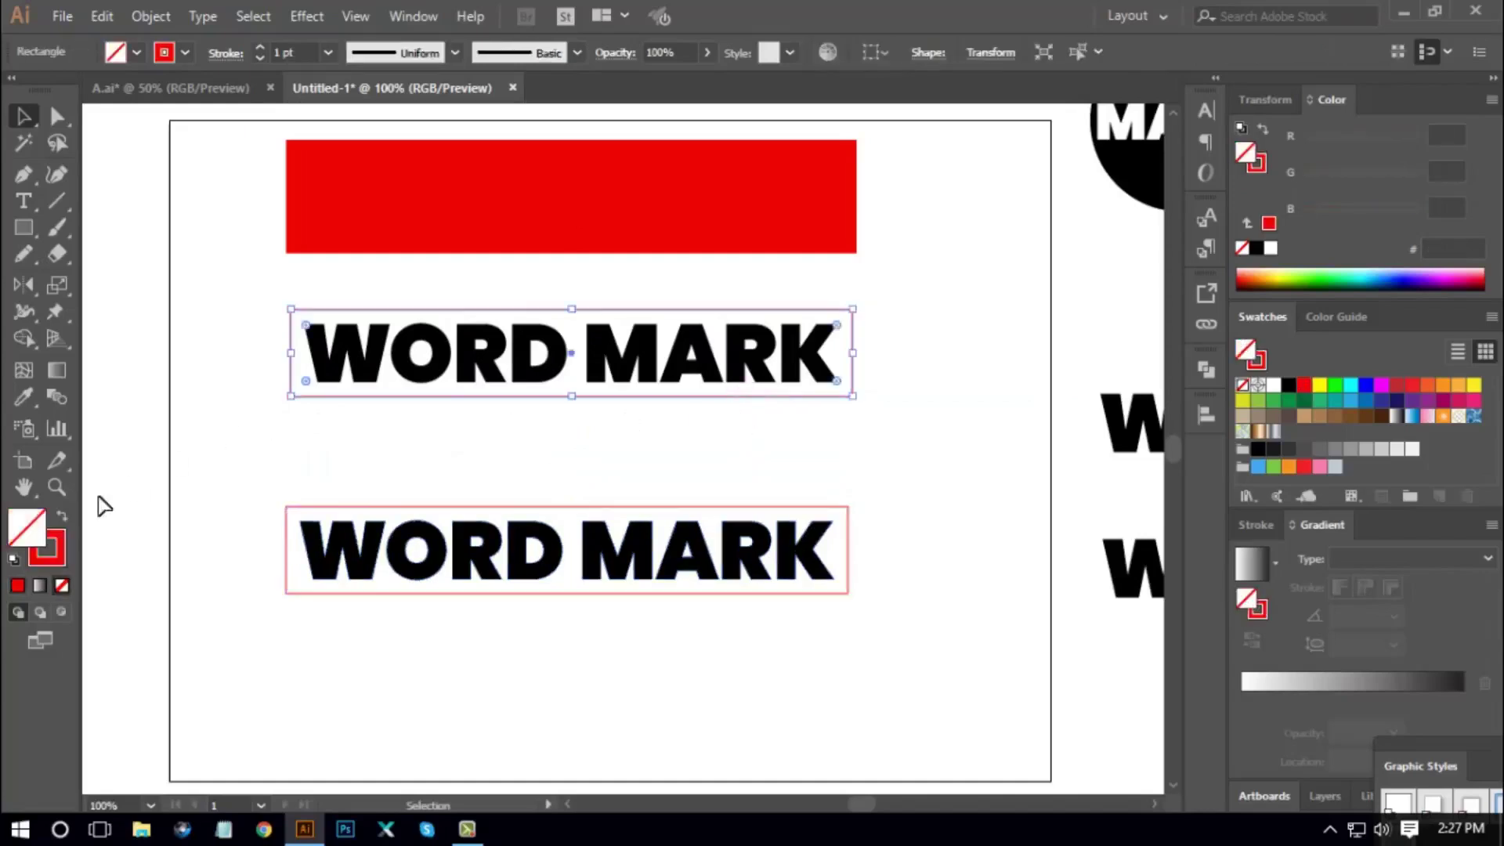
key(shift+x)
right_click(558, 349)
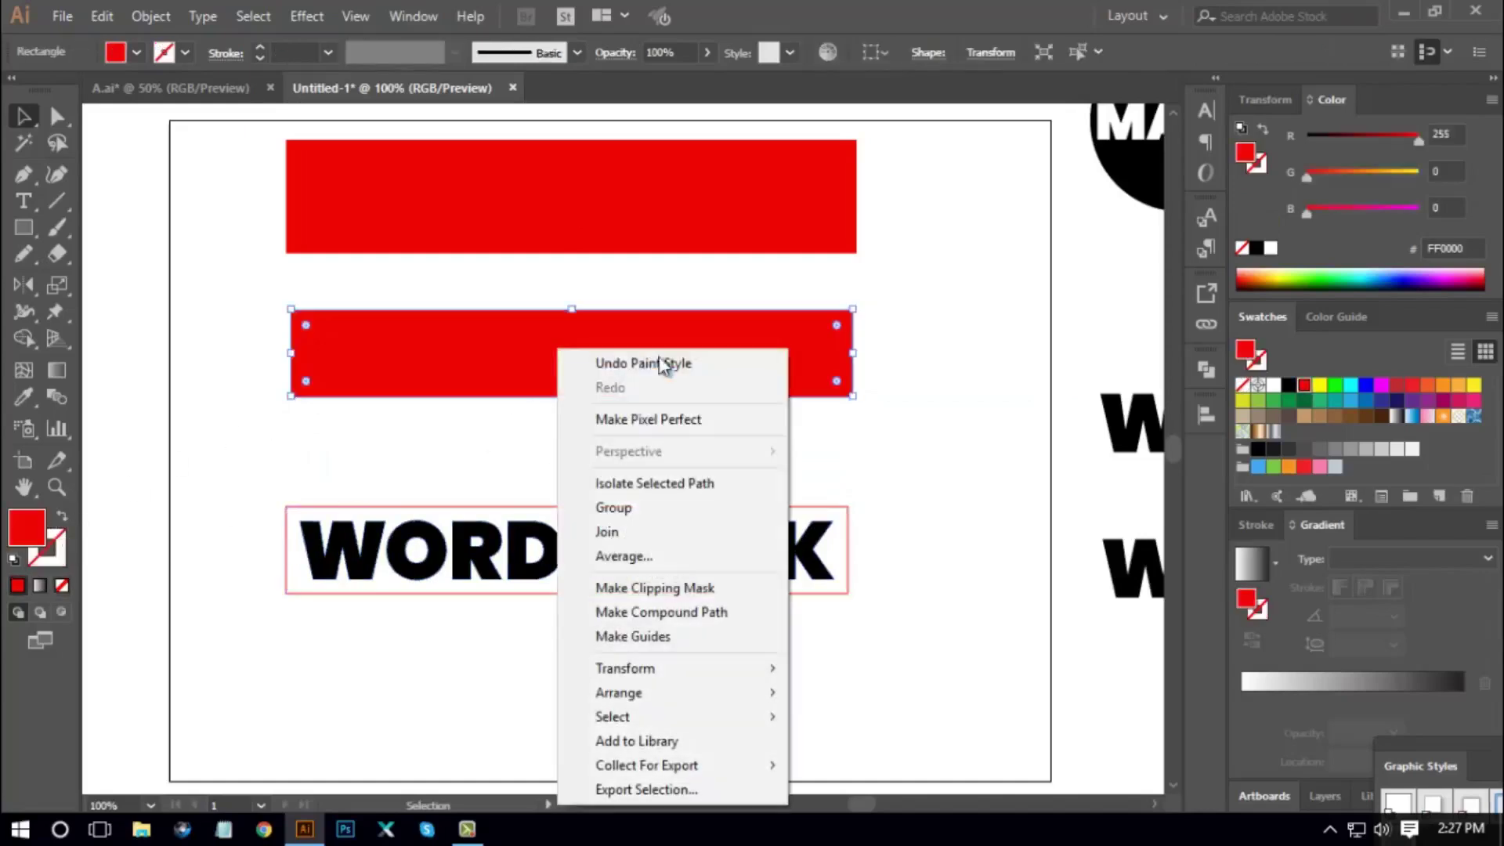
mouse_move(619, 693)
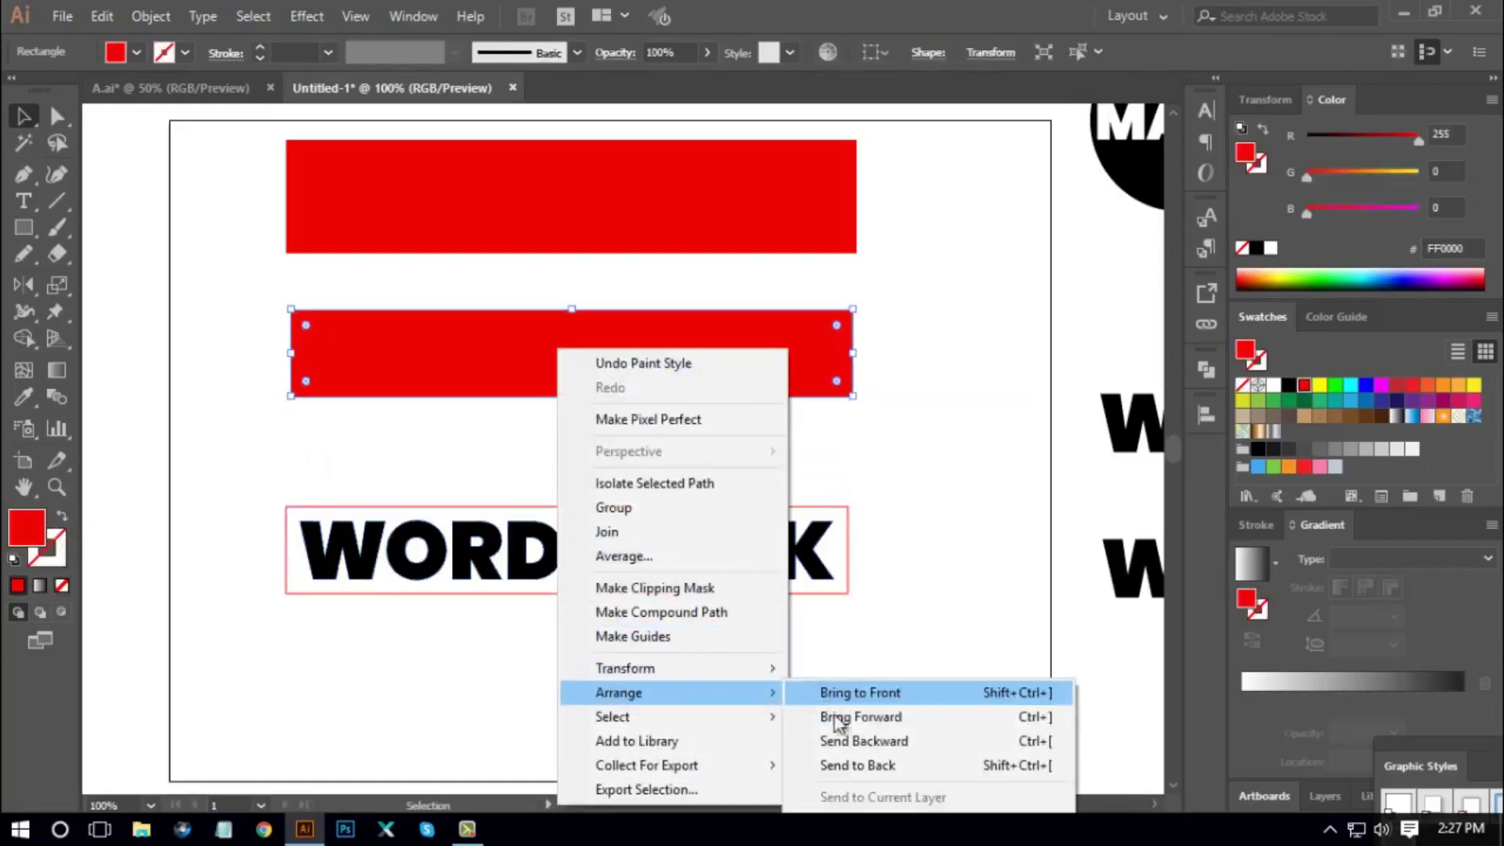
click(854, 764)
click(924, 468)
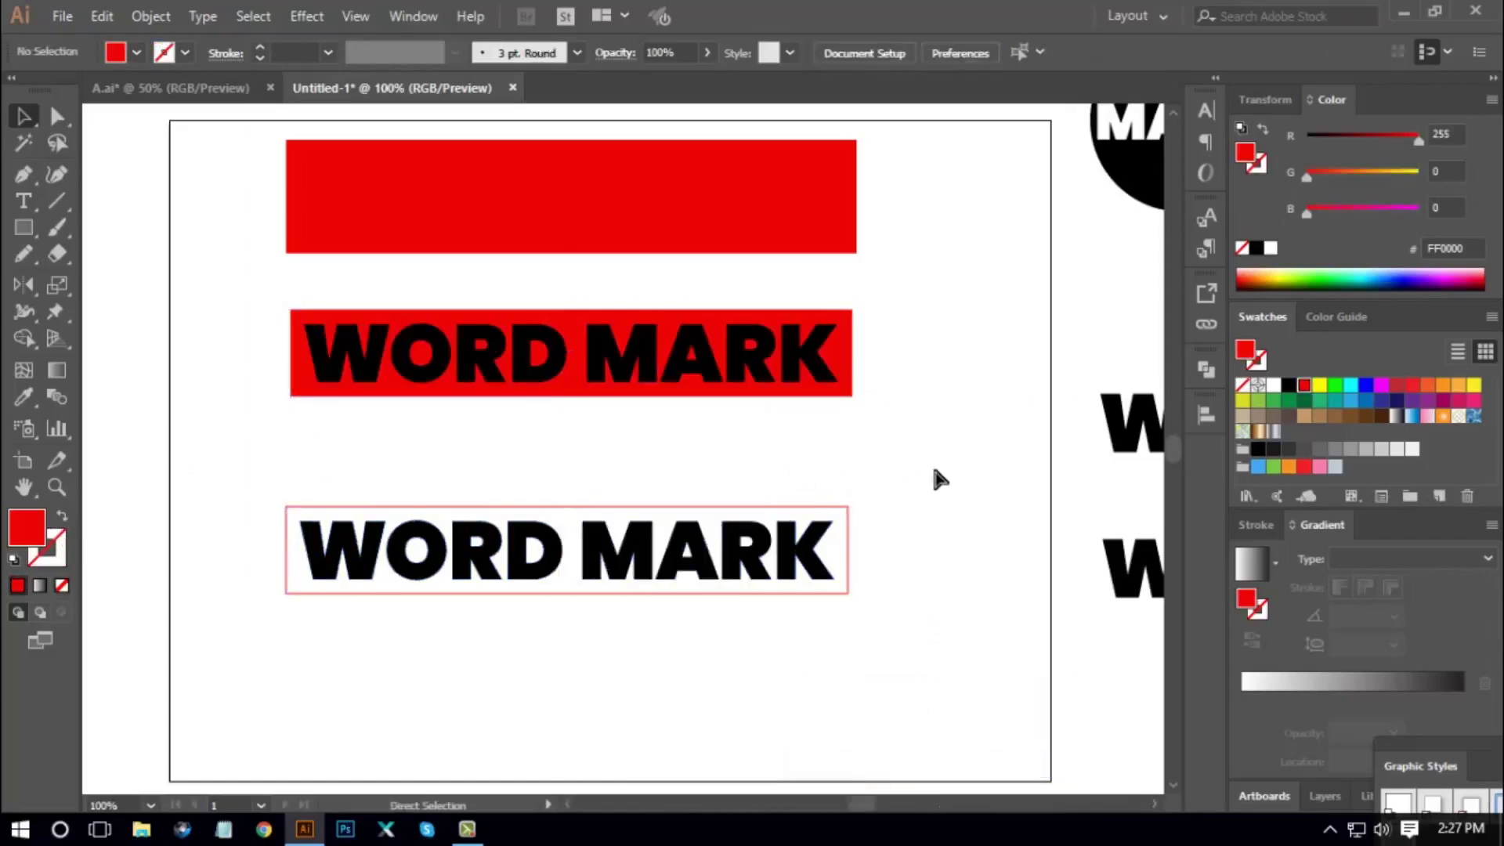
Delete the spare red rectangle above the wordmarks and move the red-backed WORD MARK to the artboard's upper-left corner
key(ctrl+minus)
key(ctrl+minus)
scroll(812, 389, up, 1)
drag(681, 335, 407, 208)
key(Delete)
drag(446, 357, 771, 459)
drag(717, 427, 658, 351)
click(767, 425)
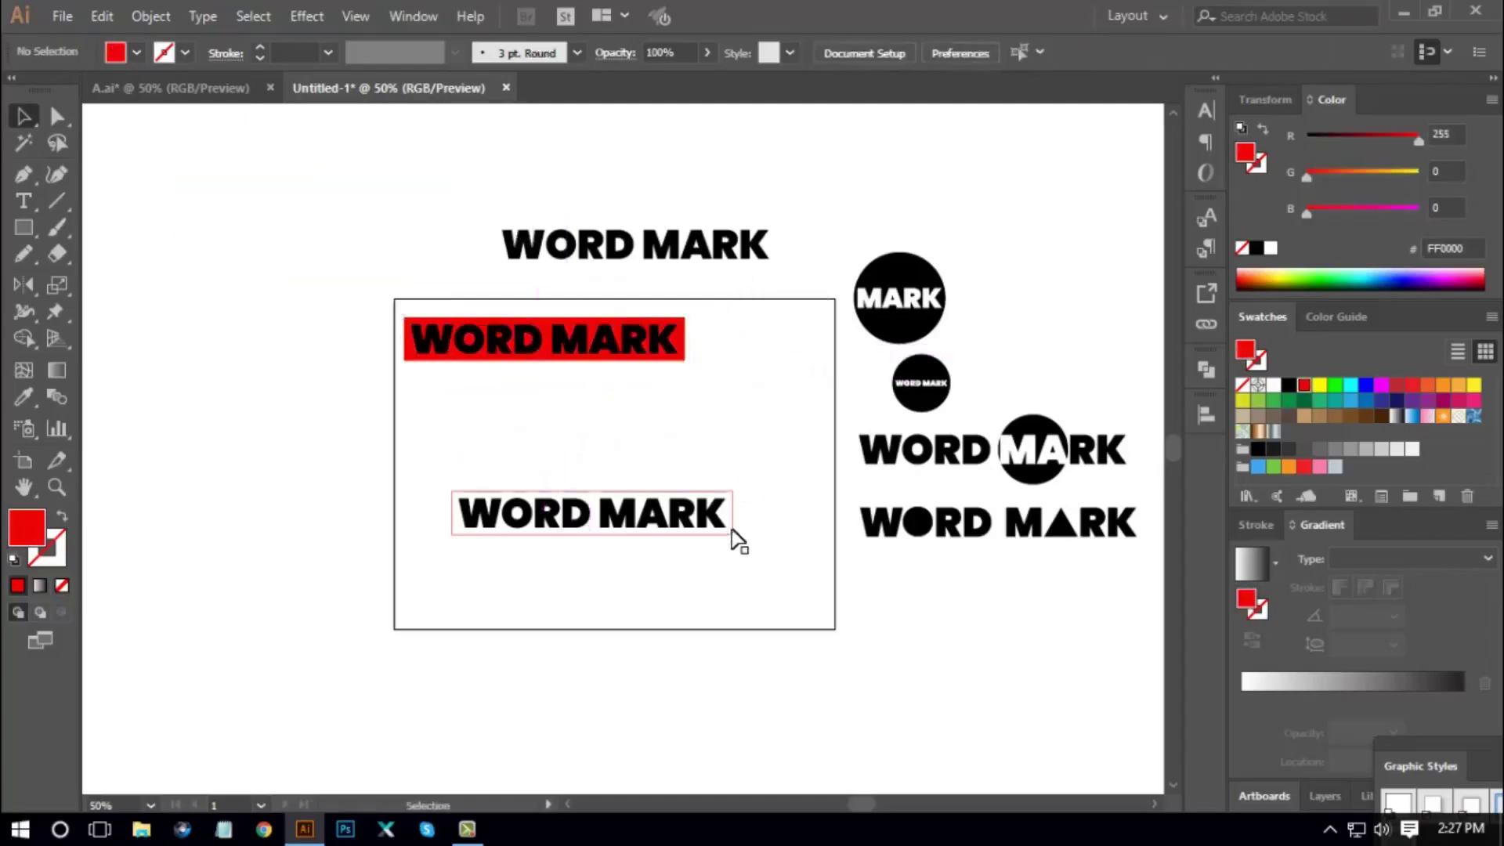
Set the lower frame's stroke to 7 pt and place a copy of the framed WORD MARK just beneath the red-backed one
click(731, 536)
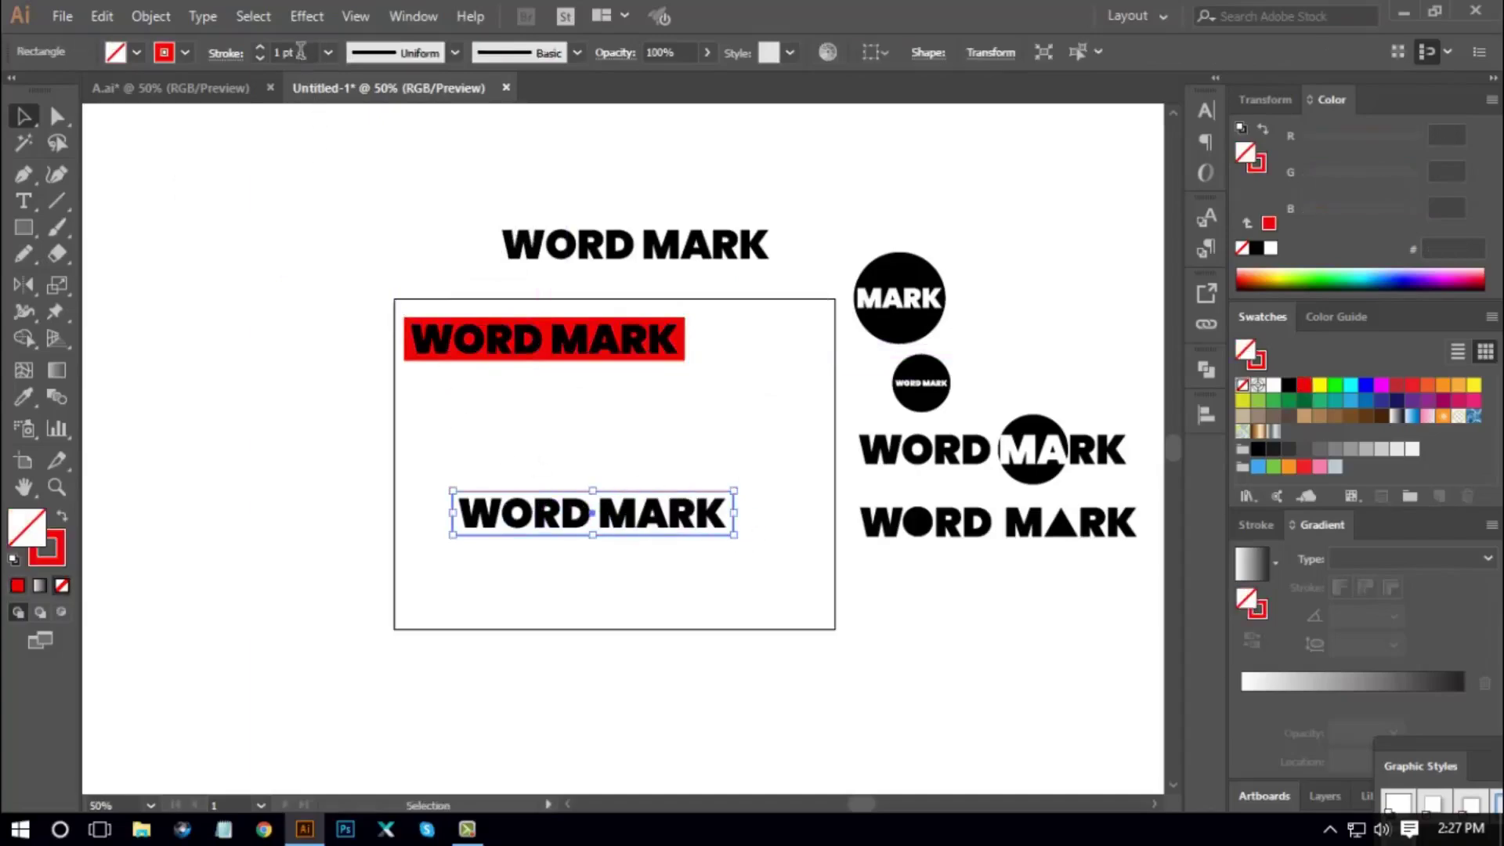
scroll(301, 52, up, 5)
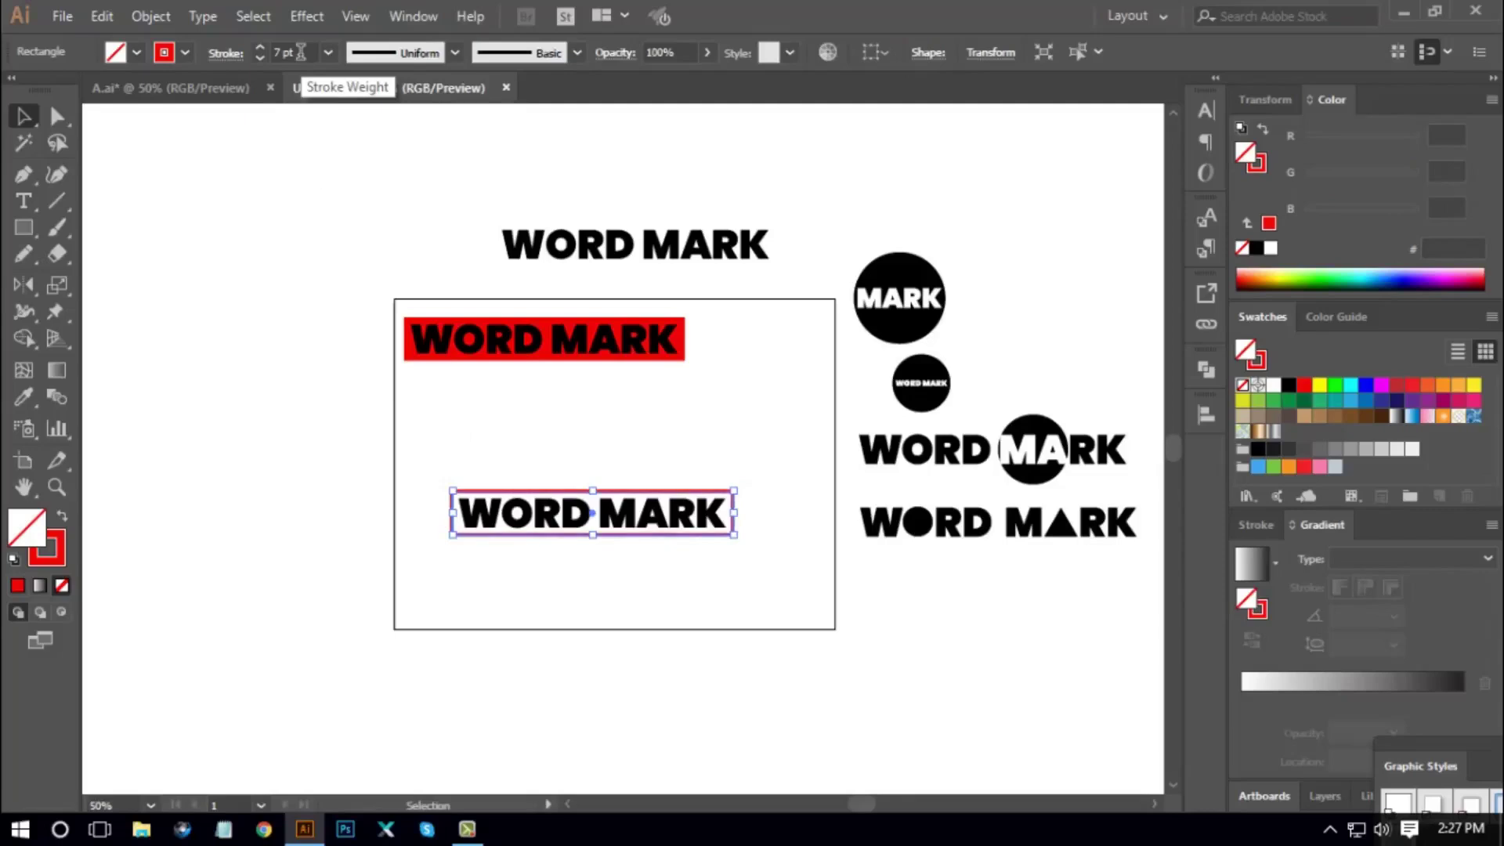
click(509, 653)
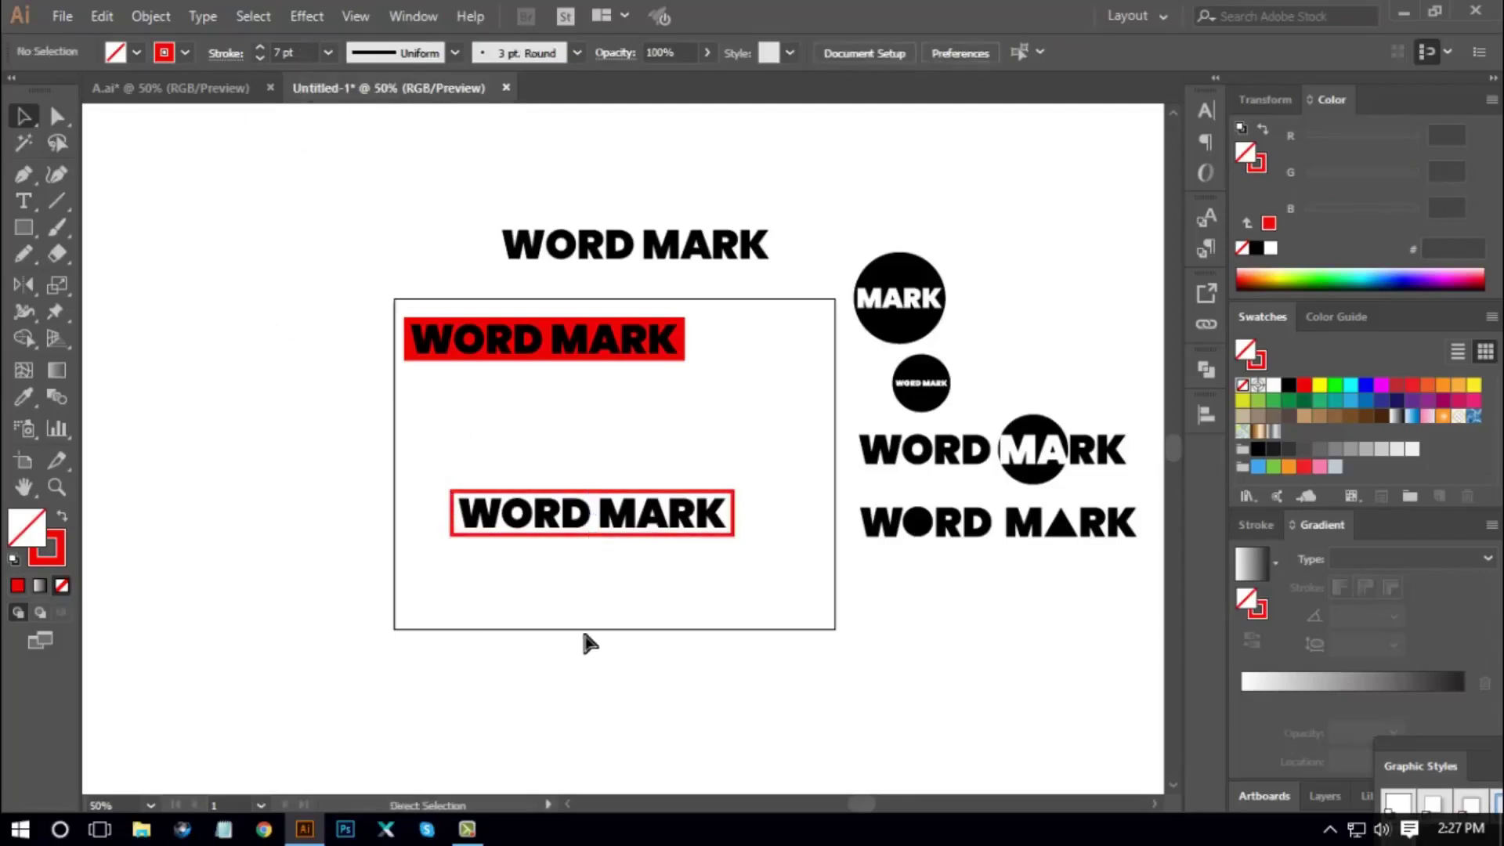
key(ctrl+equal)
drag(634, 544, 580, 386)
click(753, 642)
Expand the fill and stroke of the frame around the lowest WORD MARK
scroll(752, 627, down, 1)
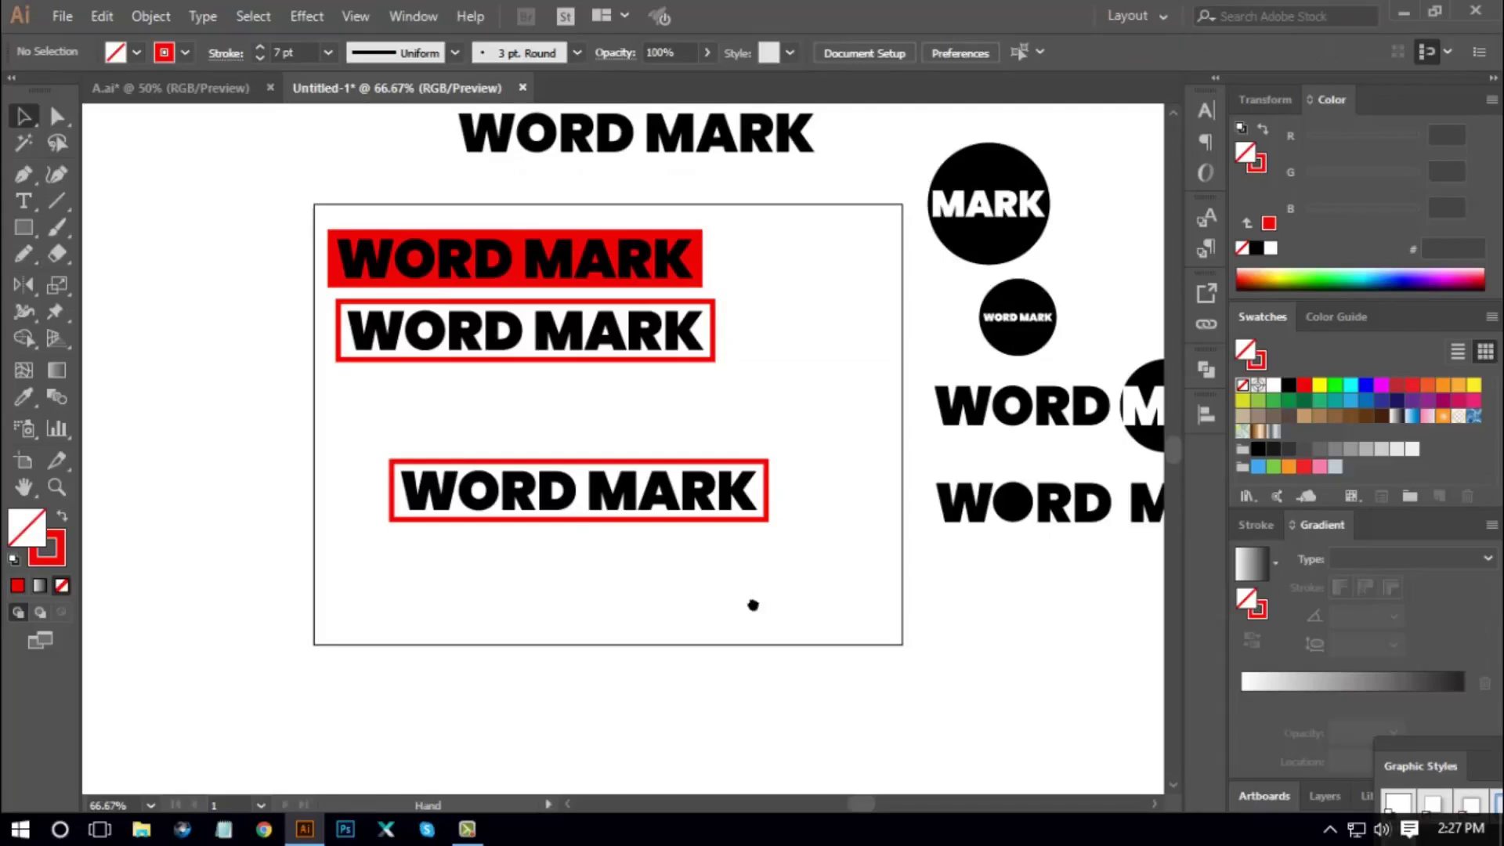
scroll(580, 528, up, 1)
click(565, 513)
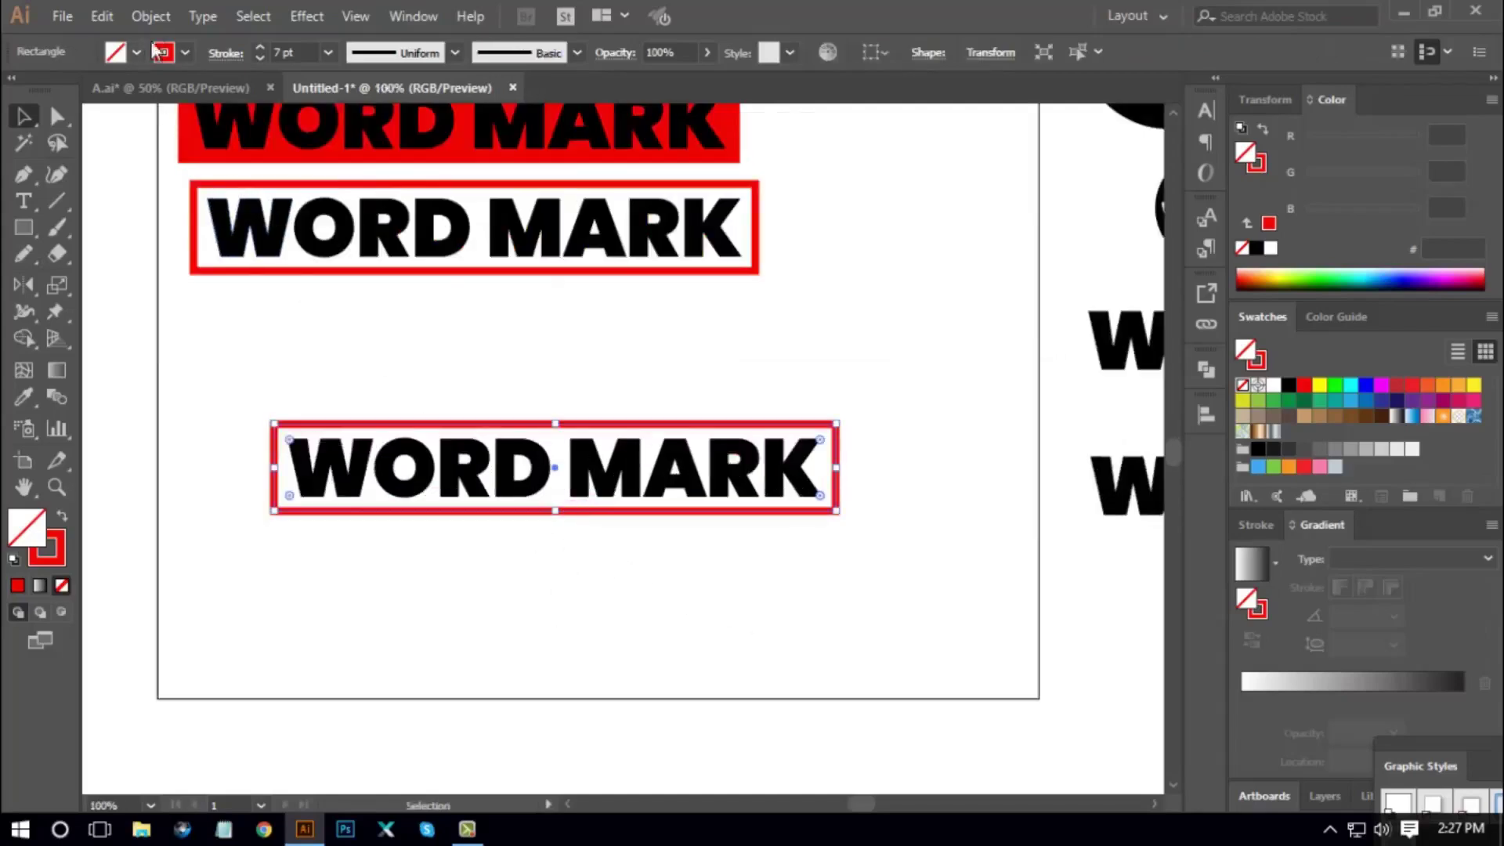
click(150, 16)
click(274, 244)
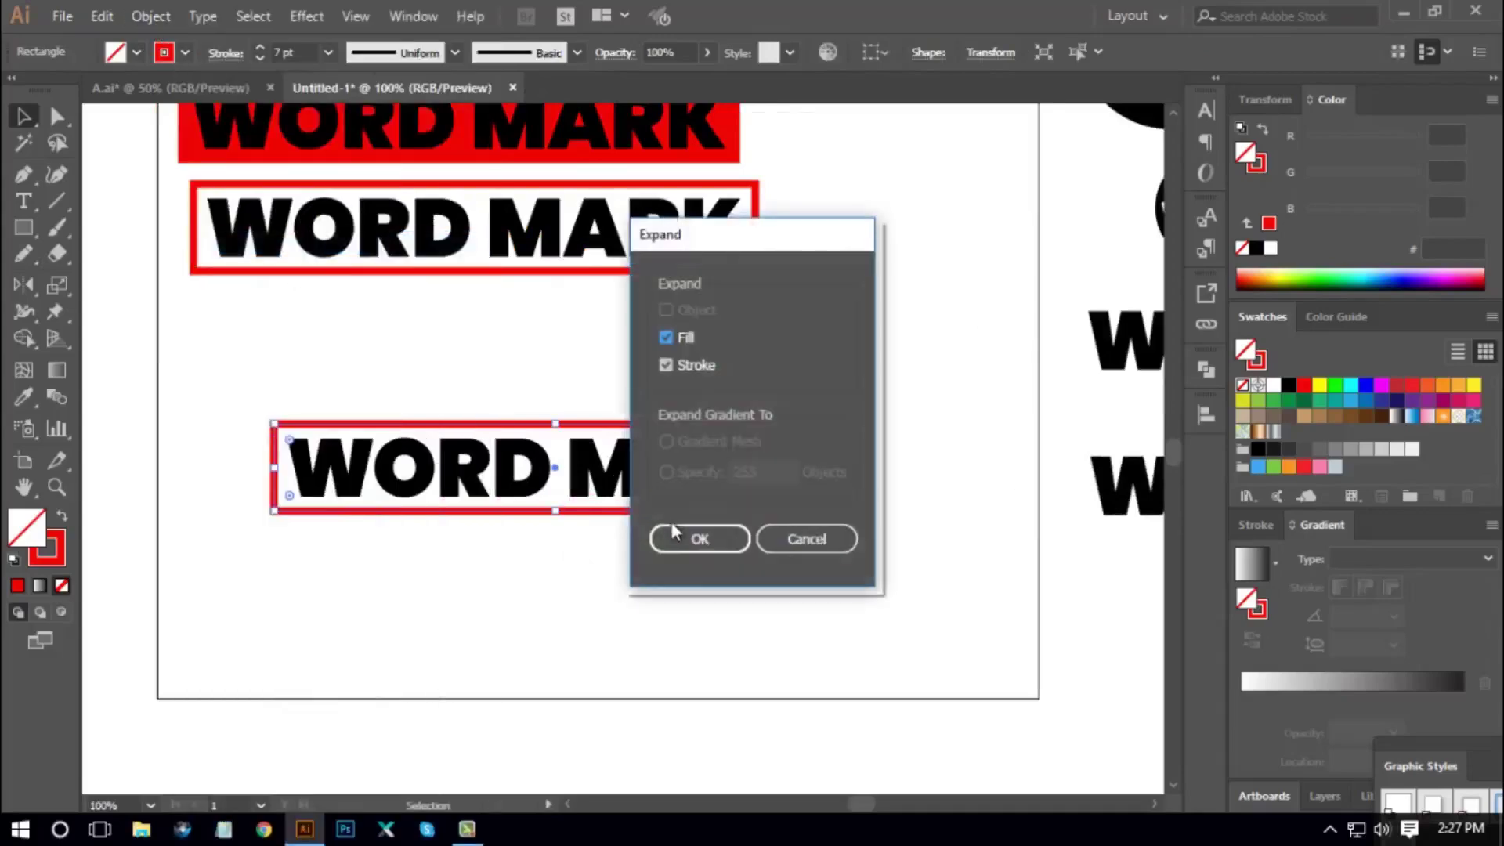
click(679, 542)
click(705, 604)
Draw a red rectangle over MARK in the lowest frame, extend its top edge into the frame, and send it to the back
click(24, 227)
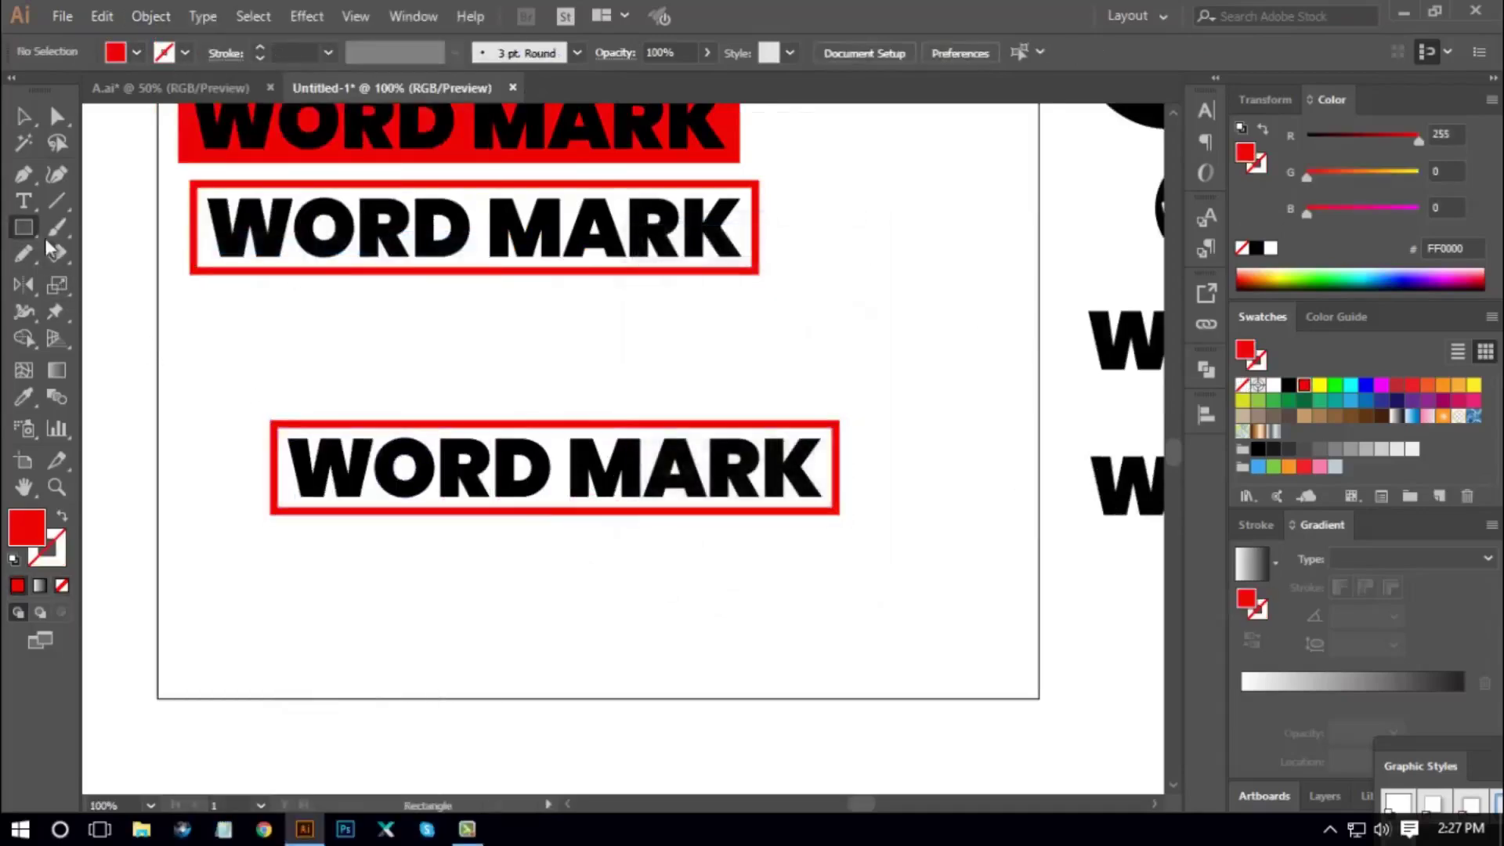
key(ctrl+plus)
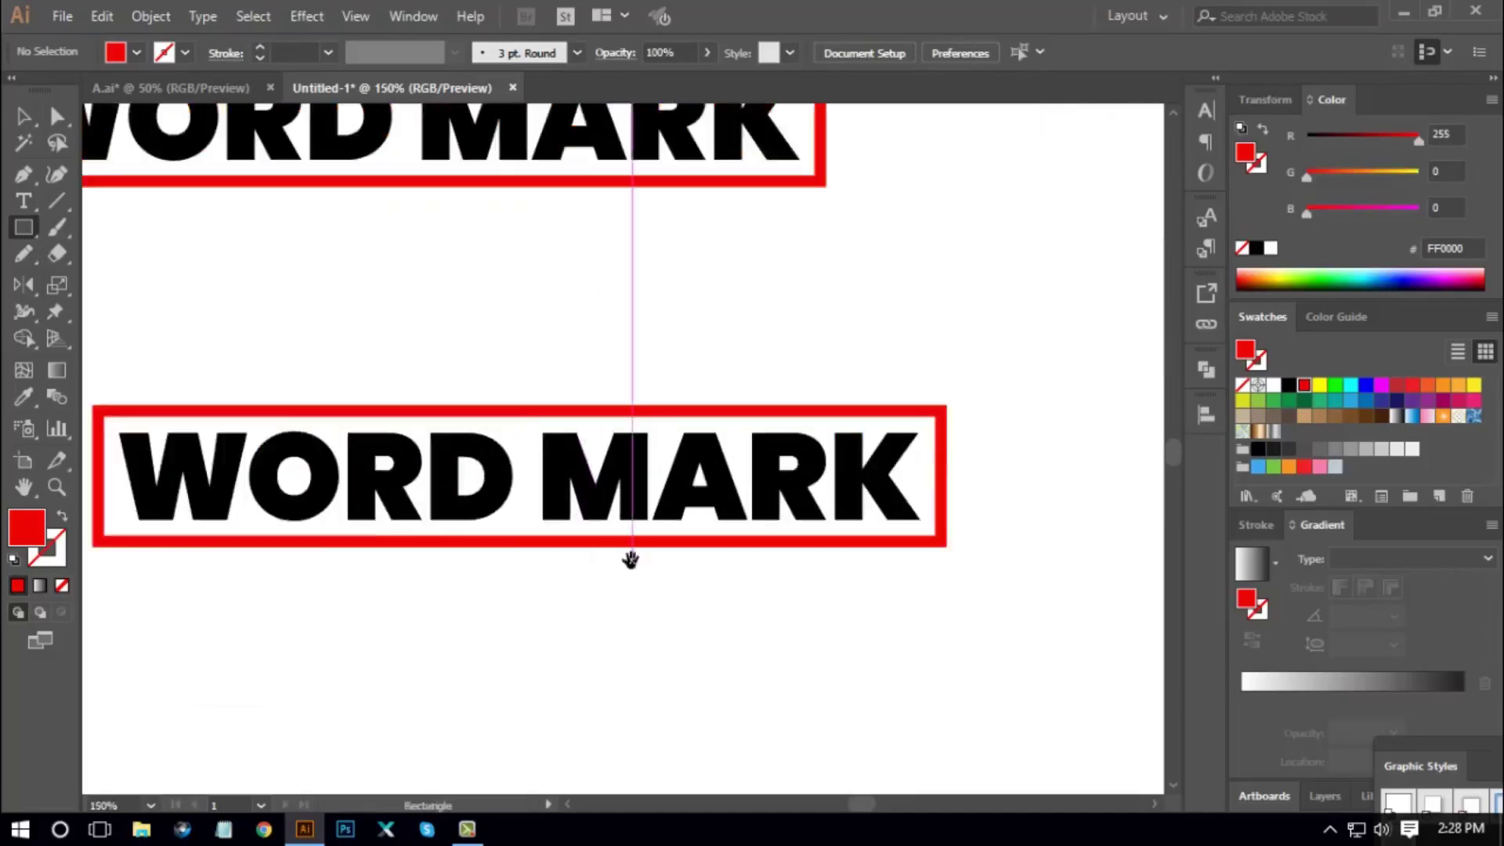
scroll(618, 525, down, 1)
drag(530, 371, 945, 495)
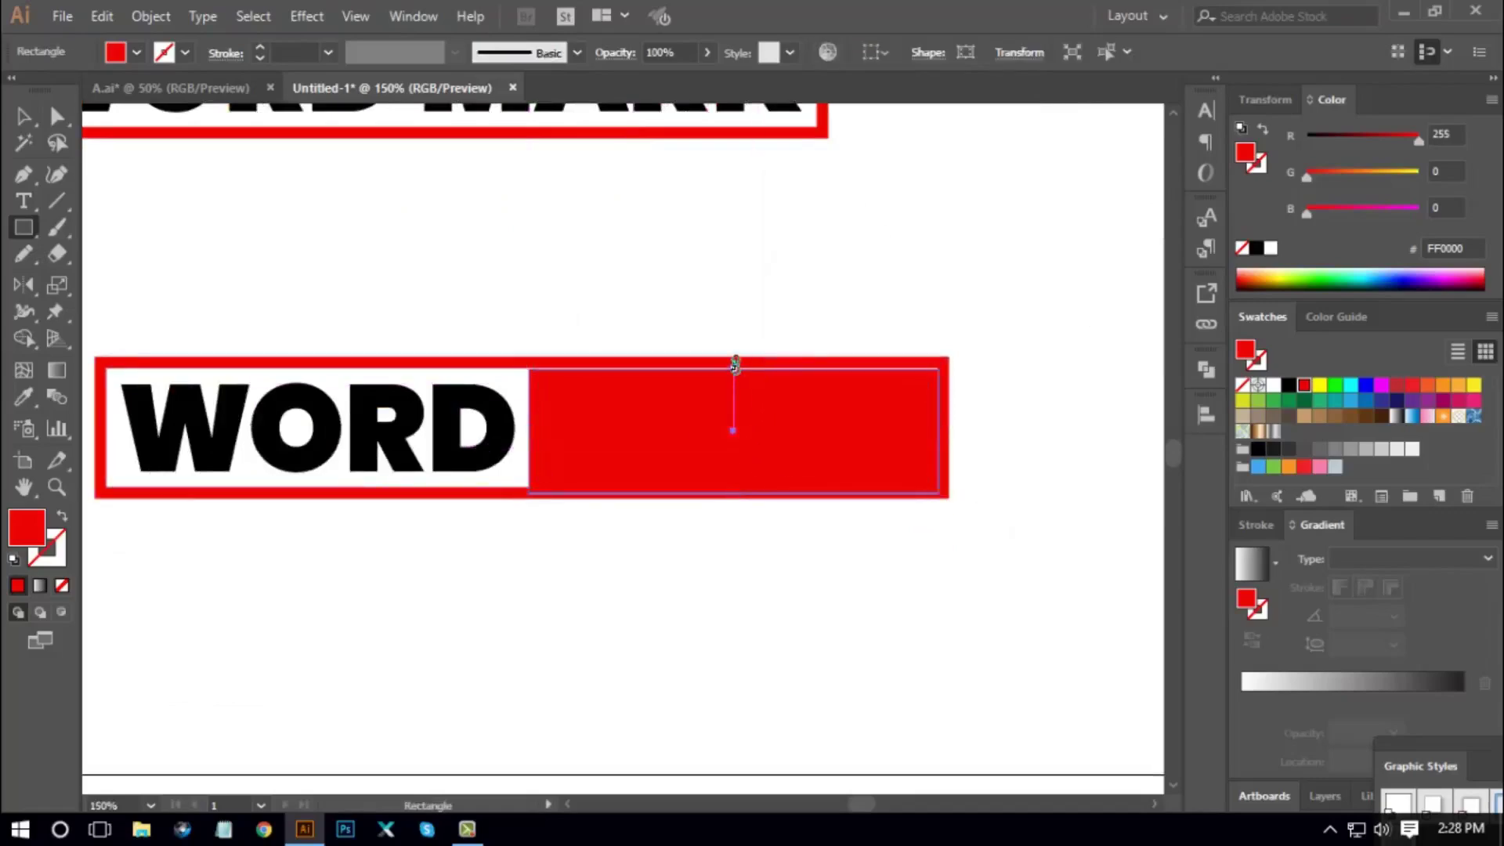
drag(734, 366, 735, 361)
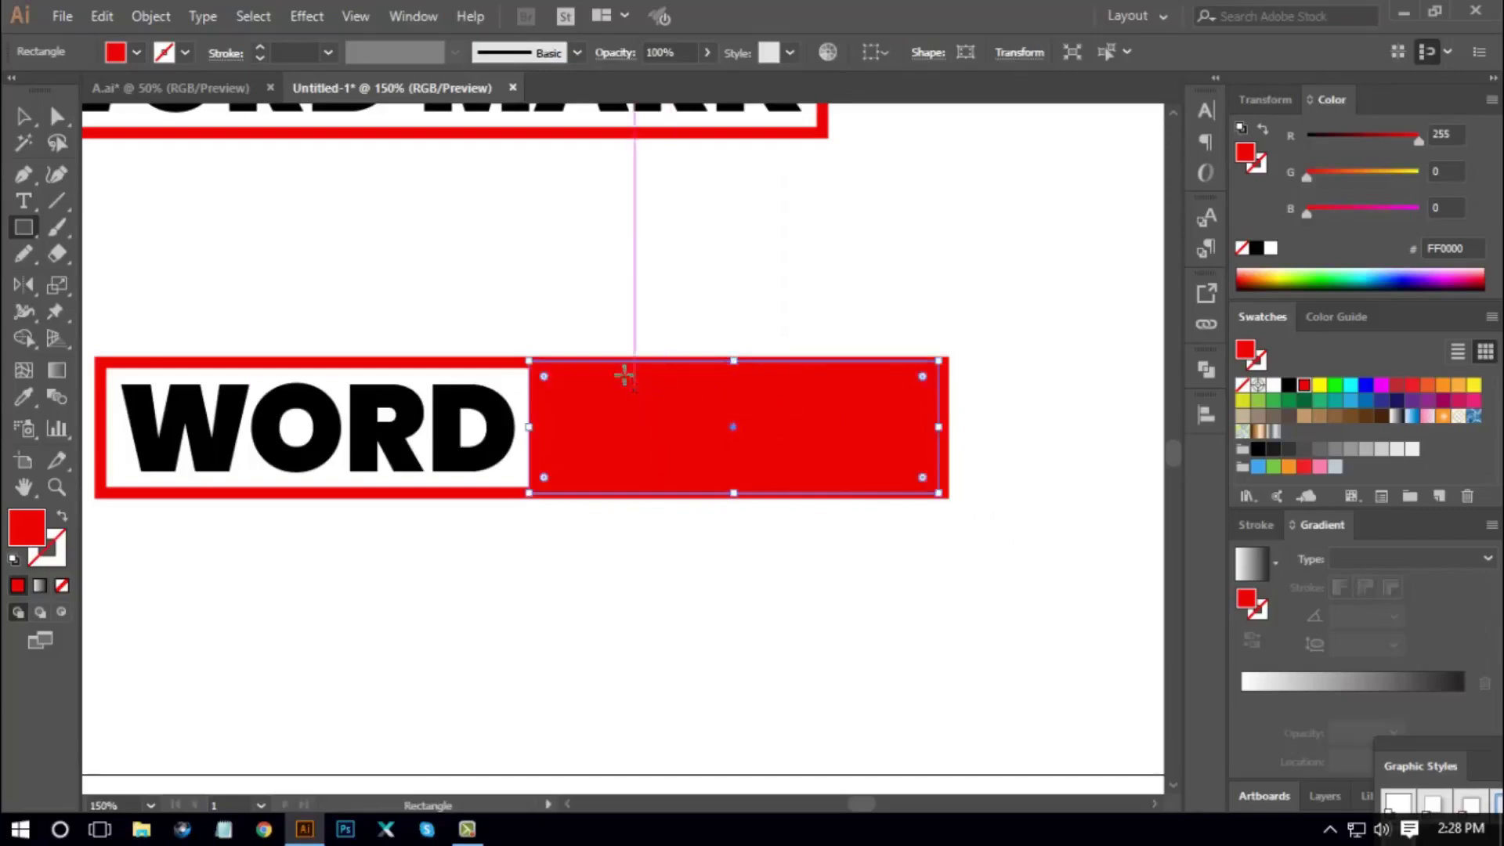
right_click(652, 402)
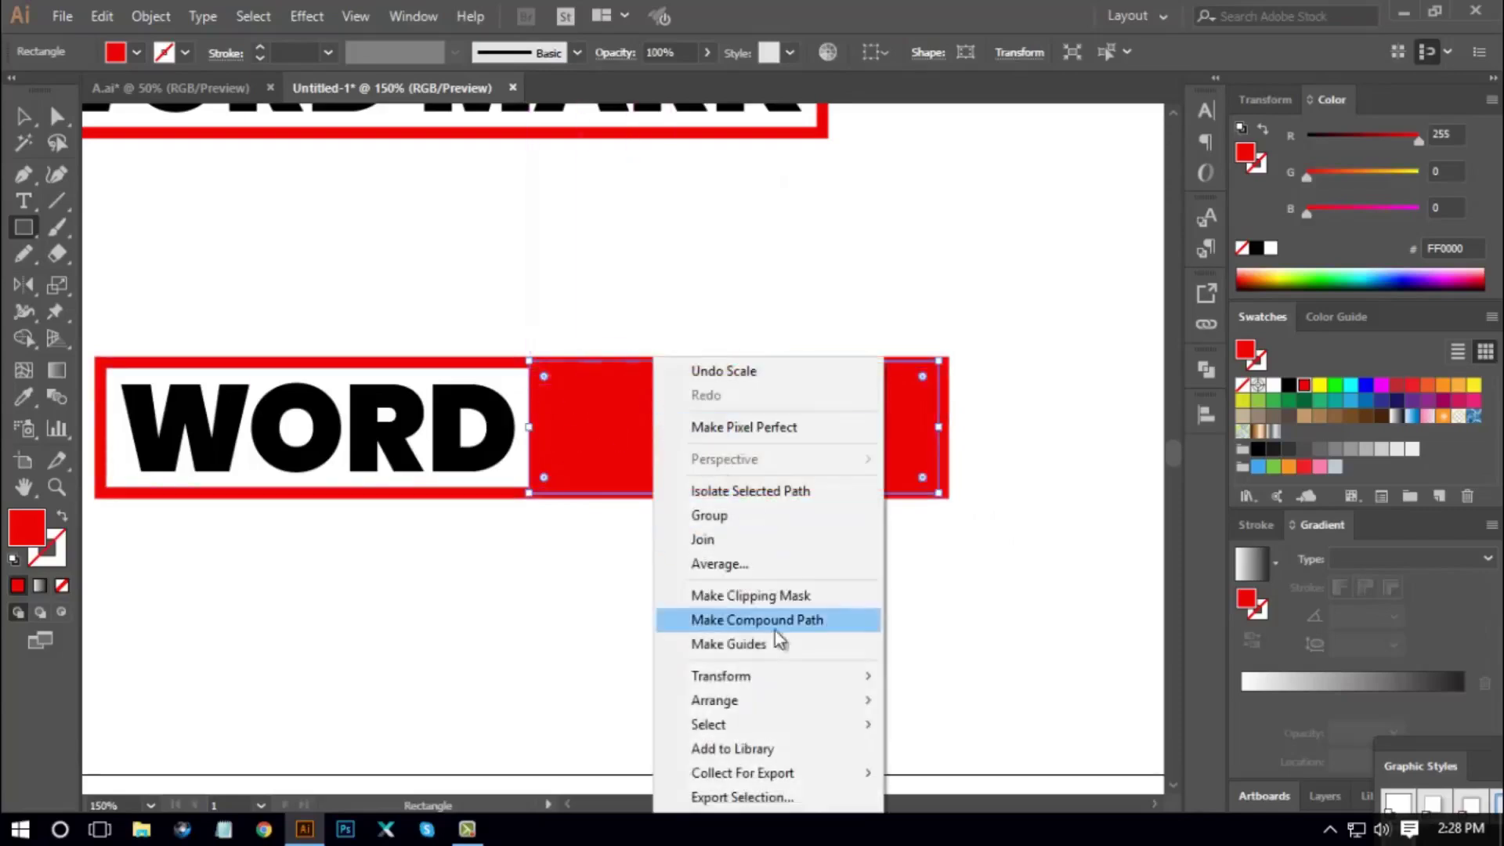
mouse_move(870, 714)
click(949, 773)
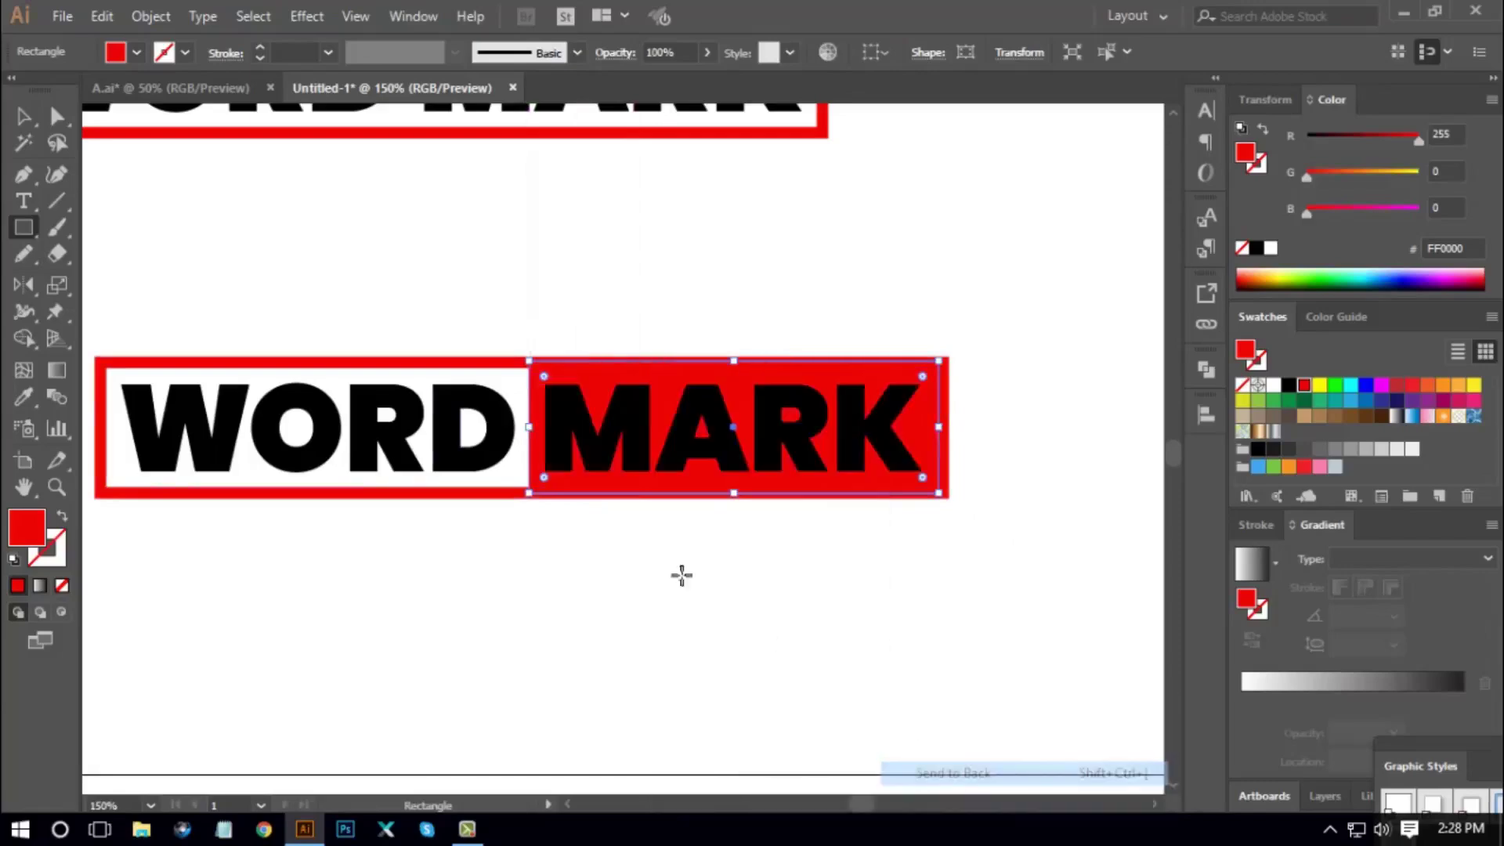
Unite the lowest frame and the red rectangle behind MARK into one shape, and send it behind the letters
click(56, 119)
click(289, 208)
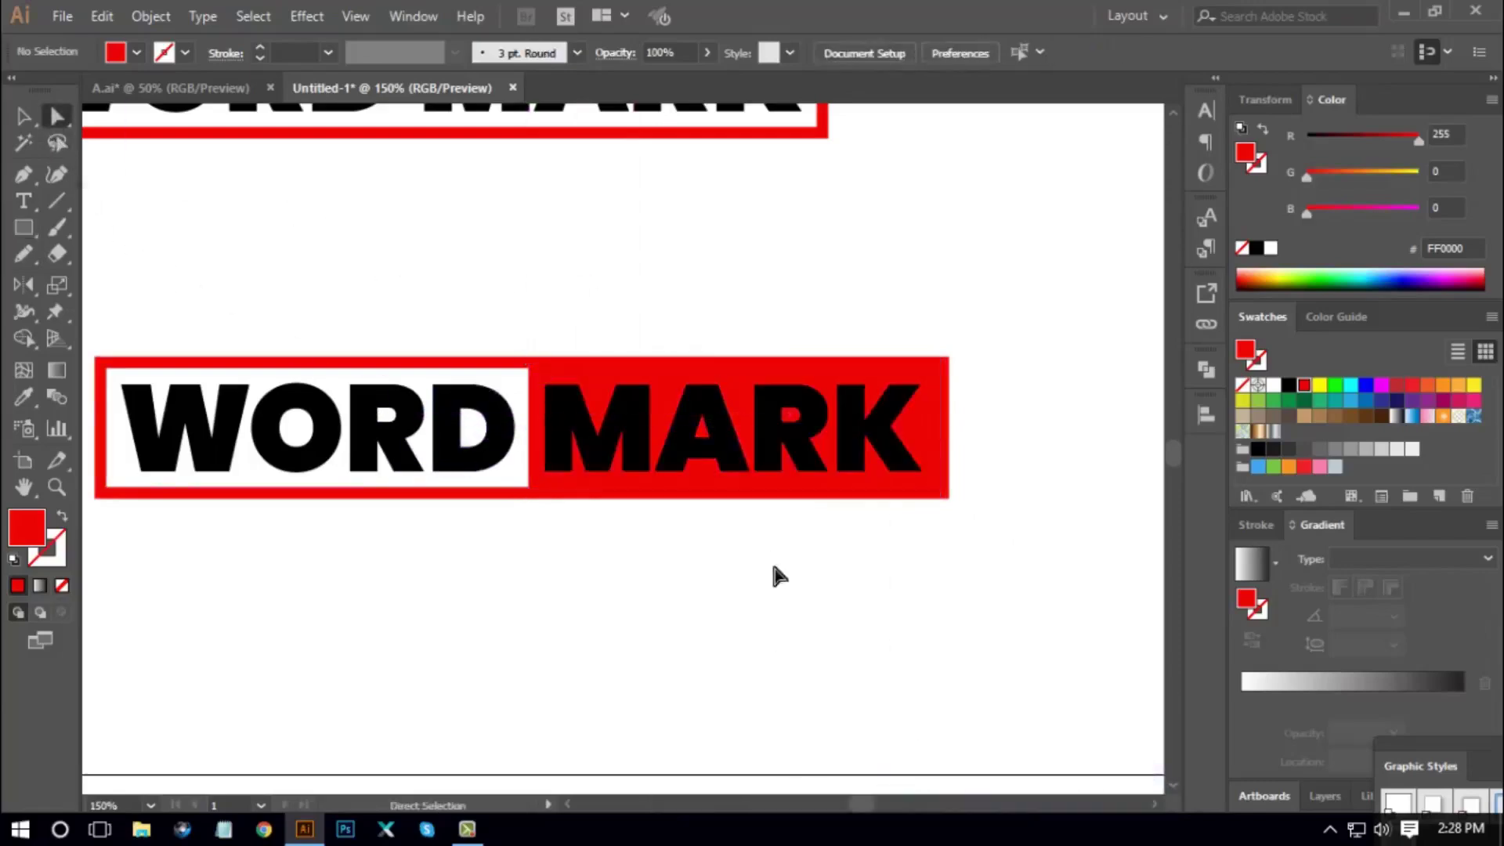
drag(509, 315, 517, 370)
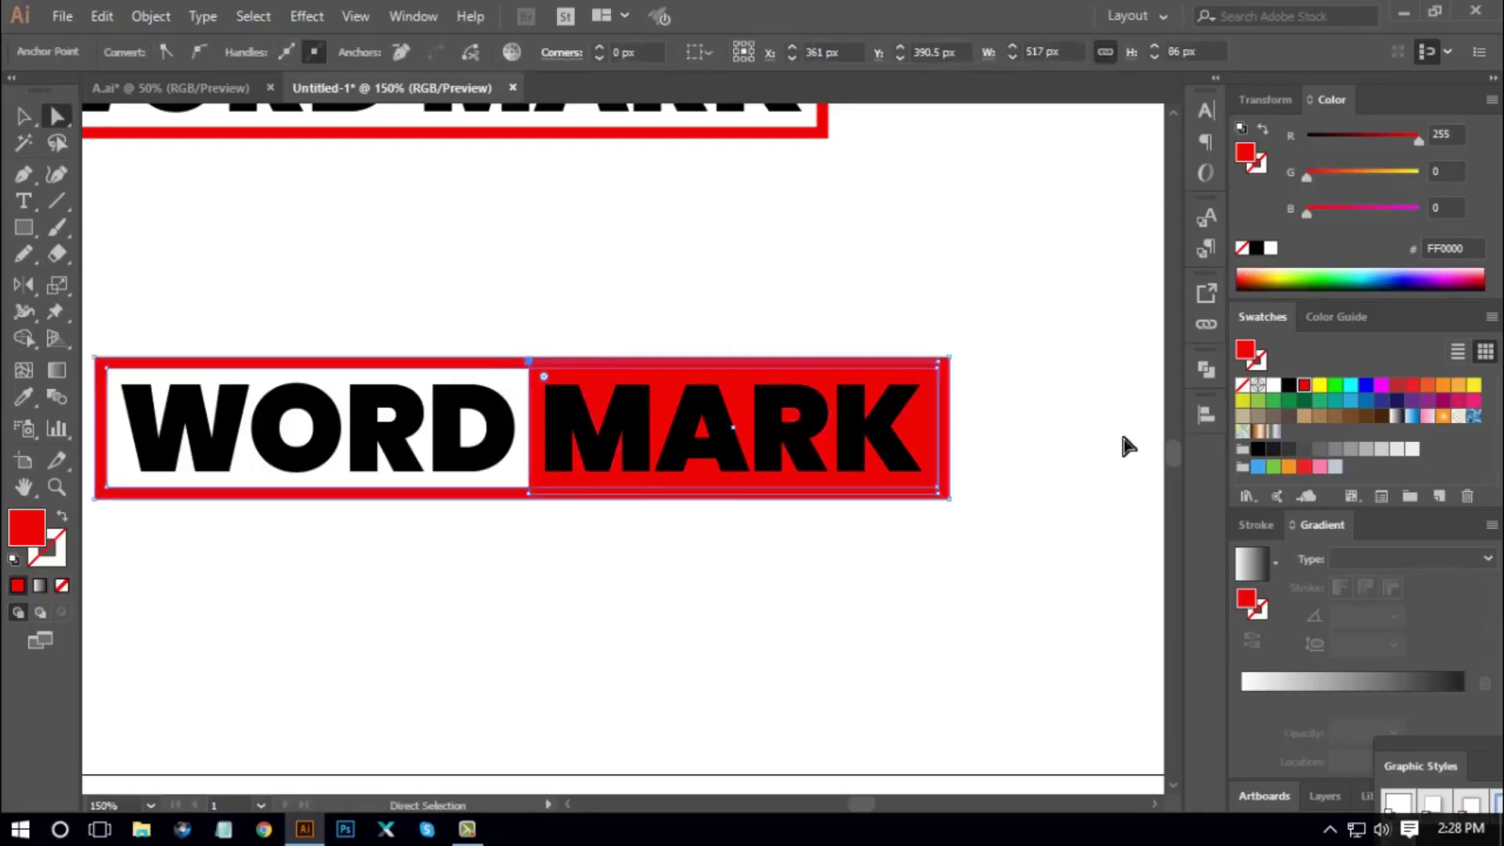
click(1204, 370)
click(989, 416)
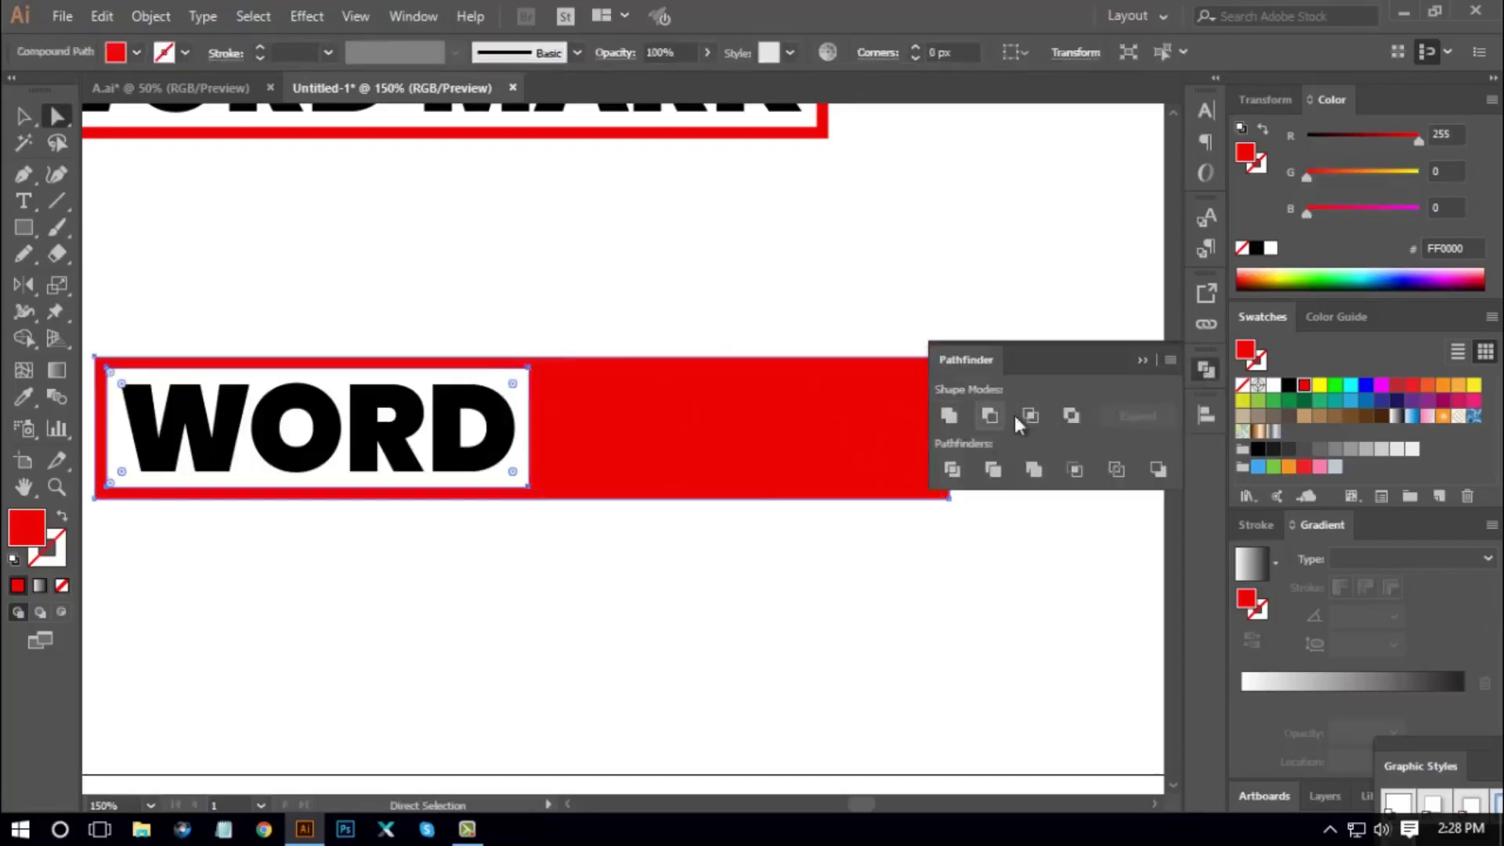
click(1210, 382)
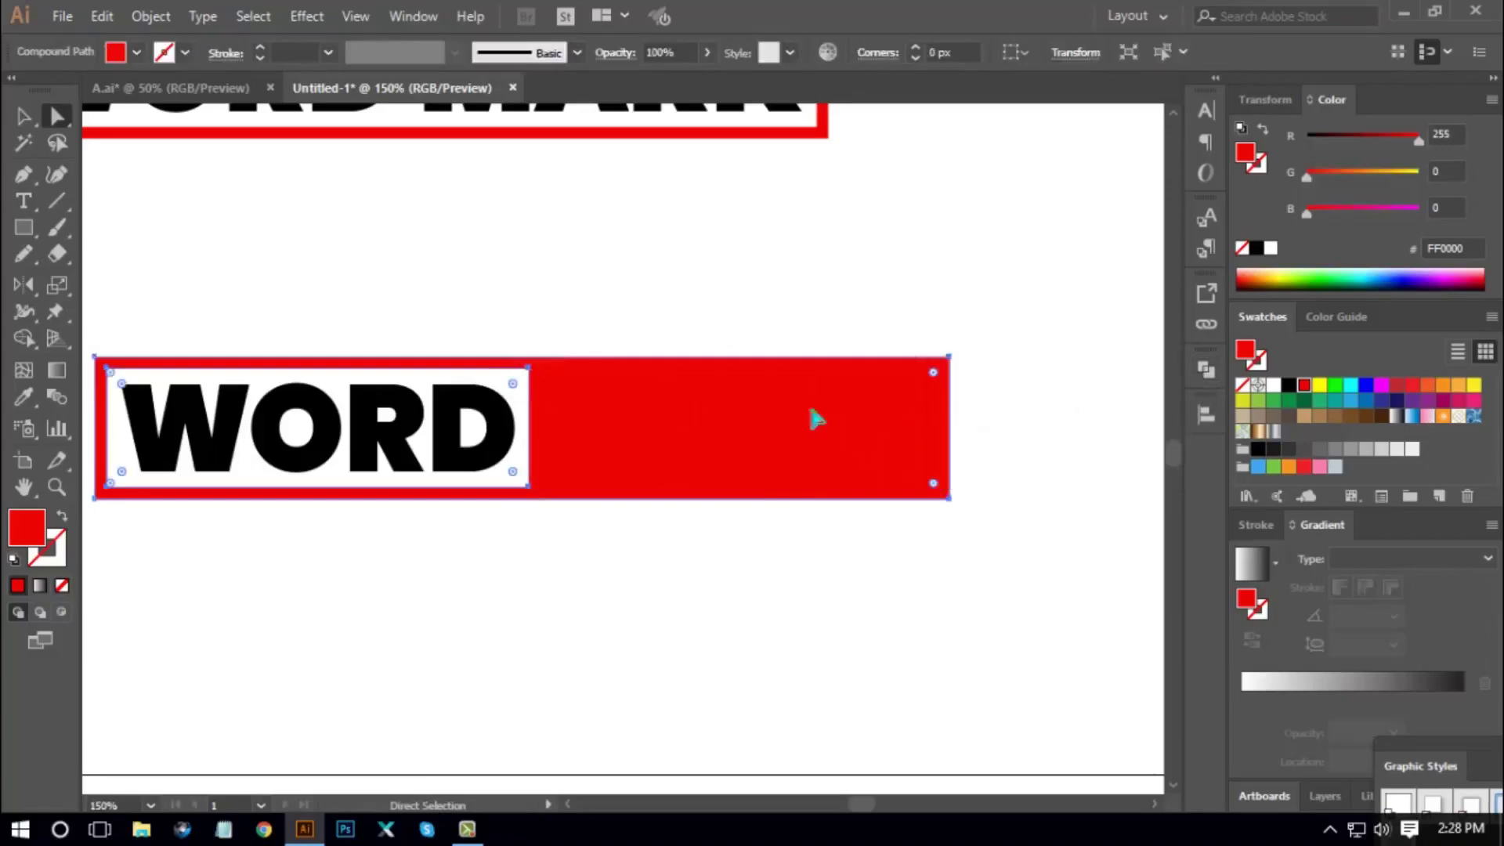
right_click(643, 427)
mouse_move(705, 633)
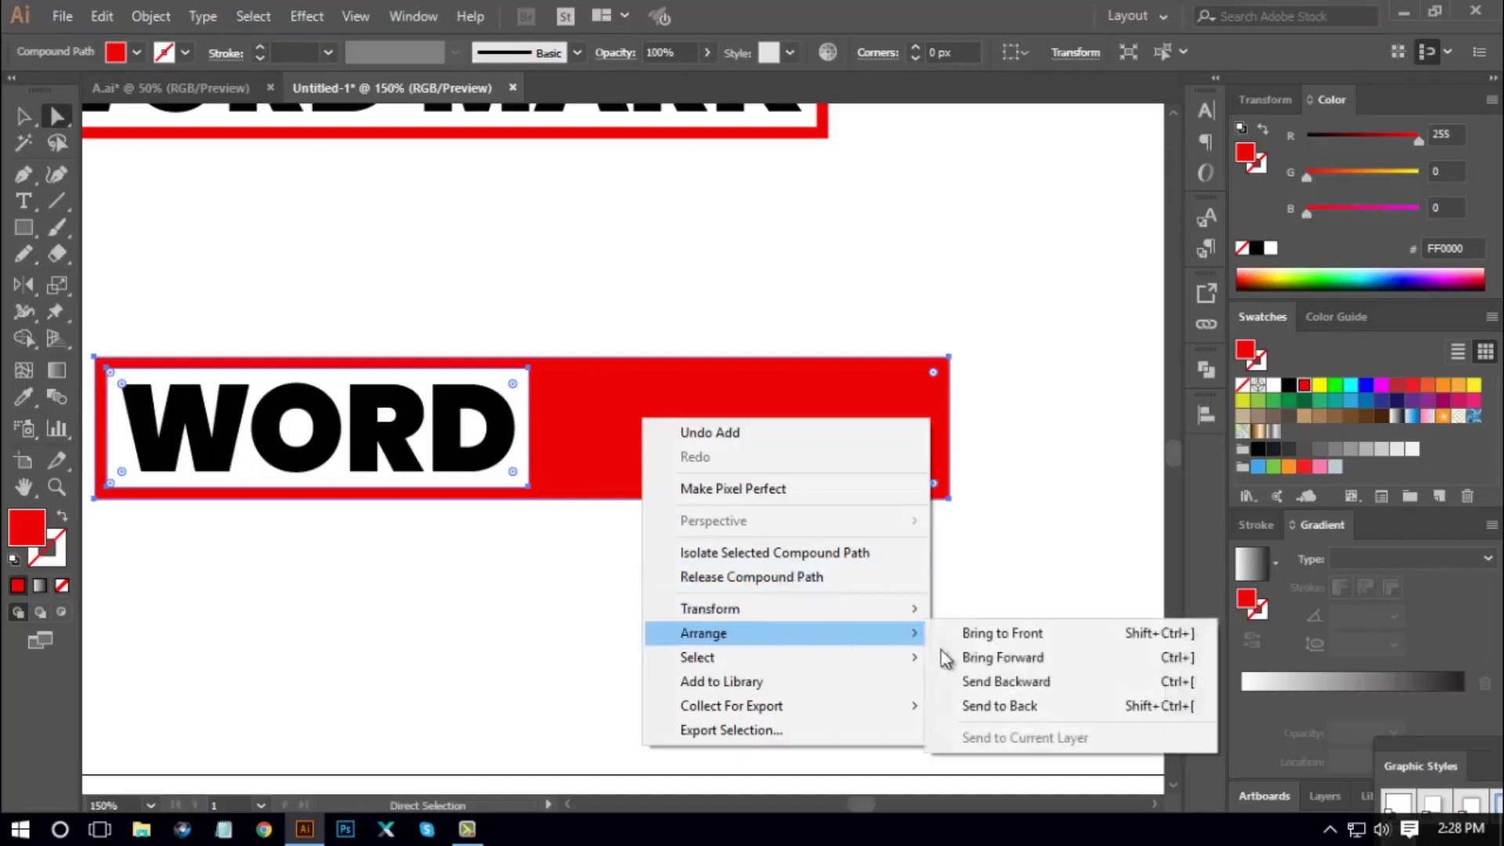
click(985, 708)
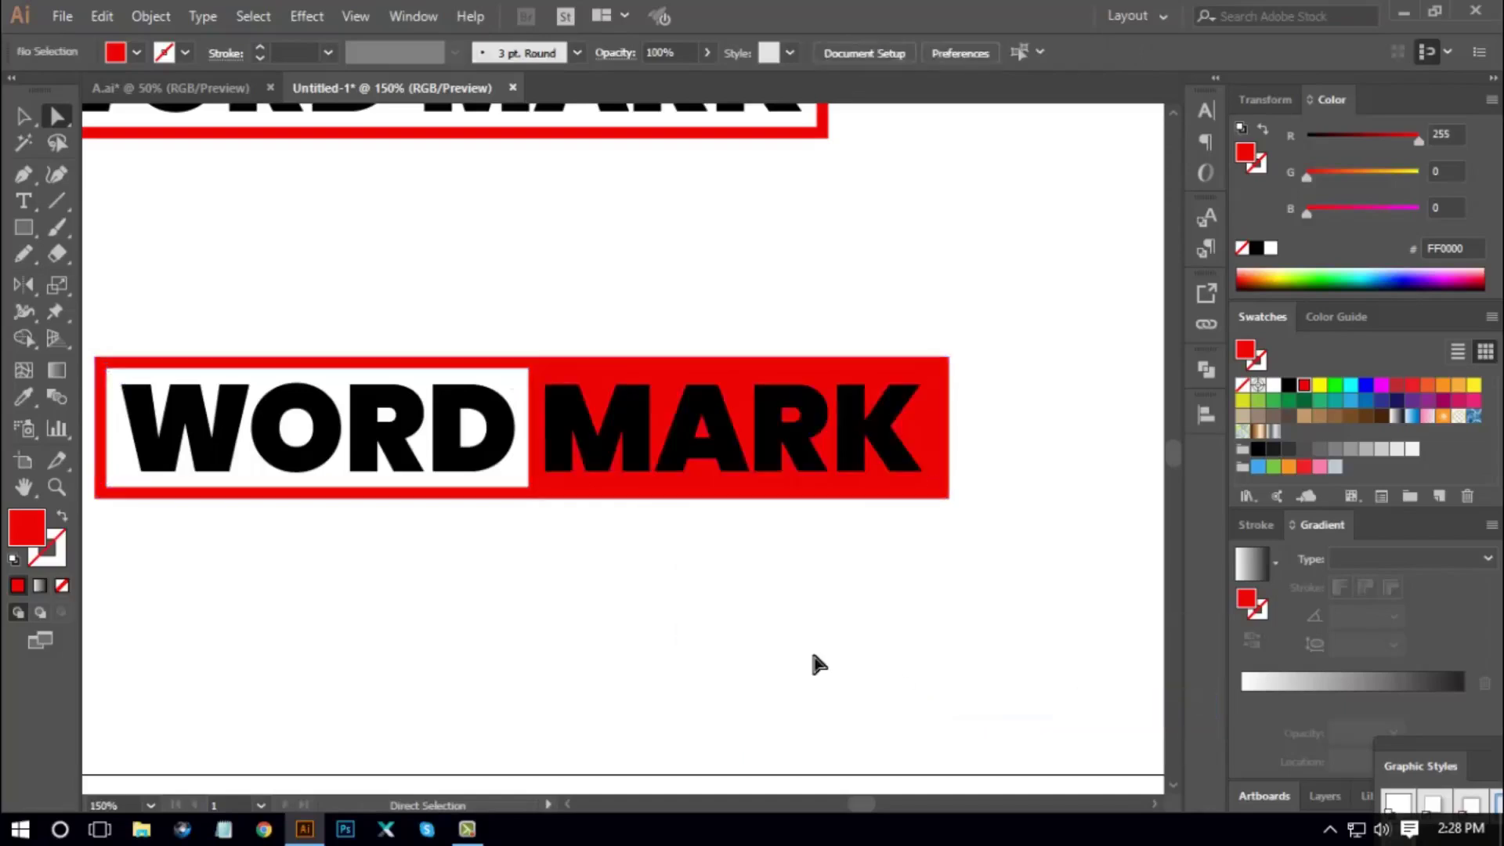
Move the right edge of the lowest logo's red shape slightly inward toward the K
key(ctrl+minus)
key(ctrl+minus)
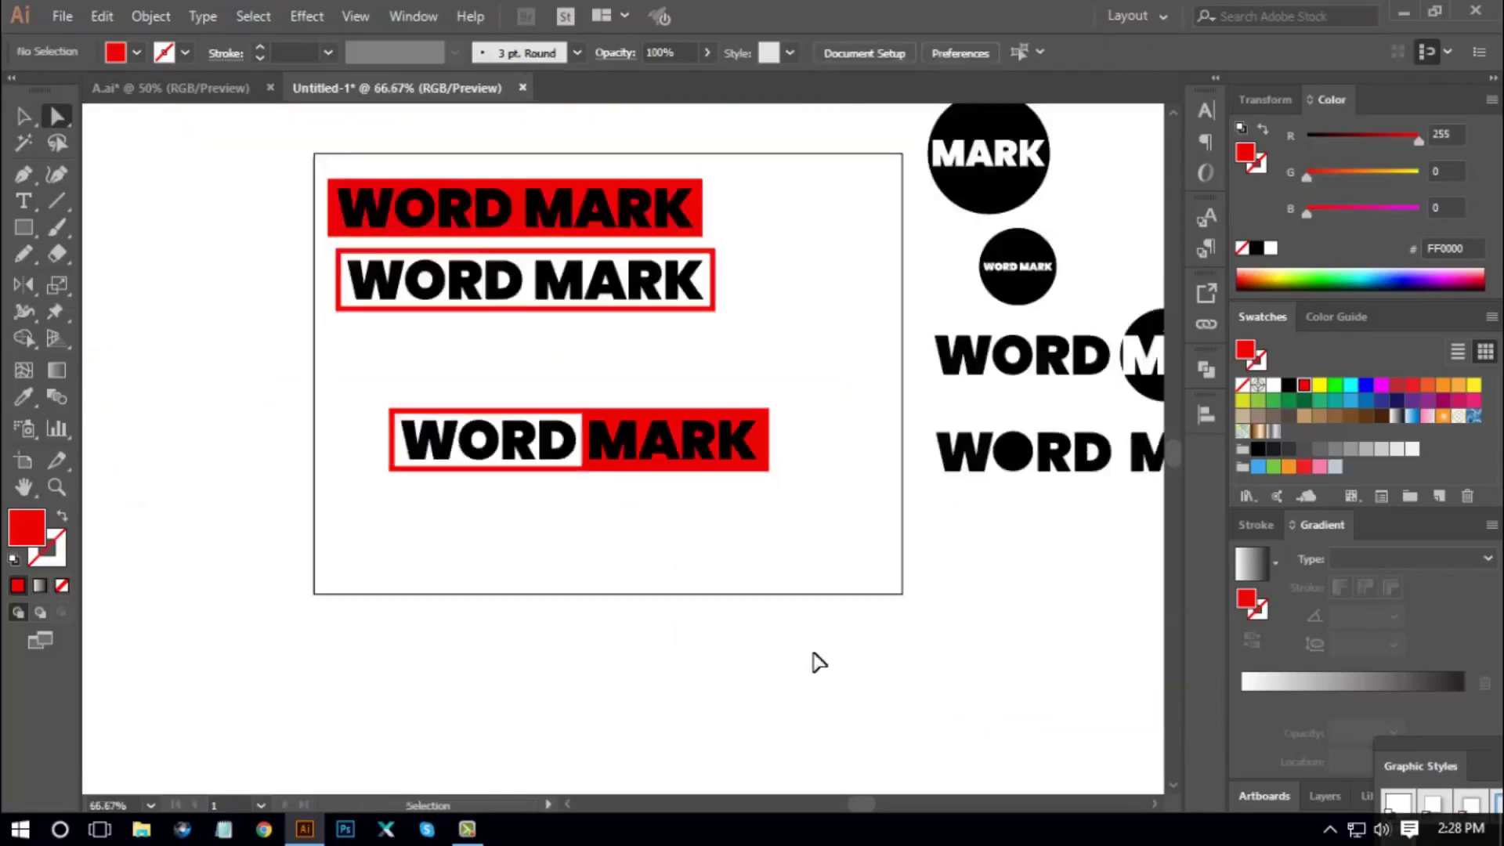
key(ctrl+plus)
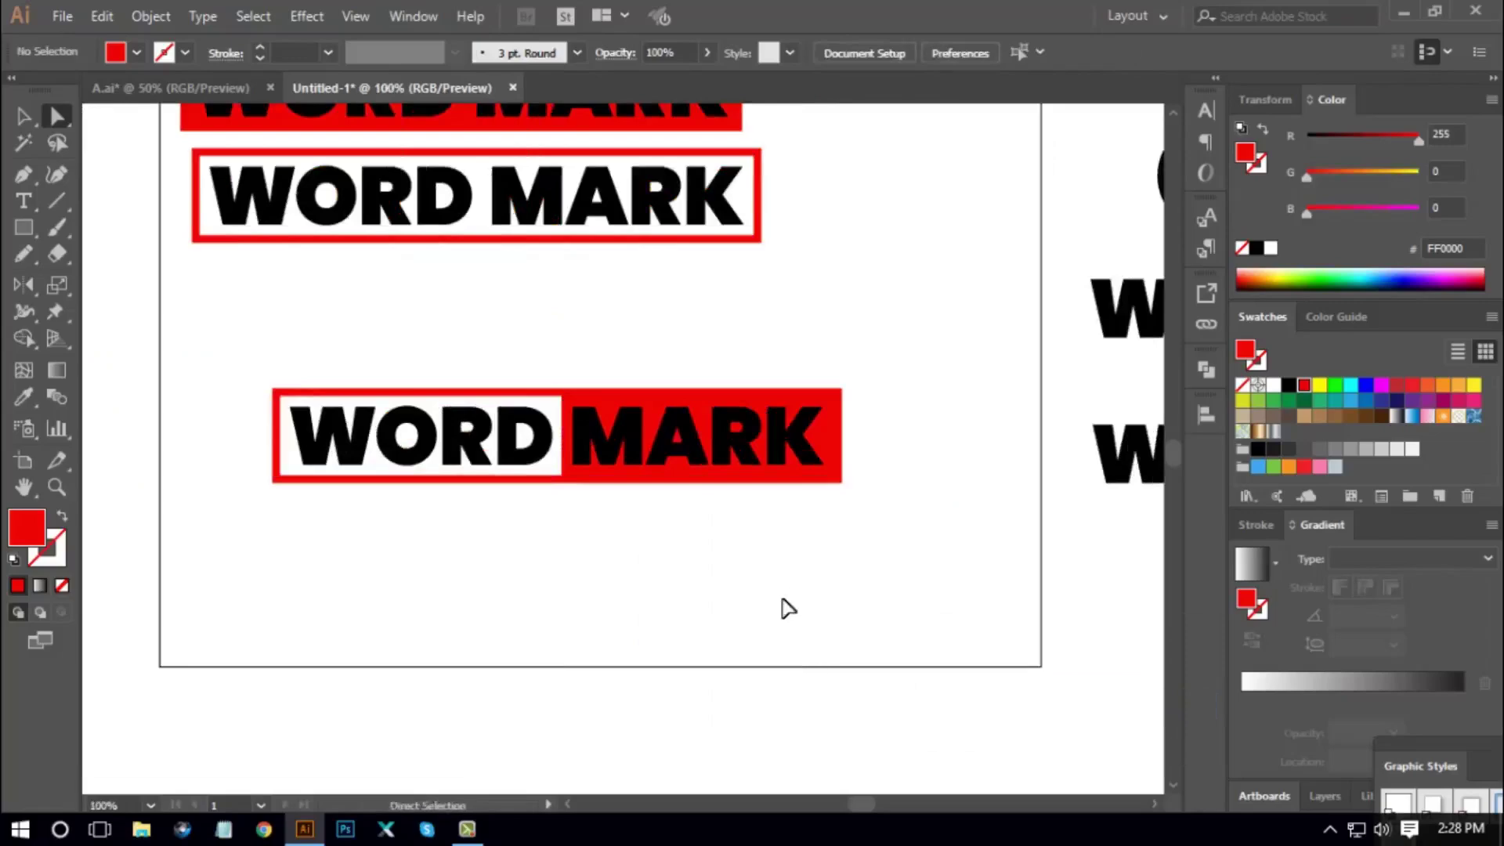
key(ctrl+plus)
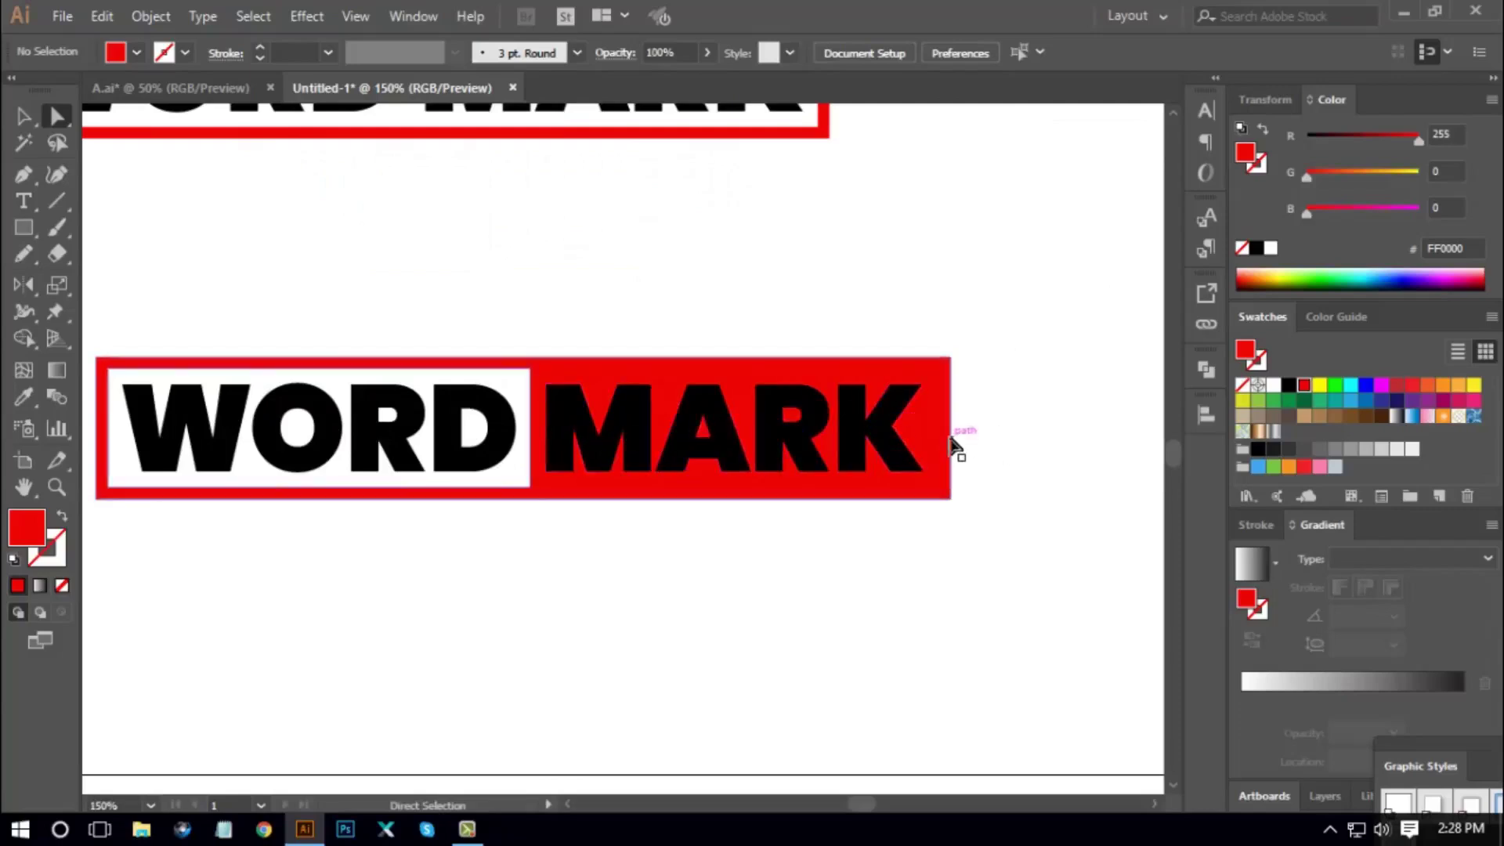
drag(947, 443, 942, 445)
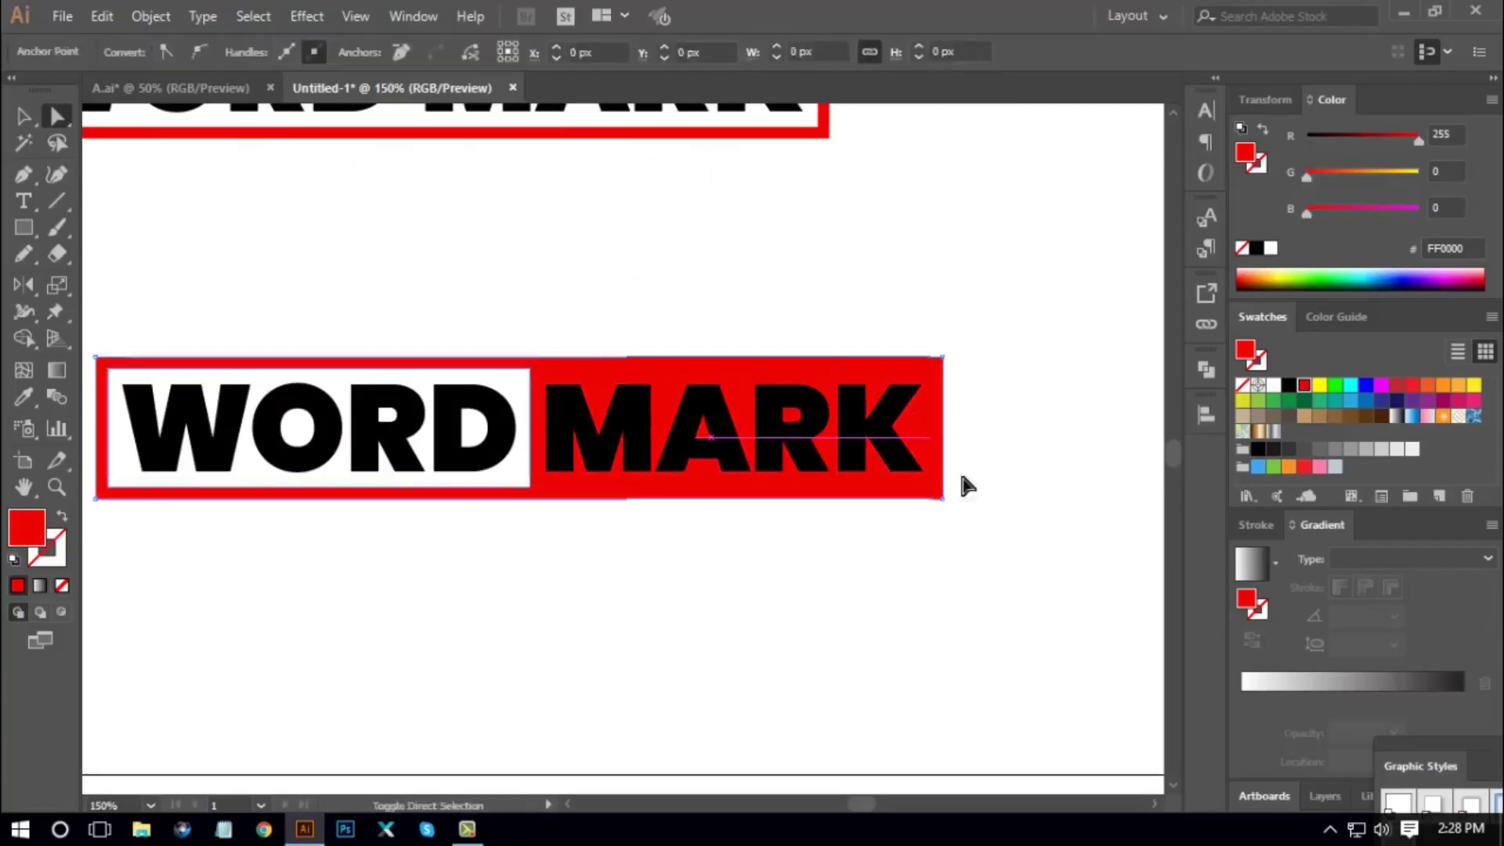
click(922, 587)
key(ctrl+minus)
key(ctrl+minus)
key(ctrl+minus)
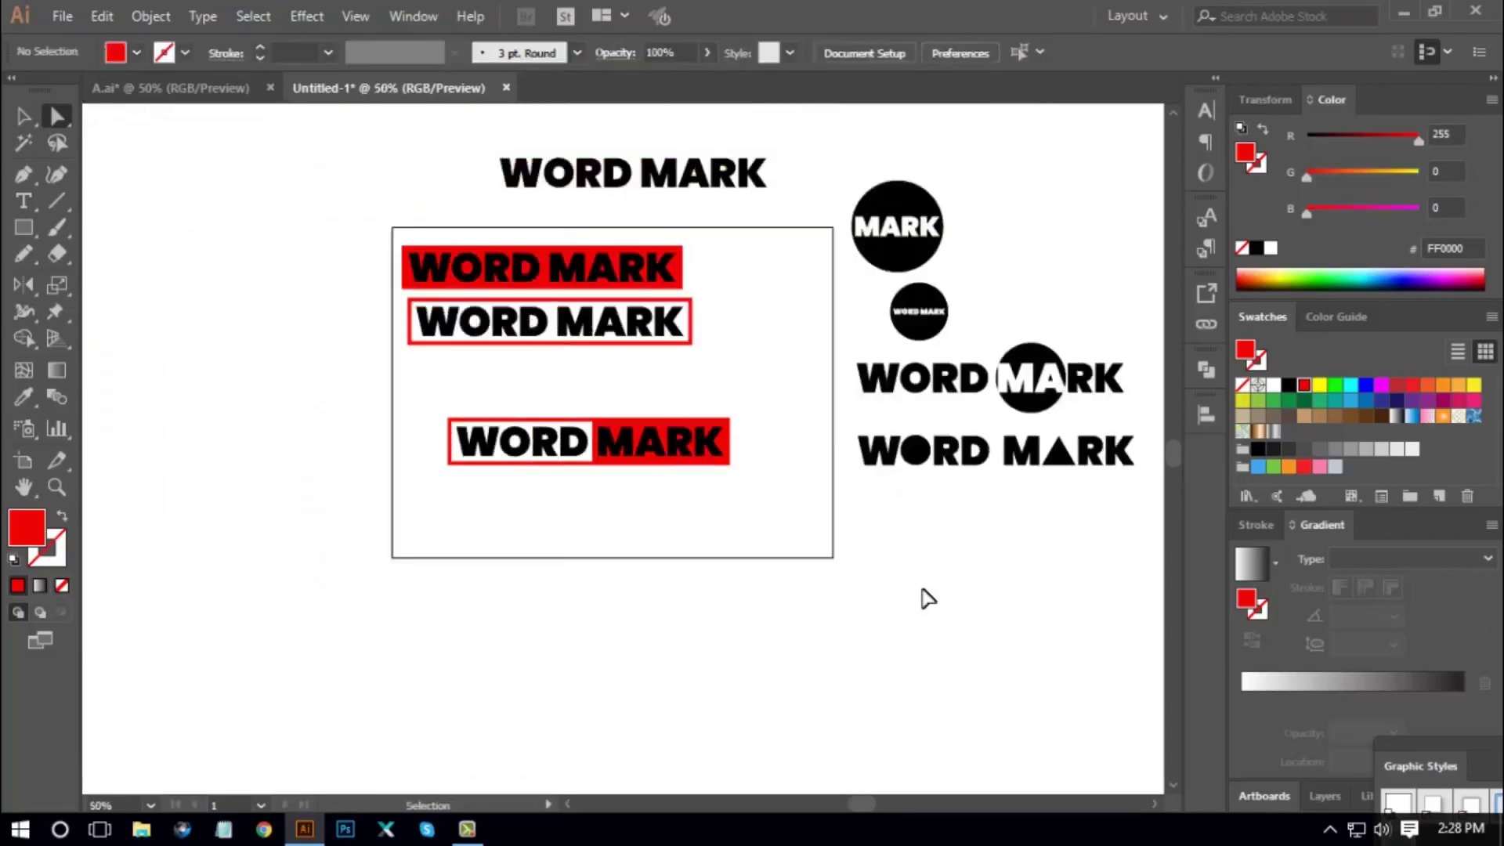
Place a copy of the half-filled WORD MARK logo directly beneath the framed one
key(ctrl+equal)
drag(761, 545, 804, 531)
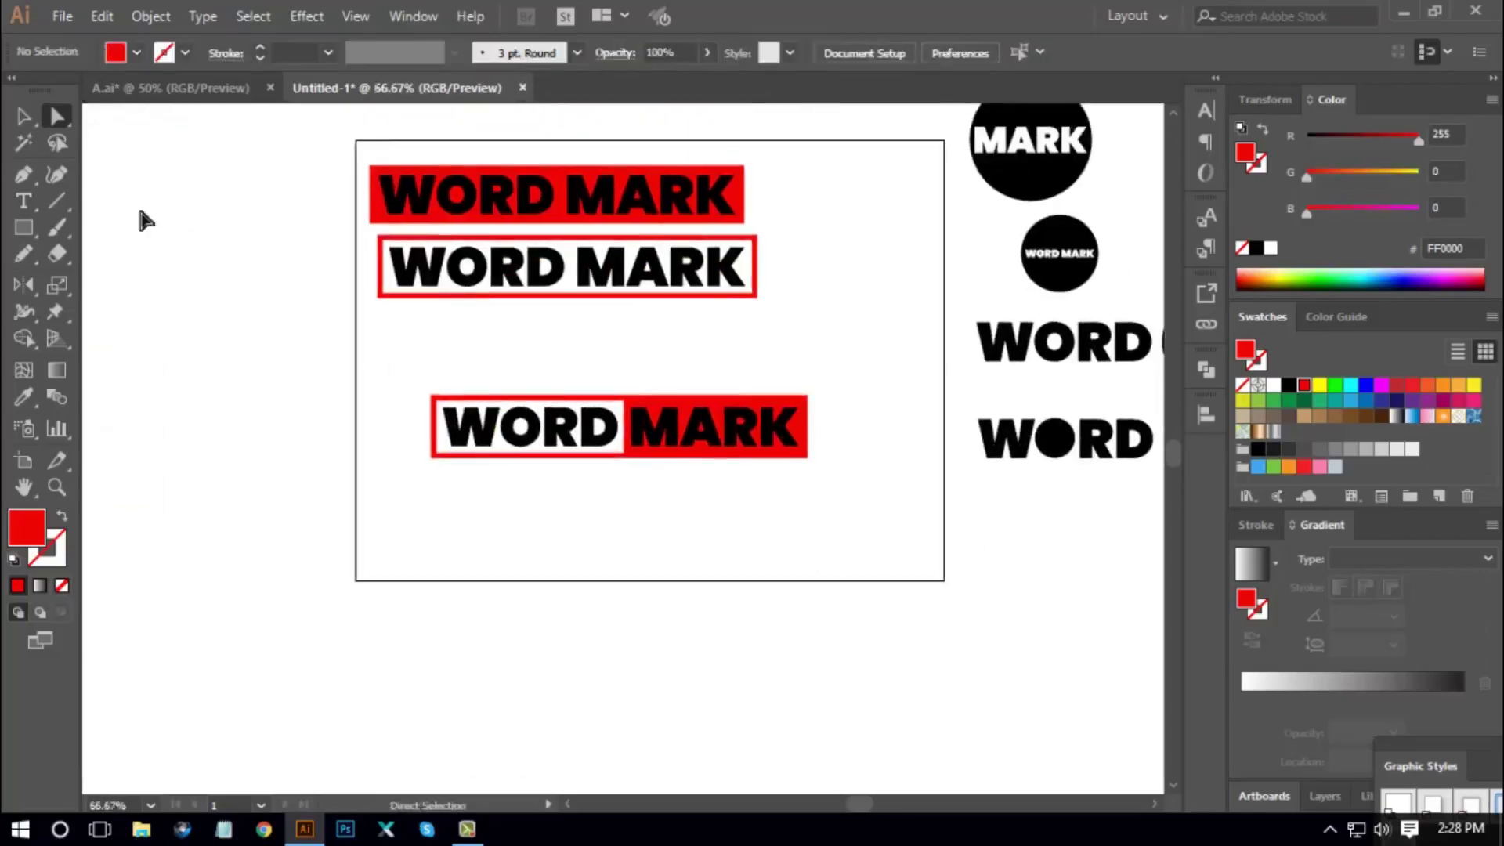
click(24, 116)
drag(378, 366, 805, 481)
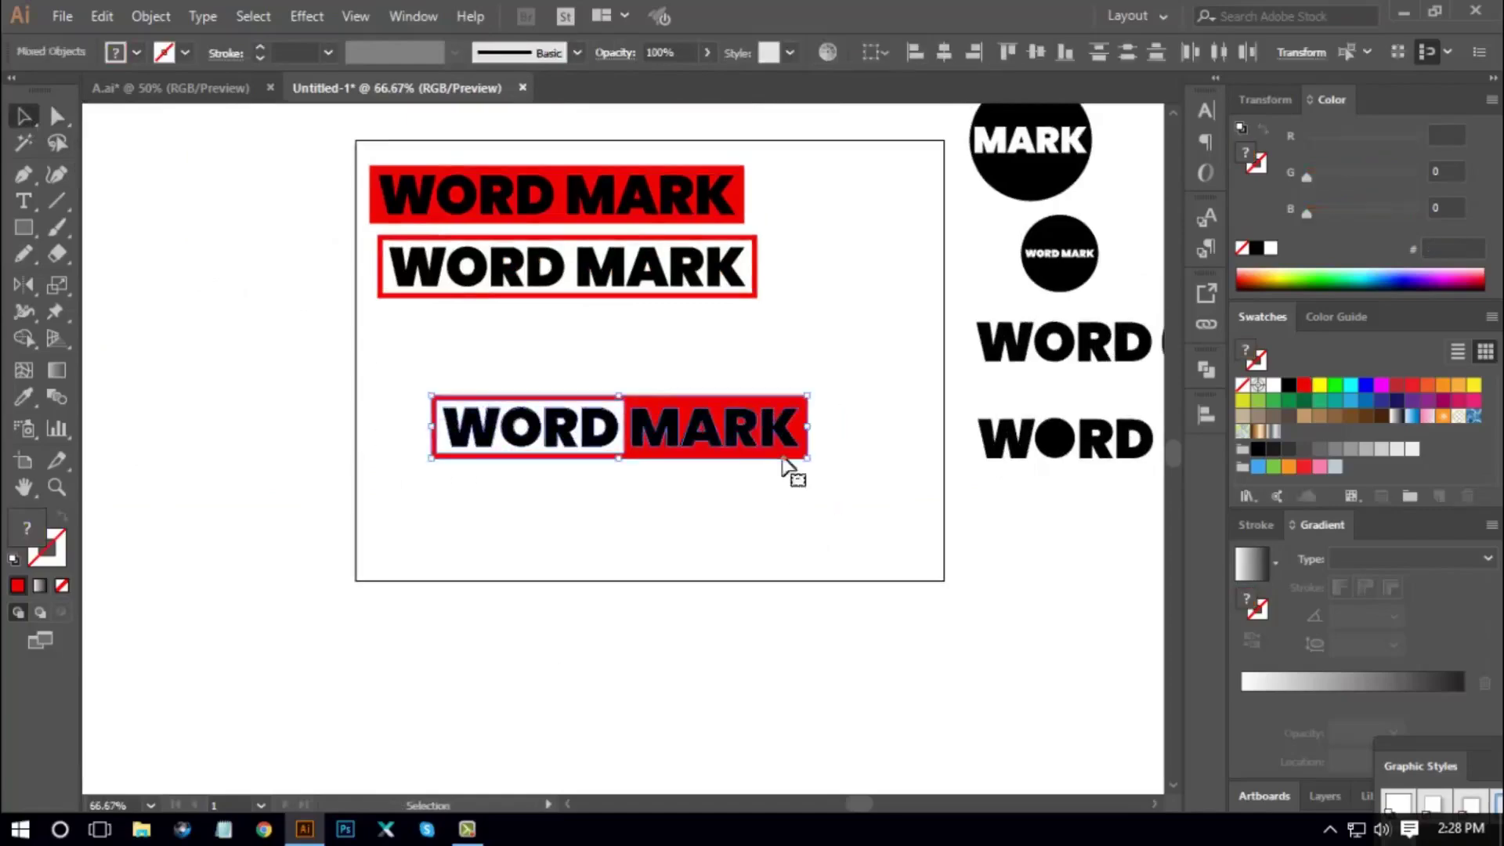
drag(738, 440, 687, 368)
click(764, 551)
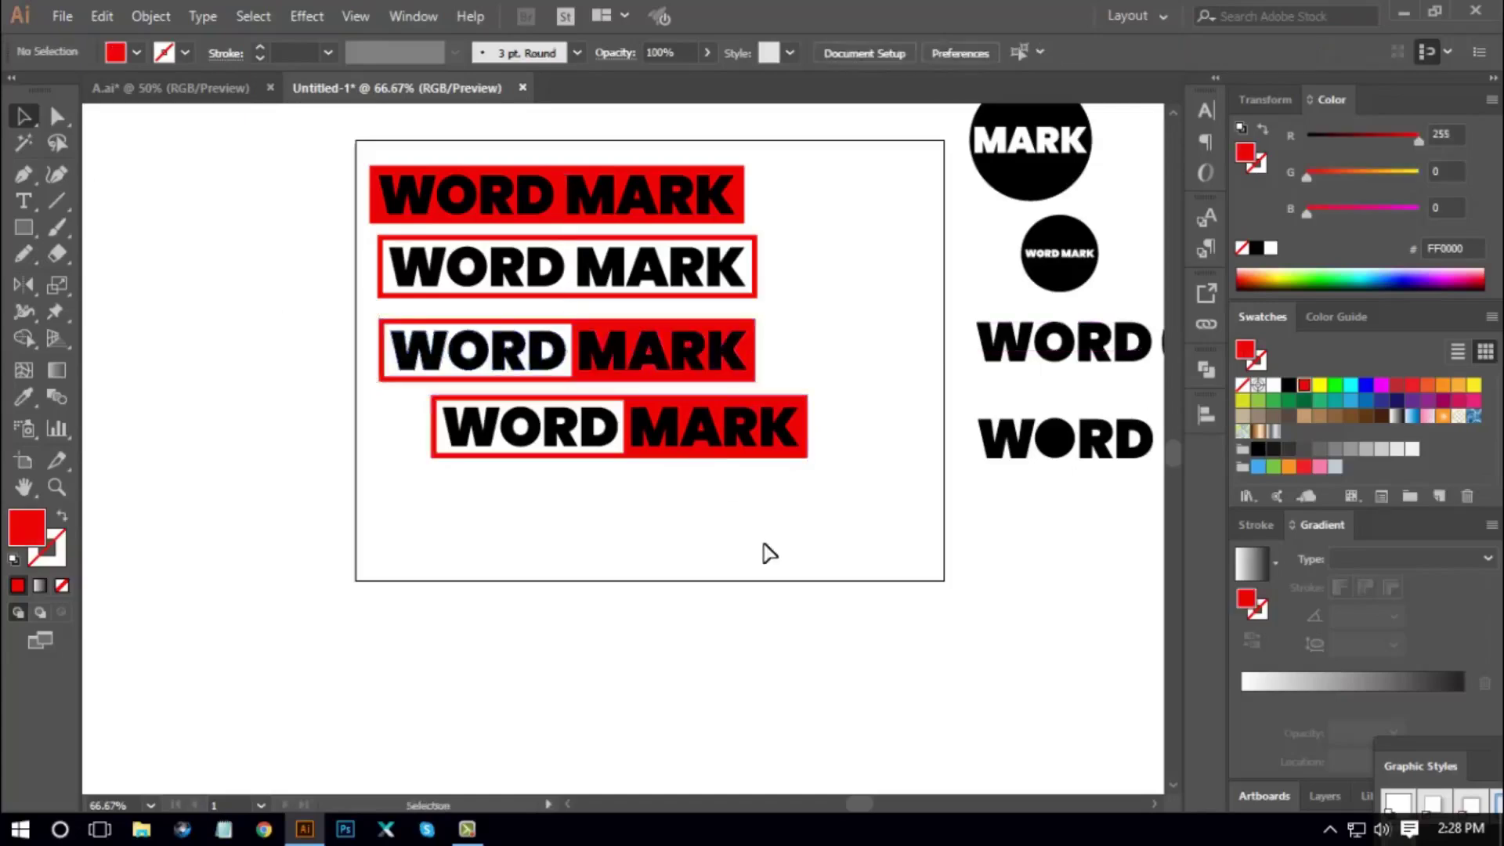
Try subtracting the unmodified MARK letters from the lowest logo's red shape, and undo the cut
key(ctrl+equal)
key(ctrl+equal)
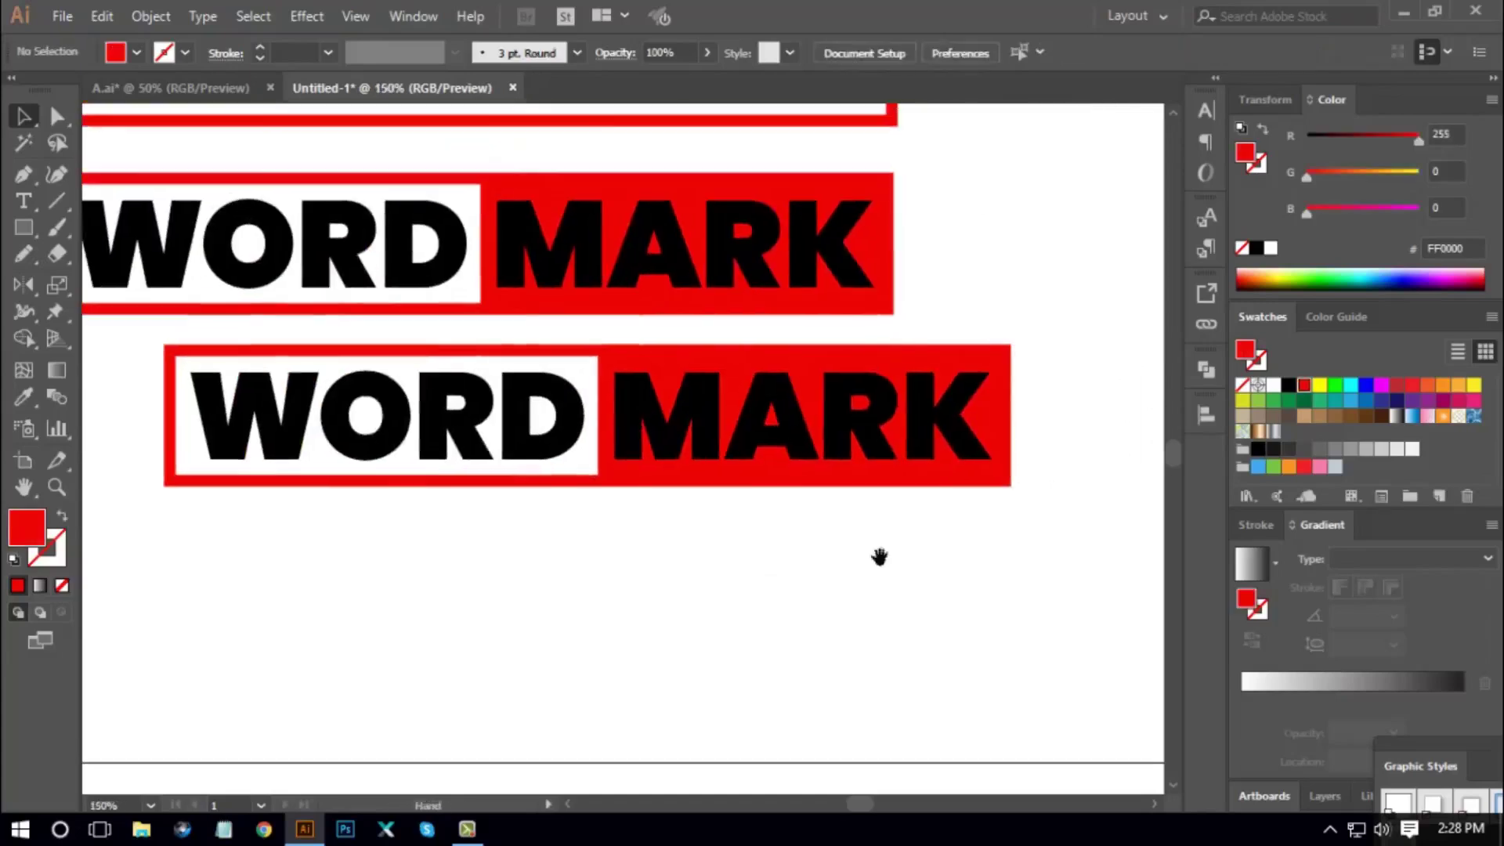
click(56, 116)
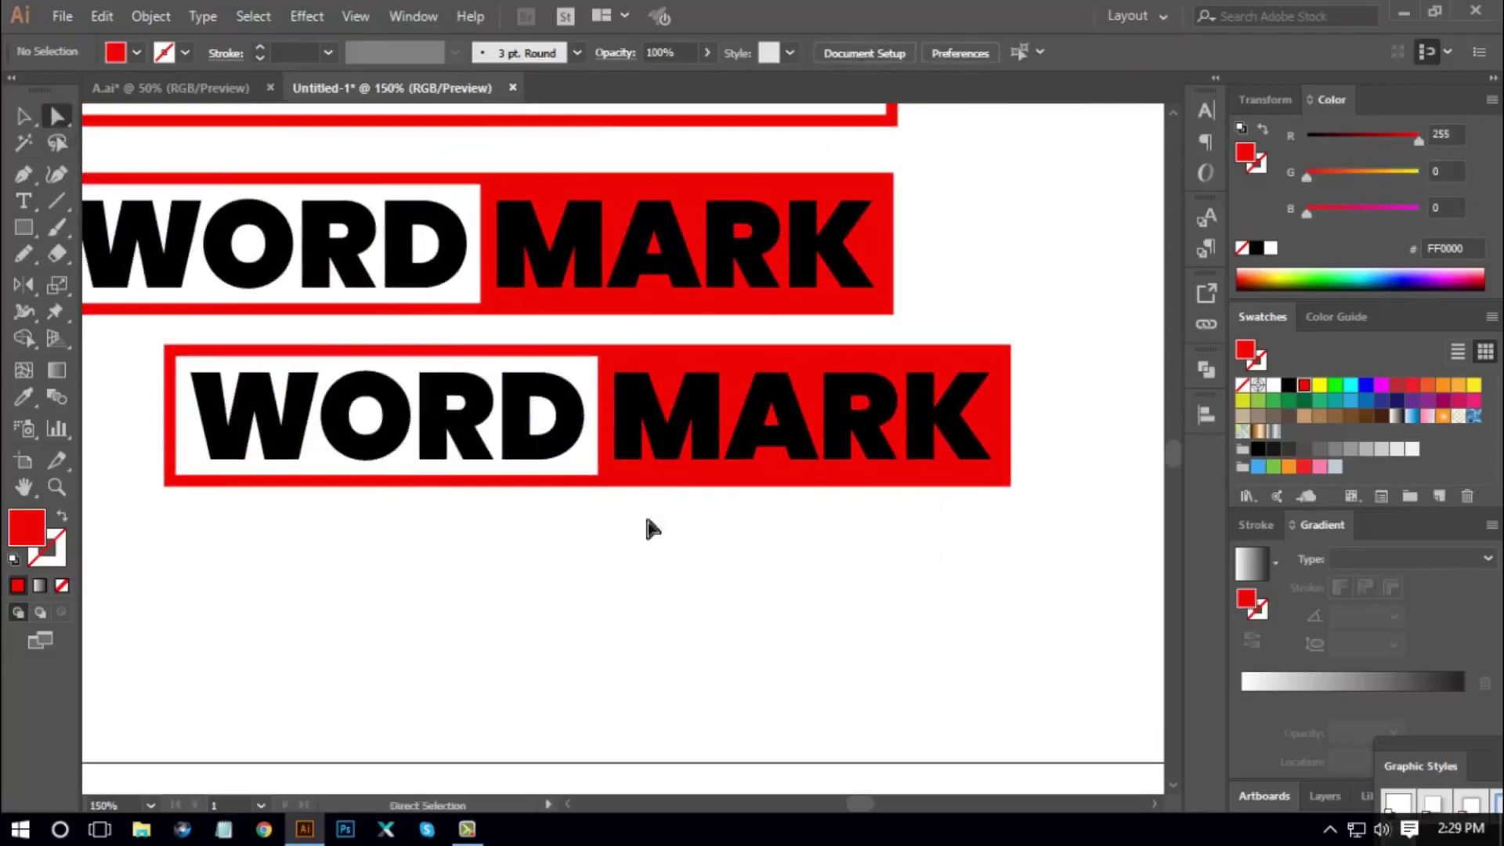
drag(732, 499, 1100, 453)
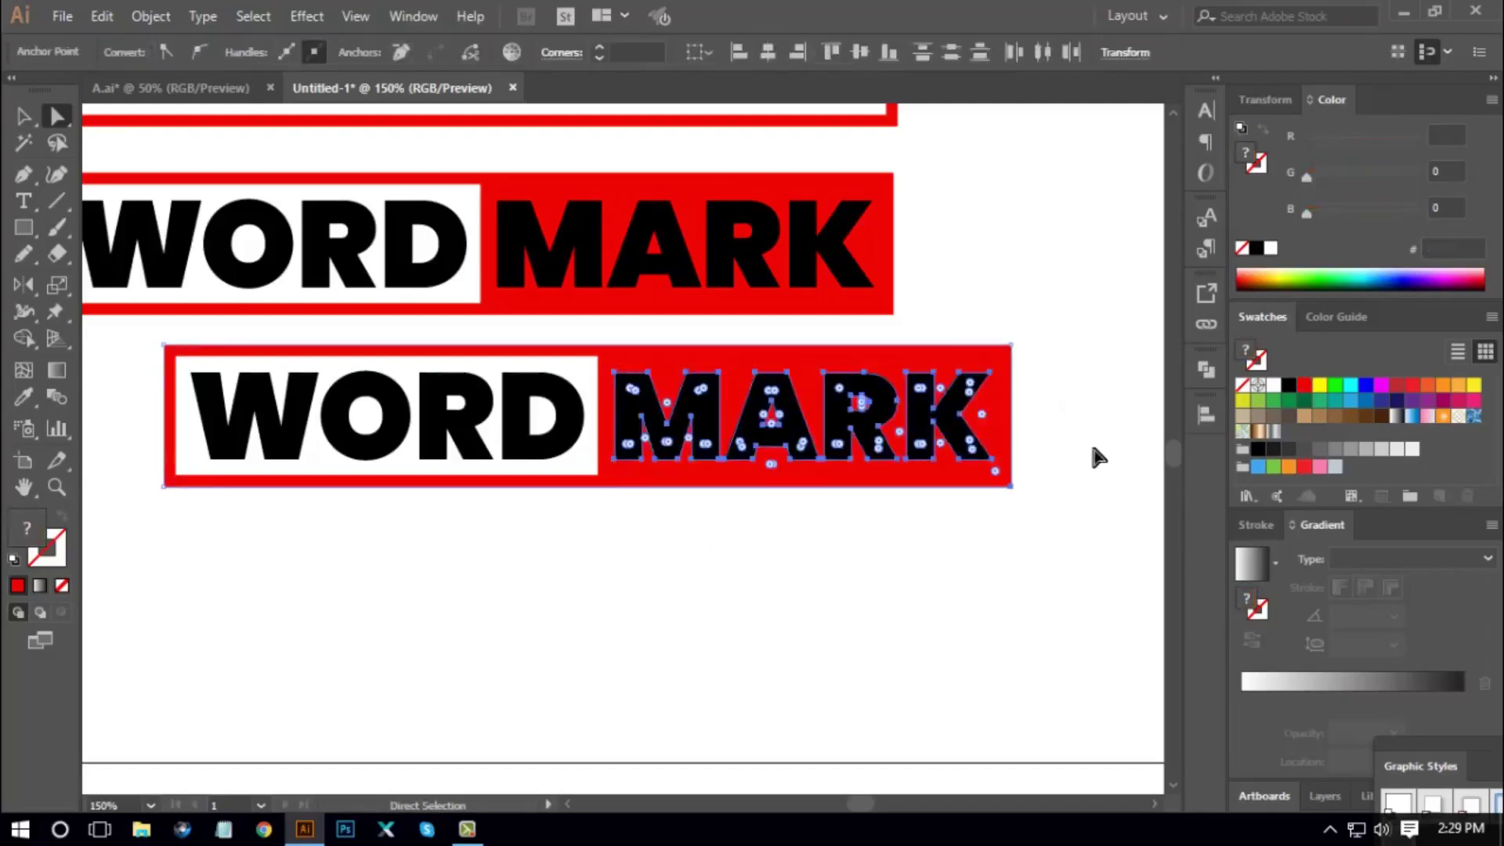
click(1210, 368)
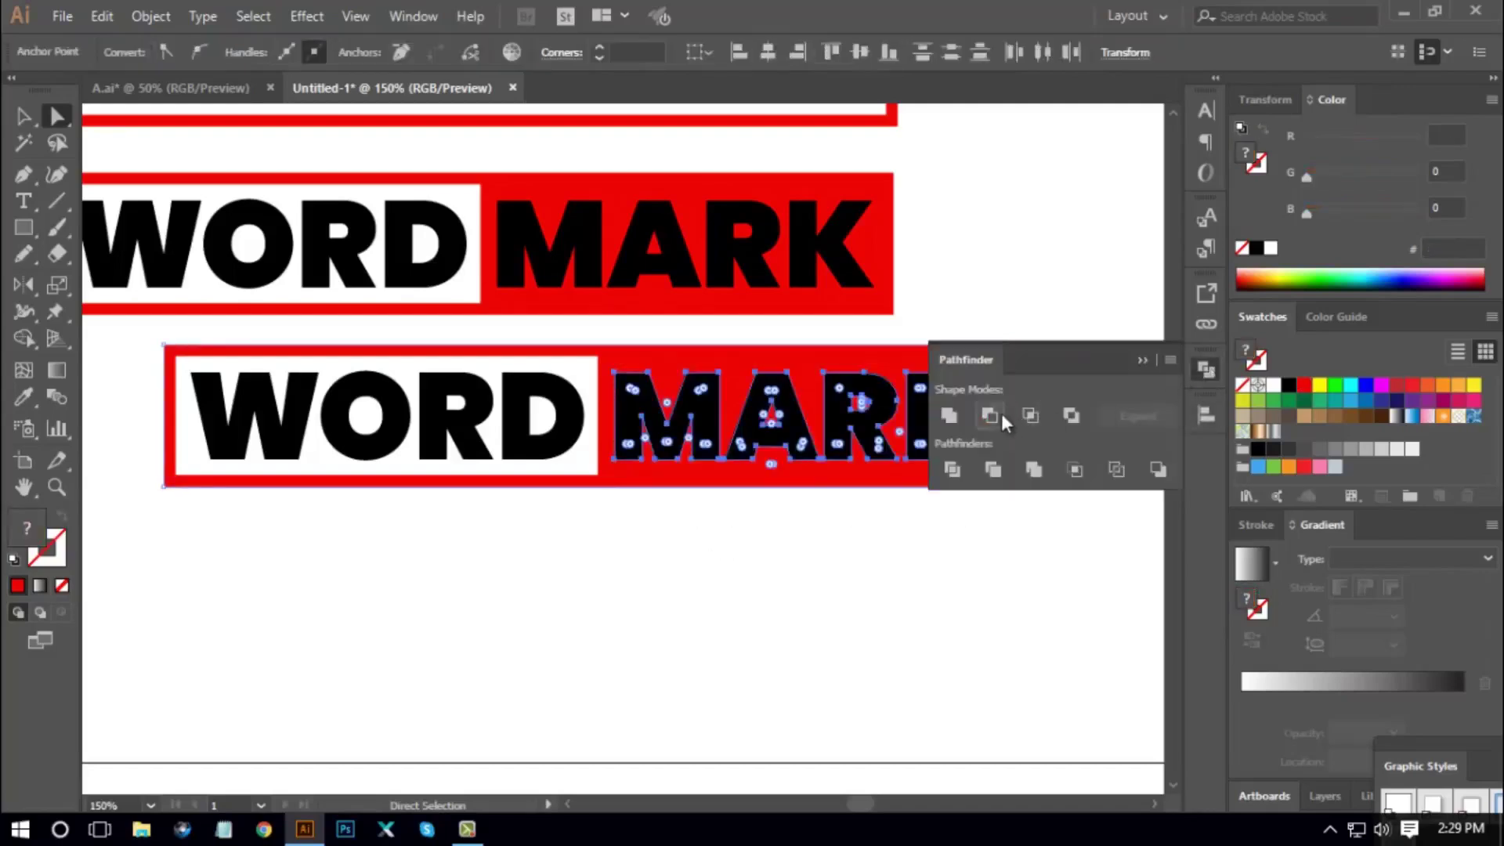
click(993, 415)
click(1206, 374)
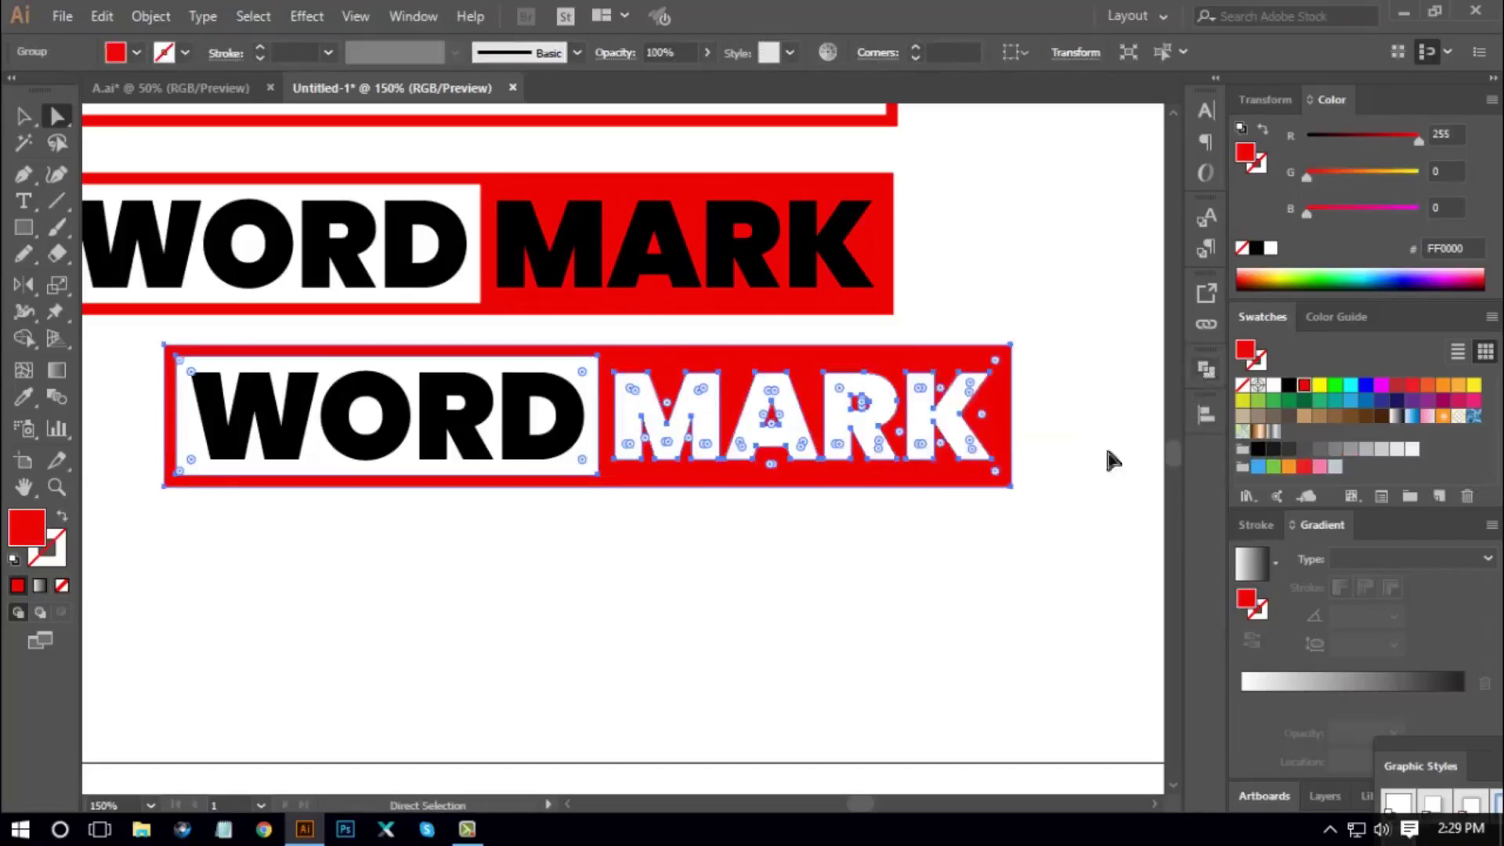
click(949, 585)
key(space)
drag(883, 595, 896, 585)
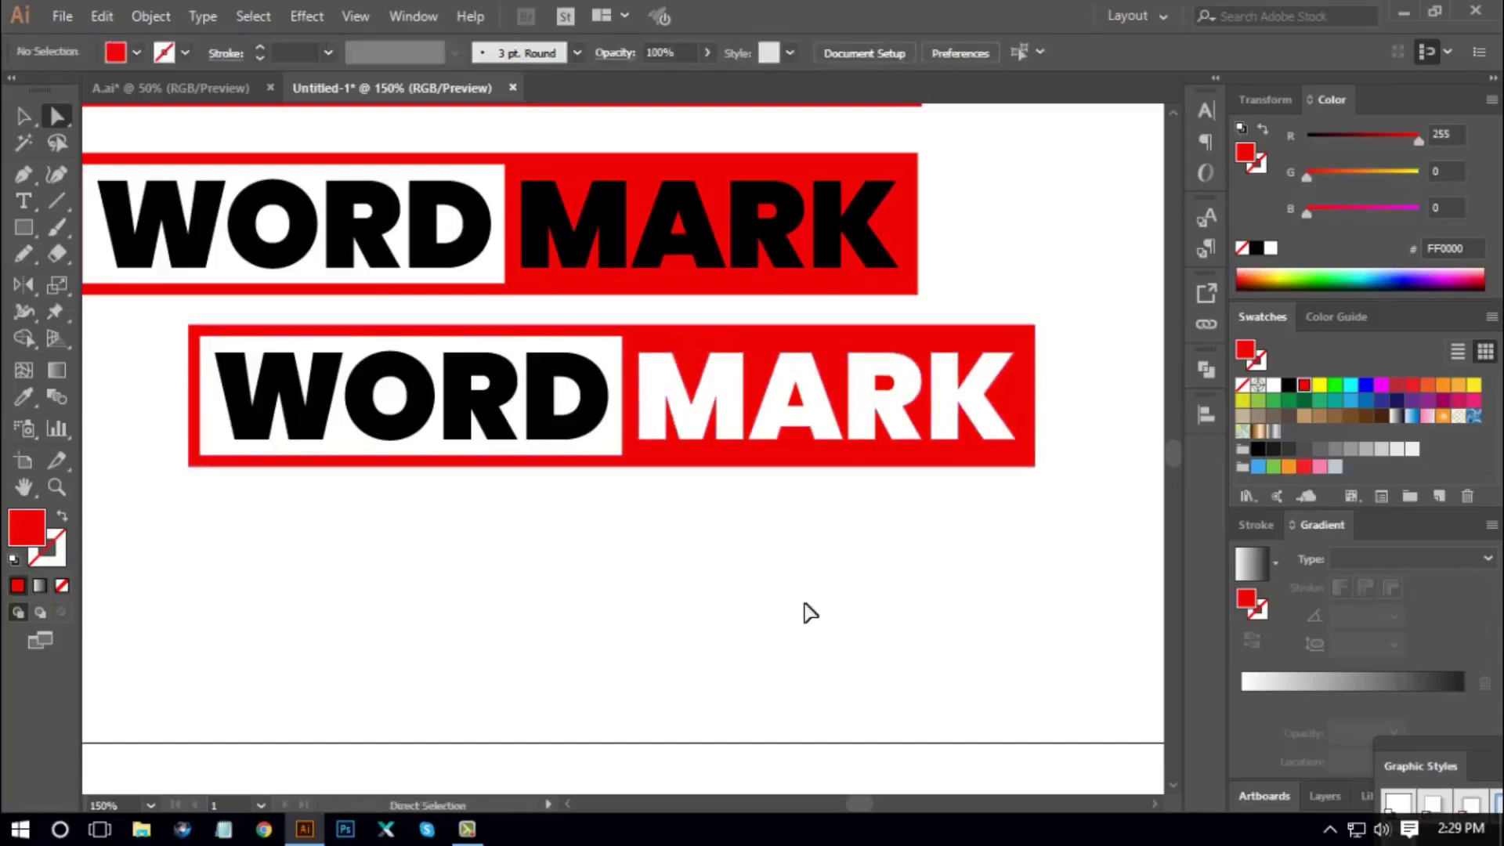
key(ctrl+z)
Extend the M's right leg down past the lowest red frame, and subtract the MARK letters from the red shape with Minus Front
click(865, 601)
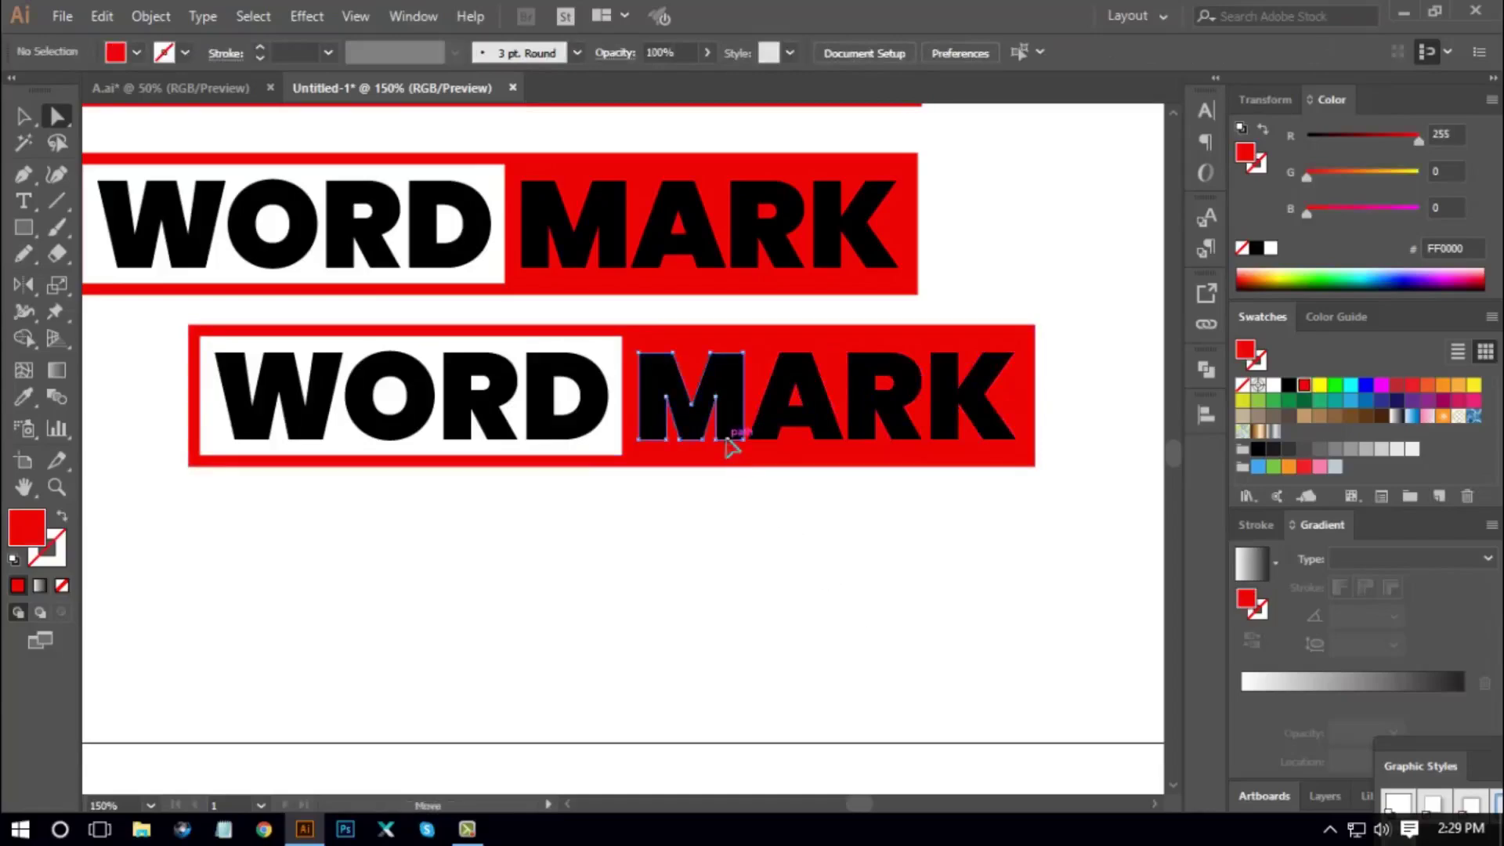
drag(729, 447, 1066, 342)
click(689, 557)
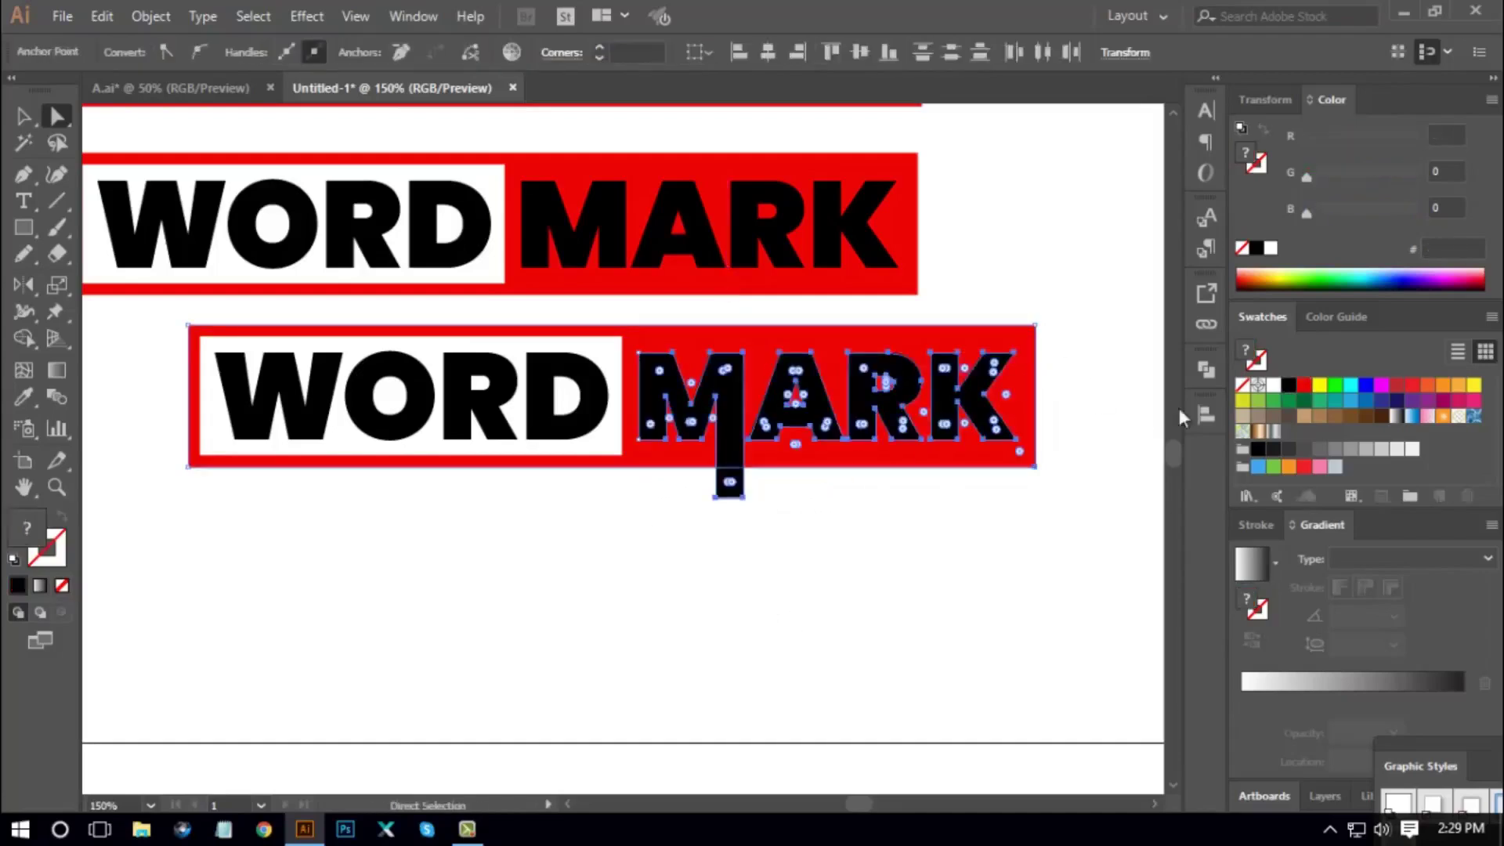
click(1206, 370)
click(991, 417)
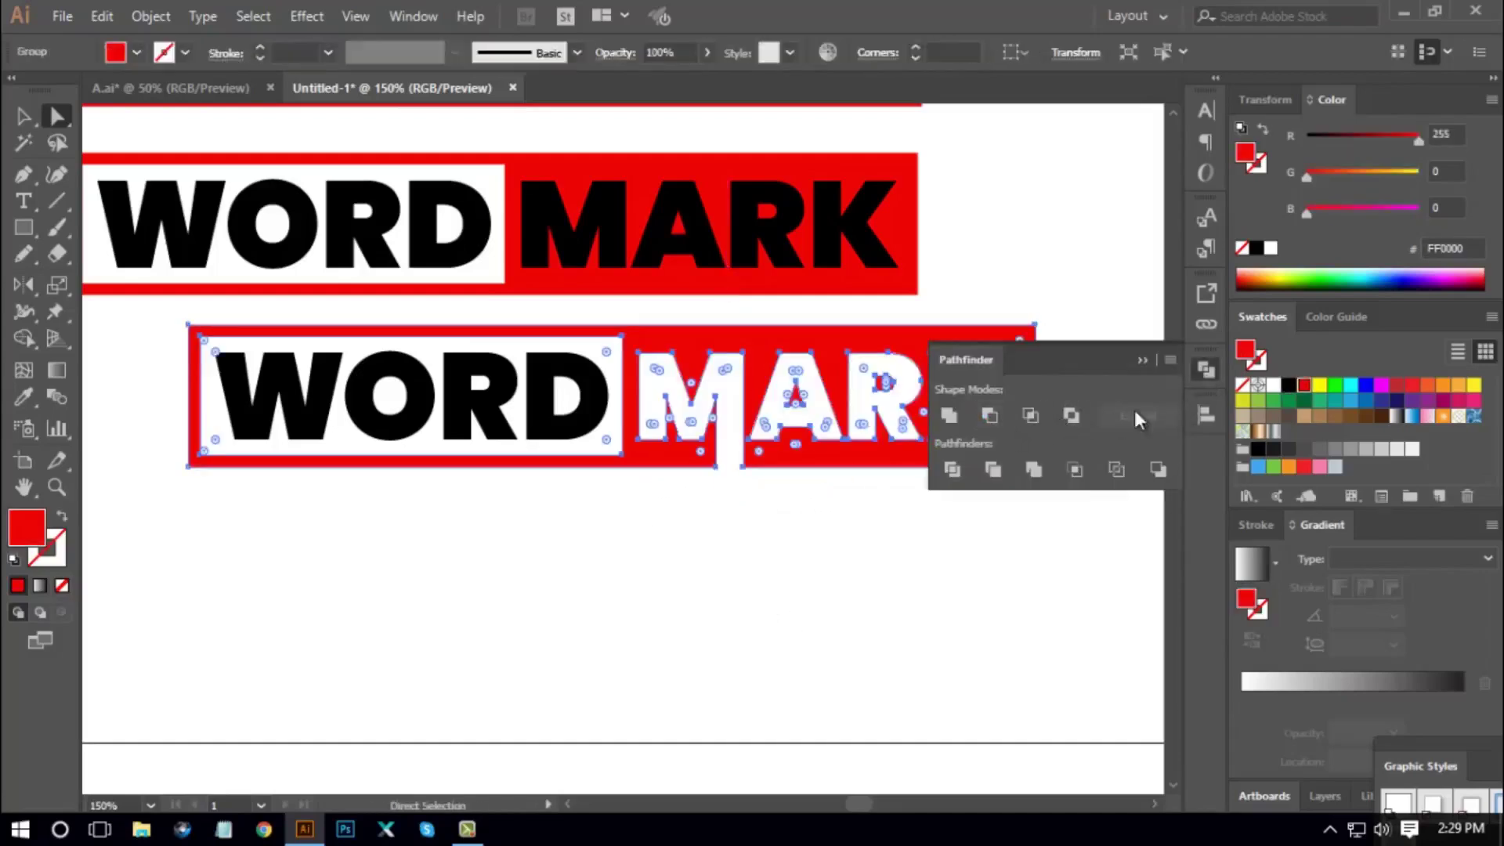
click(1206, 369)
click(953, 572)
drag(953, 572, 945, 544)
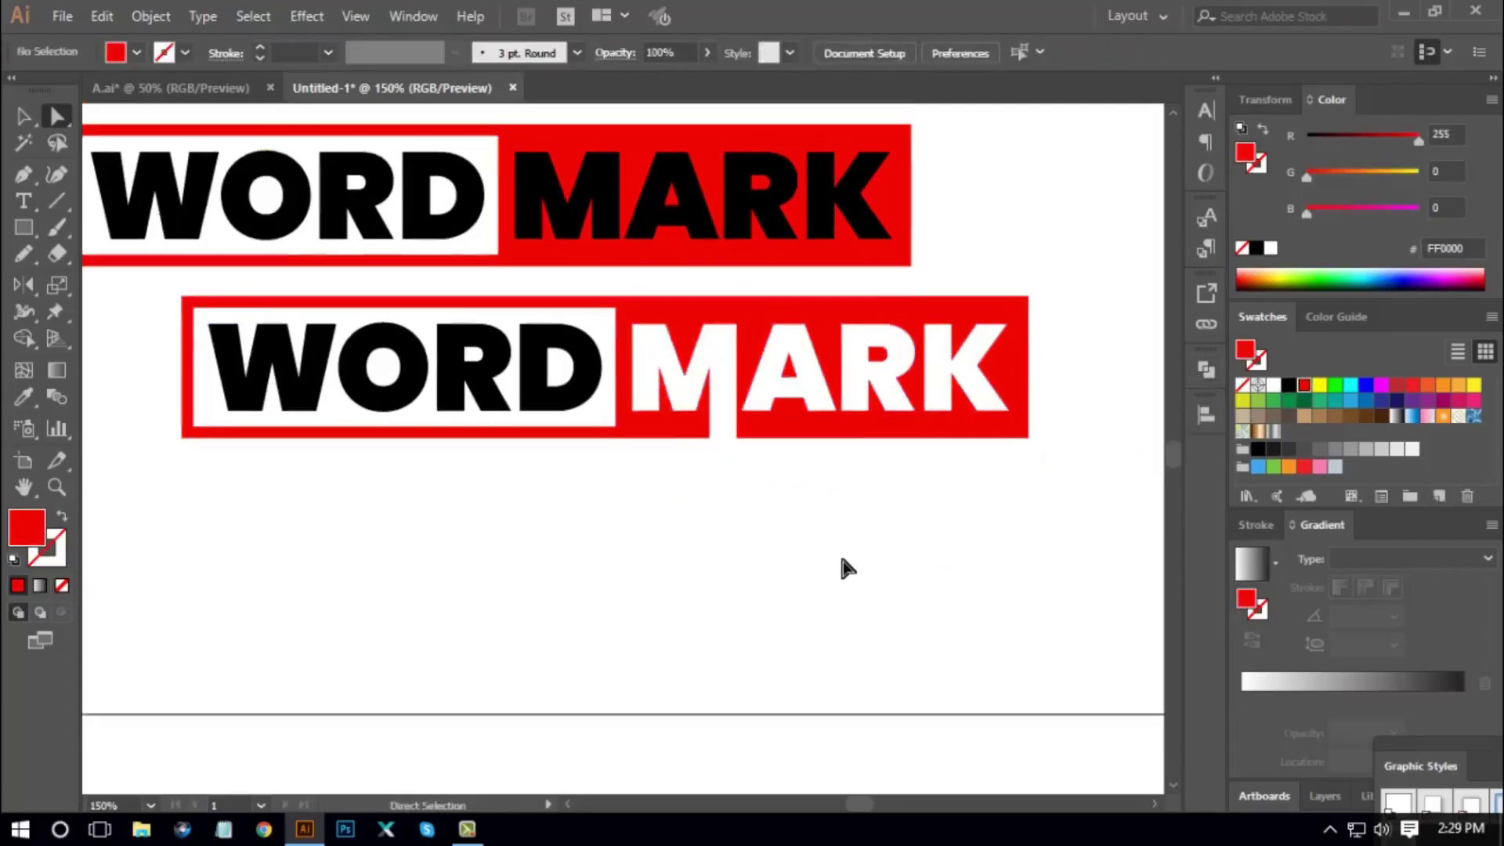
Add an anchor point on the red shape's bottom edge beside the M's cut-out leg, and pull the adjacent corner down into a speech-bubble tail
drag(21, 176, 81, 205)
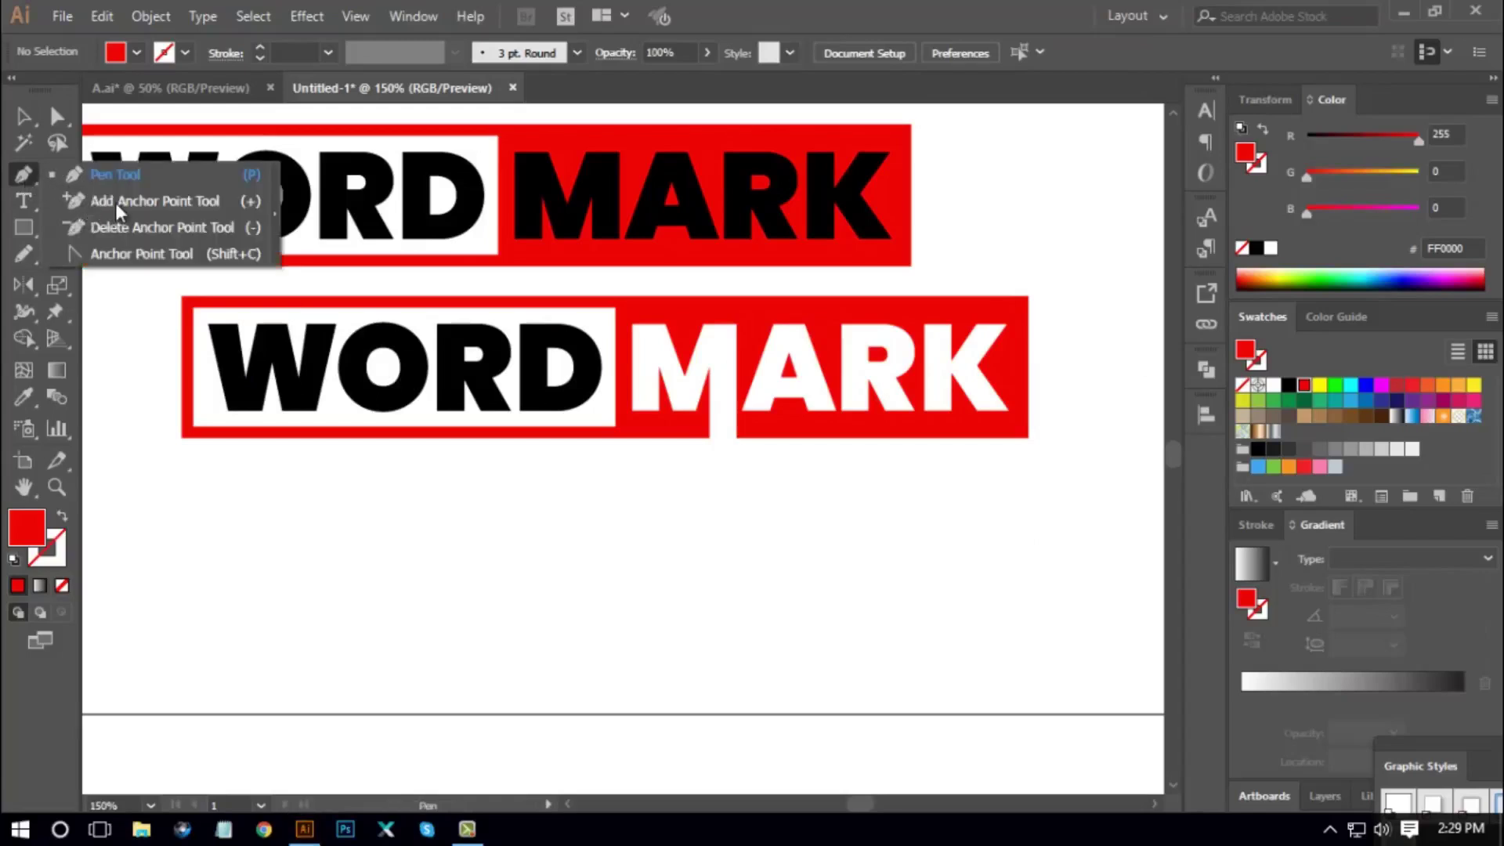
click(103, 205)
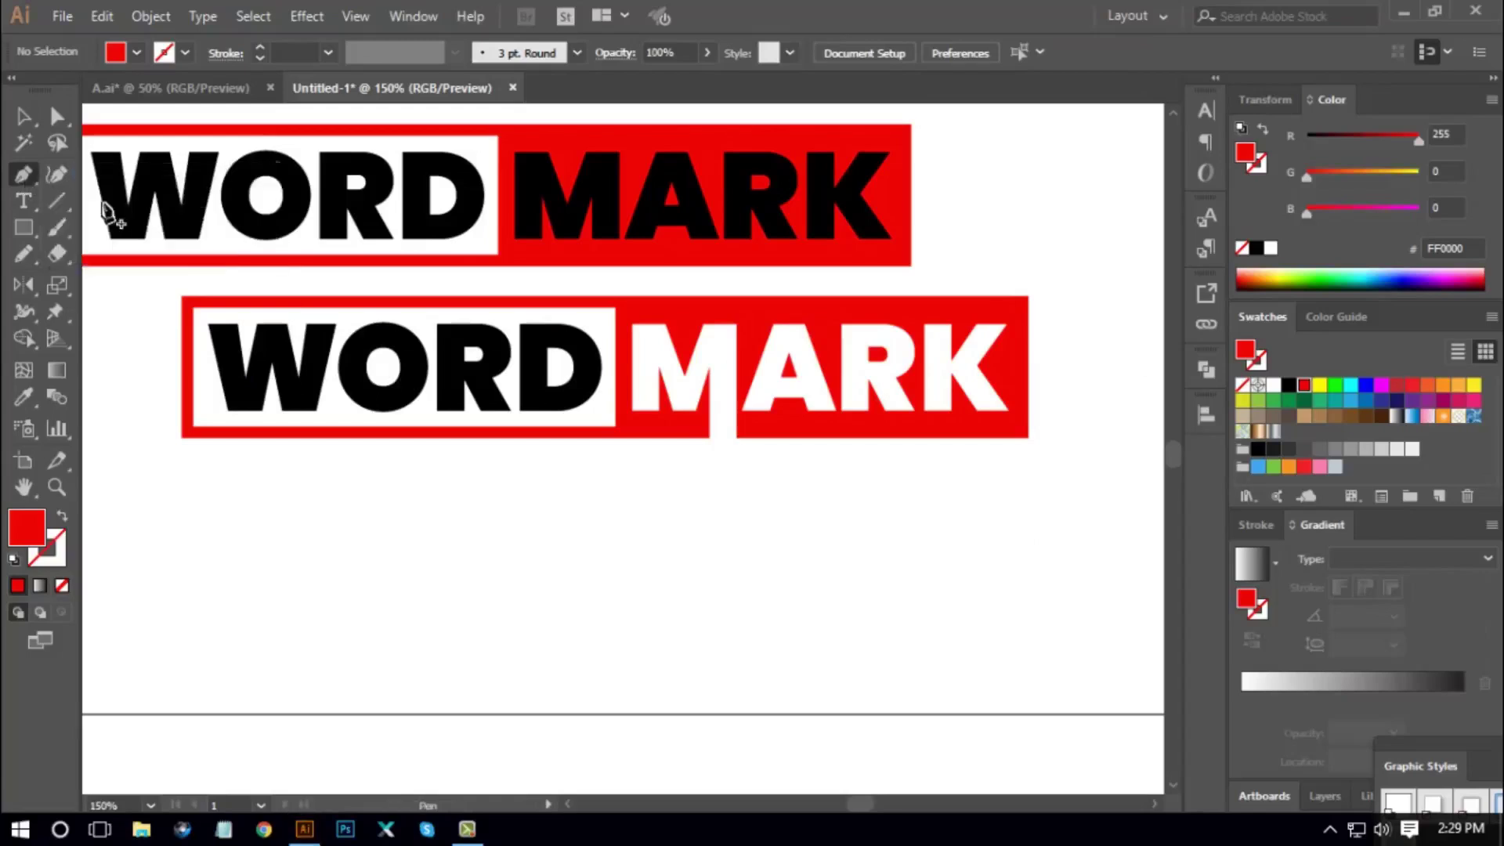
click(769, 439)
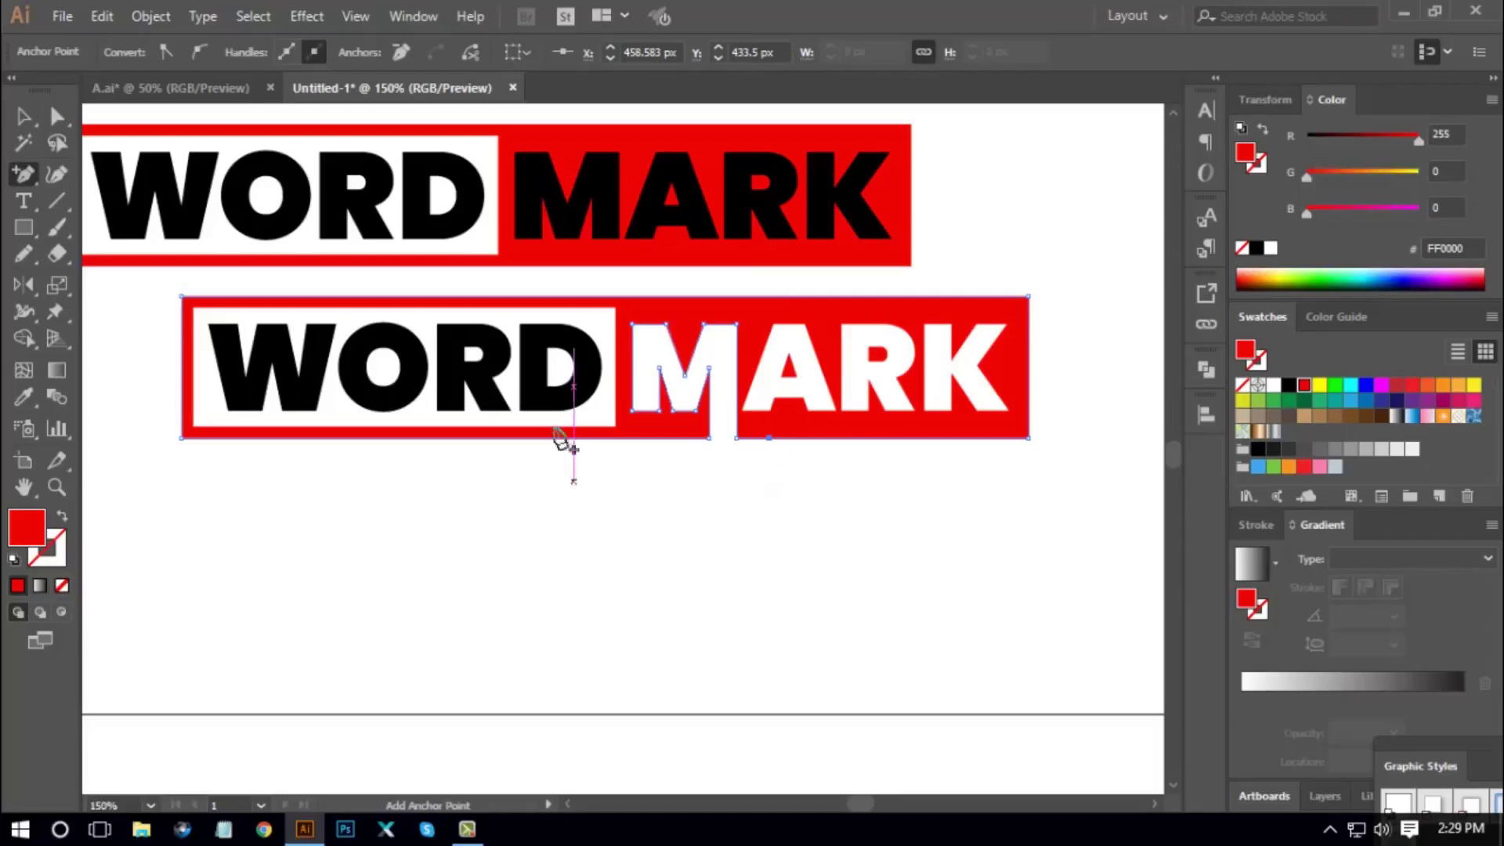
click(58, 118)
click(747, 500)
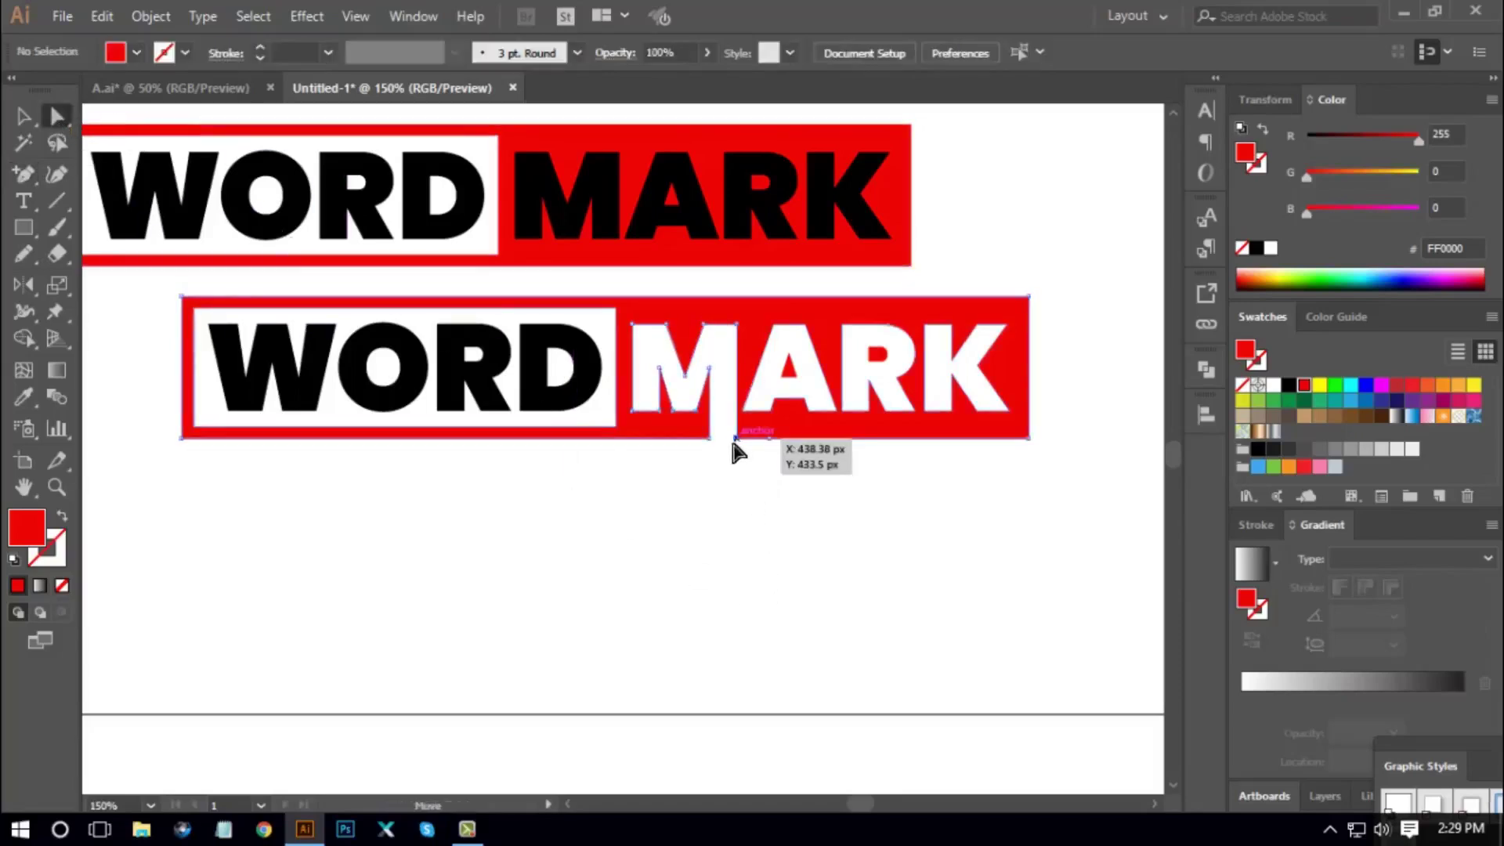
drag(734, 439, 737, 465)
click(814, 491)
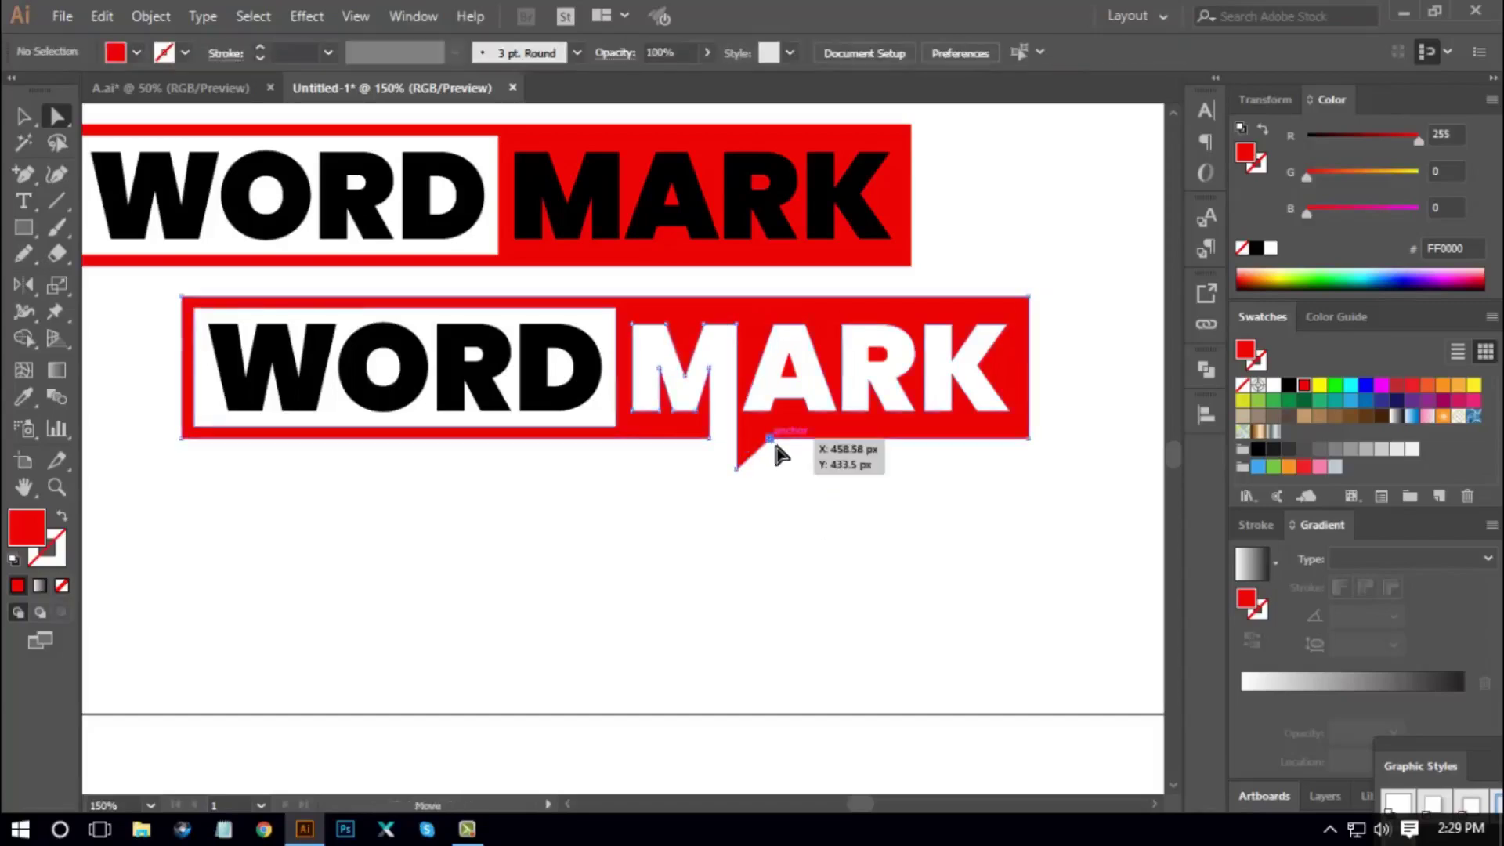
Narrow the speech-bubble tail by nudging its right base anchor left, and nudge its tip slightly downward
click(770, 439)
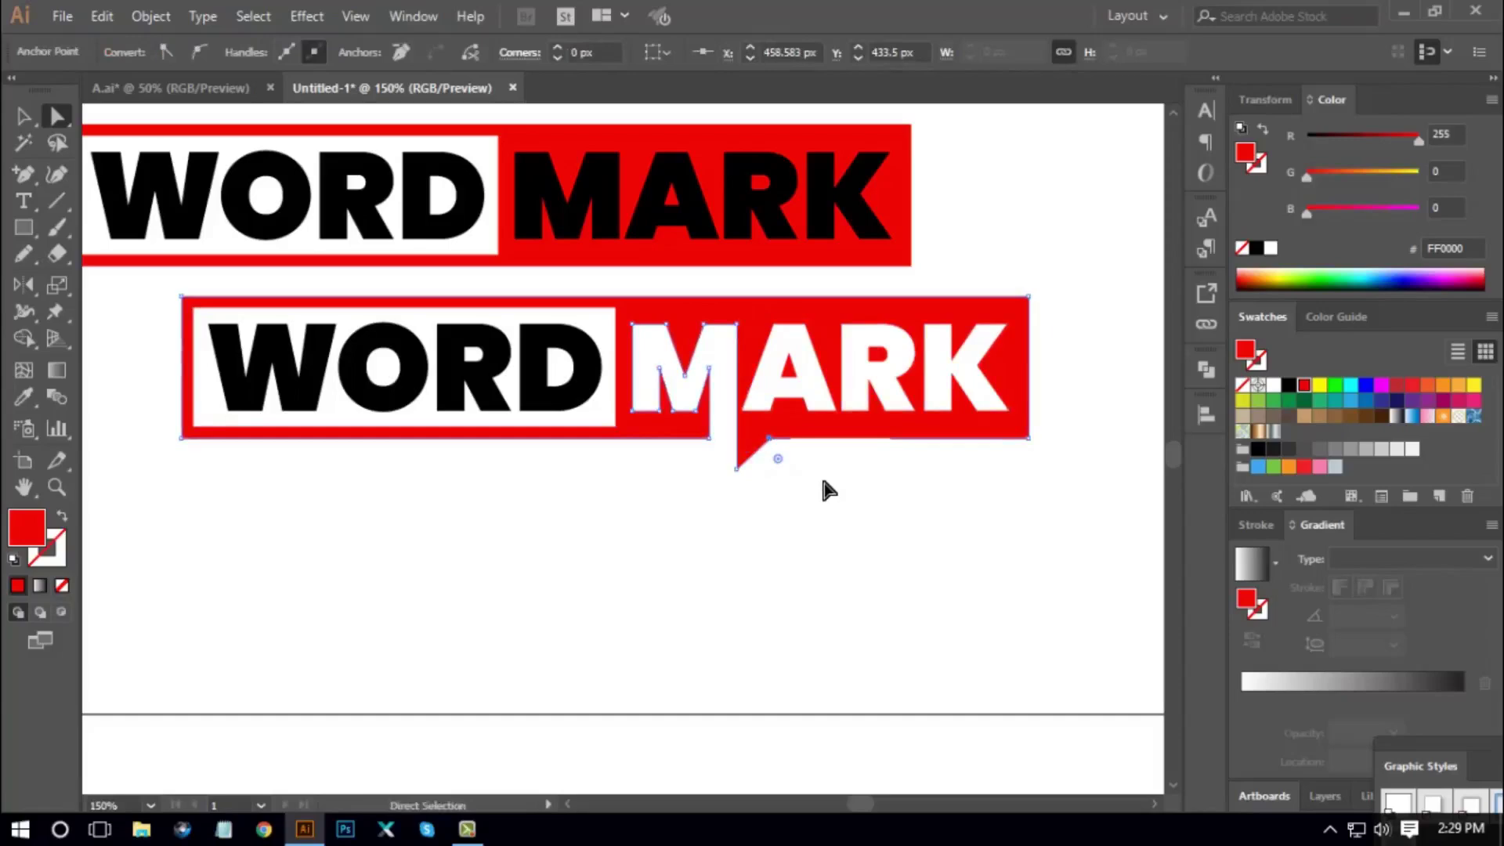
key(Left)
key(Left)
key(Left)
click(809, 492)
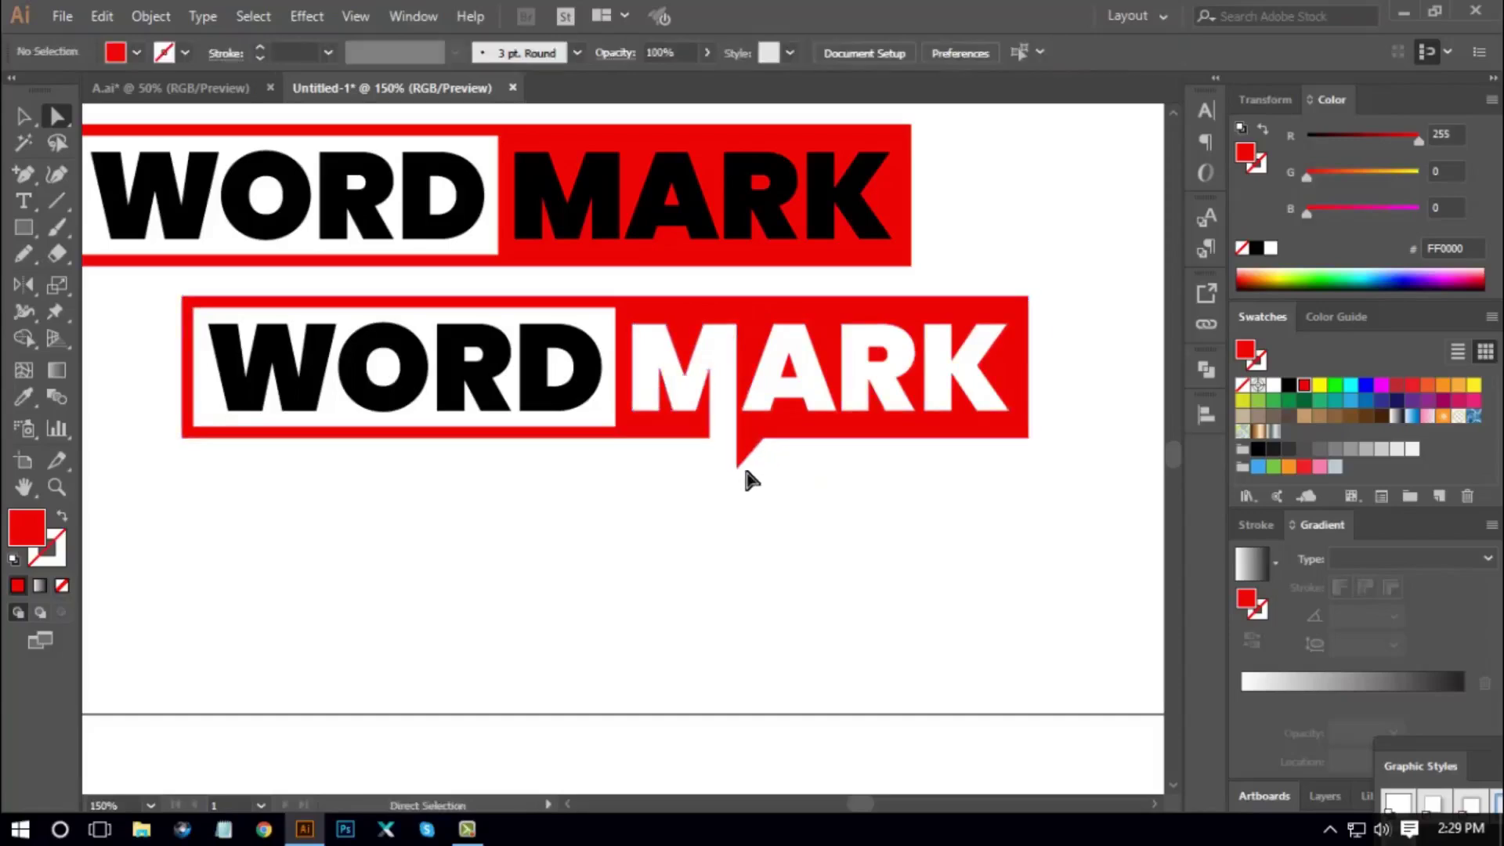
click(736, 467)
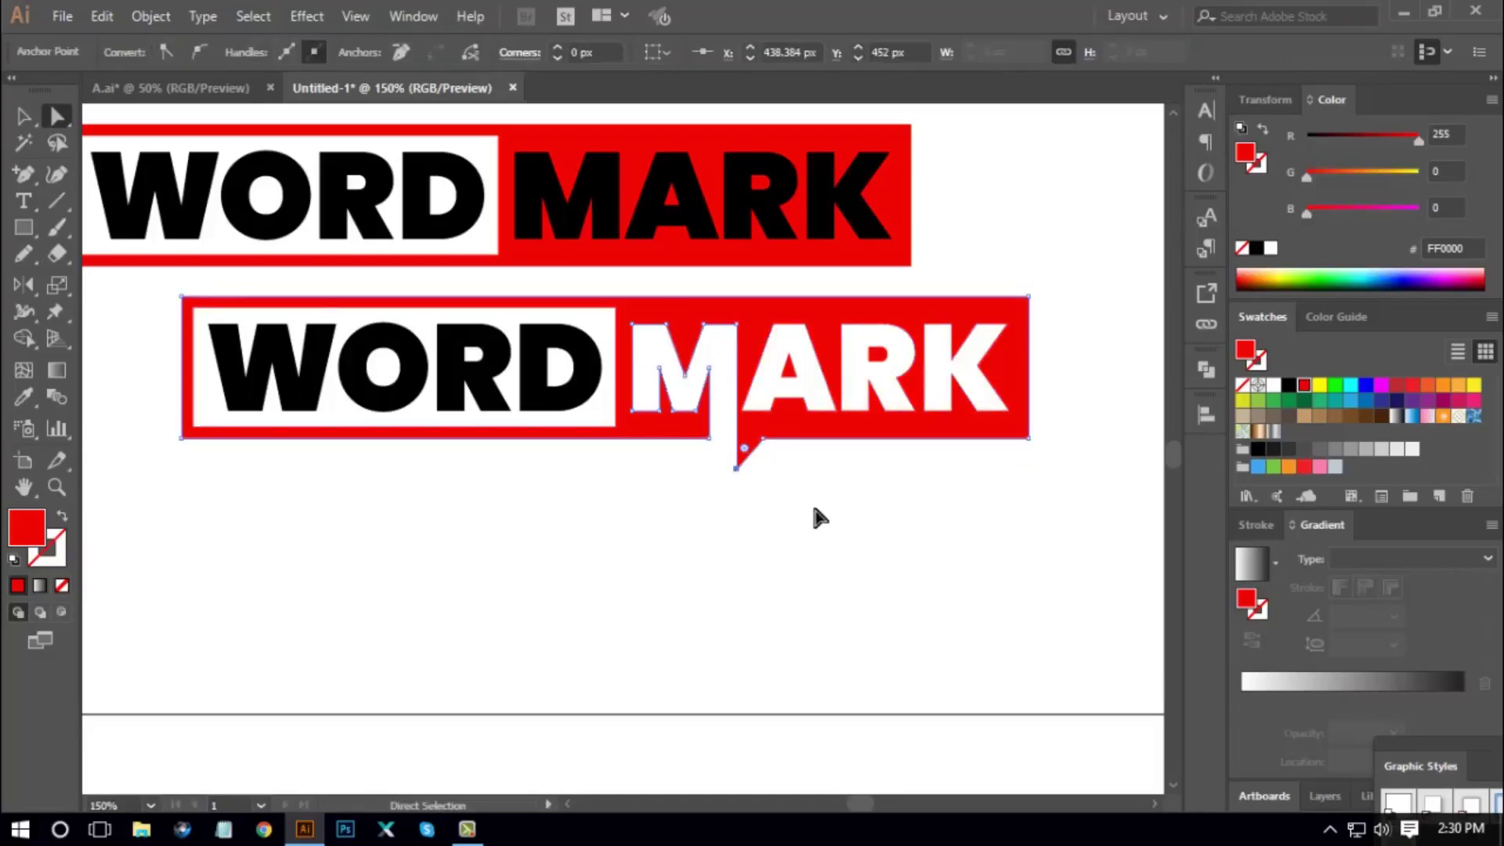
key(Down)
key(Down)
key(Down)
click(848, 541)
key(ctrl+0)
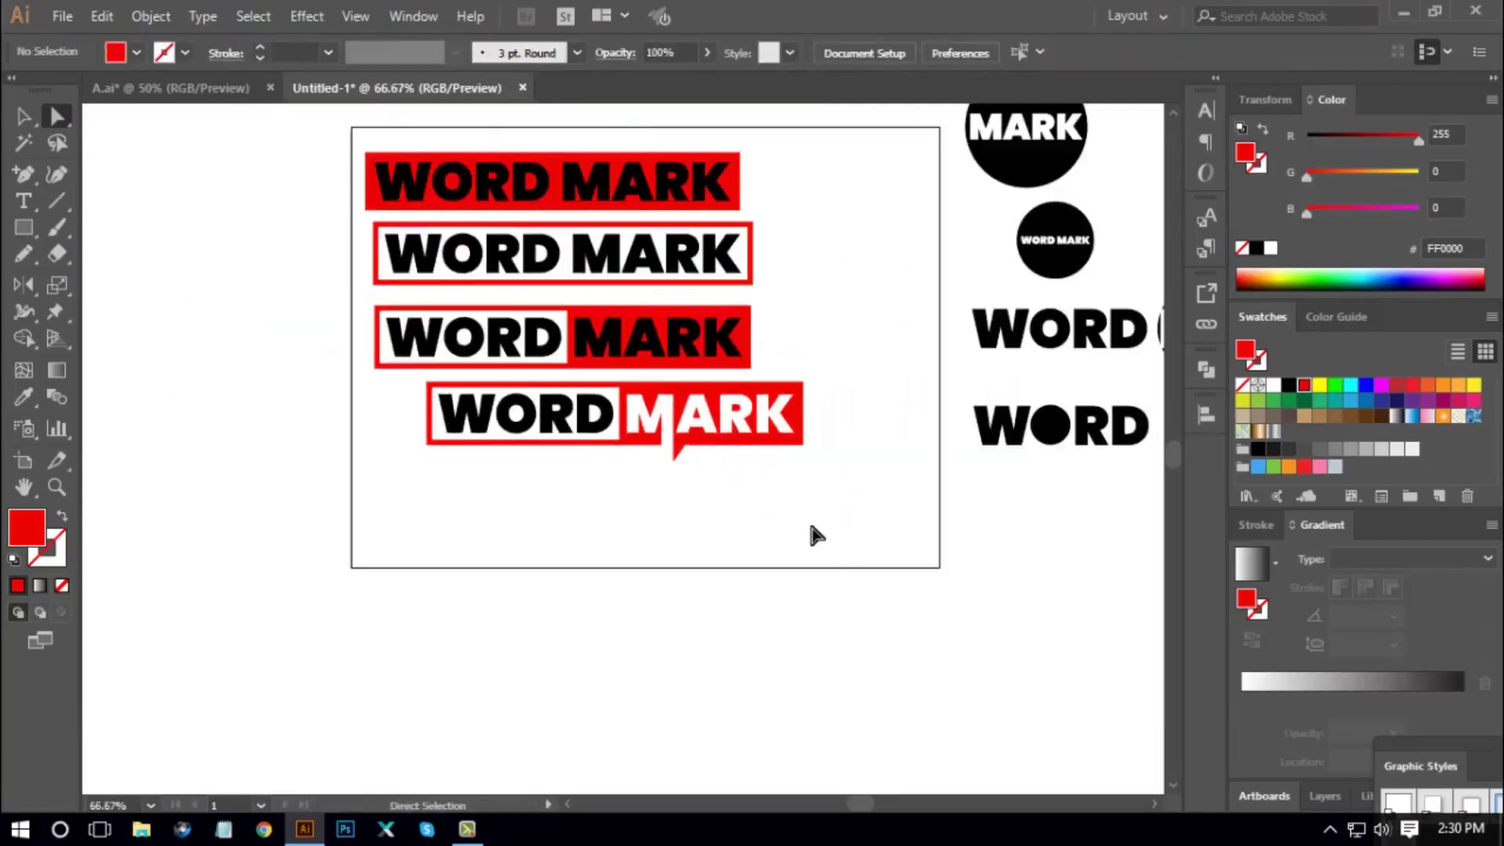
Move the speech-bubble WORD MARK logo off the artboard, to the left of the top red-backed logo
scroll(807, 515, up, 1)
click(31, 119)
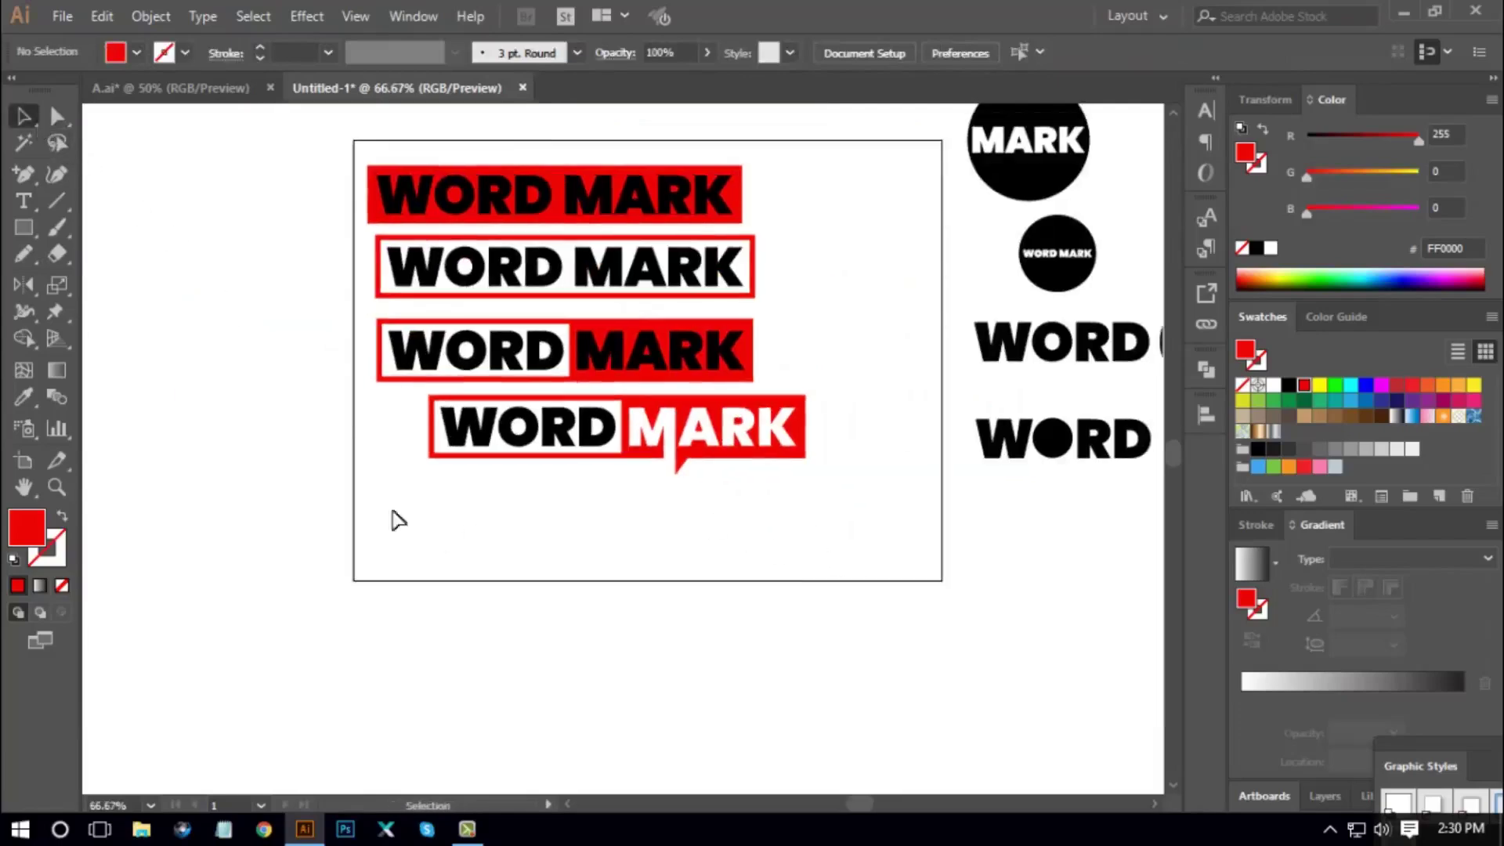
drag(356, 500, 837, 415)
key(a)
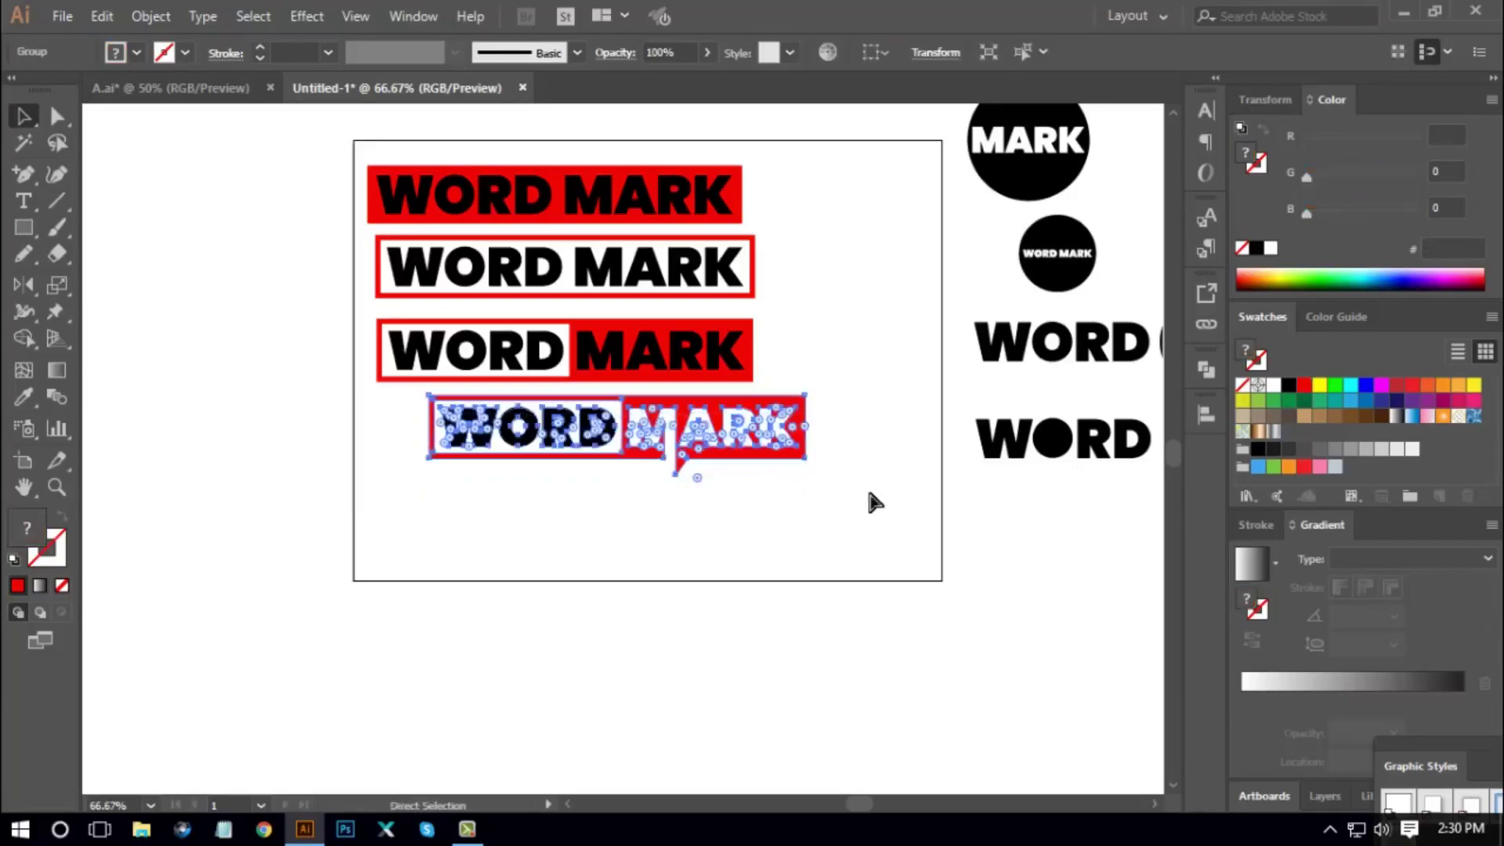
click(862, 511)
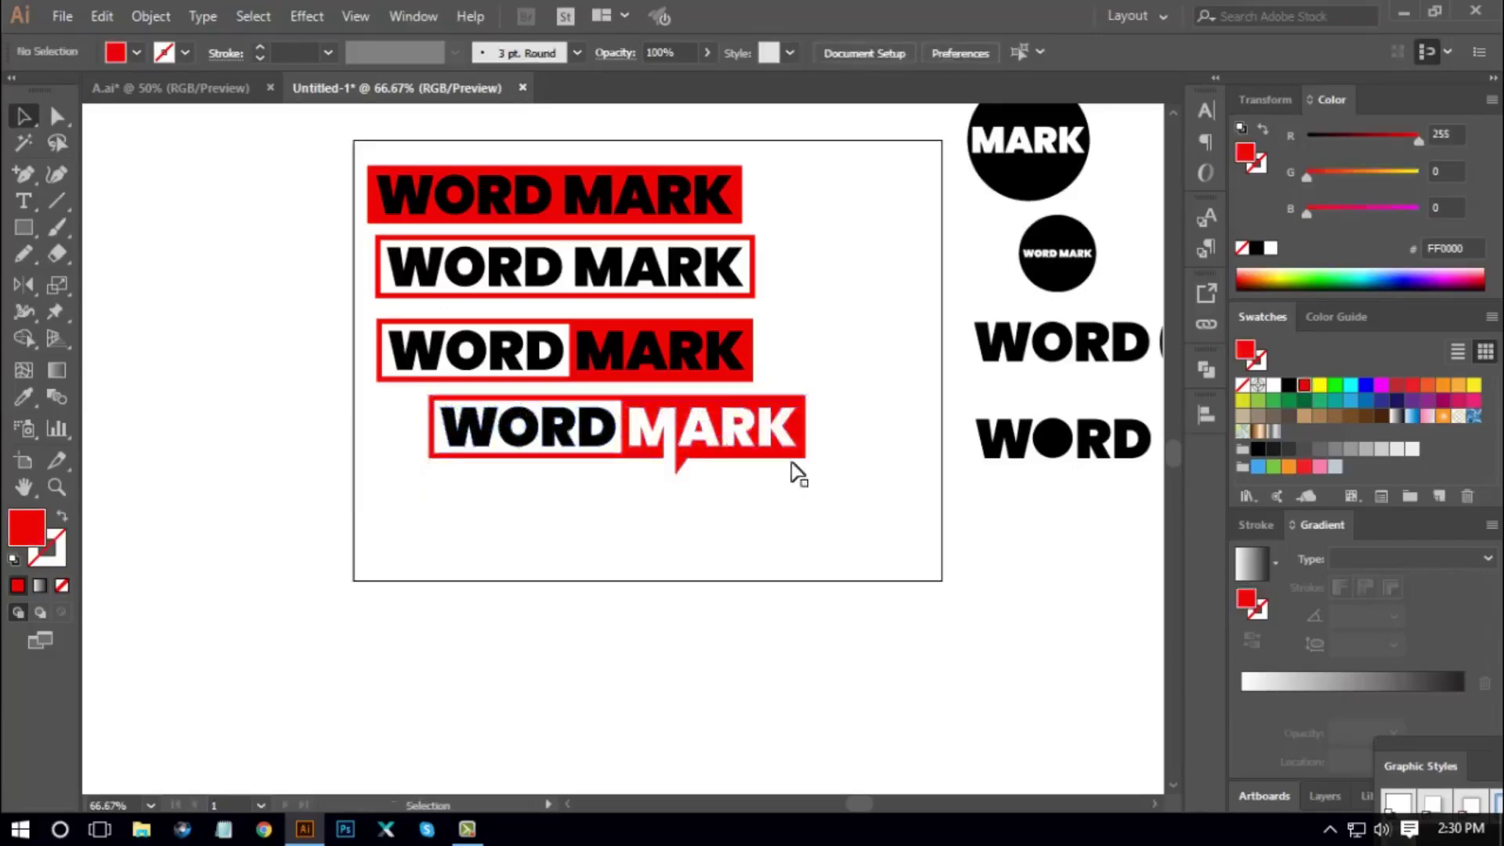
drag(793, 426, 336, 228)
Place another copy of the half-filled WORD MARK logo in the lower part of the artboard
drag(707, 505, 739, 514)
drag(422, 431, 787, 508)
click(874, 592)
Erase the left edge of the red frame on the lowest half-filled WORD MARK copy, flush with the start of the W
key(ctrl+plus)
key(ctrl+plus)
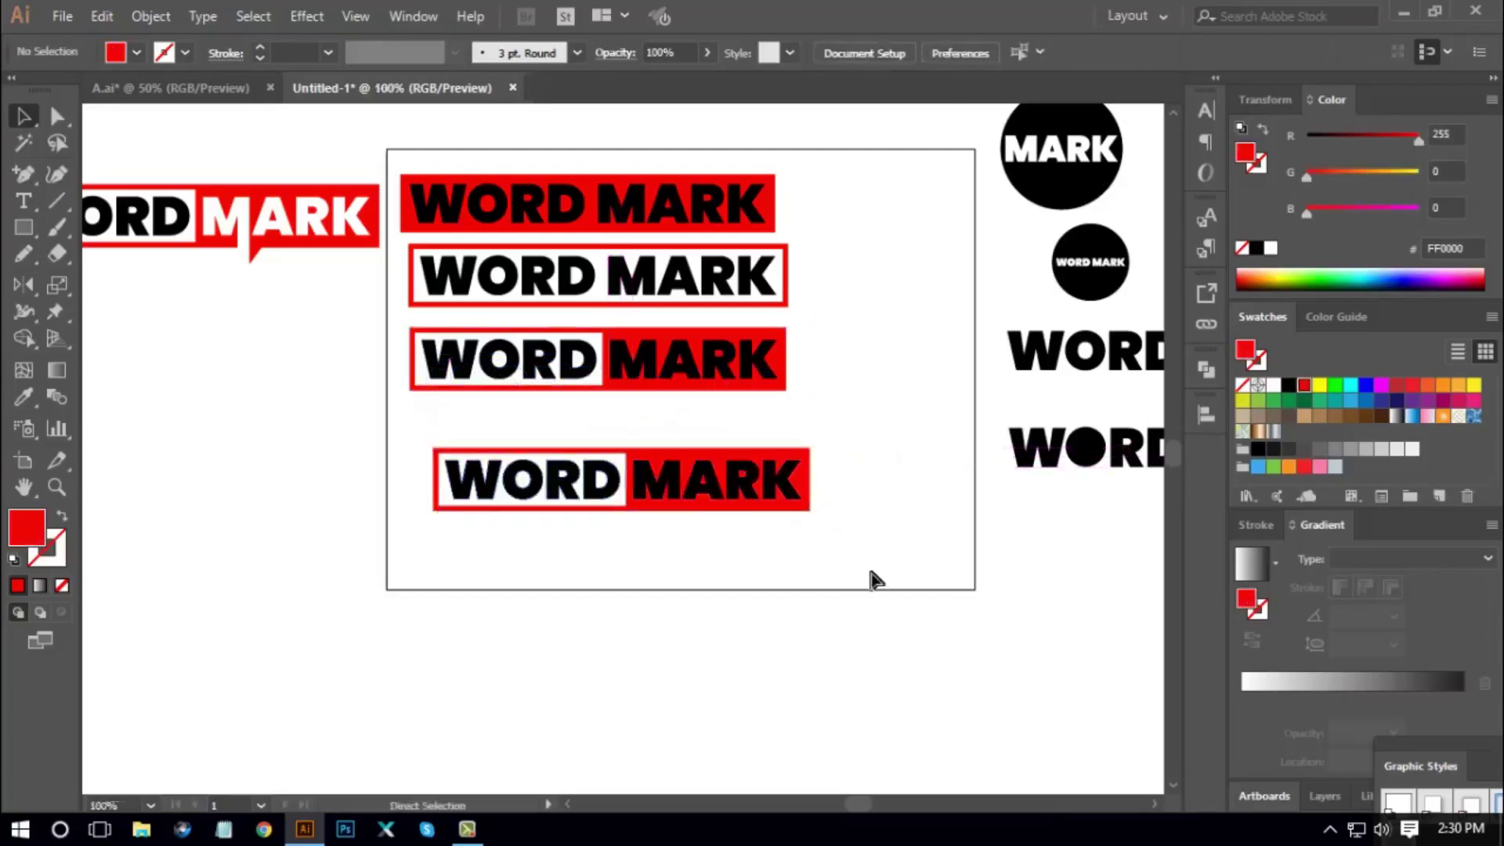
drag(842, 662, 843, 547)
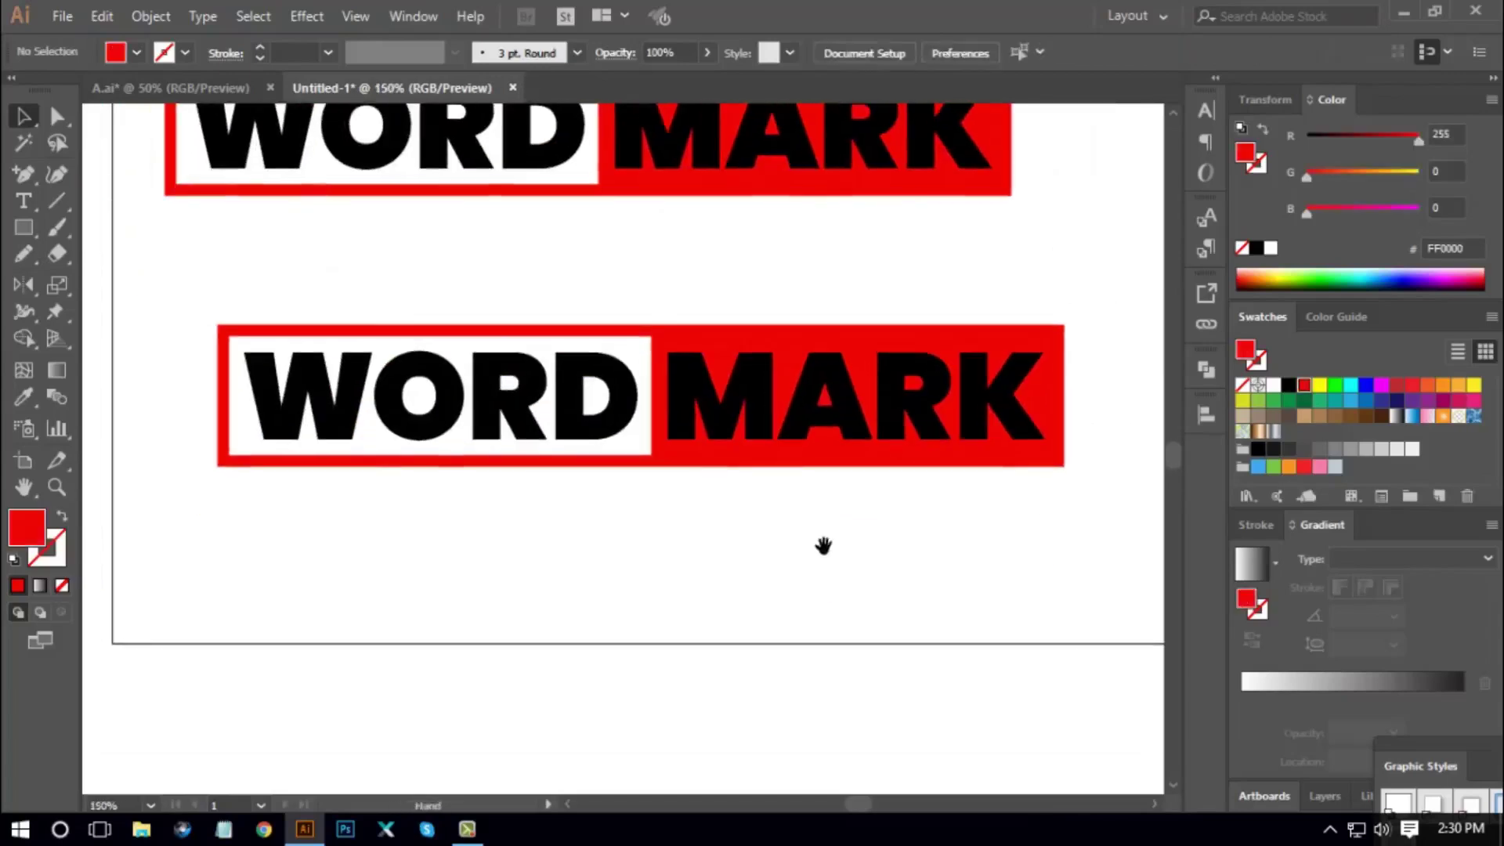
click(691, 467)
click(708, 565)
drag(637, 548, 726, 557)
drag(256, 376, 327, 376)
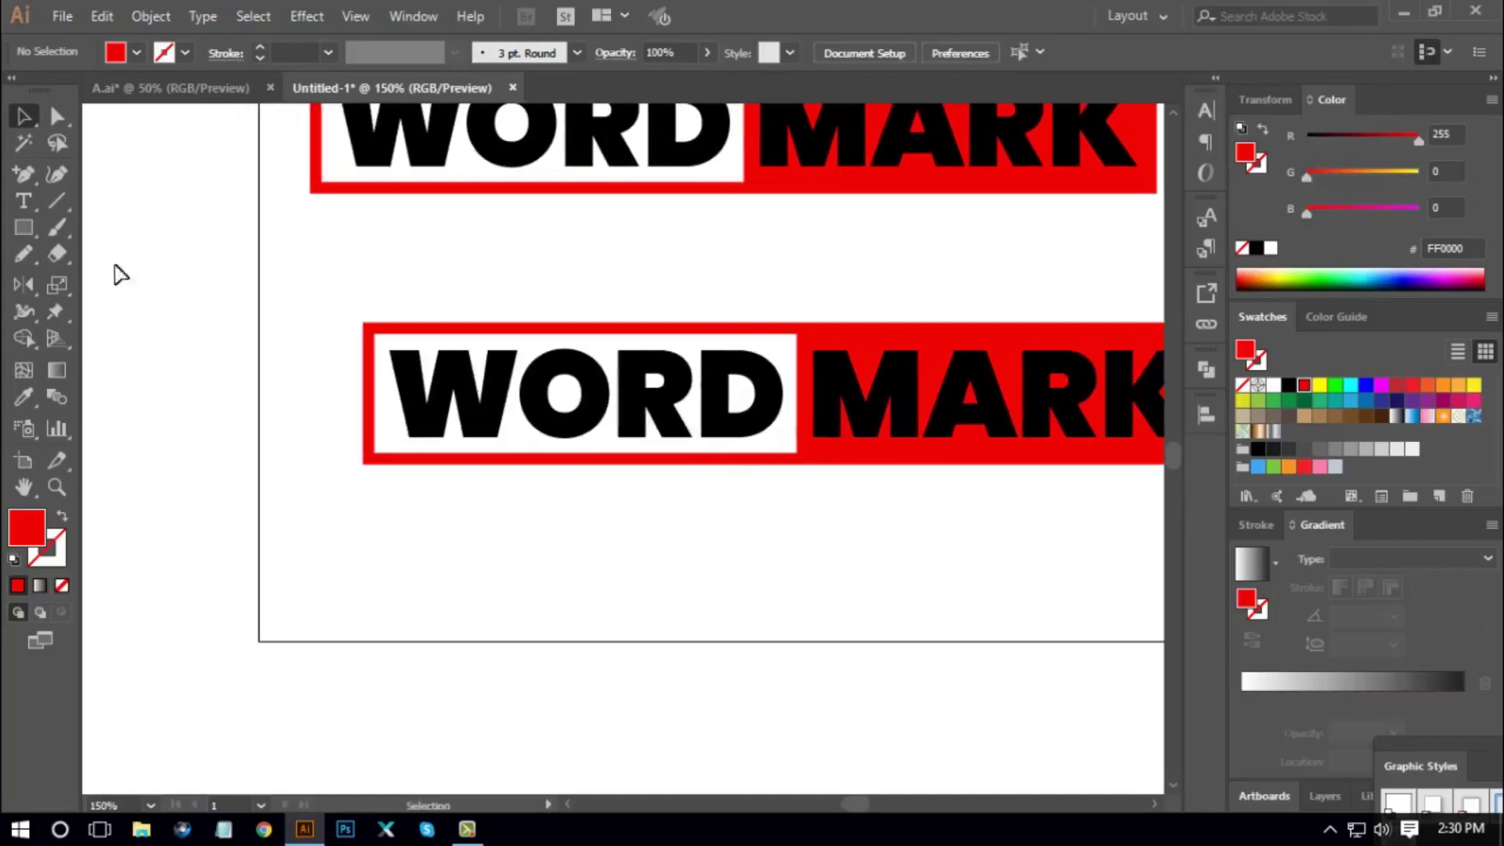
click(66, 252)
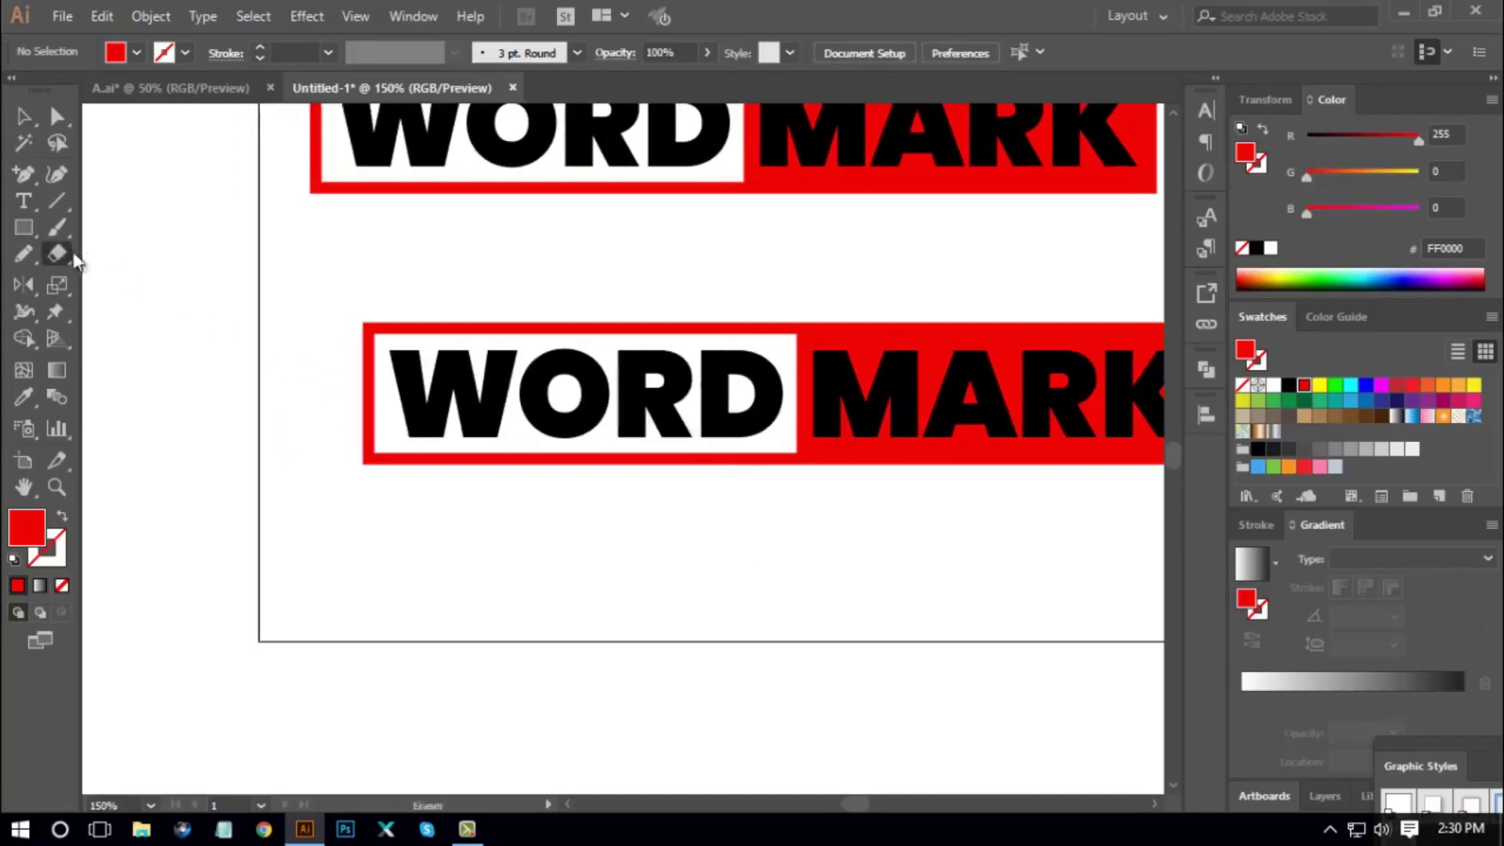
click(57, 116)
click(394, 462)
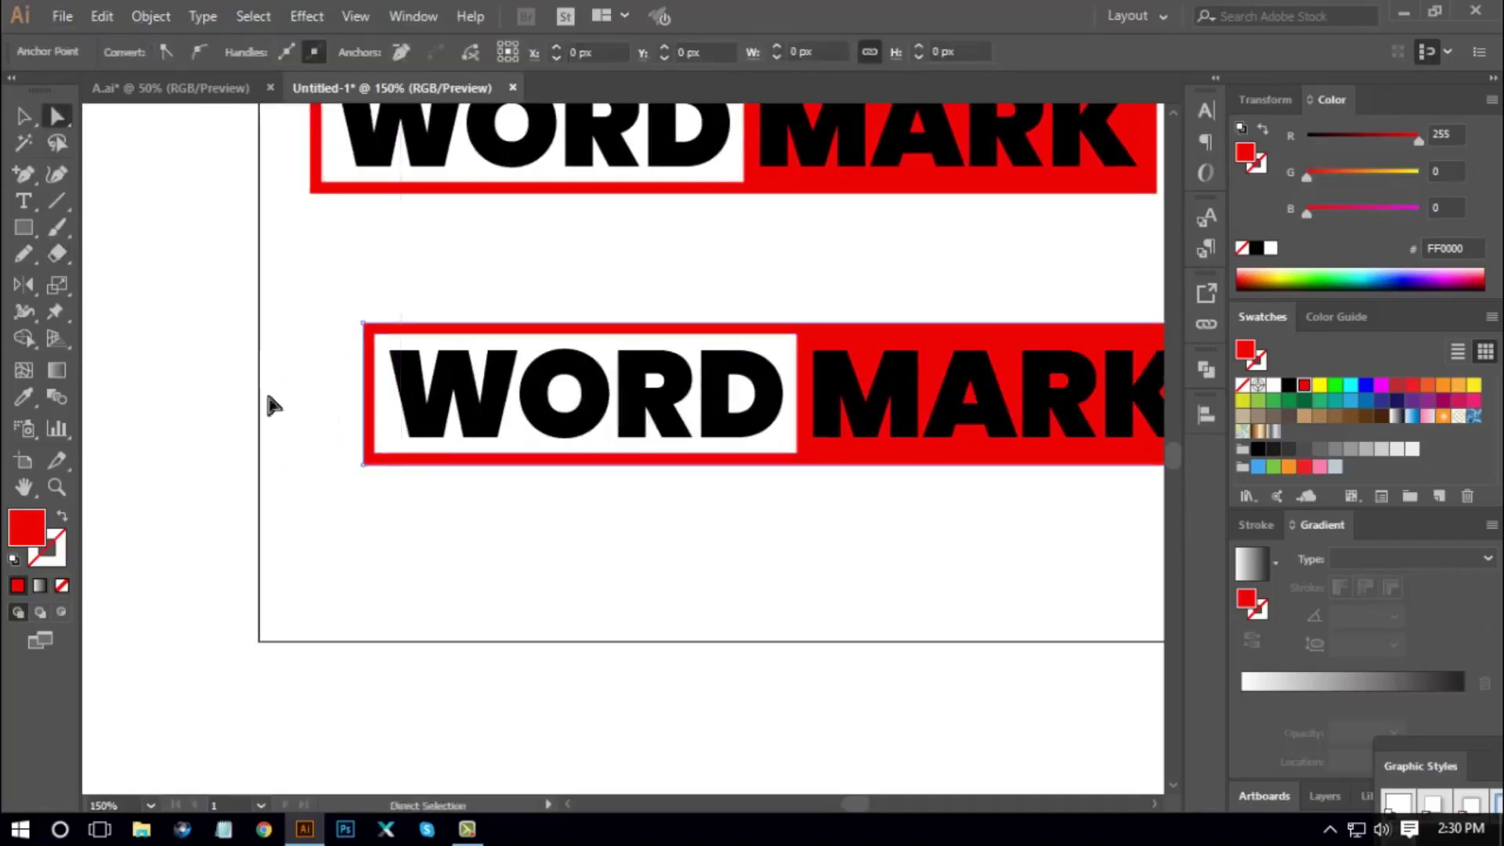
click(59, 252)
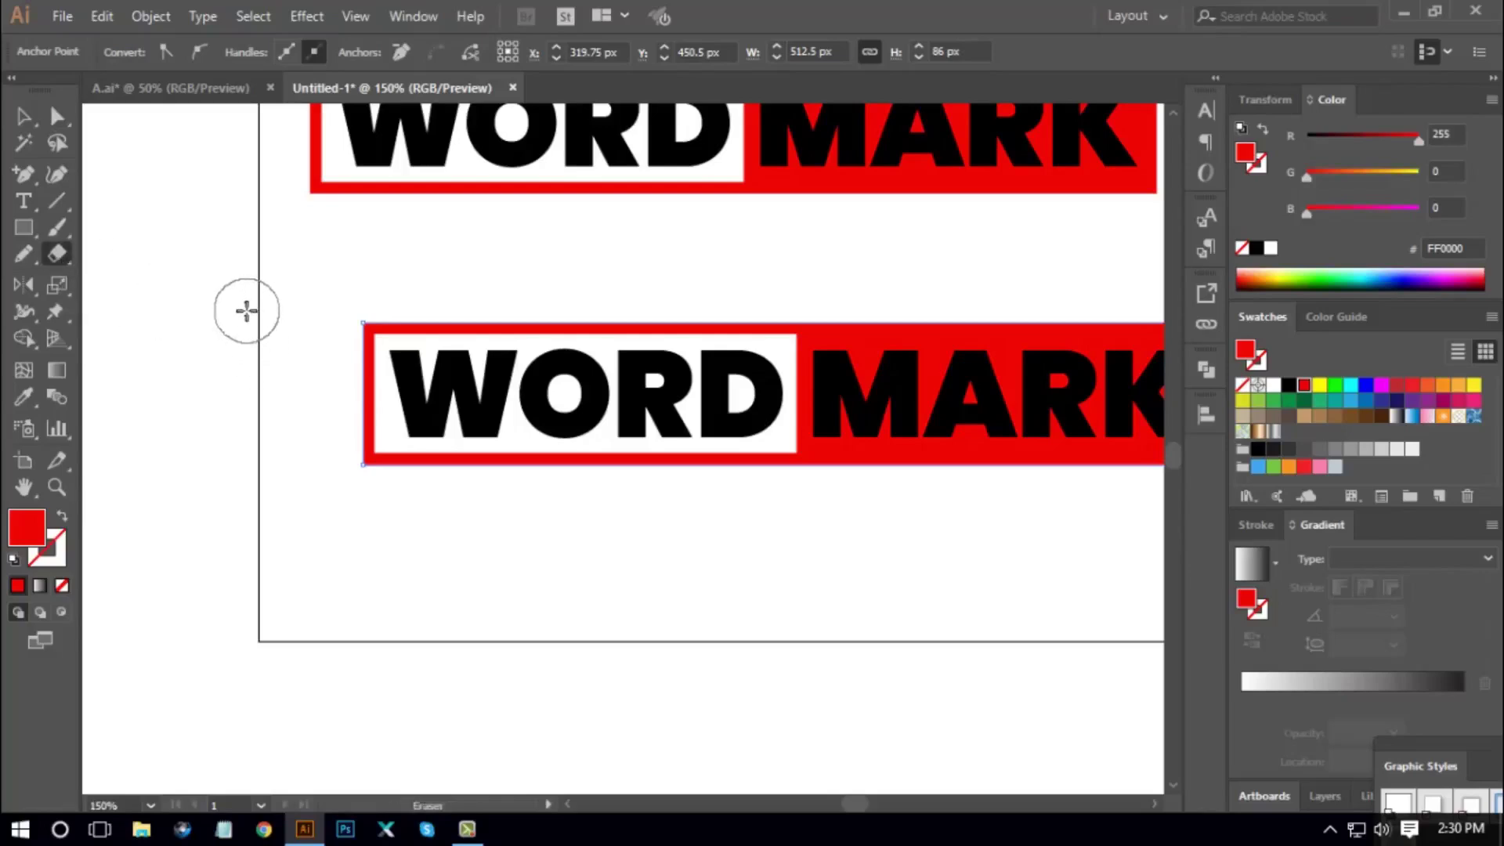
mouse_move(226, 281)
mouse_down()
mouse_move(332, 517)
mouse_move(388, 559)
mouse_up()
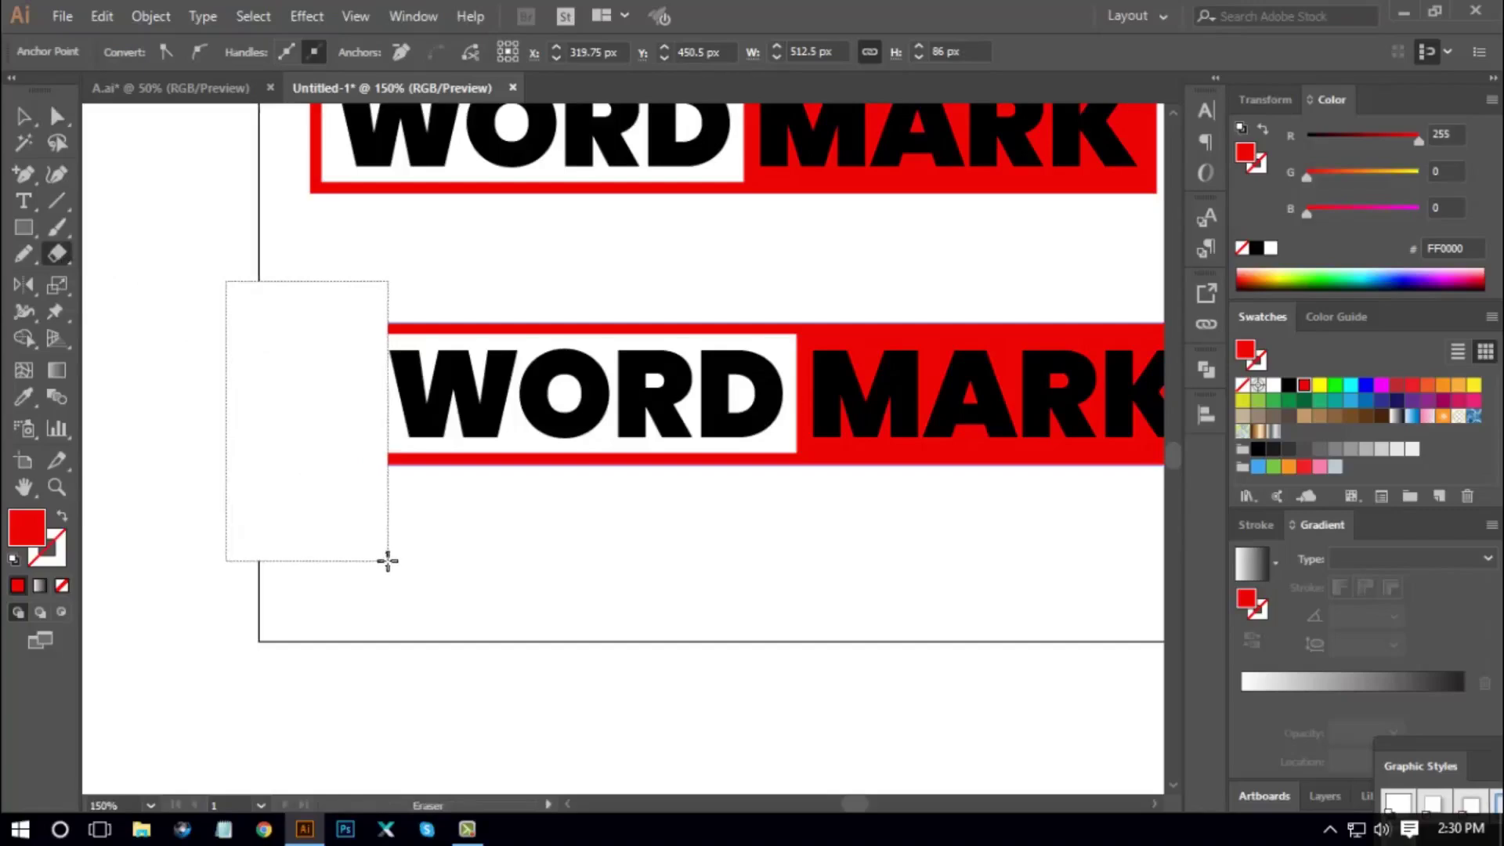
drag(388, 561, 387, 561)
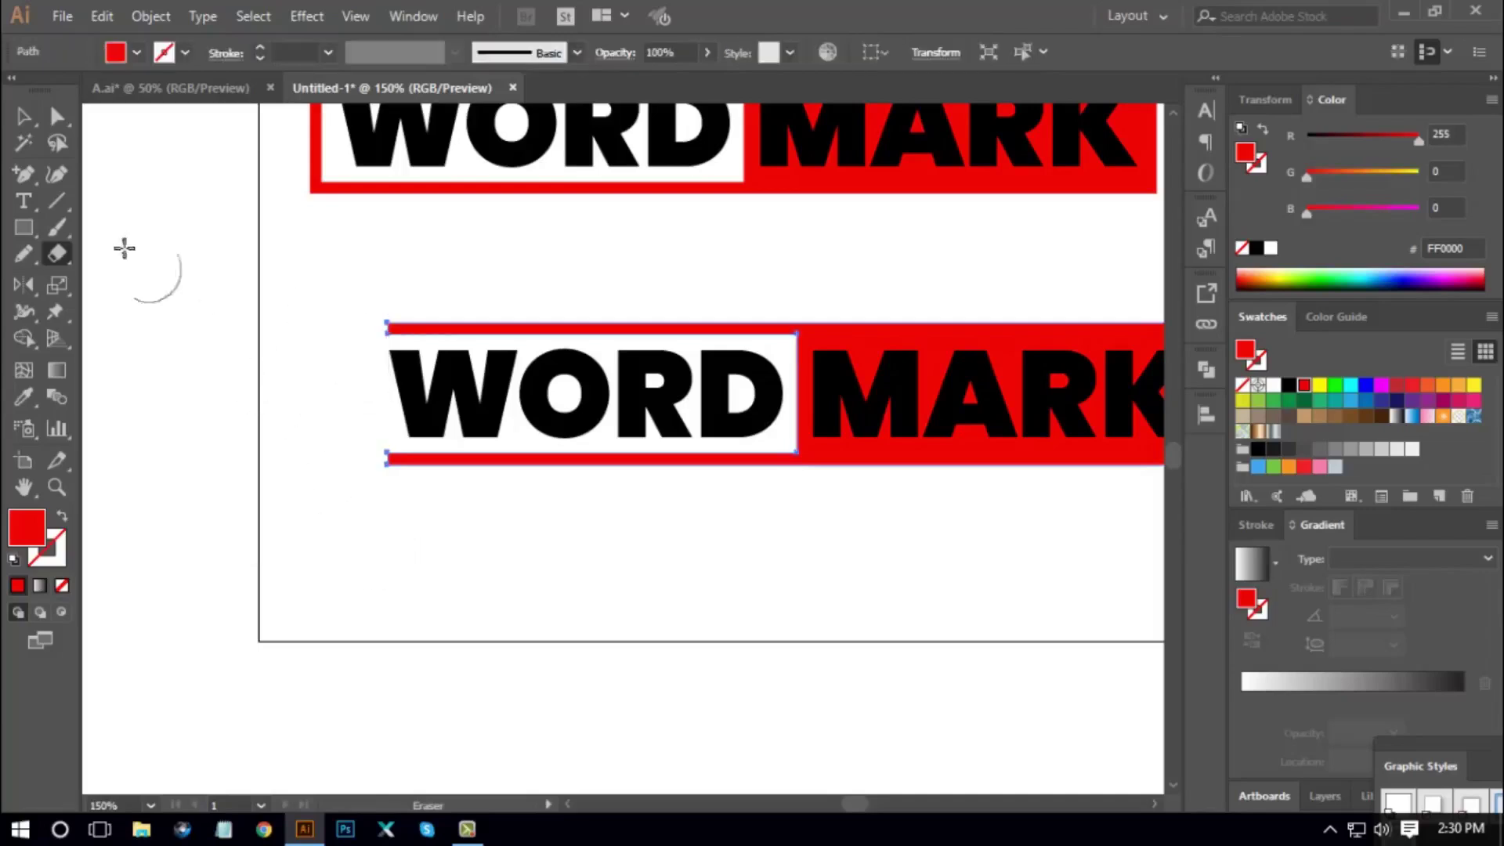
click(58, 117)
click(360, 479)
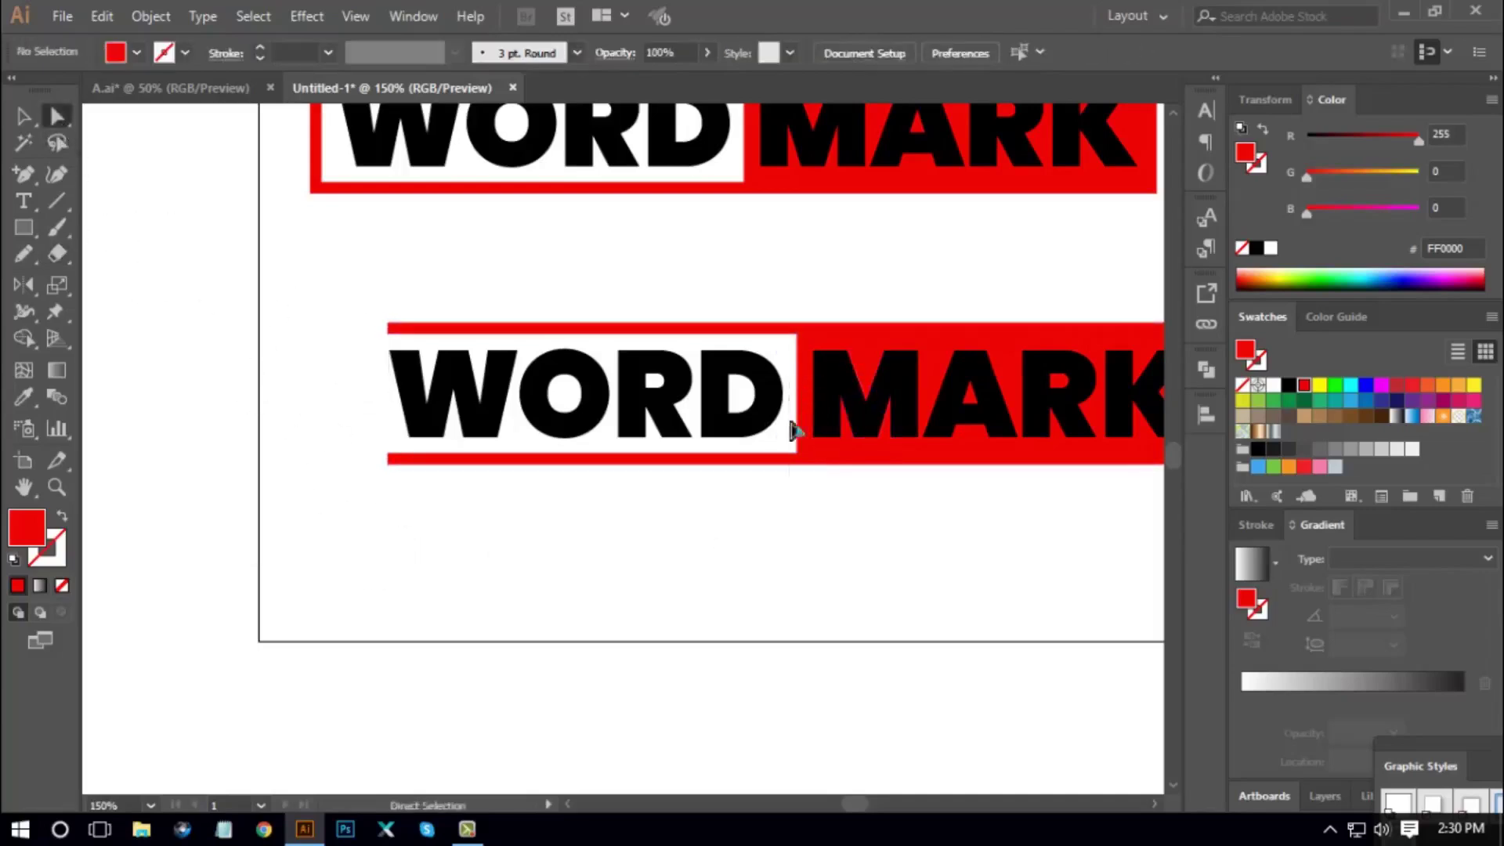
Erase a narrow vertical strip of the red shape between WORD and MARK, separating the two horizontal bars from the solid MARK block
key(ctrl+plus)
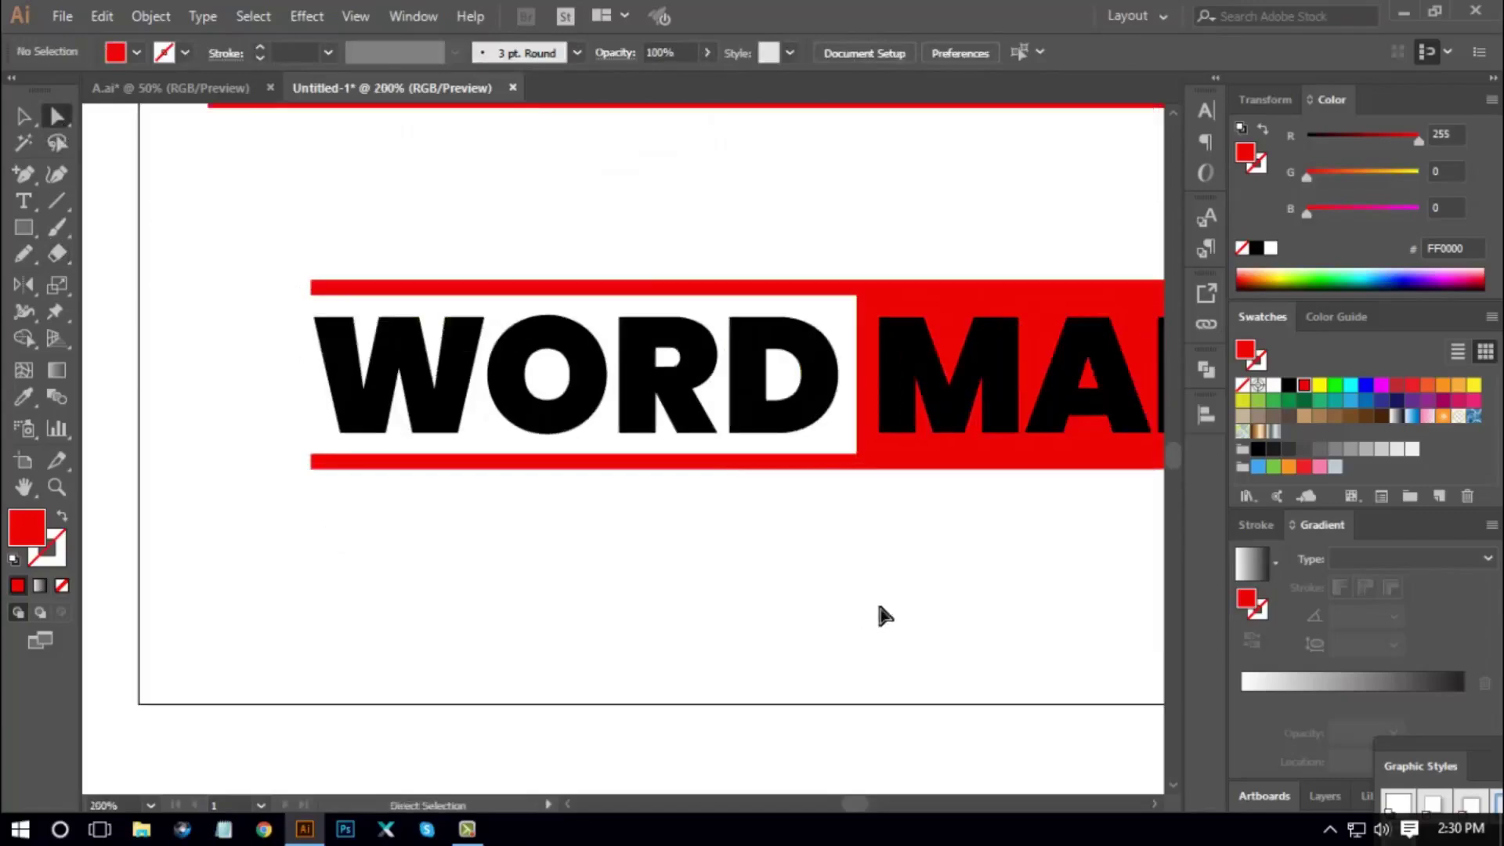
drag(891, 595, 879, 591)
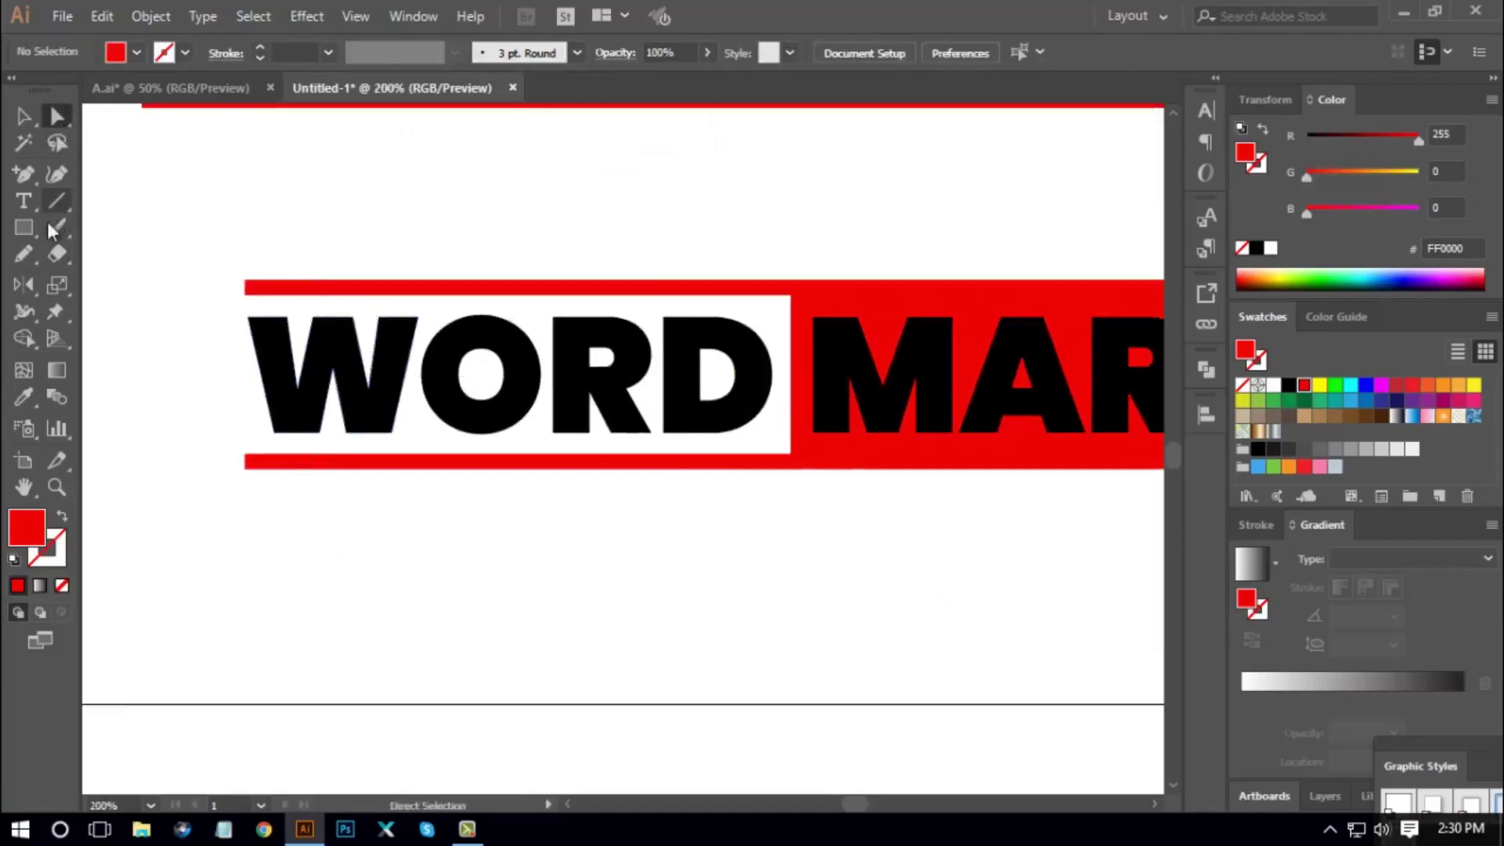
click(245, 280)
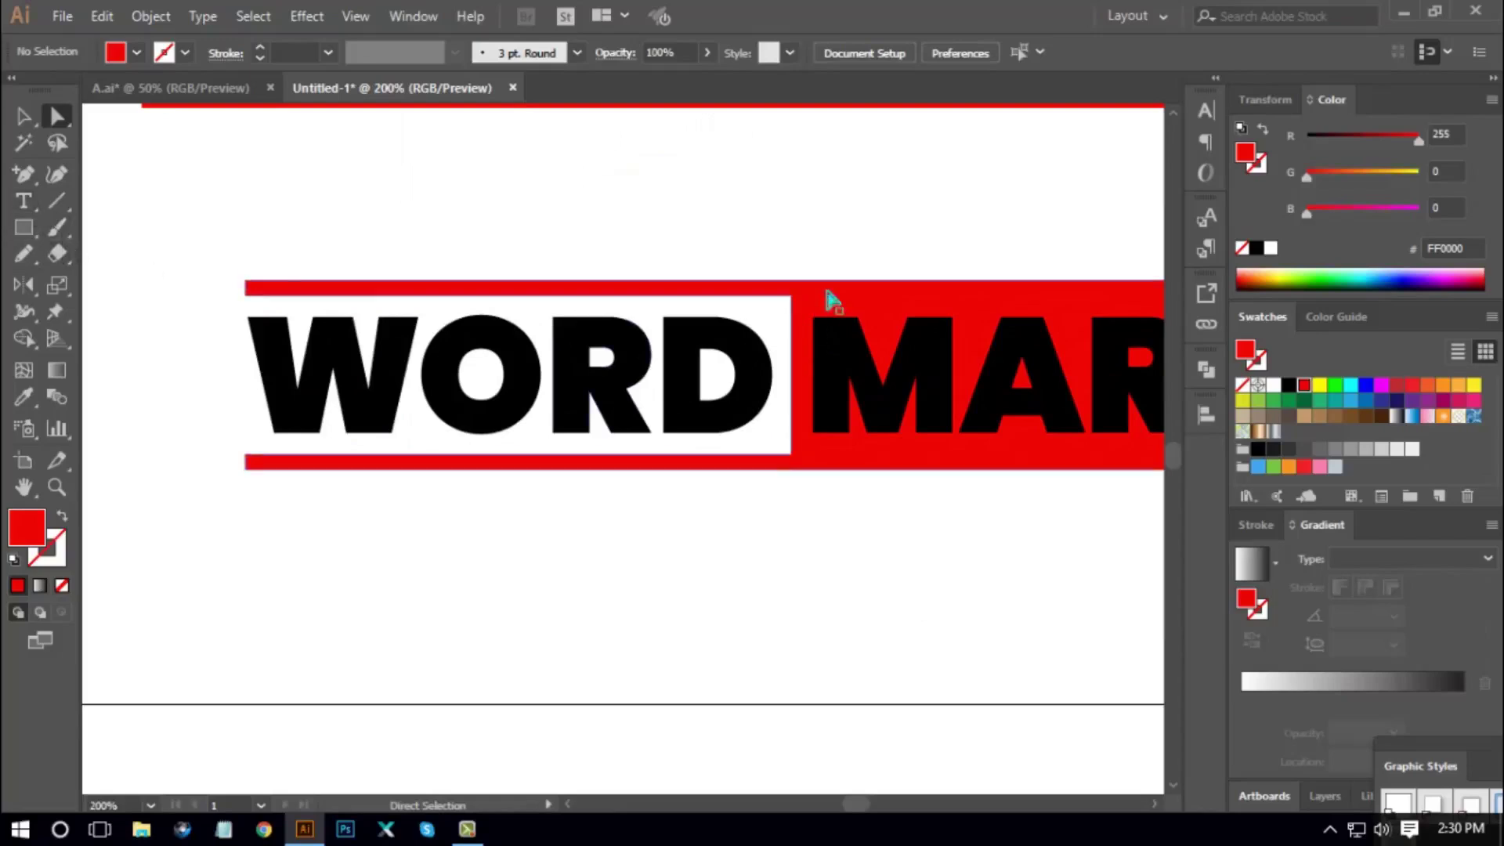
click(59, 253)
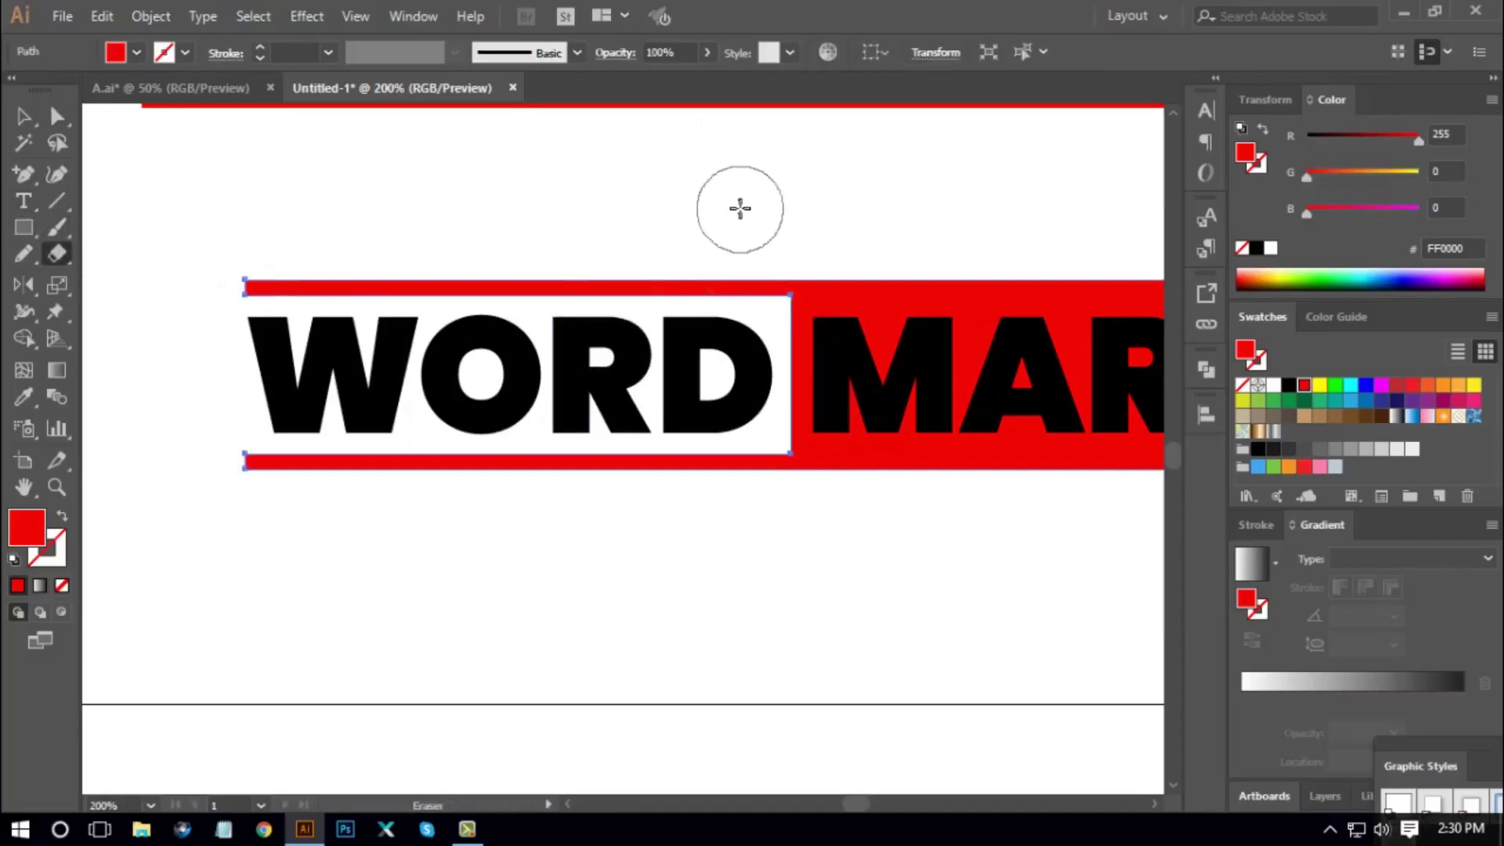
key(bracketleft)
key(bracketleft)
key(bracketleft)
key(bracketleft)
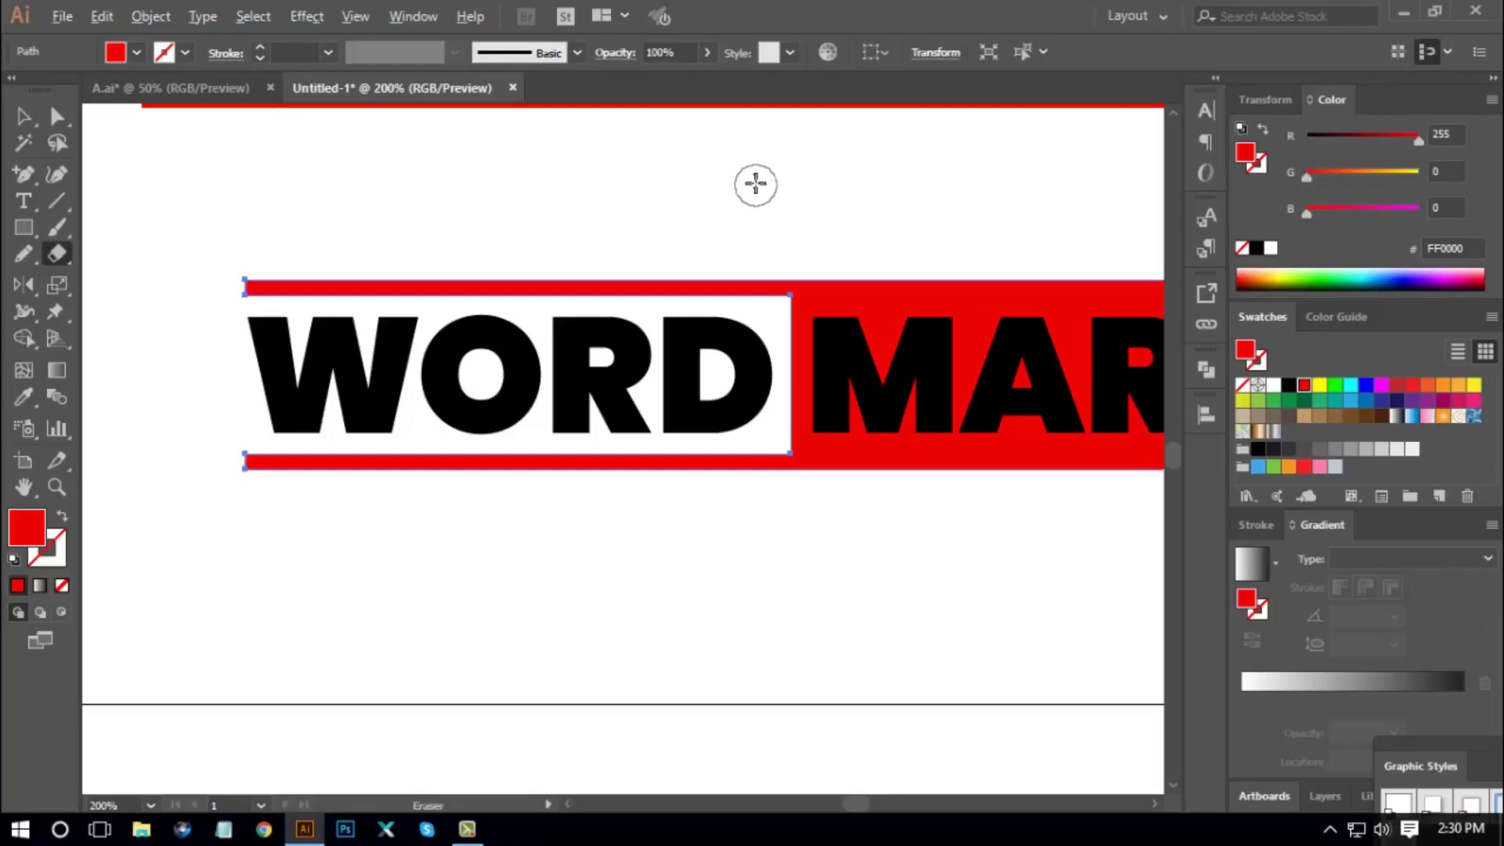
mouse_move(760, 172)
mouse_down()
mouse_move(794, 312)
mouse_move(776, 241)
mouse_move(794, 205)
mouse_move(779, 318)
mouse_up()
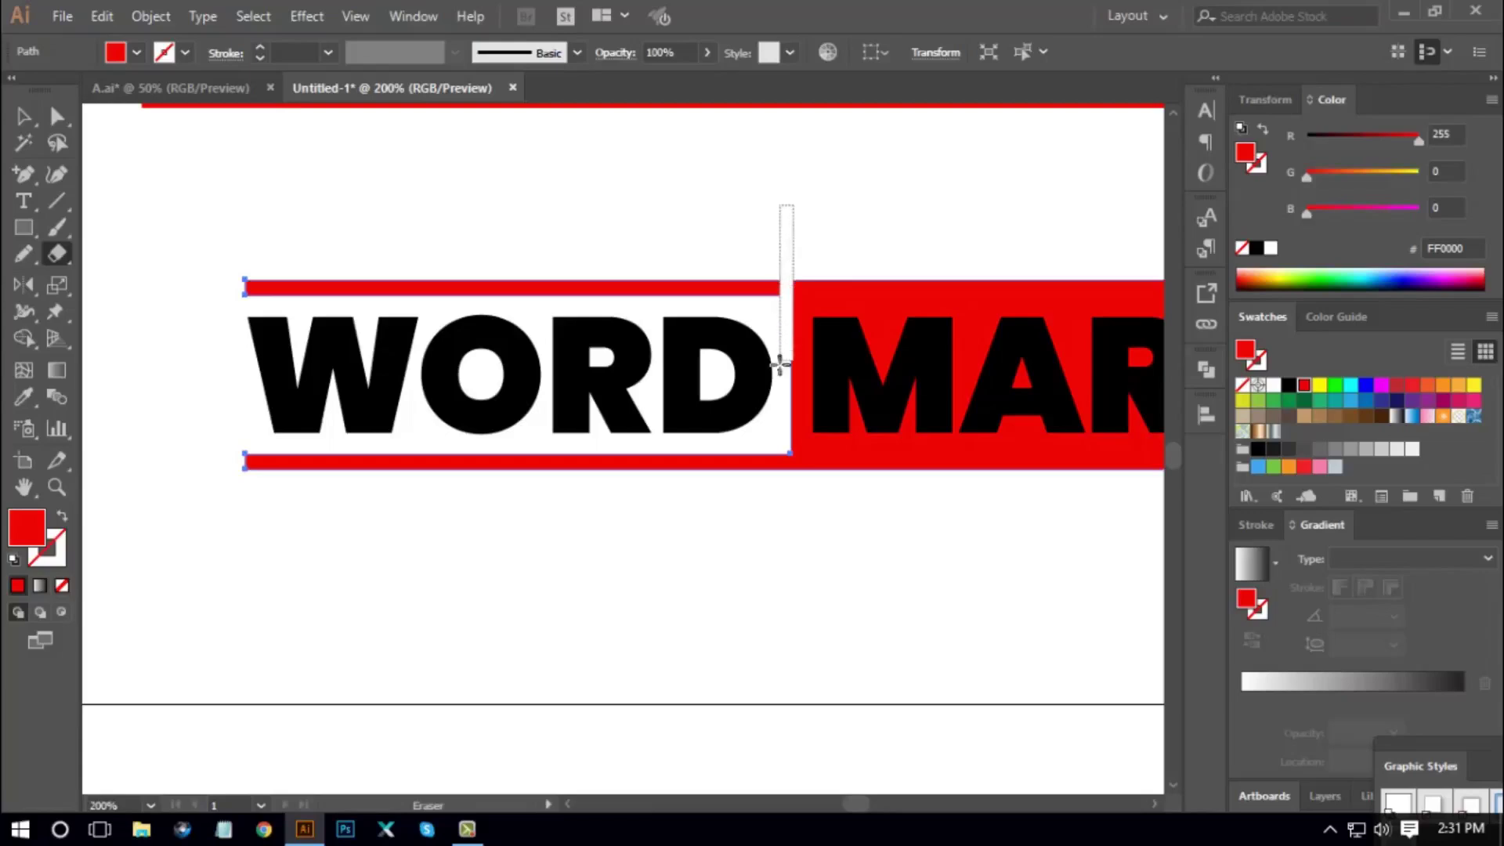
drag(780, 480, 772, 517)
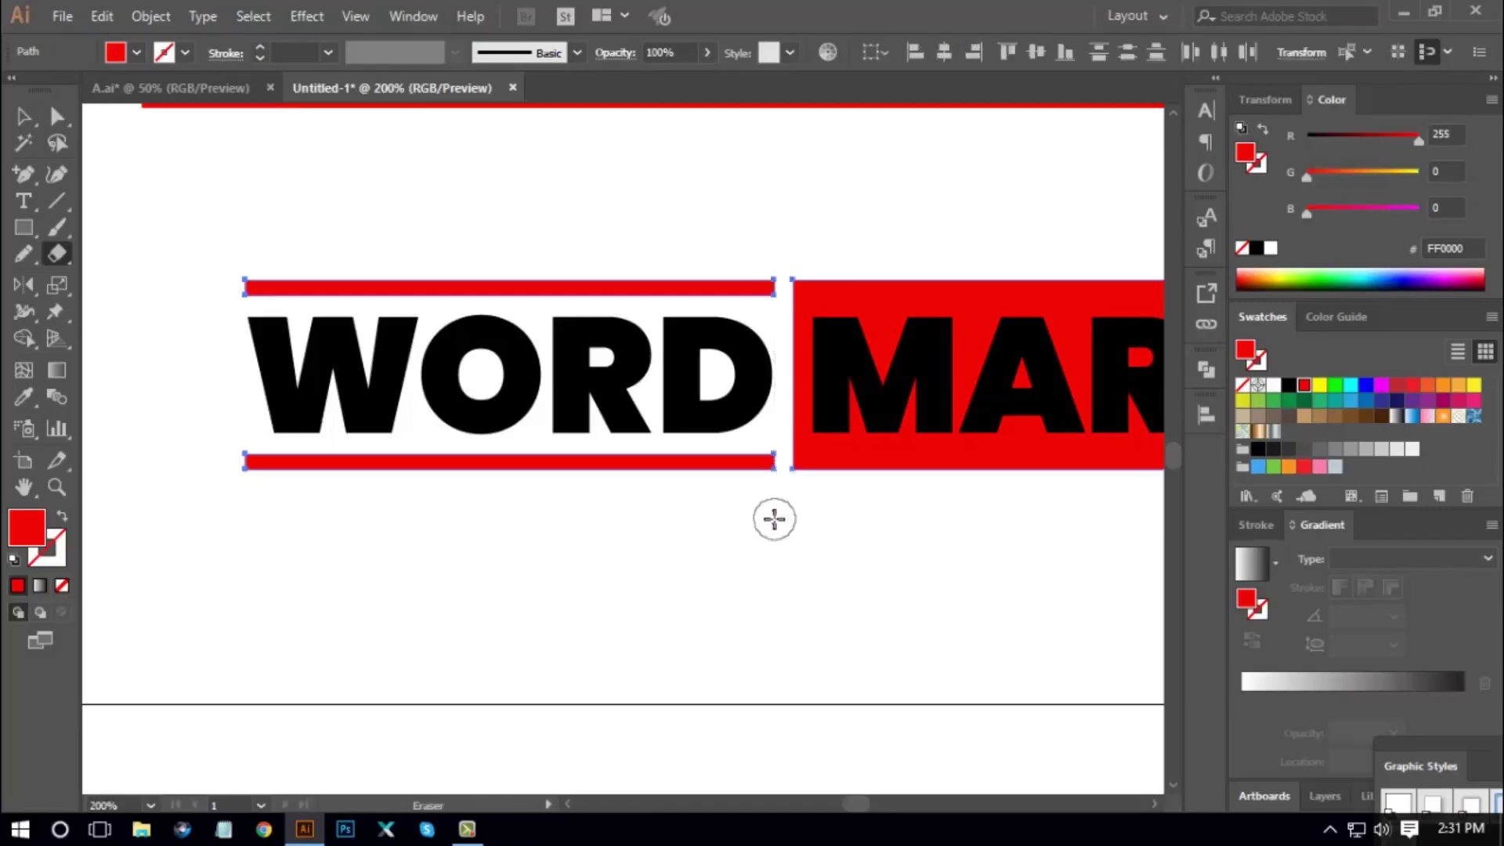
click(24, 116)
click(805, 558)
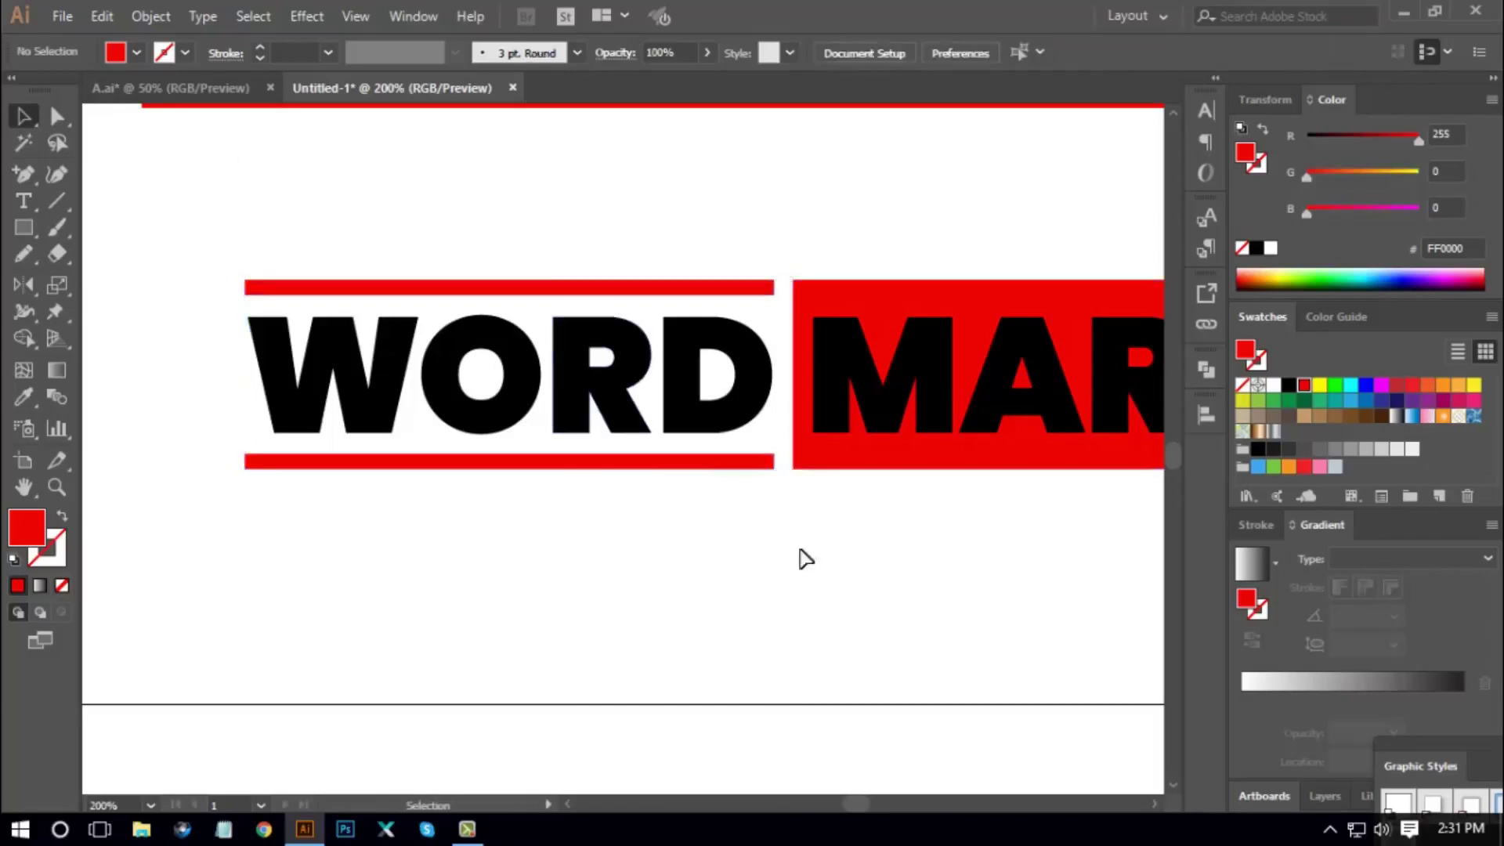
Move the logo with the split red bars off the artboard, placing it below the speech-bubble logo
key(ctrl+minus)
key(ctrl+minus)
key(ctrl+minus)
key(ctrl+minus)
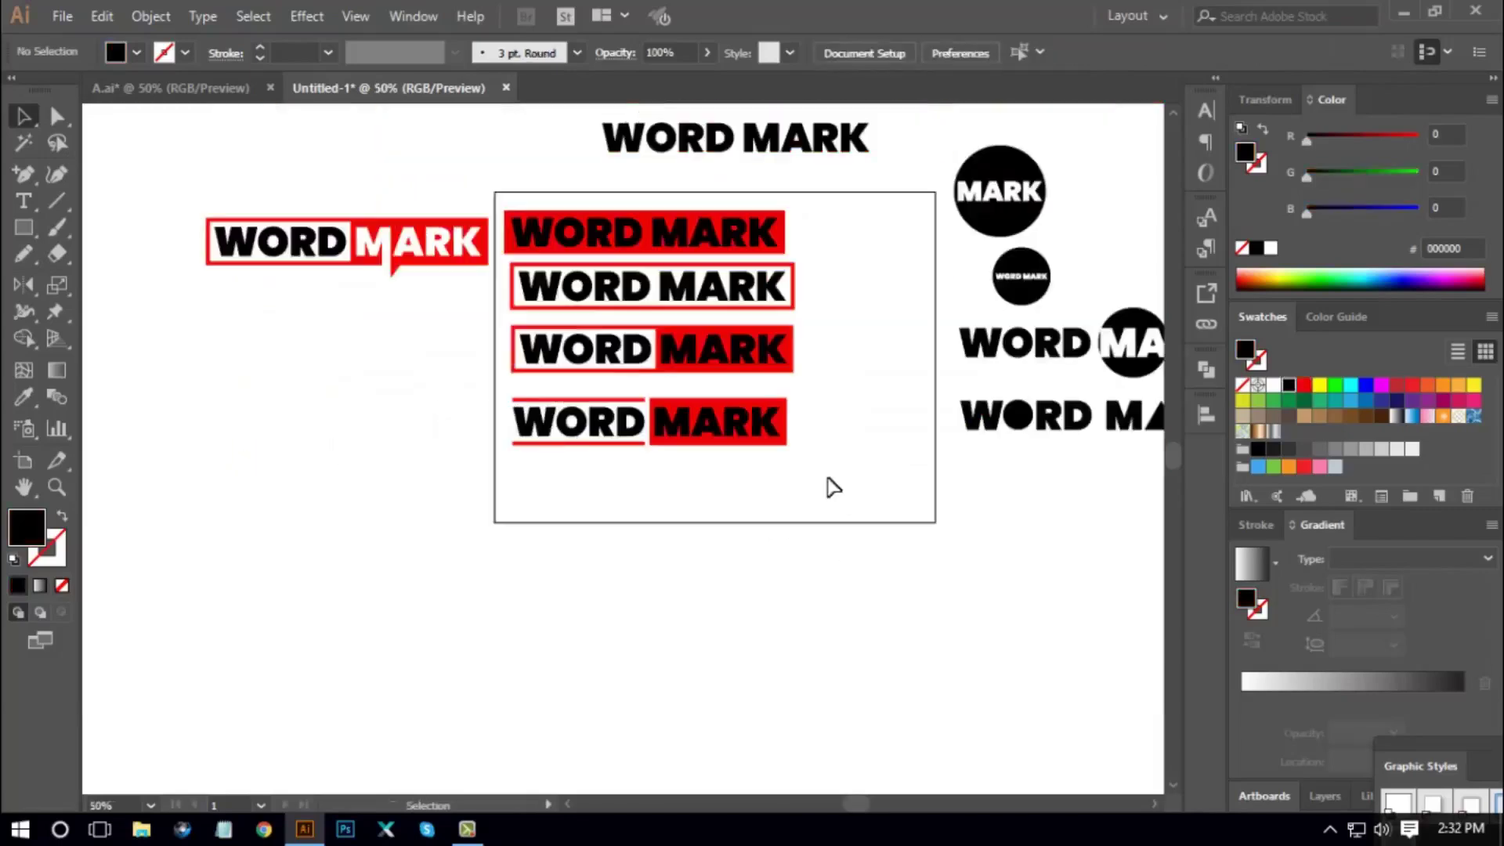
drag(642, 437, 329, 340)
click(832, 463)
Place a copy of the WORD MARK lettering from the top red-backed logo in the empty lower part of the artboard
click(721, 253)
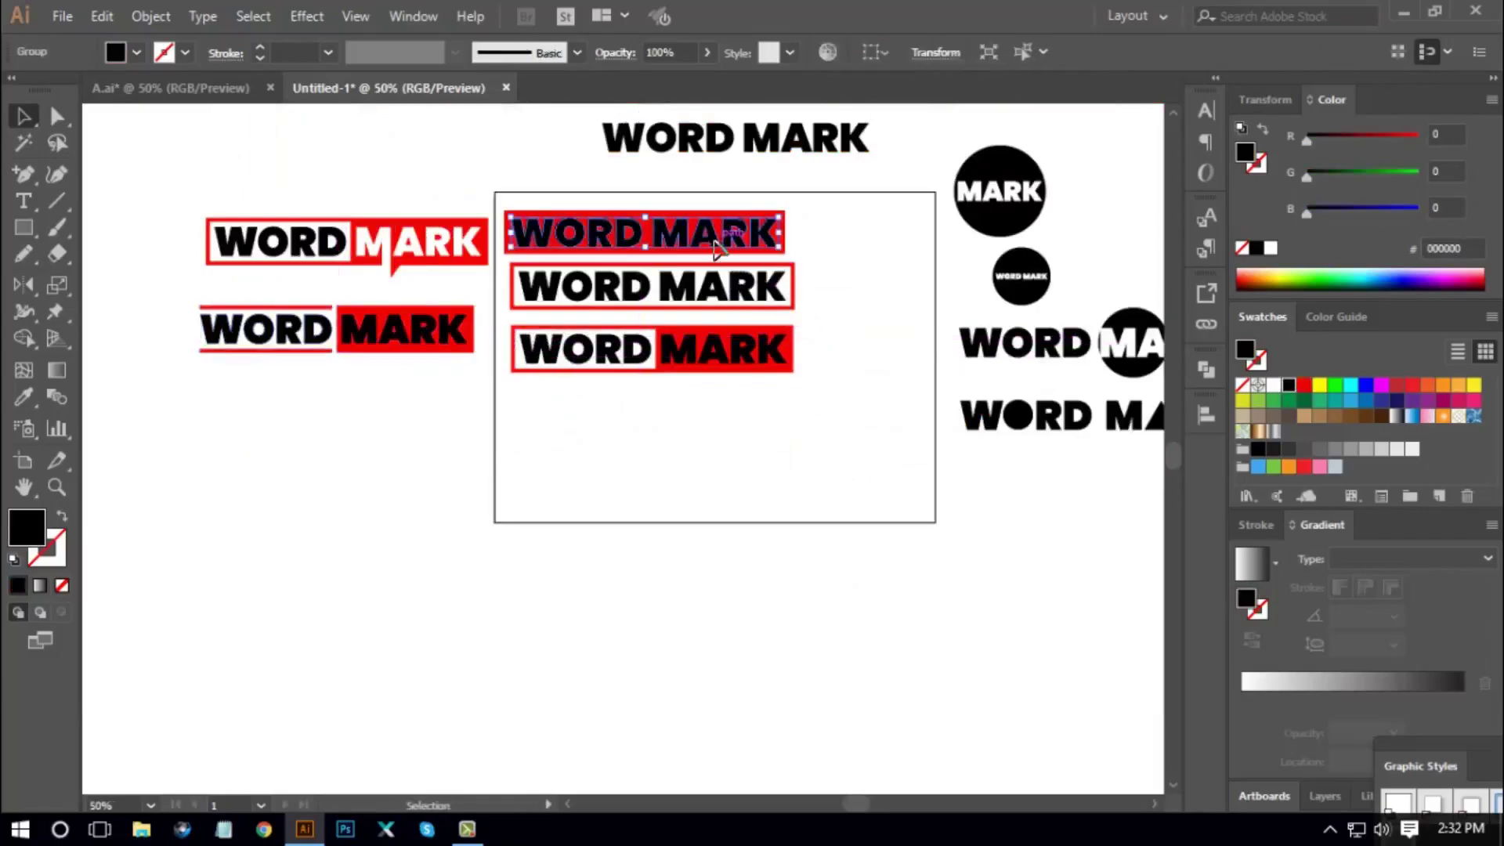
drag(716, 249, 783, 483)
click(834, 519)
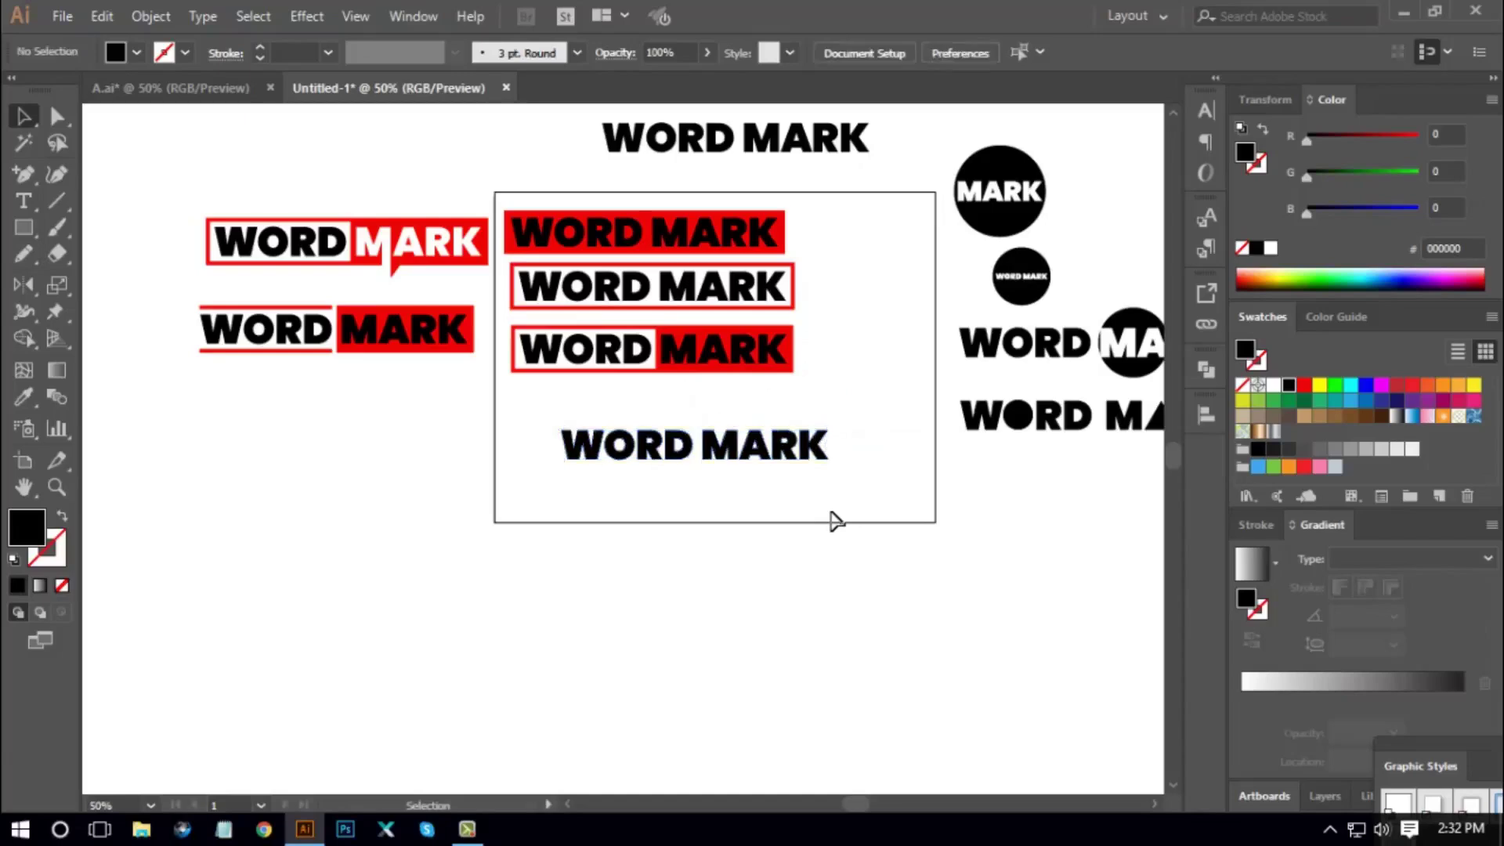
Draw a vertical line just before the W, taller than the copied lettering, and give it a 4 pt red stroke
key(ctrl+plus)
key(ctrl+plus)
drag(965, 552, 921, 526)
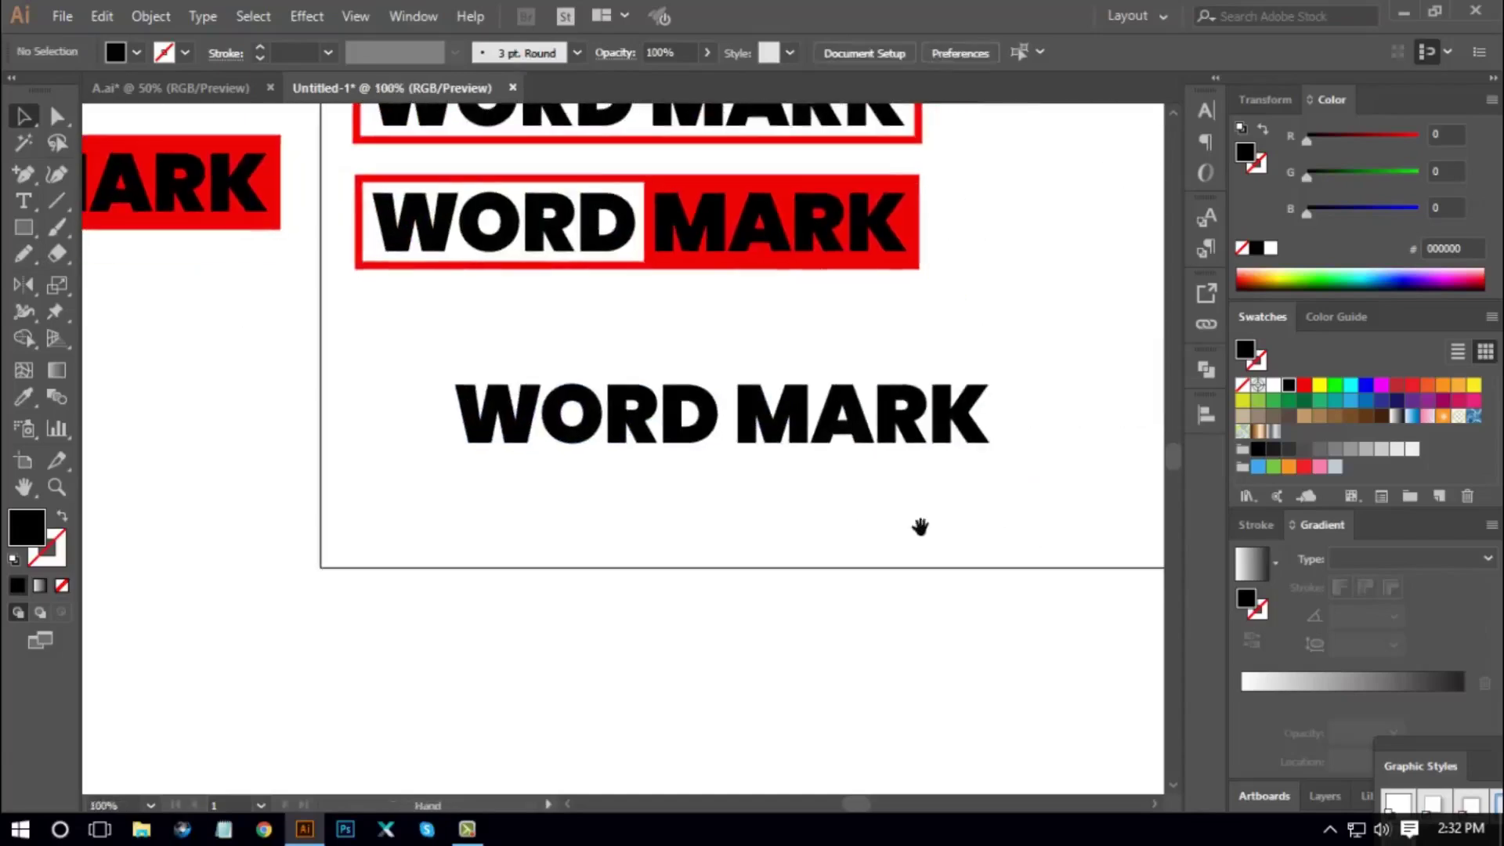
click(56, 201)
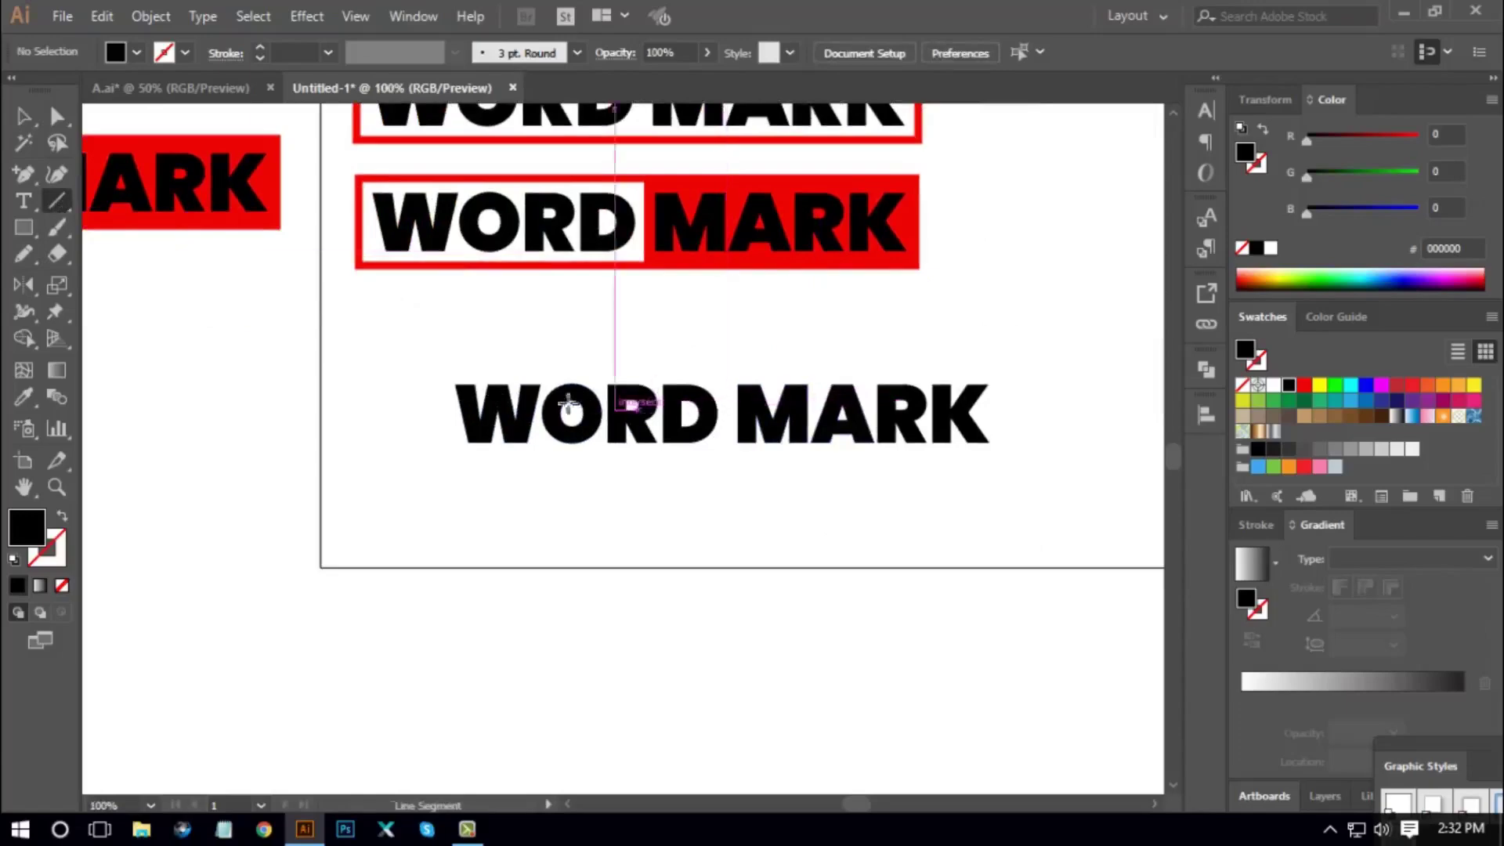
drag(444, 345, 443, 474)
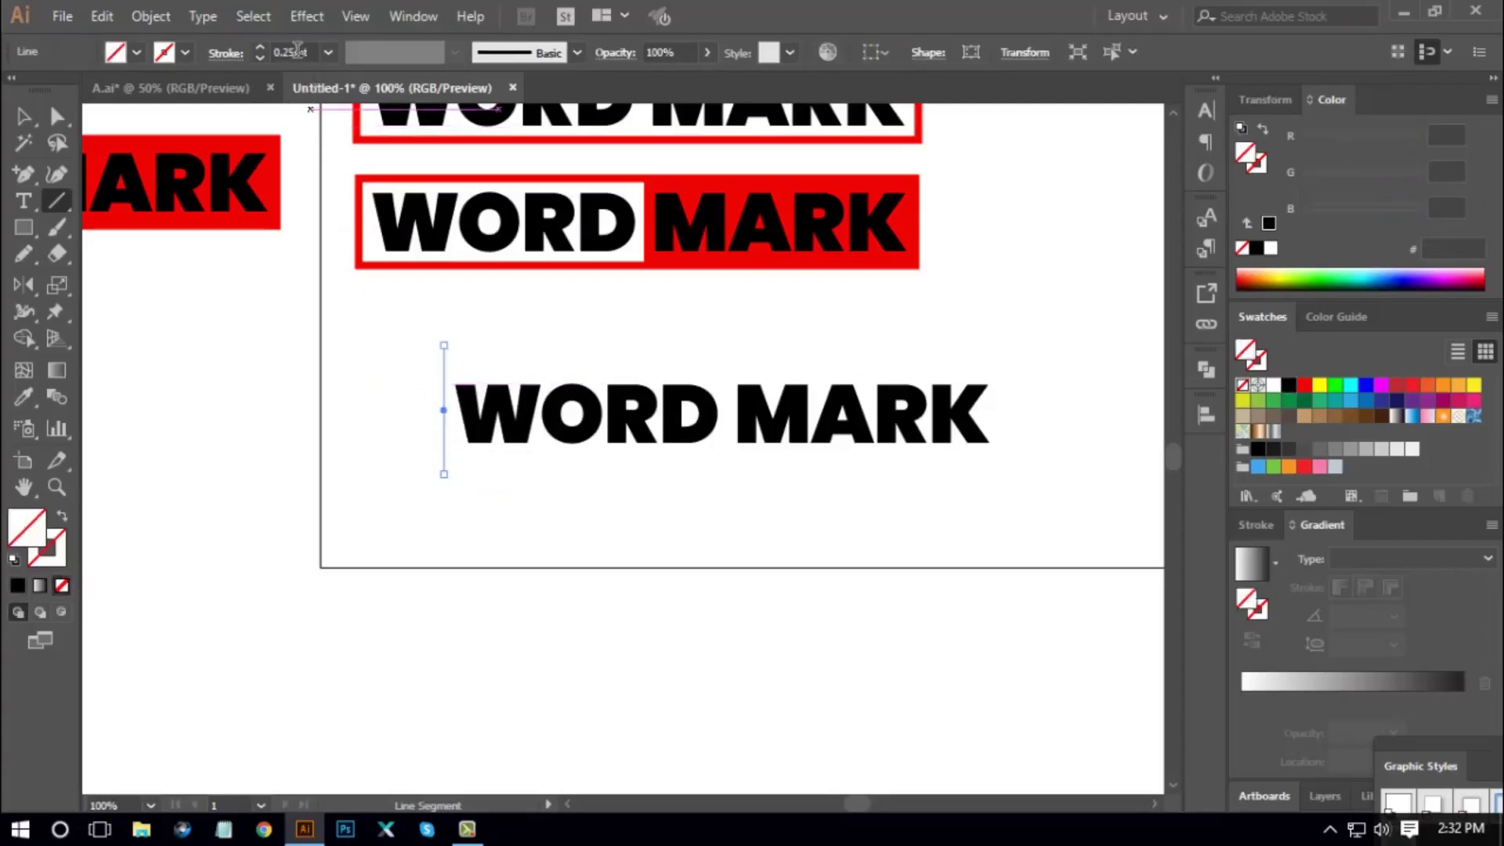
text(3)
key(Return)
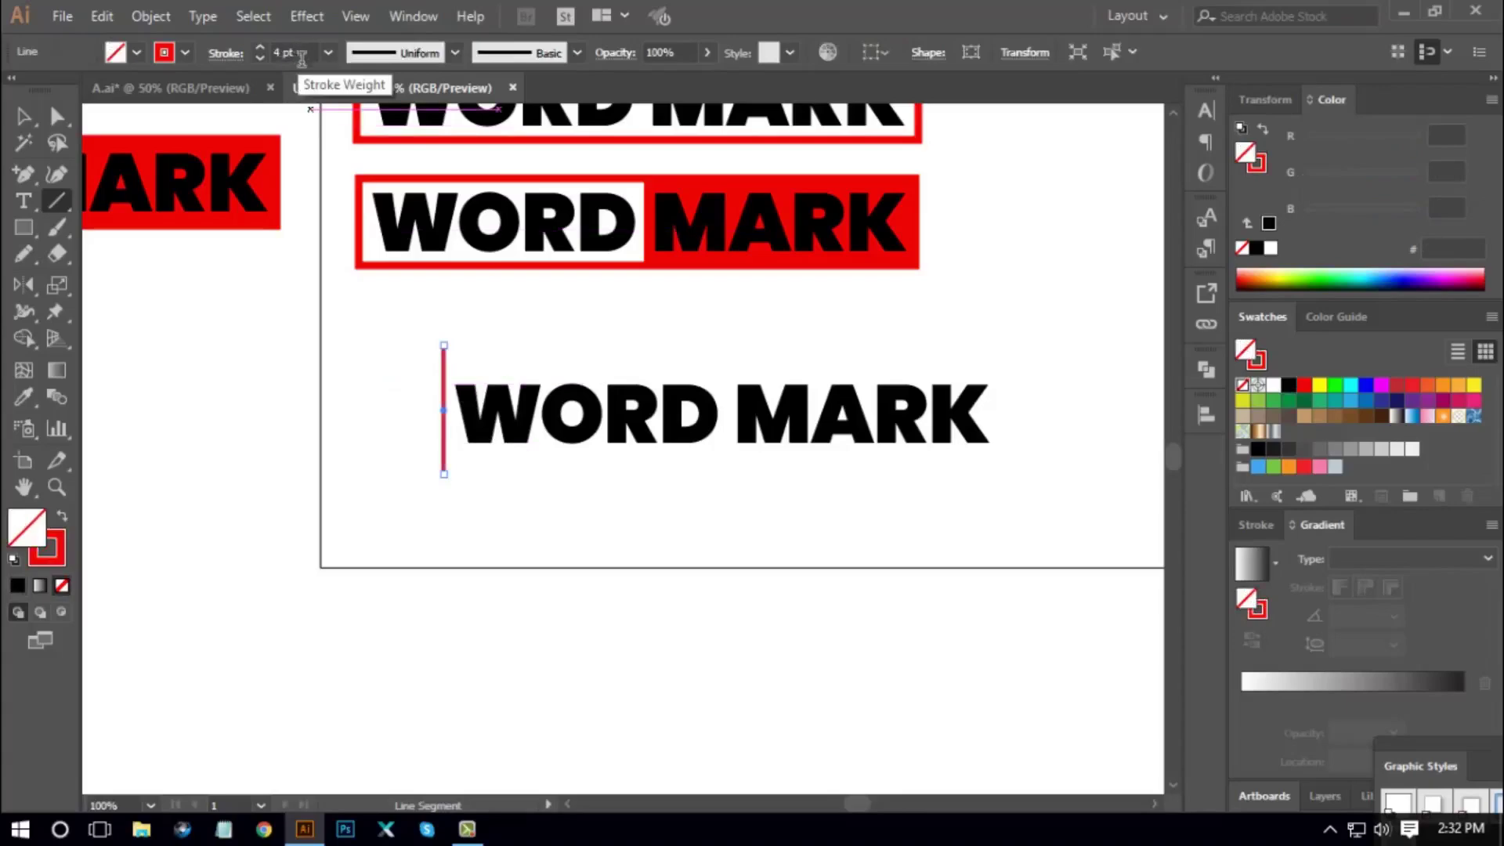
Expand the vertical line's fill and stroke into a solid shape
click(145, 16)
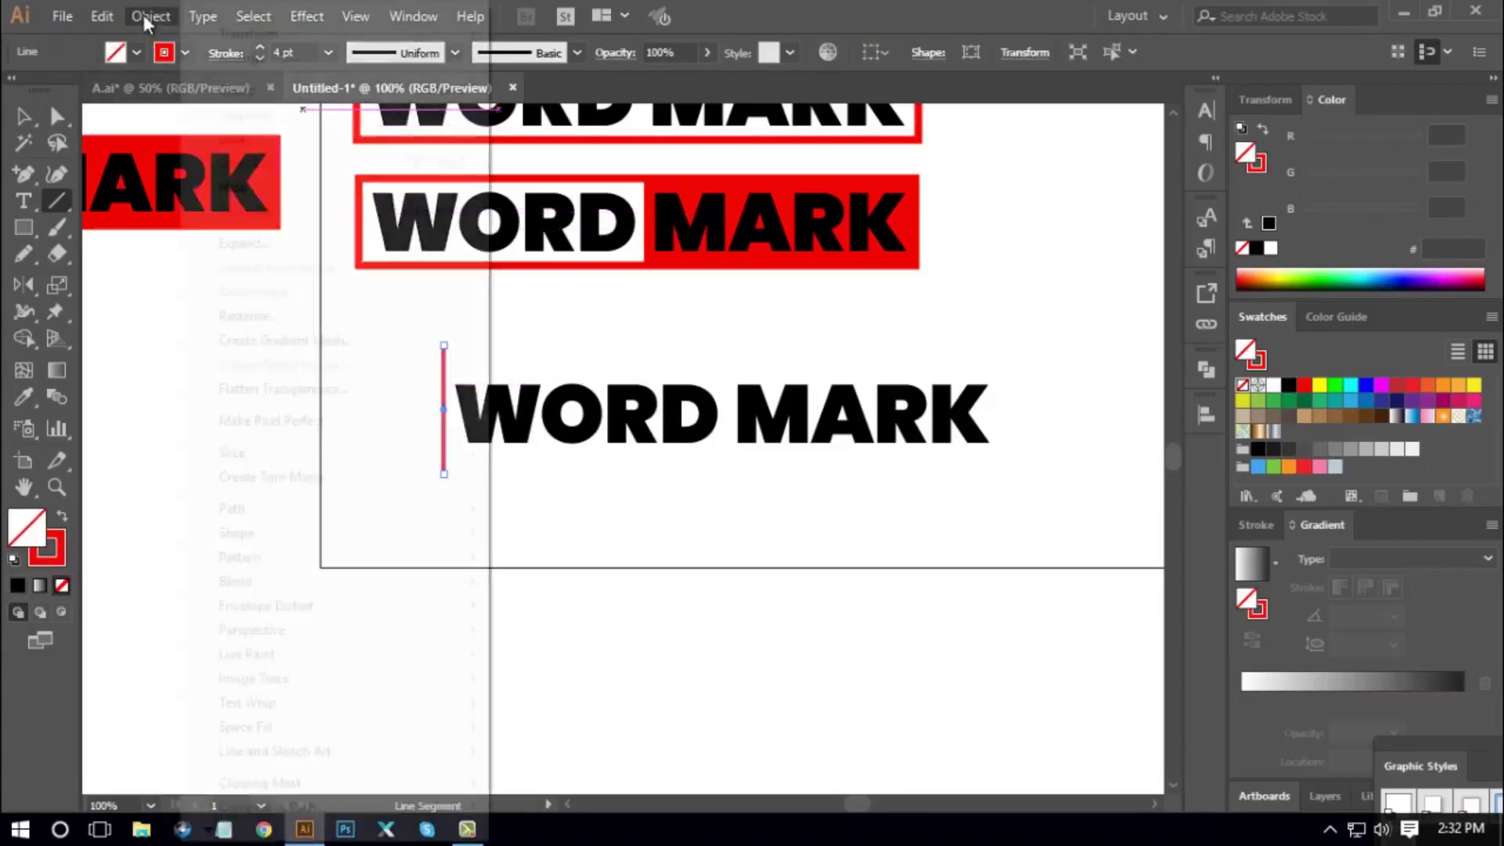
click(245, 246)
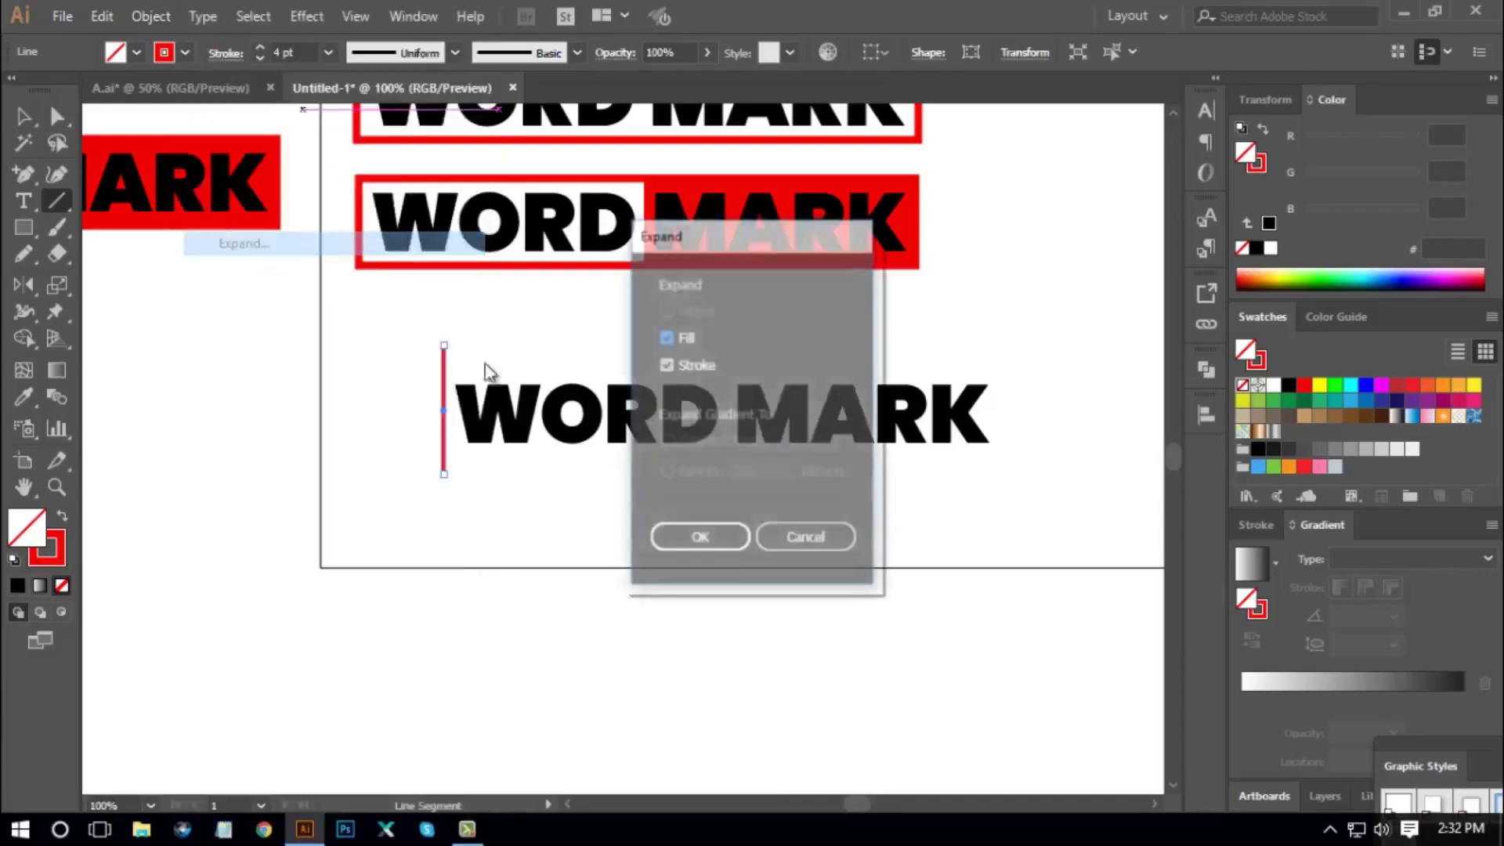
click(699, 539)
click(24, 116)
click(341, 366)
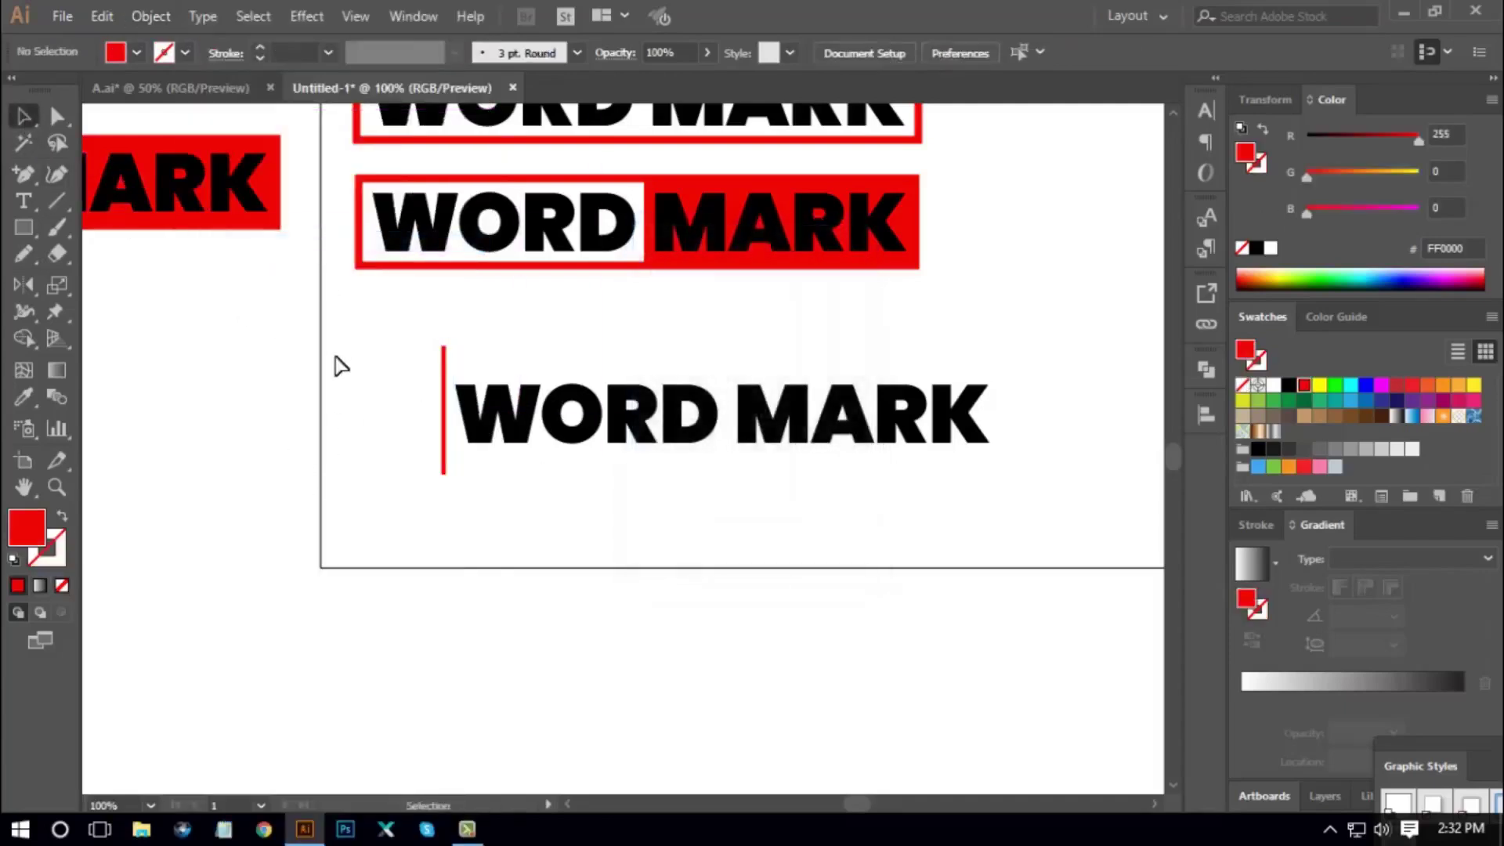
Center the vertical bar and the WORD MARK lettering on each other vertically and fill both with black
drag(336, 357, 753, 492)
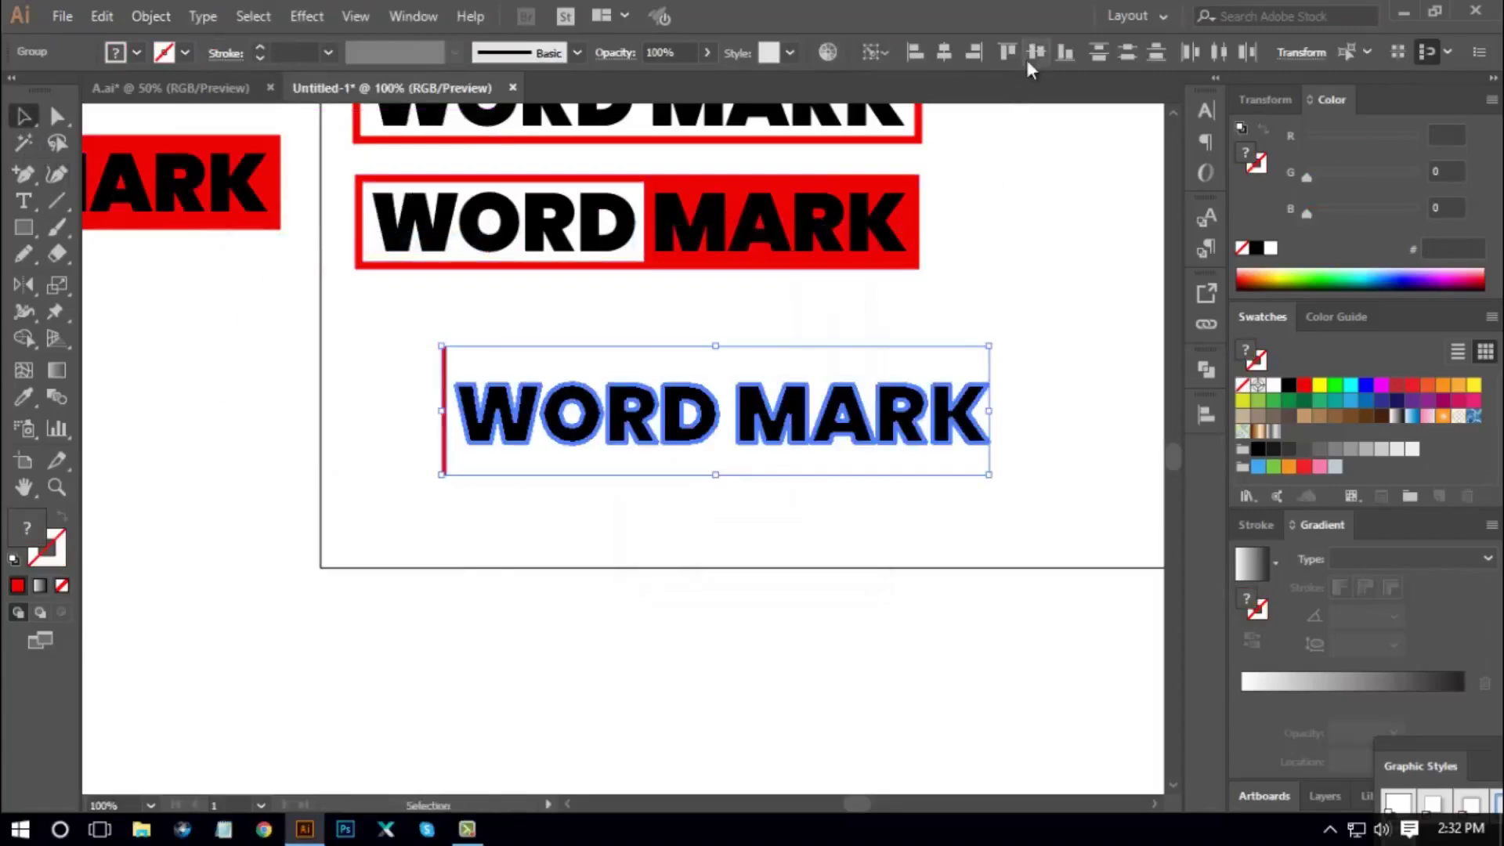
click(1034, 51)
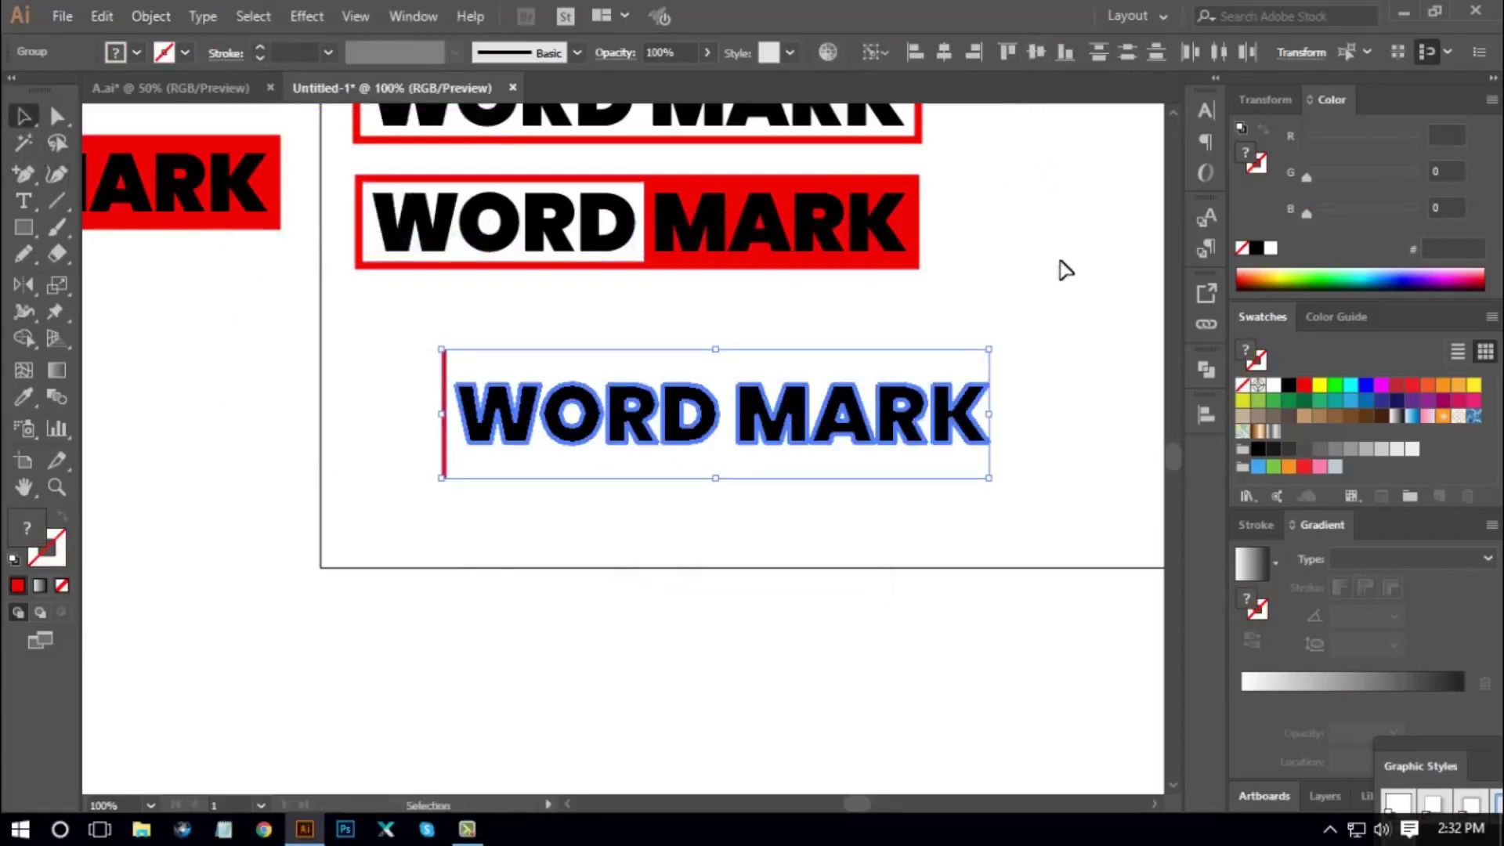
click(427, 484)
click(679, 423)
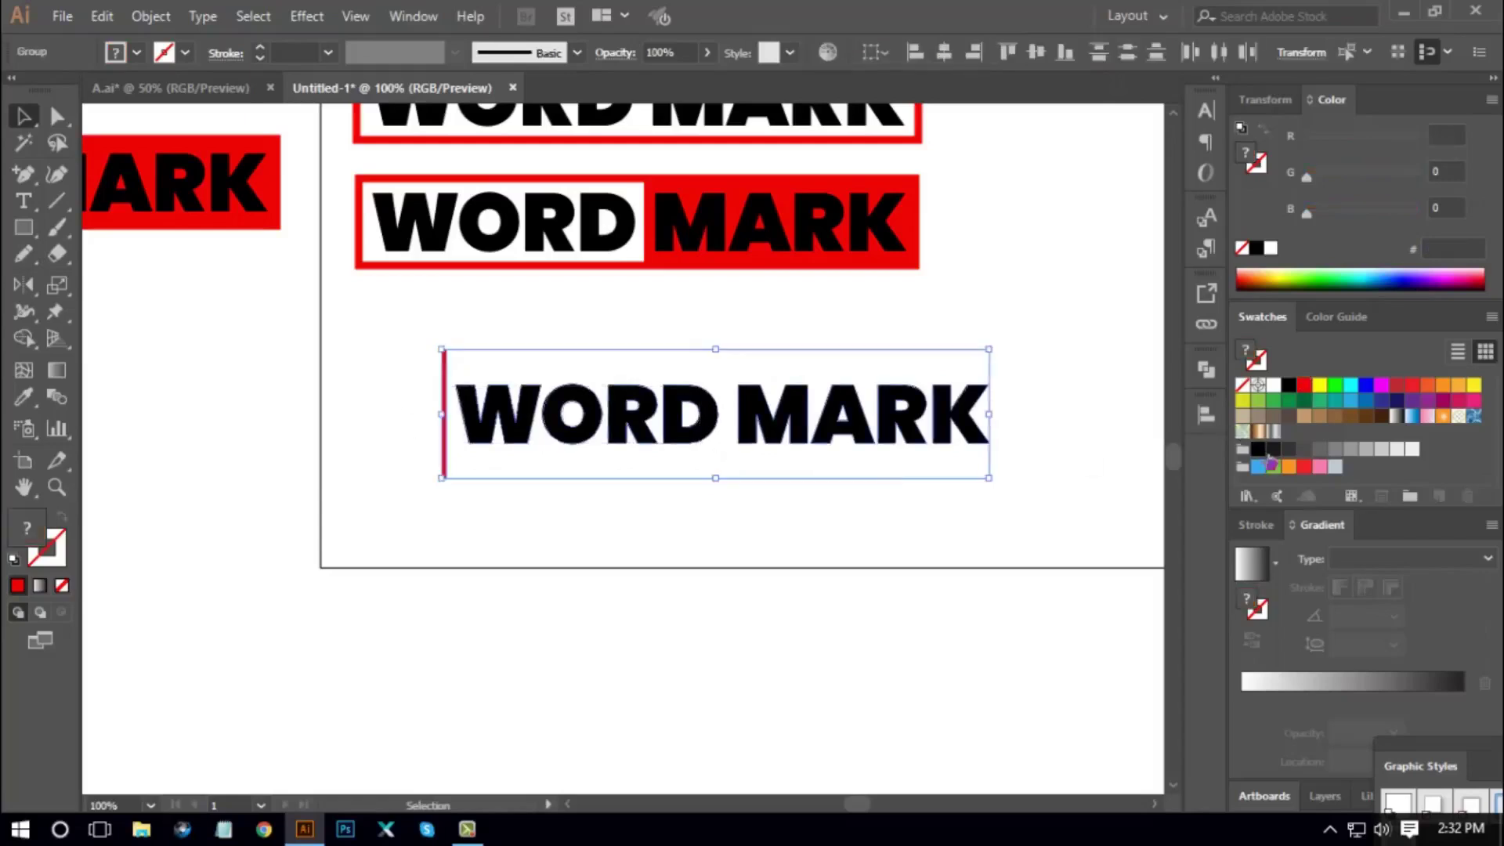
click(1257, 448)
click(974, 554)
Shift the logo with the vertical bar slightly up and to the left, and place a copy of it directly below
drag(873, 547, 860, 534)
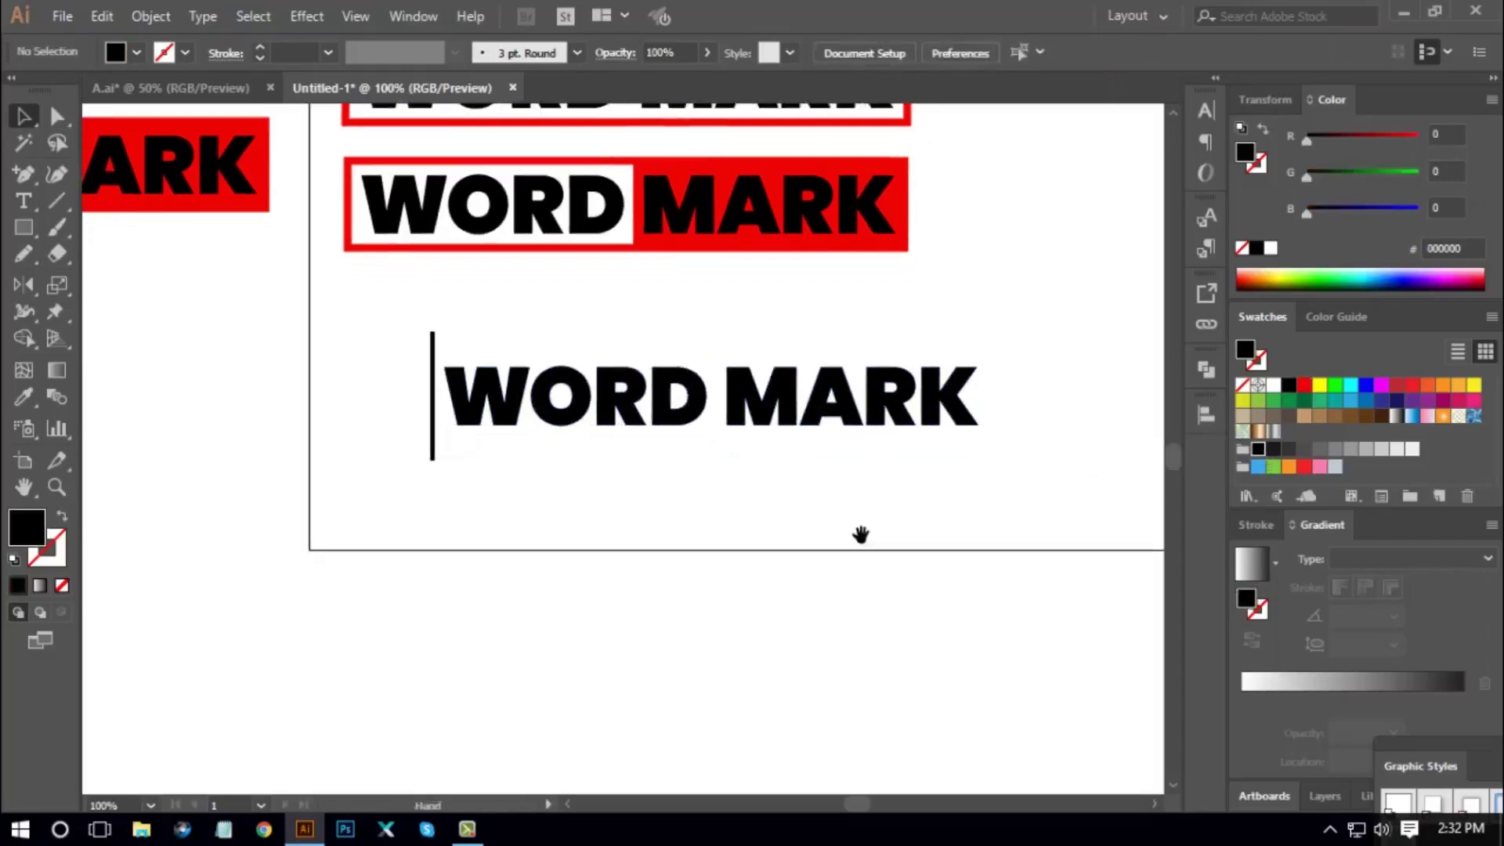
drag(360, 350, 812, 376)
click(527, 416)
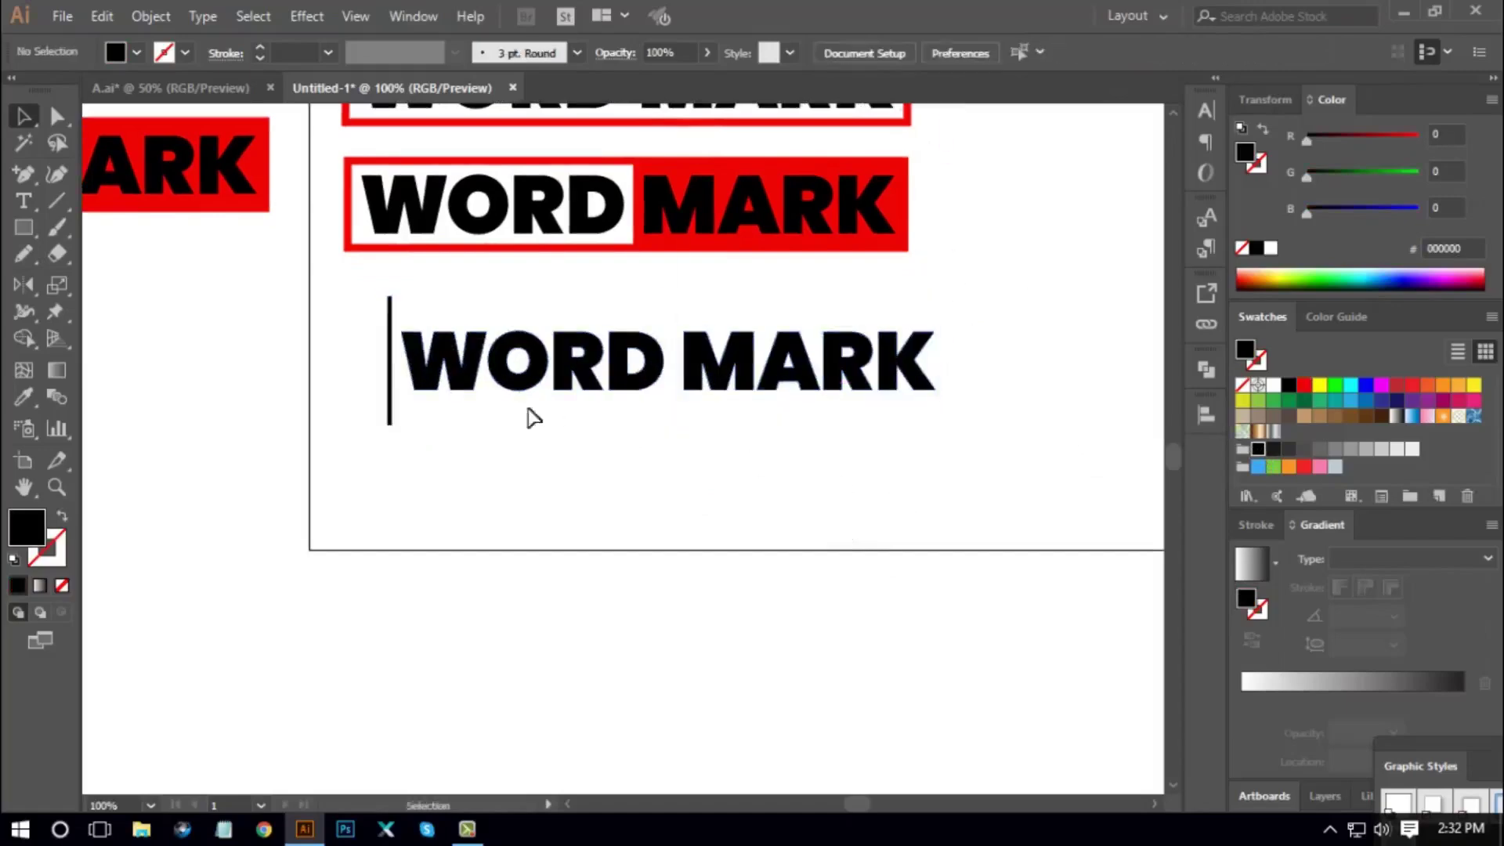
click(396, 362)
click(570, 480)
drag(362, 329, 789, 523)
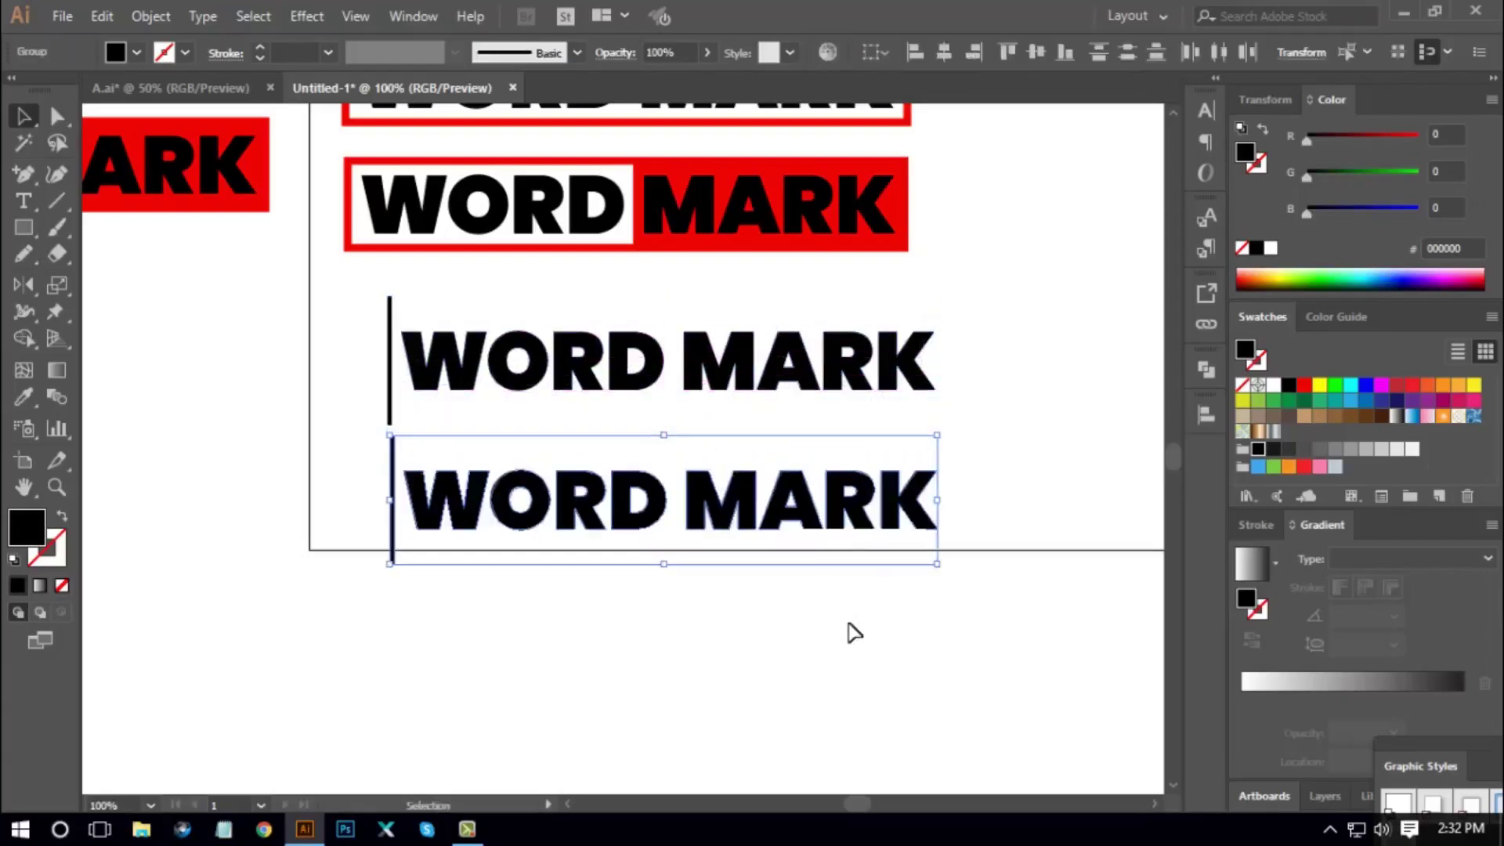
click(854, 633)
Move the lower copy's vertical bar into the gap between WORD and MARK and nudge it right toward the middle of the gap
scroll(619, 629, down, 1)
drag(395, 536, 693, 540)
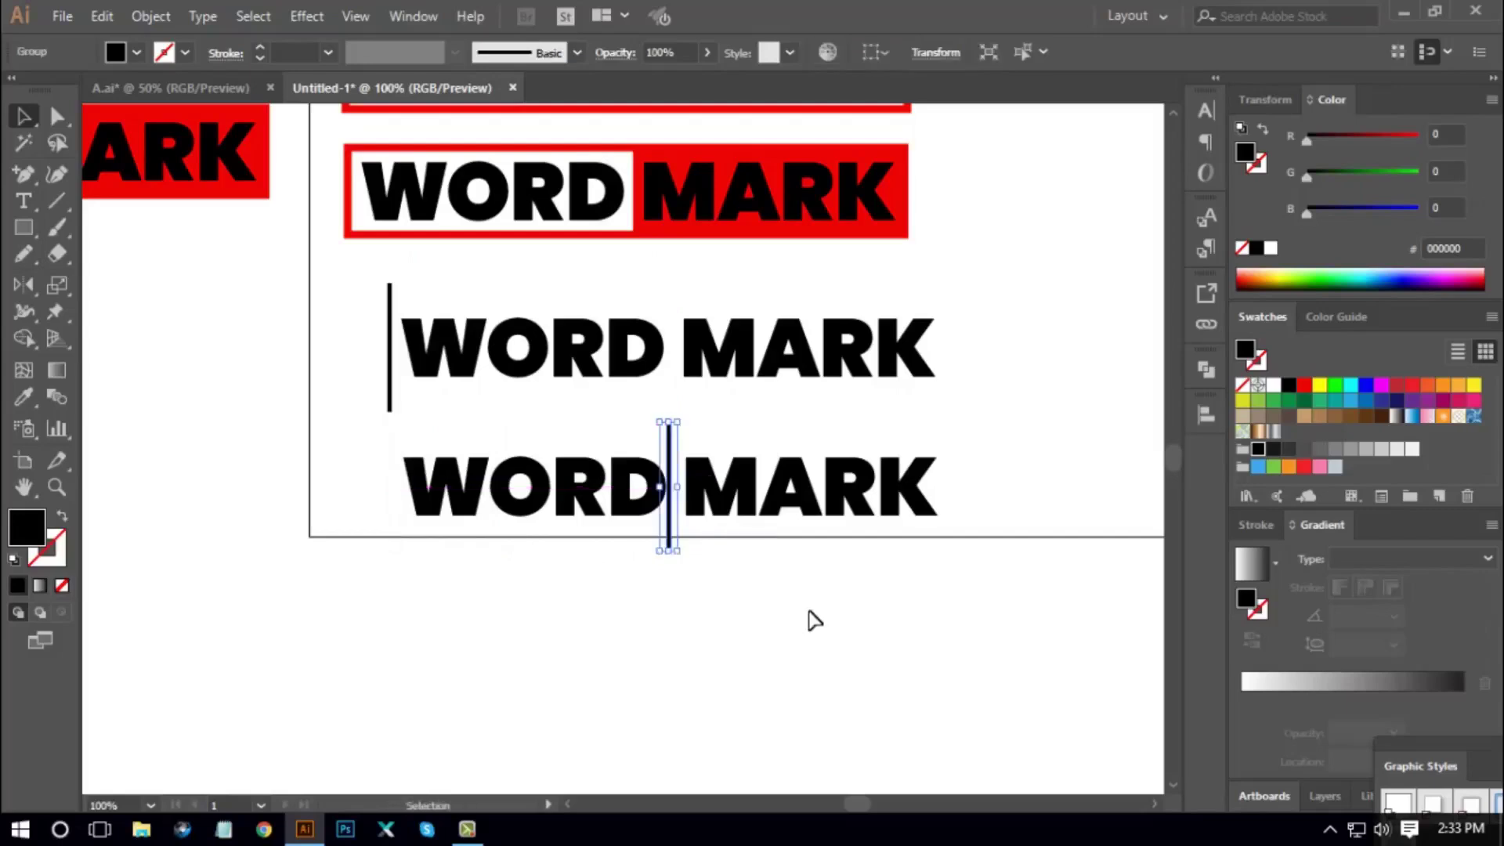
key(Right)
key(Right)
key(Right)
key(Right)
key(Right)
key(Right)
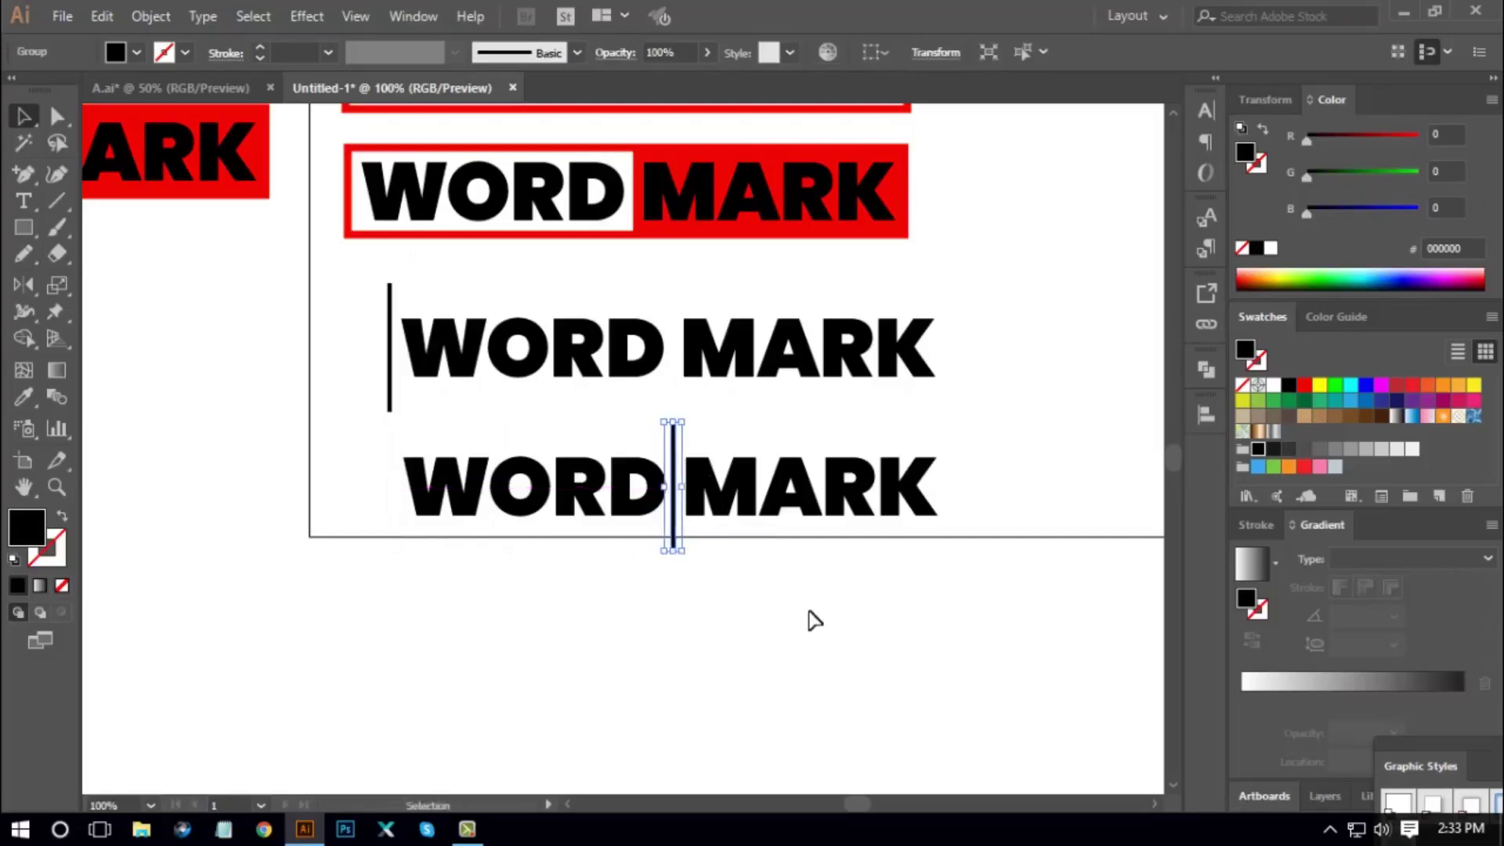
Move the WORD MARK logo with the vertical bar between its words off the artboard's left side, below the other variations
click(814, 620)
key(ctrl+minus)
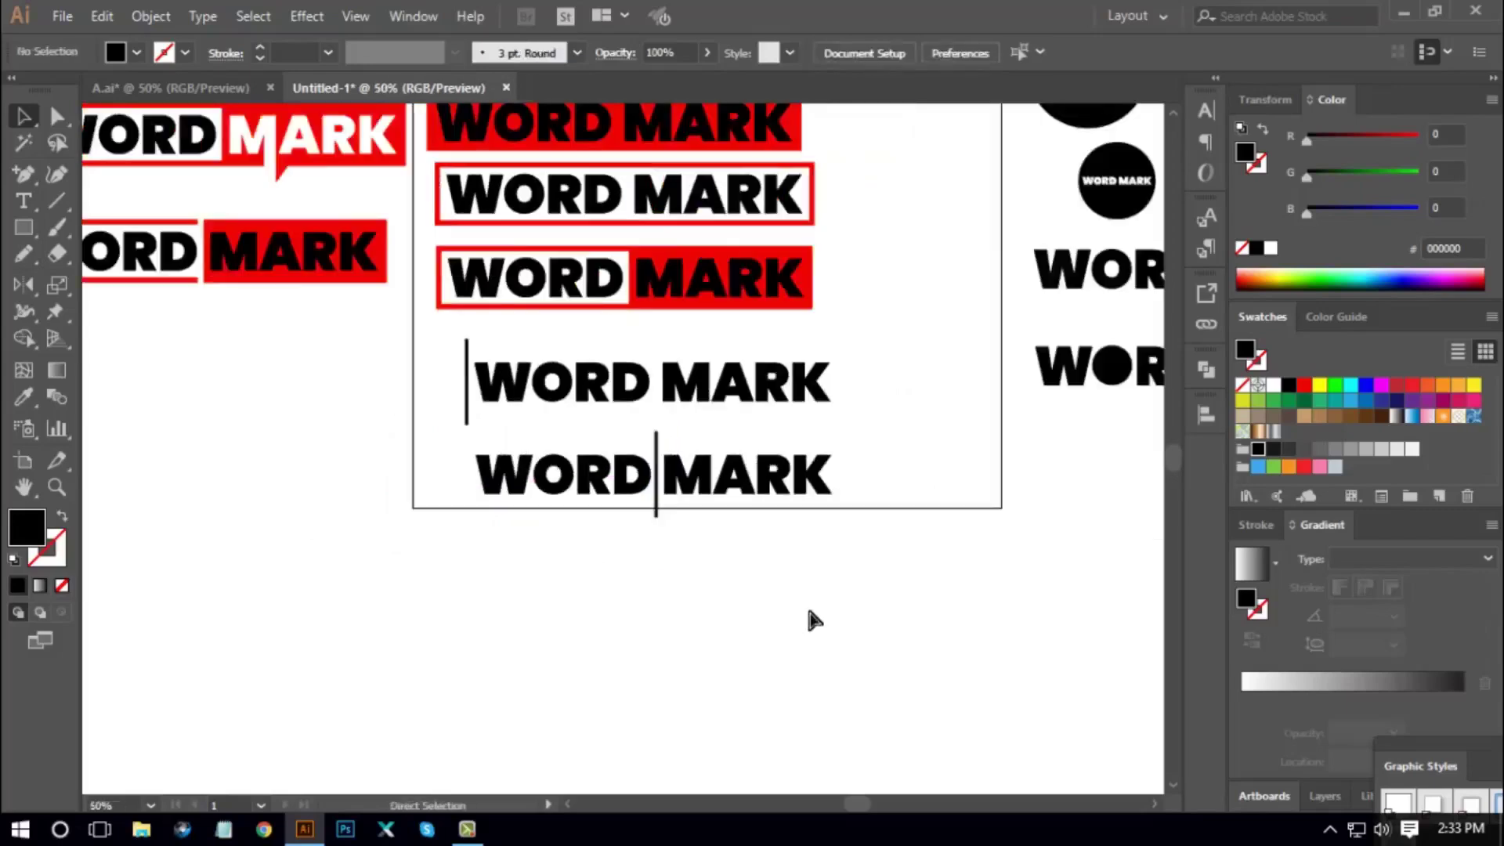
key(space)
drag(815, 586, 865, 631)
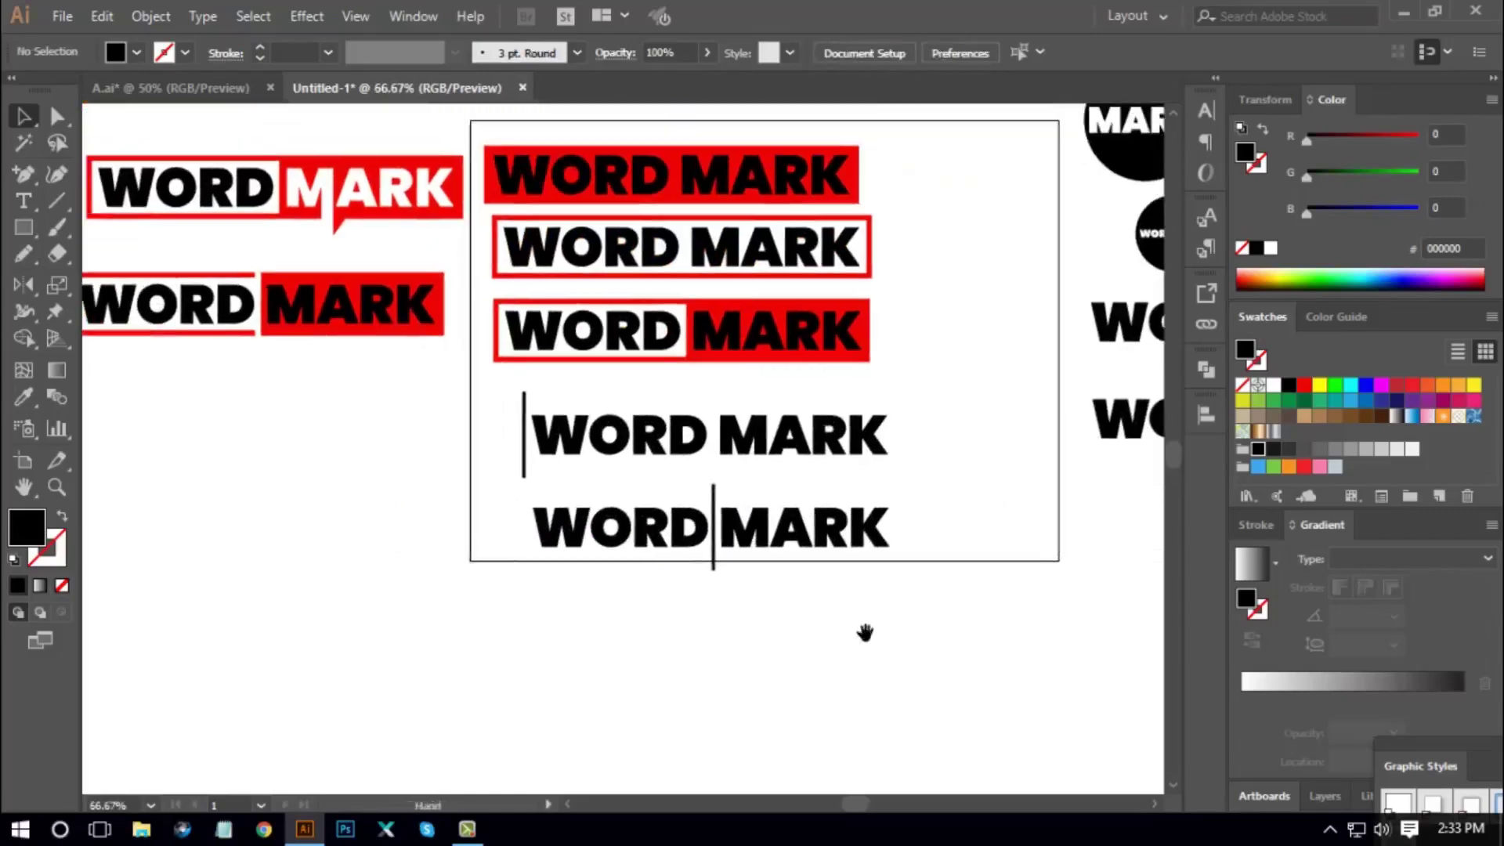
key(ctrl+minus)
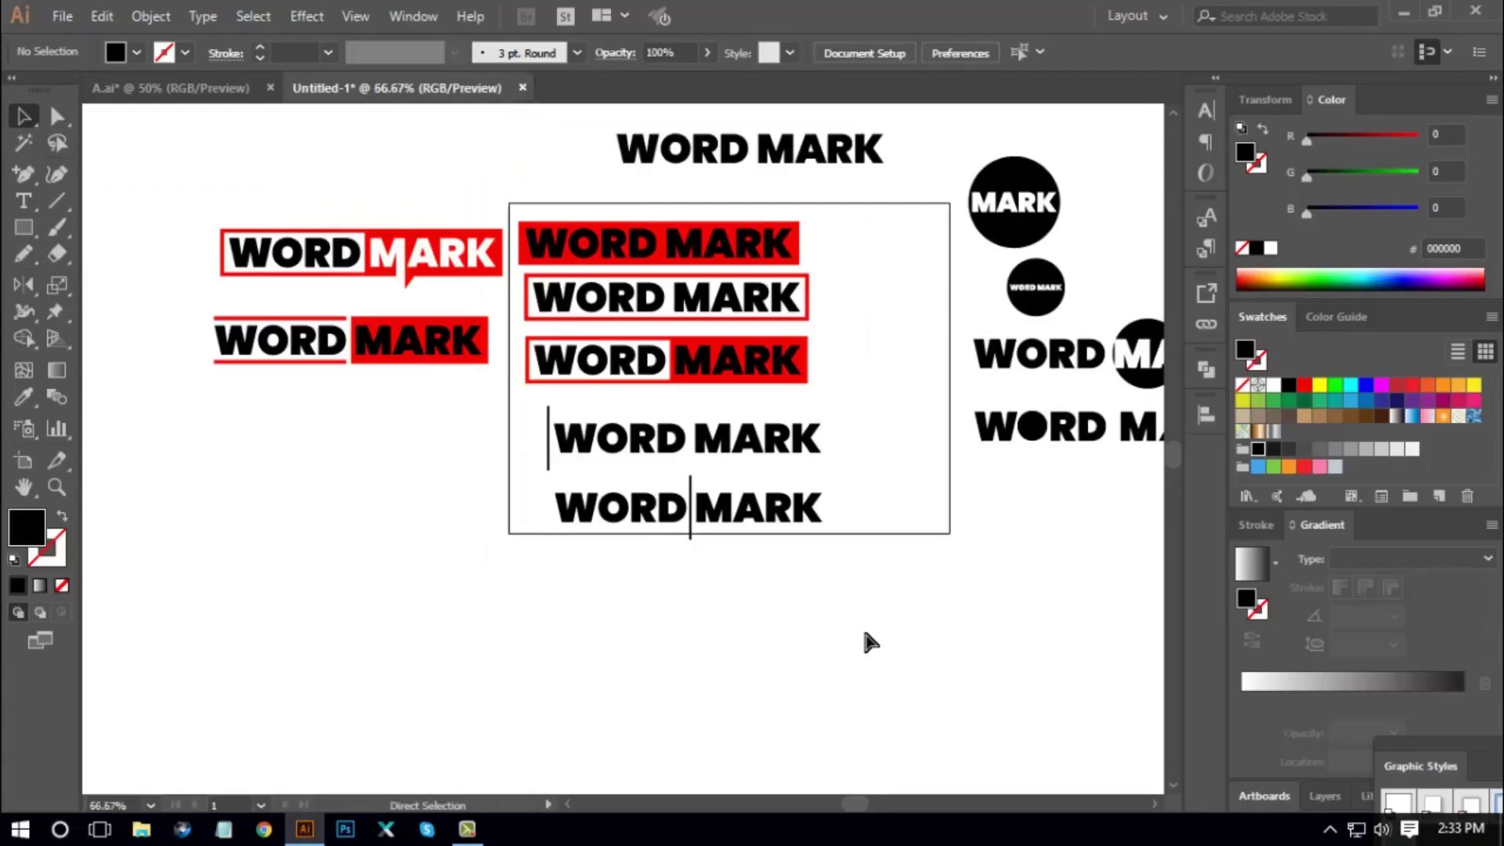
key(ctrl+plus)
key(space)
drag(861, 614, 866, 601)
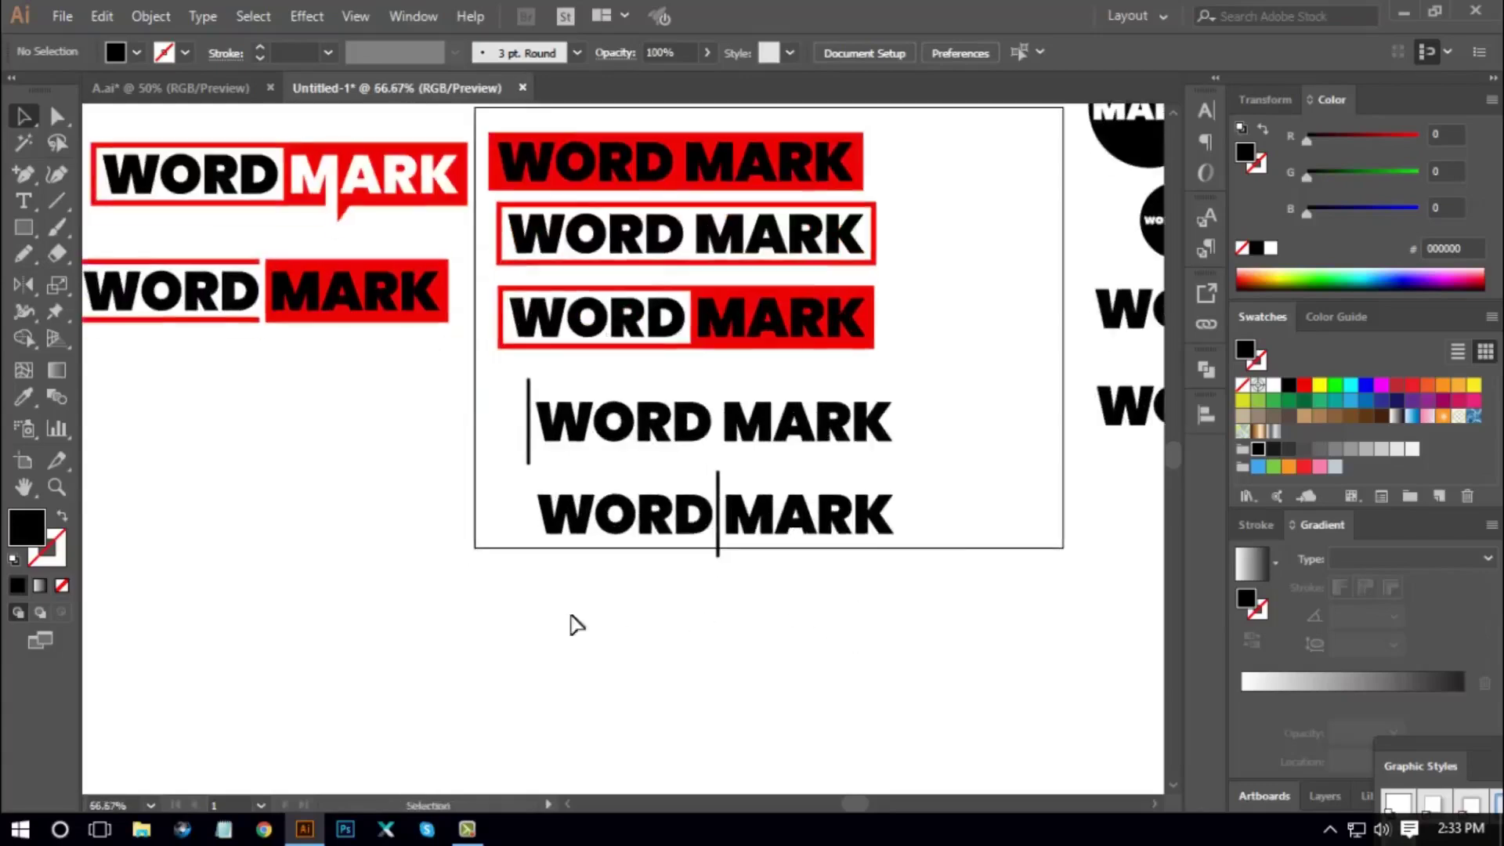
drag(750, 569, 932, 541)
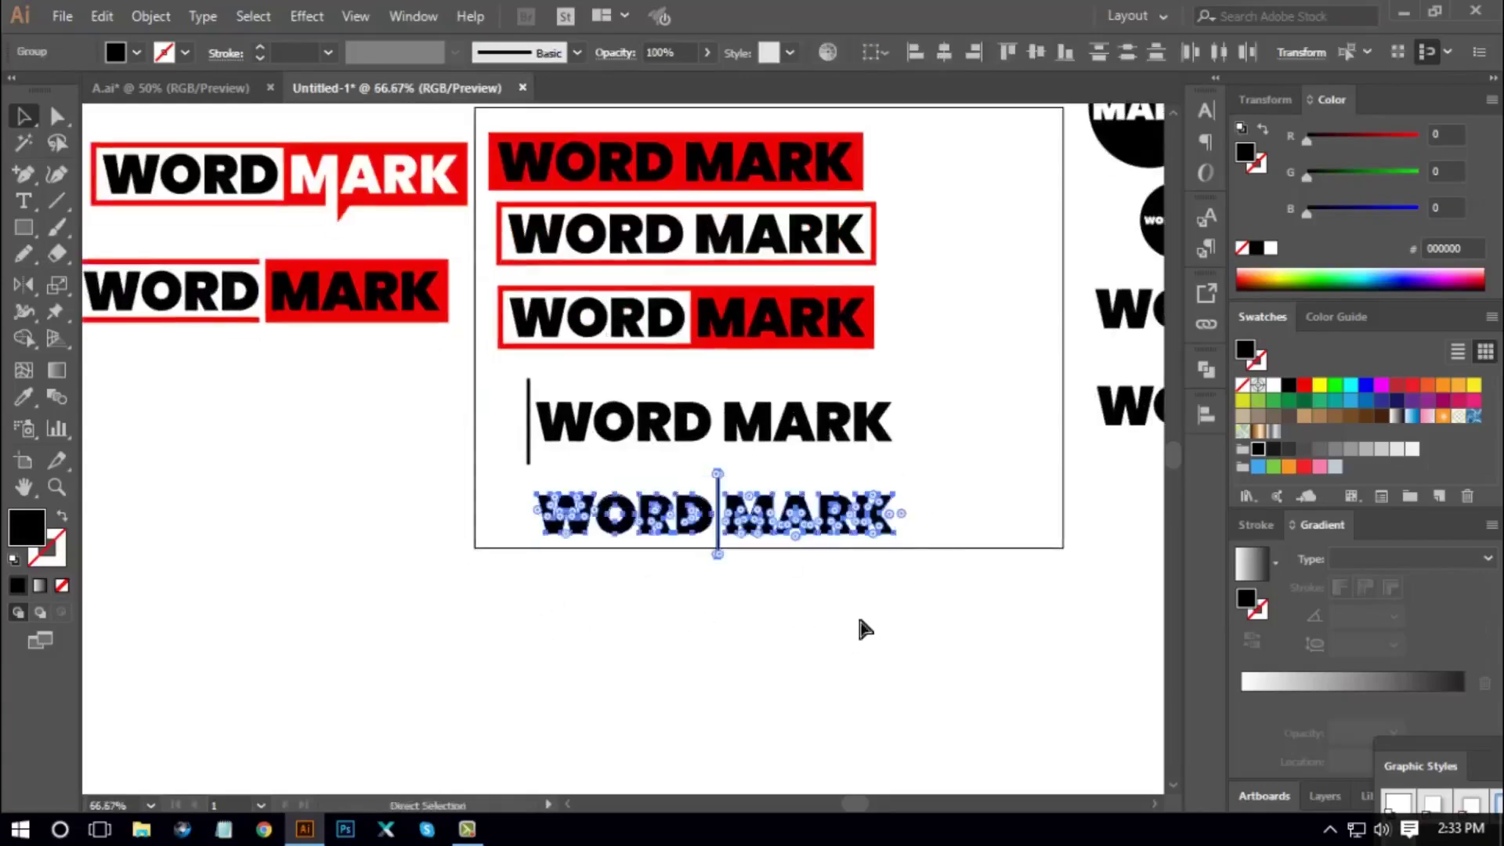
click(856, 625)
drag(750, 530, 311, 553)
Move the logo with the leading vertical bar off the artboard, directly above the logo with the middle bar
drag(514, 486, 947, 454)
click(940, 507)
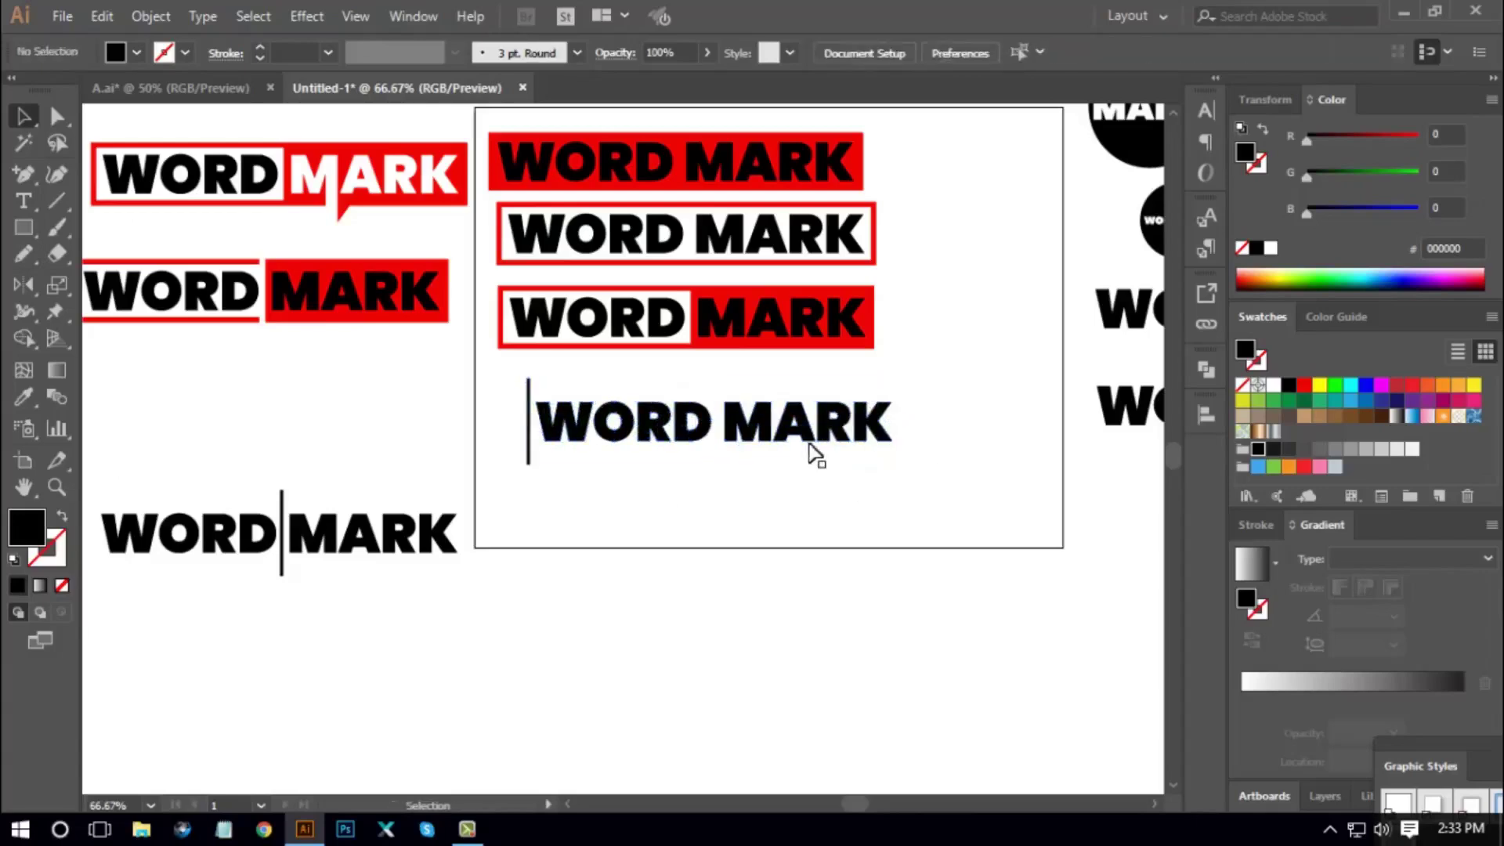
drag(622, 442, 364, 440)
click(768, 460)
Place a copy of the red-framed WORD MARK logo below the split one and expand the copy's frame into a solid shape
scroll(765, 470, up, 1)
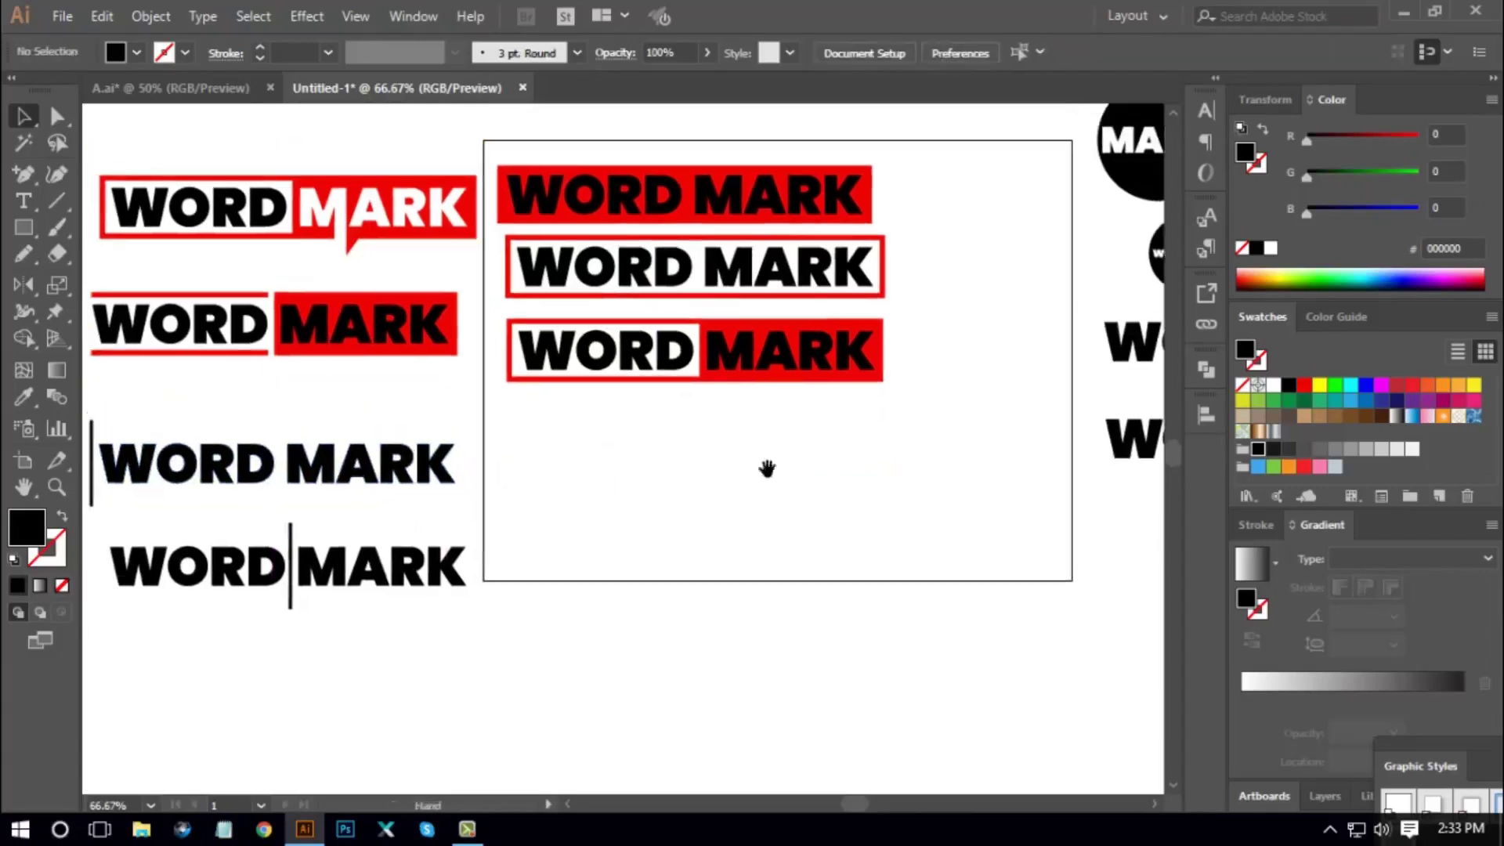
drag(837, 299, 849, 515)
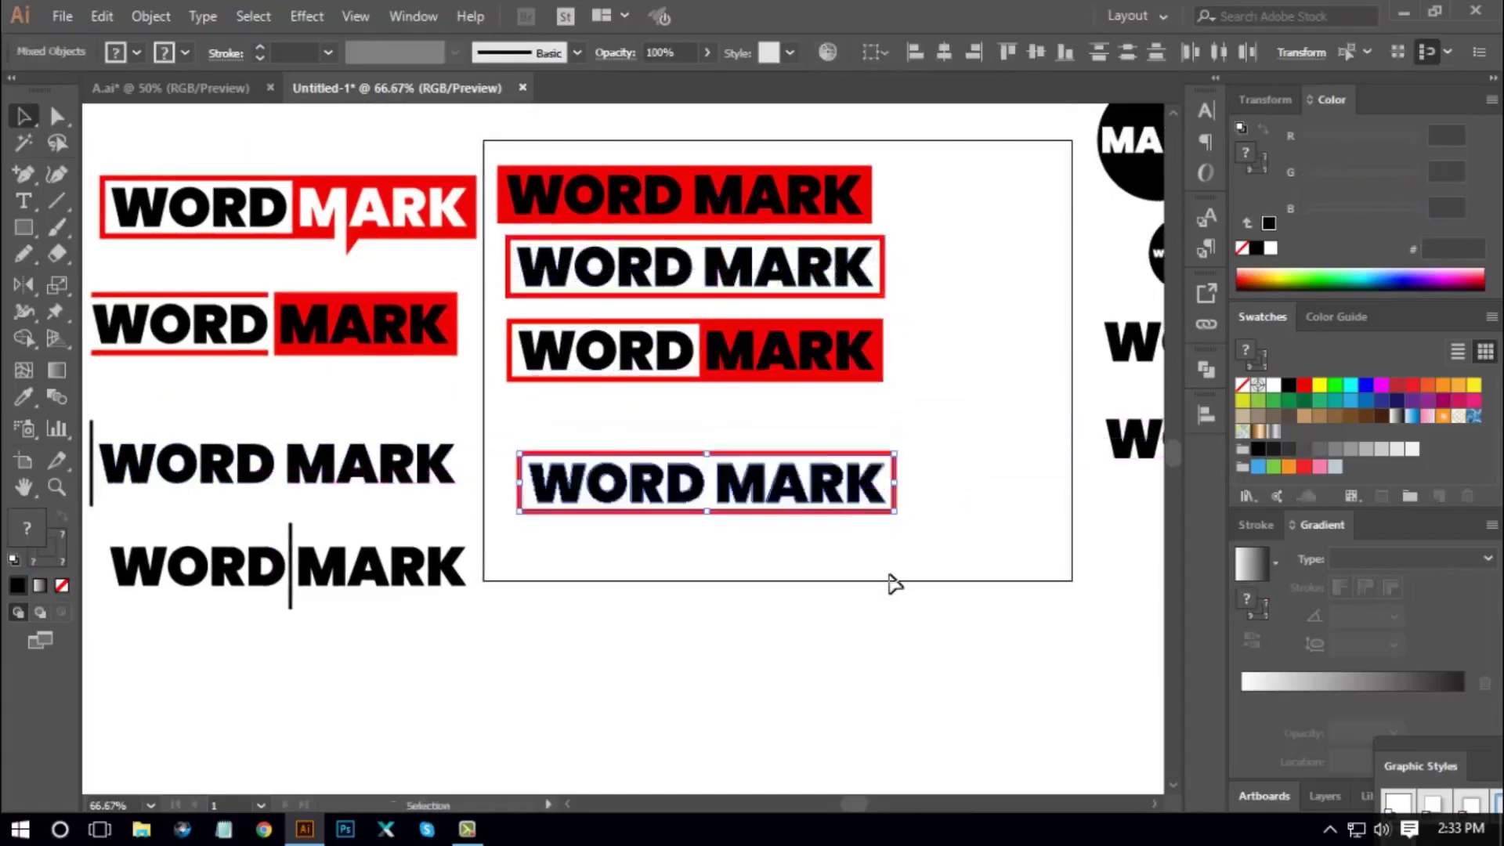
click(904, 523)
click(895, 511)
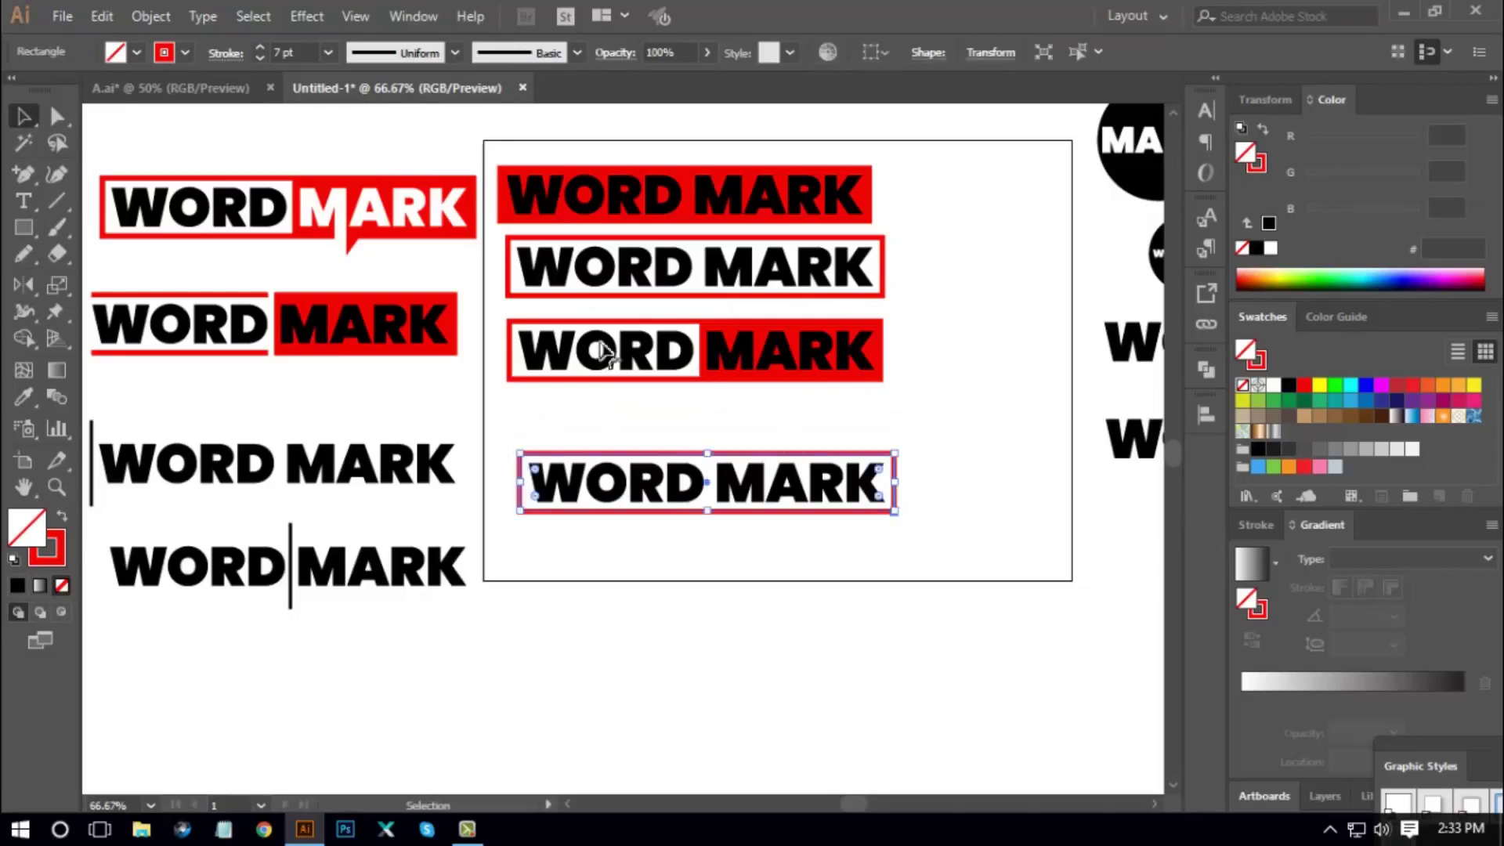
click(150, 18)
click(235, 242)
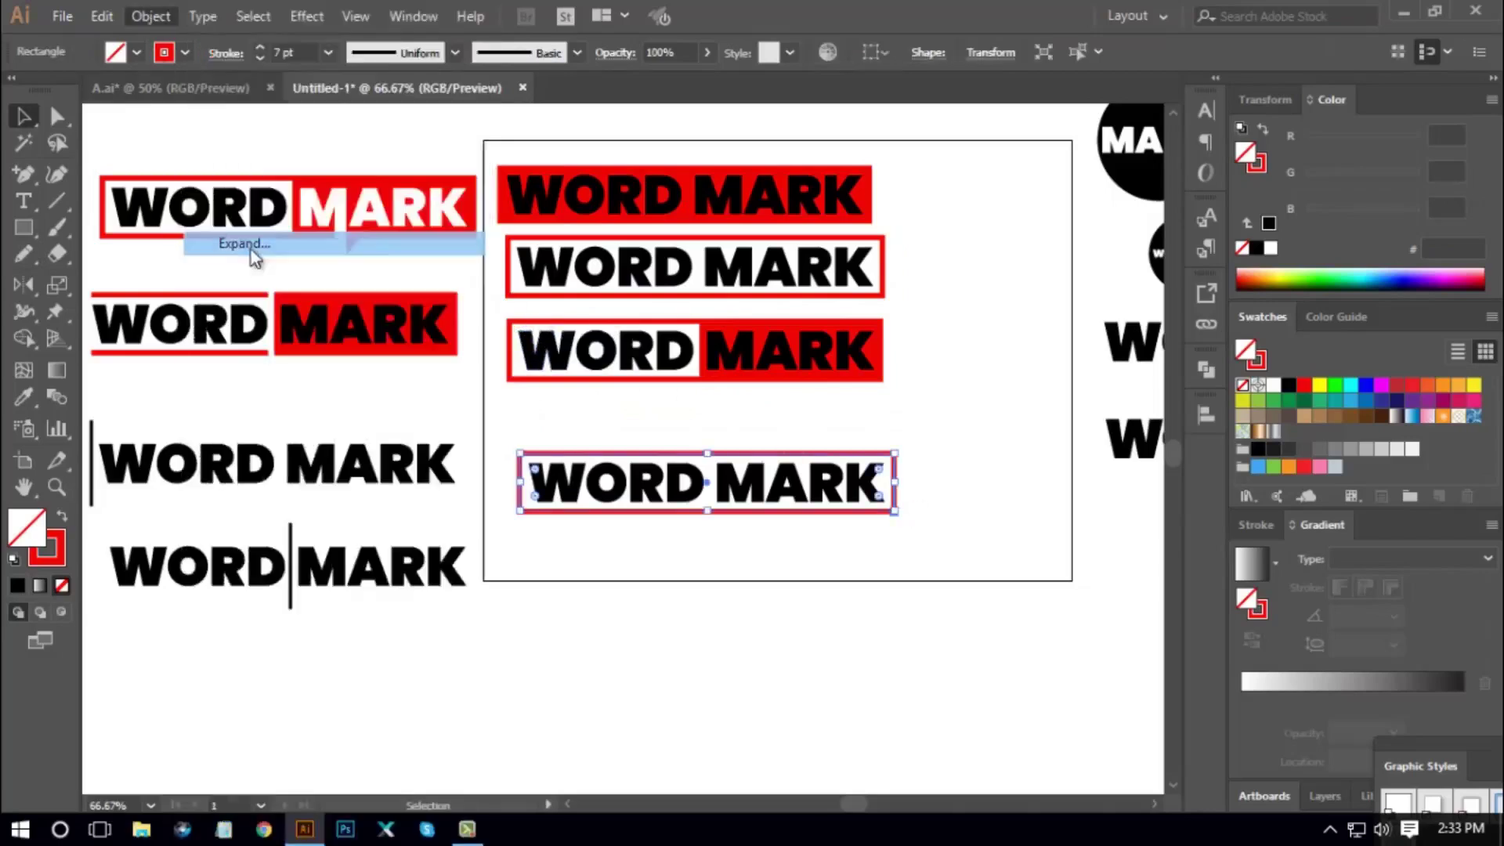
click(721, 540)
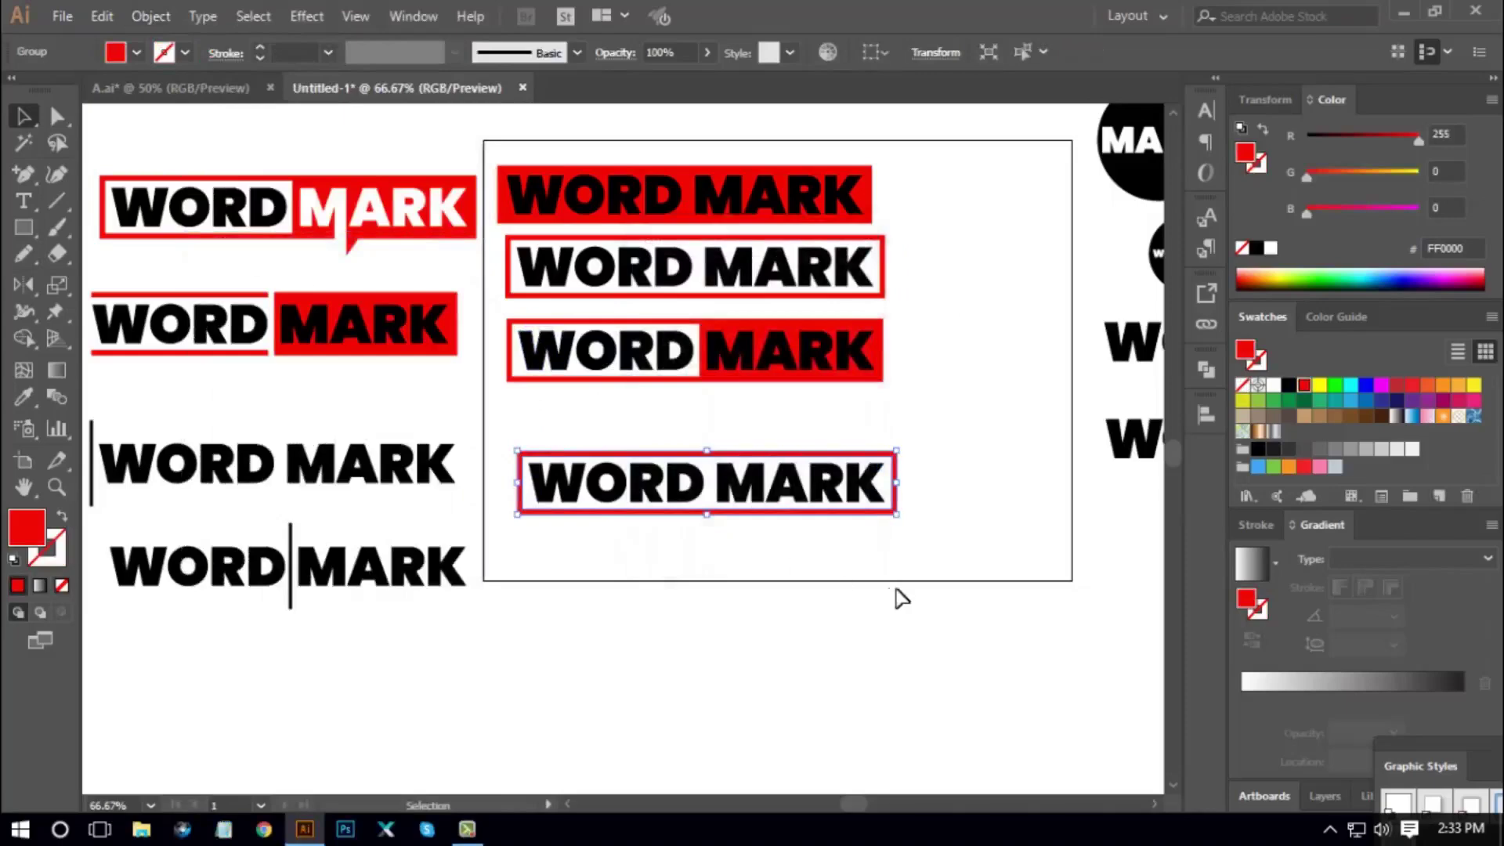
click(962, 594)
Draw a red rectangle over the middle of the copied logo, extending above and below its frame
key(ctrl+equal)
drag(985, 649, 939, 610)
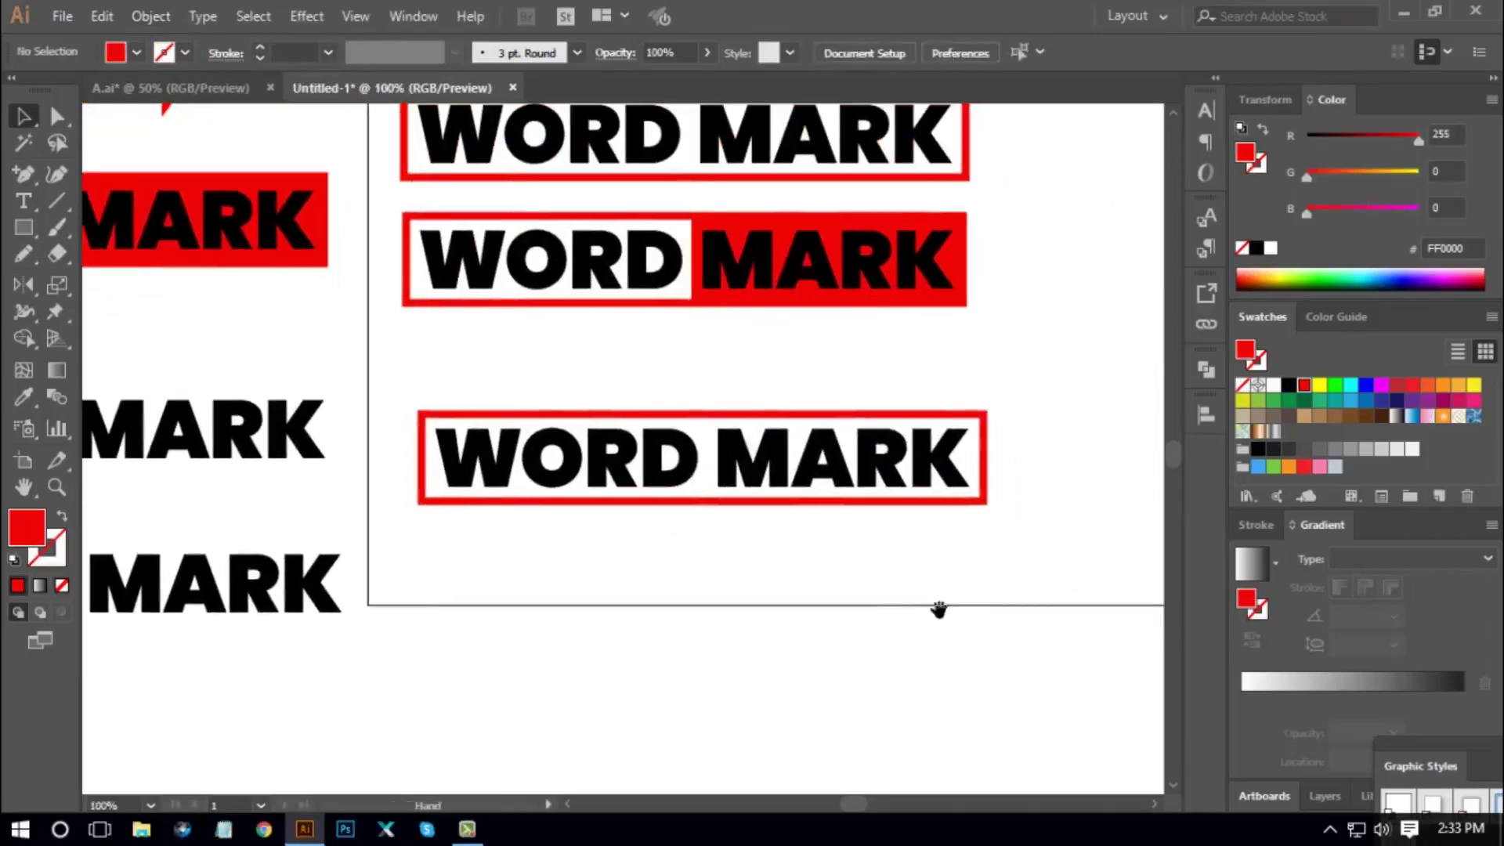
click(25, 224)
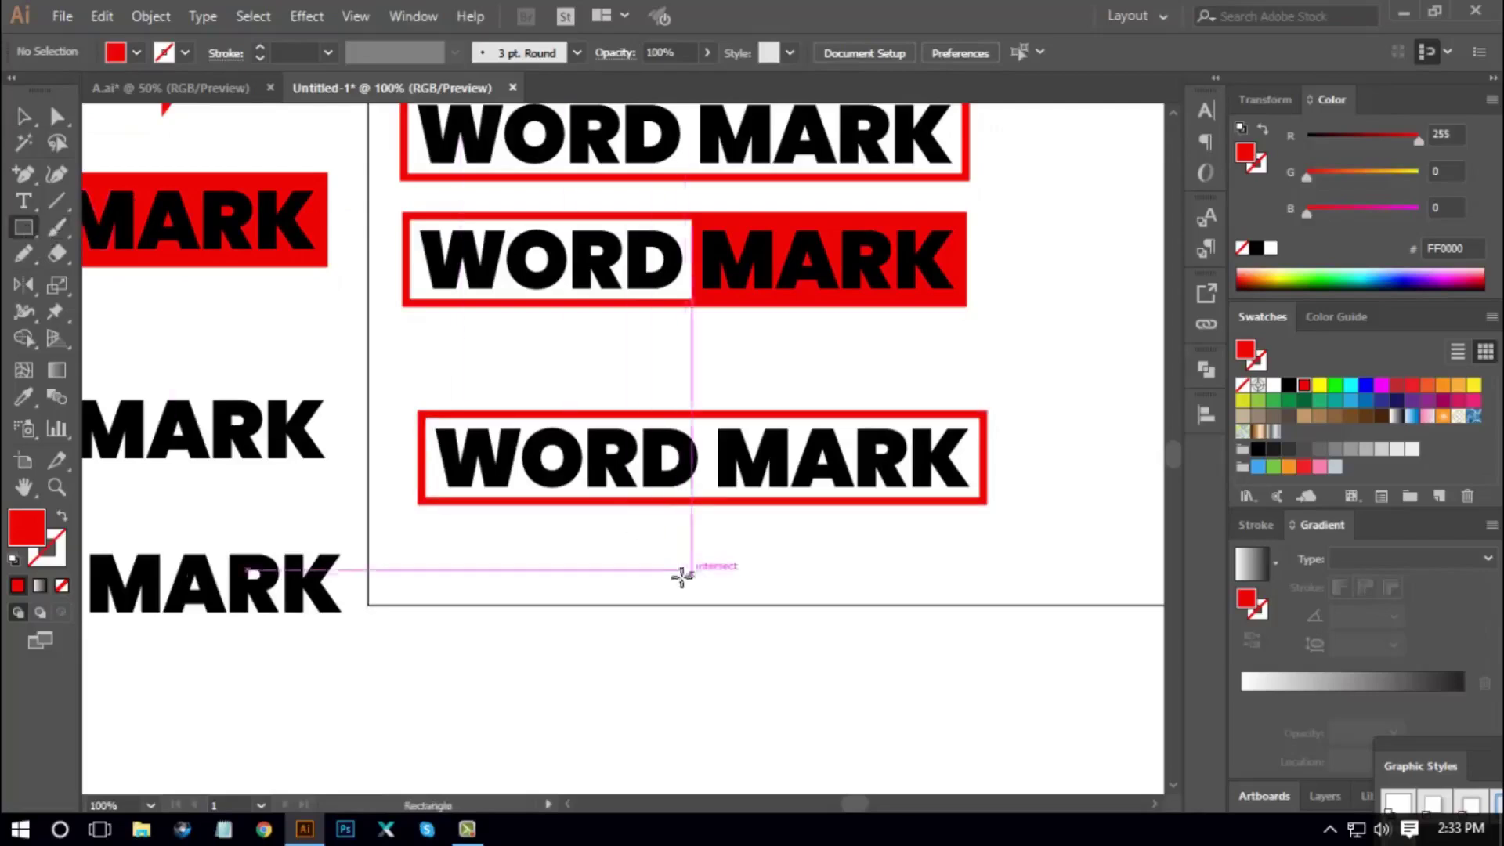
drag(540, 568, 787, 354)
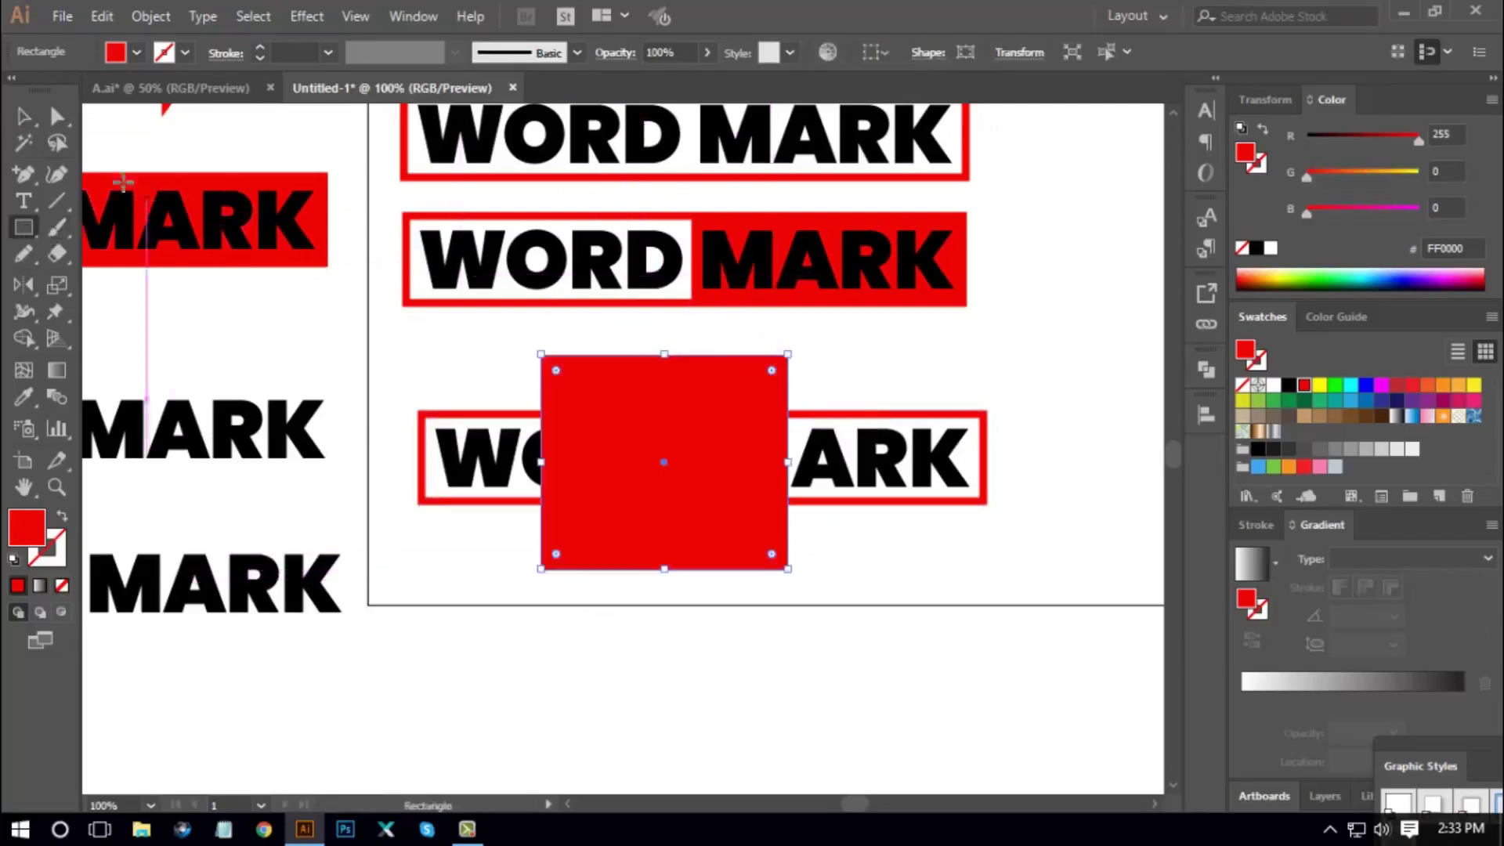
Slant the red rectangle into a right-leaning parallelogram and reposition its slanted sides to widen it across the middle of the frame
click(57, 116)
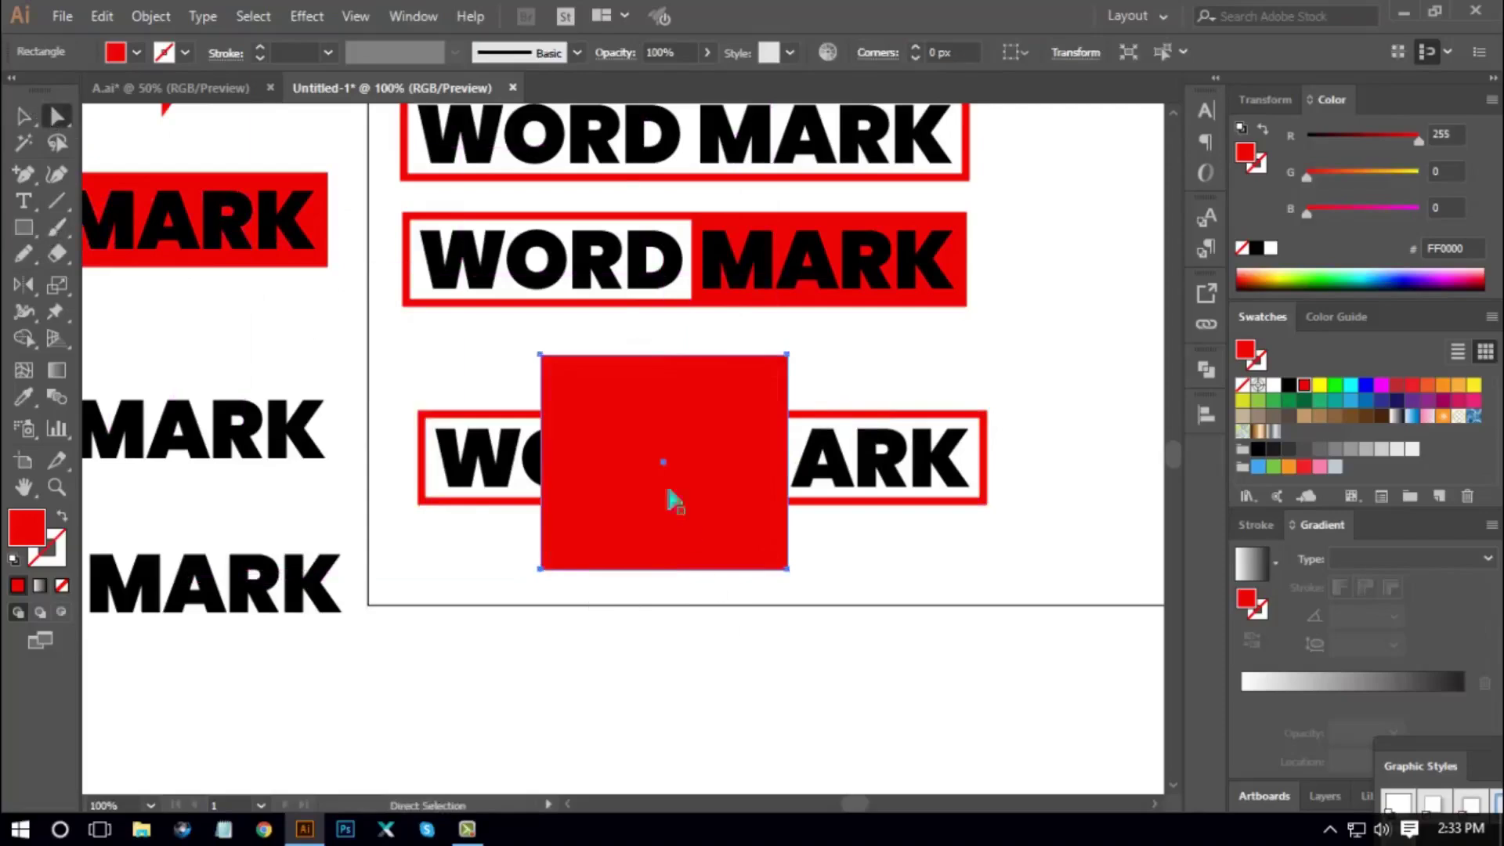
click(627, 354)
drag(683, 355, 774, 340)
click(886, 577)
click(856, 513)
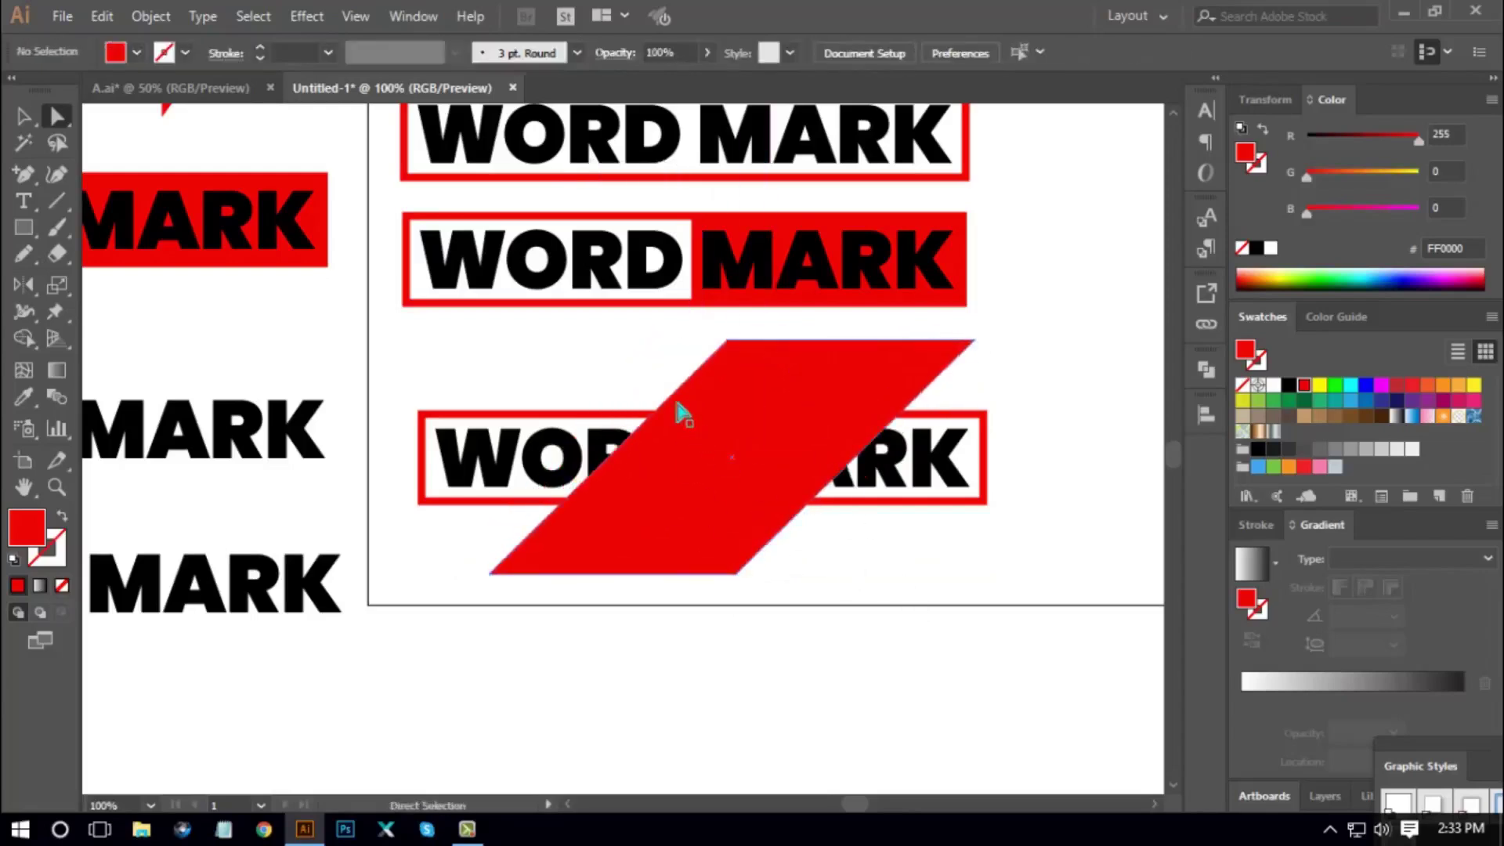
mouse_move(670, 396)
mouse_down()
mouse_move(627, 396)
mouse_move(656, 419)
mouse_up()
click(856, 561)
drag(765, 420, 740, 420)
click(906, 624)
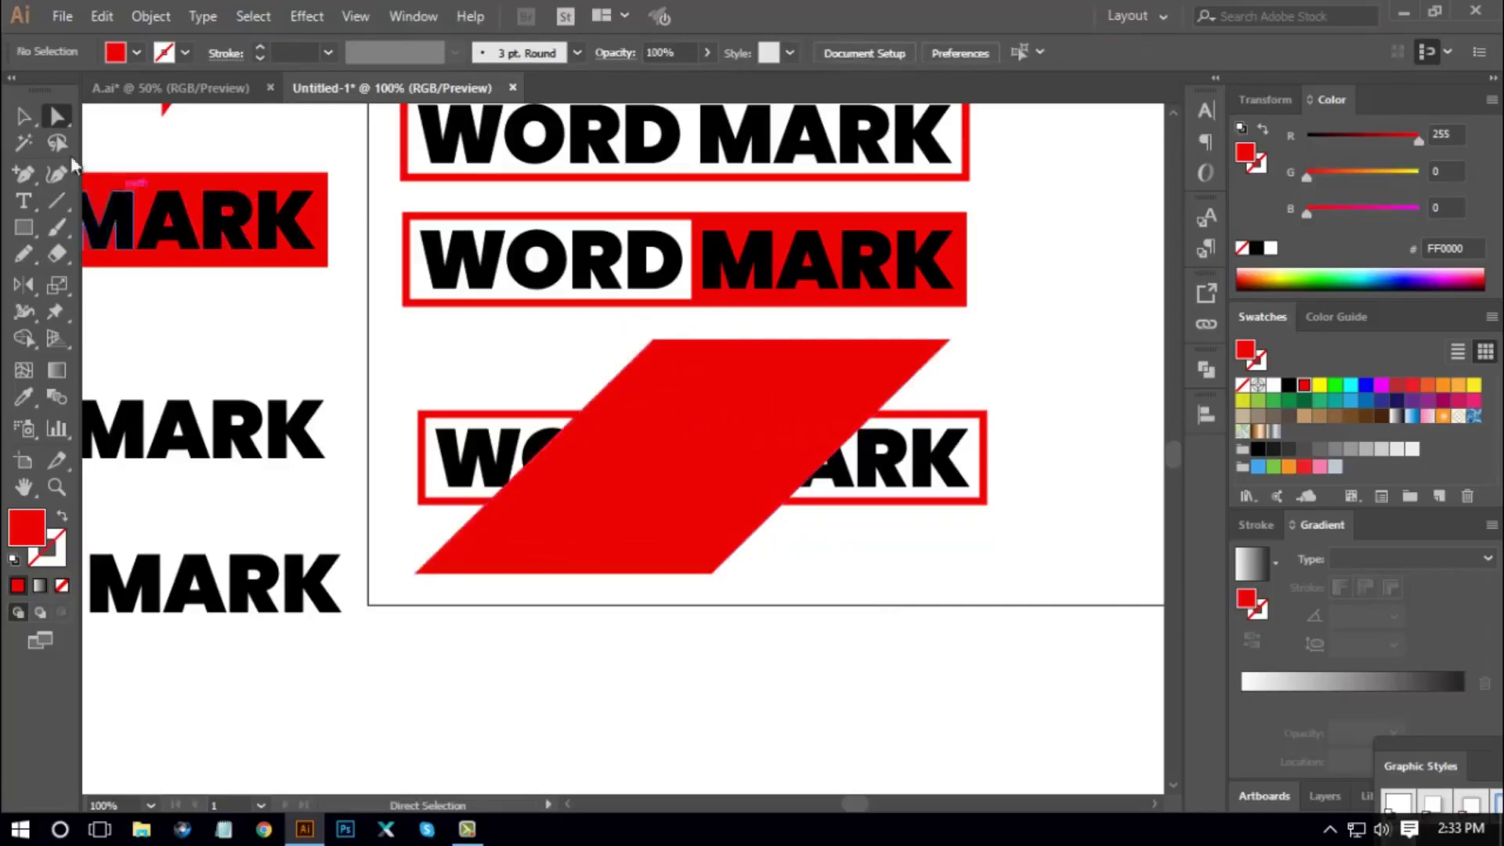
Center the red parallelogram horizontally and vertically on the expanded frame, using the frame as the key object
click(24, 116)
click(799, 379)
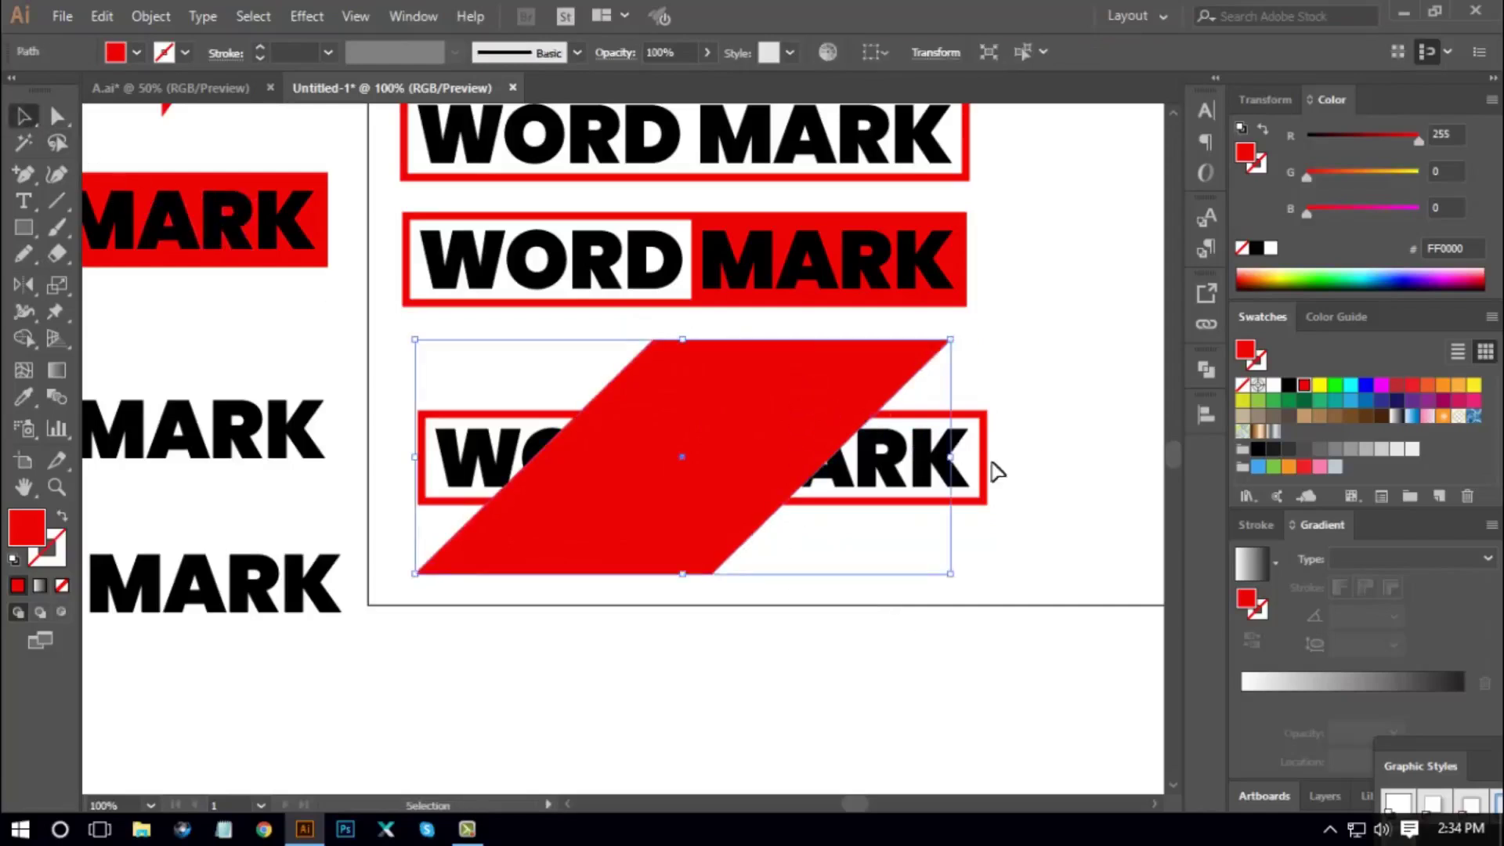
shift+click(983, 421)
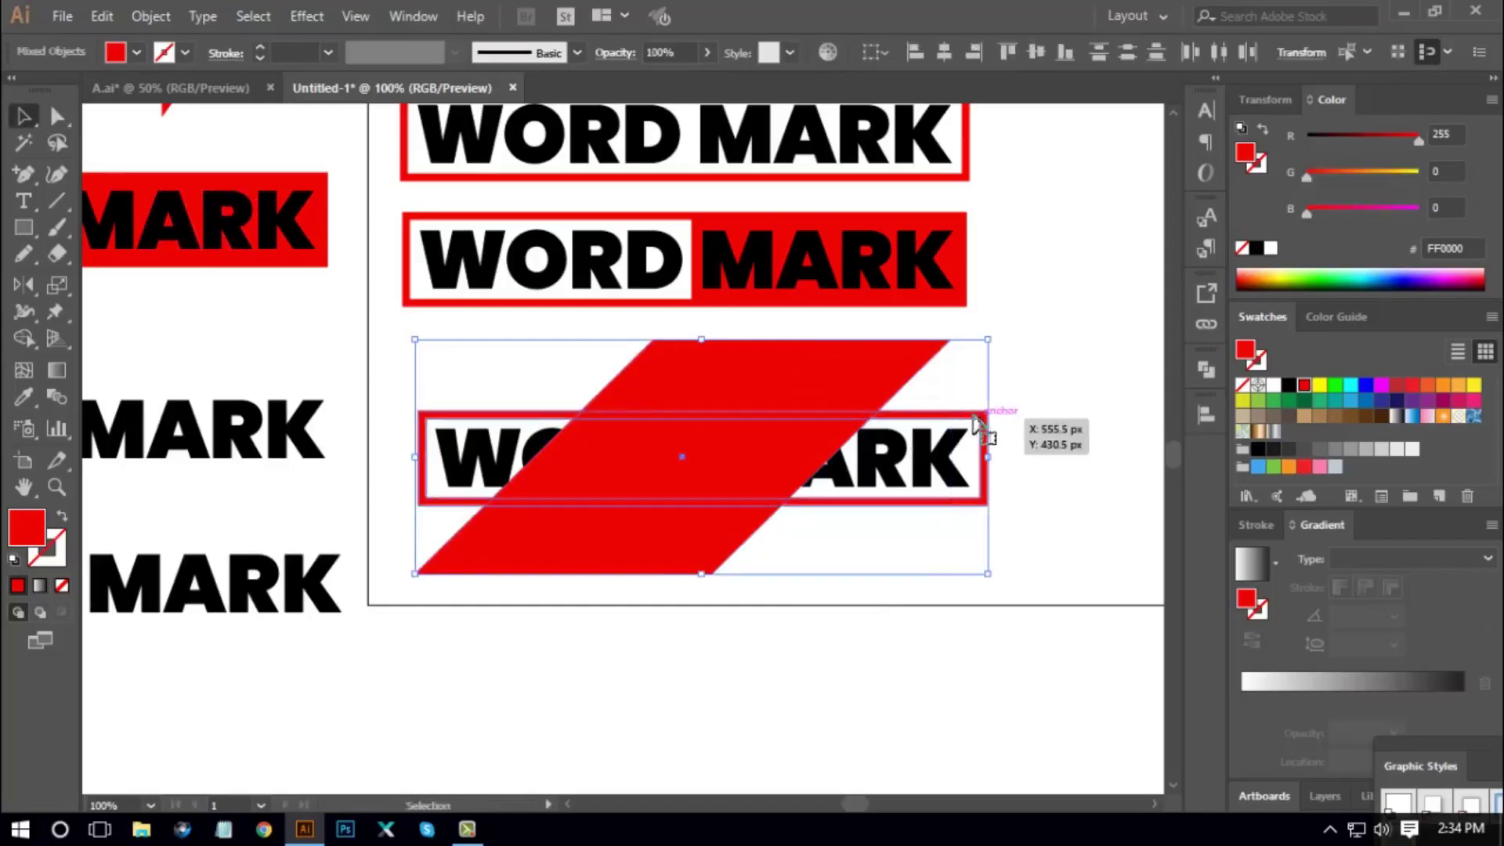
click(971, 423)
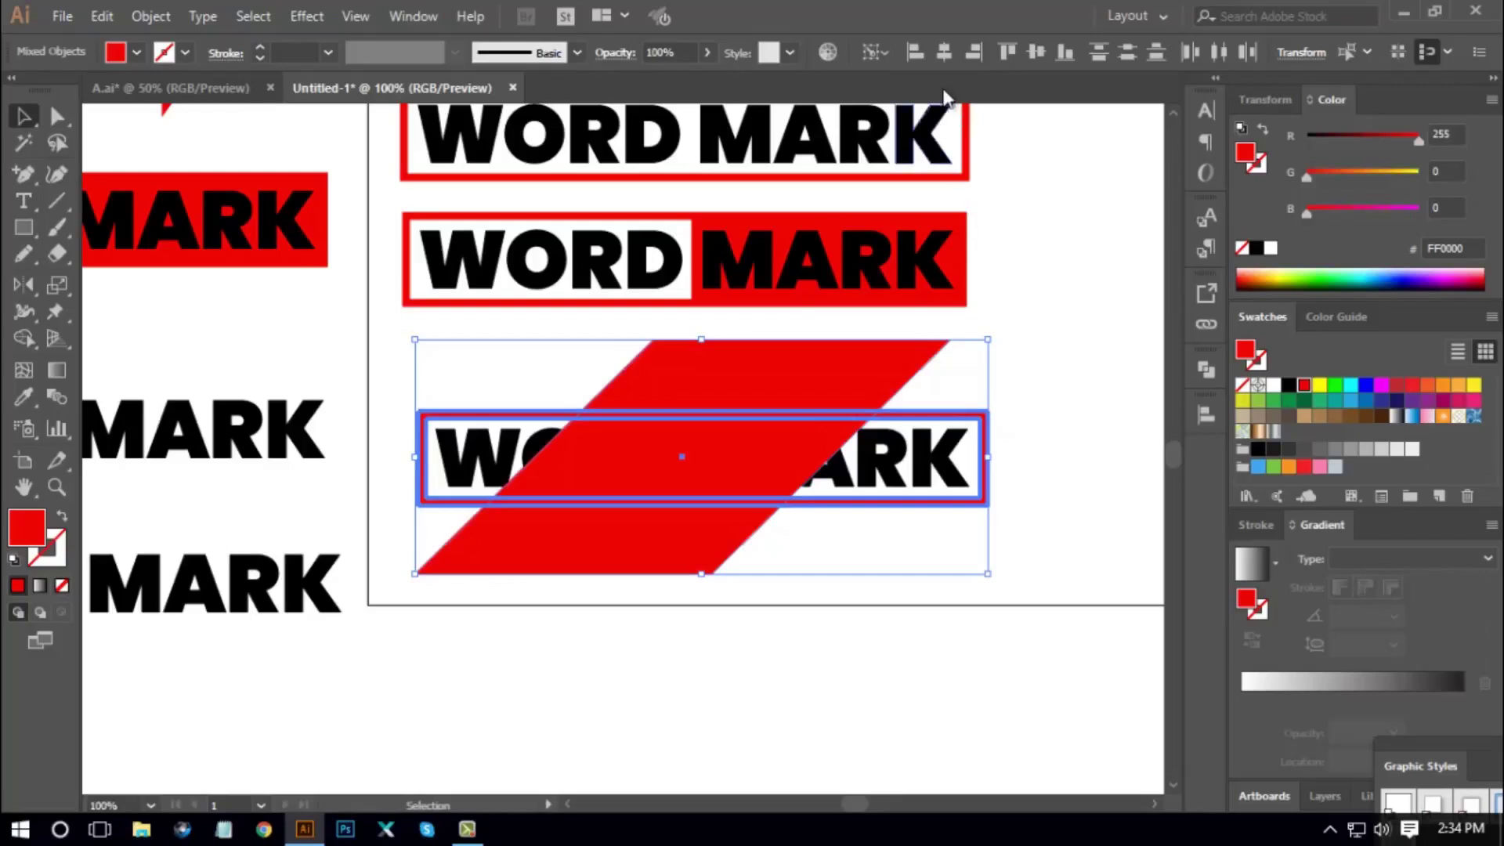
click(945, 56)
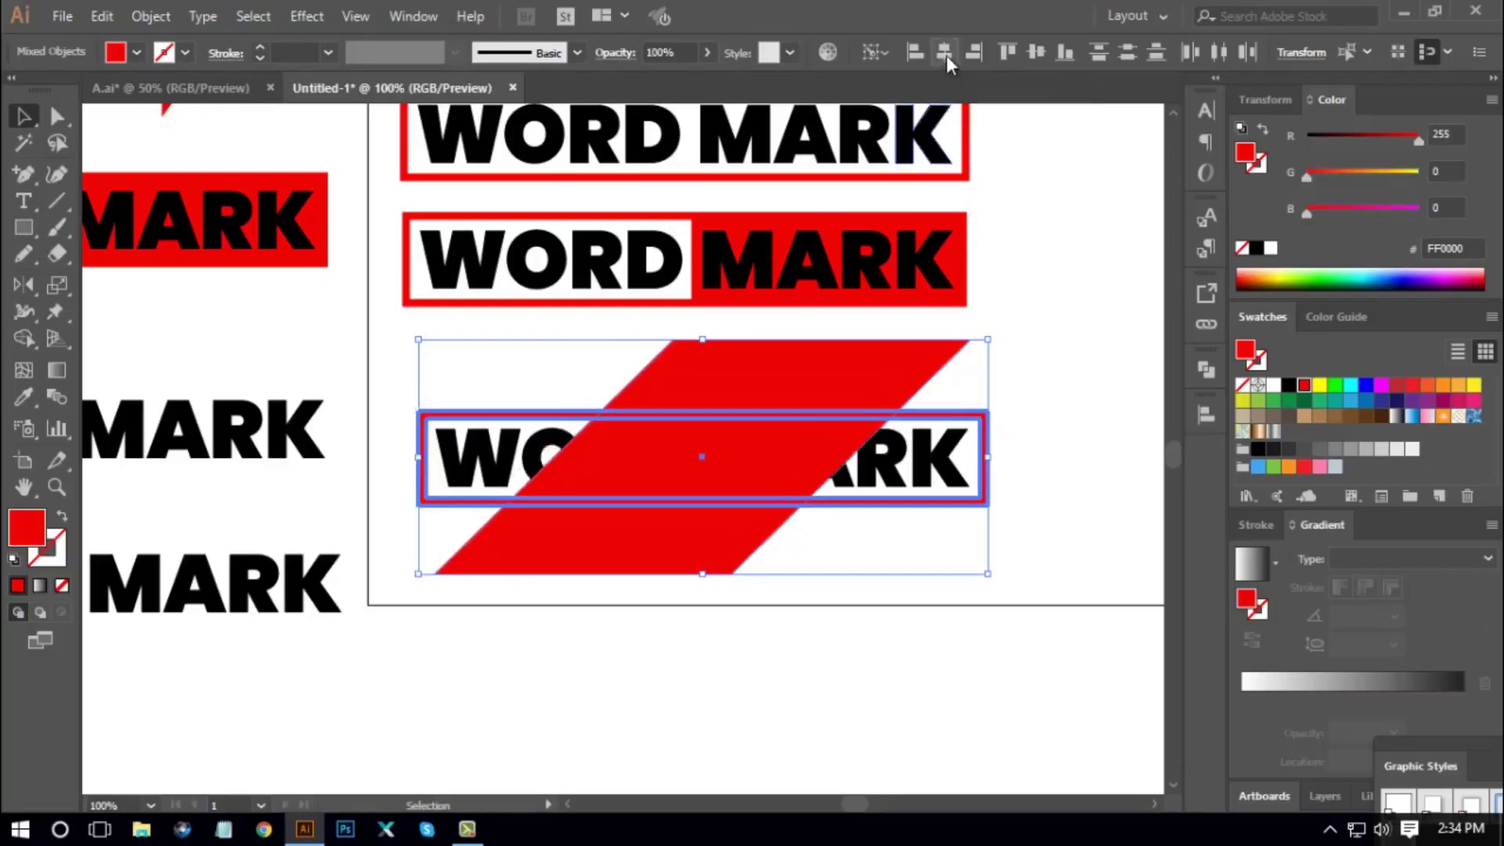
click(1036, 52)
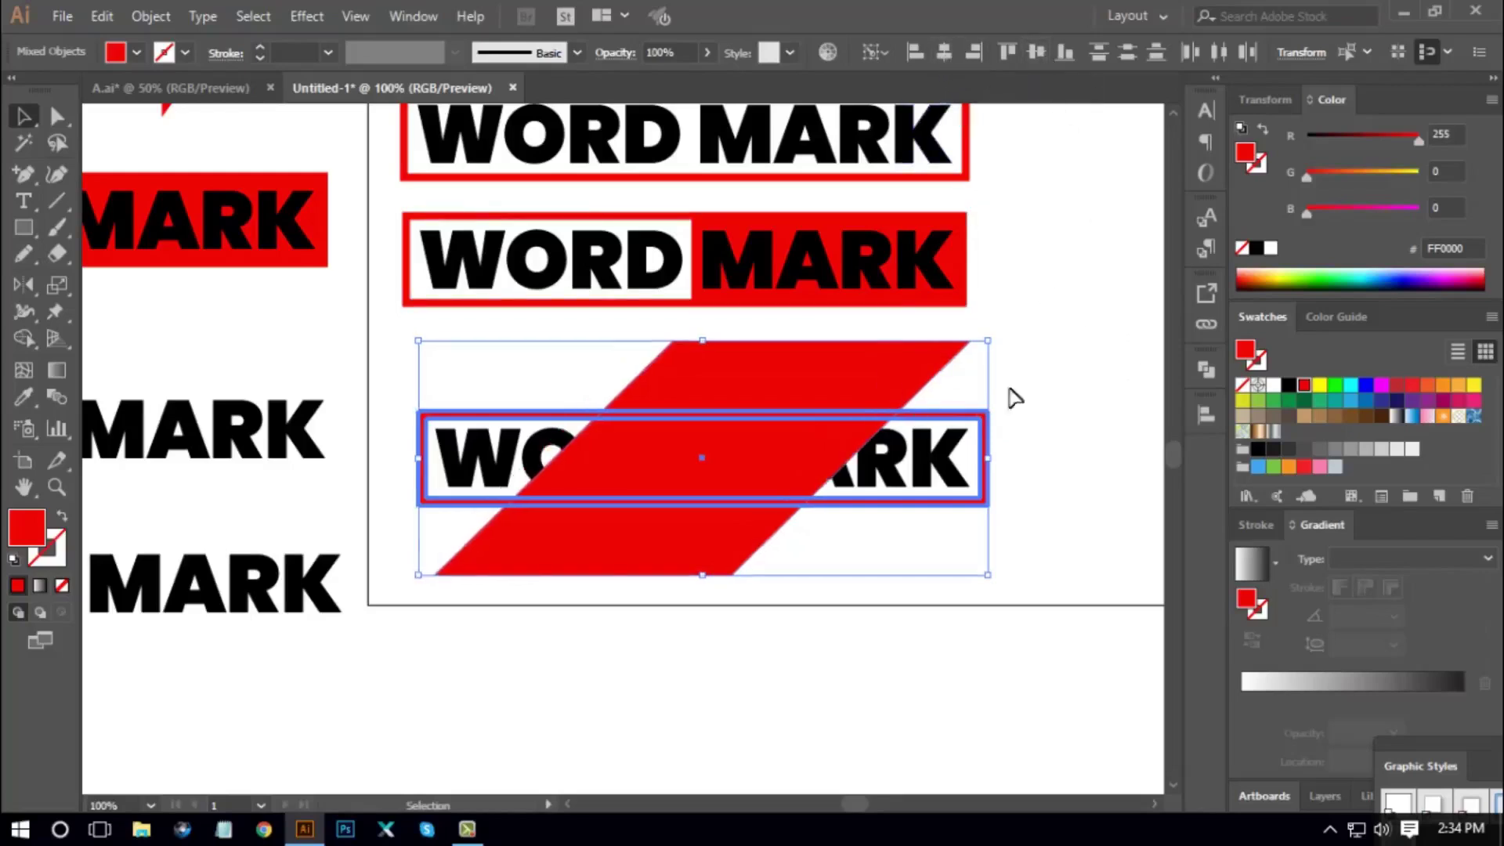
Subtract the parallelogram from the red frame with Minus Front to cut slanted gaps in its upper and lower edges
click(1205, 371)
click(990, 414)
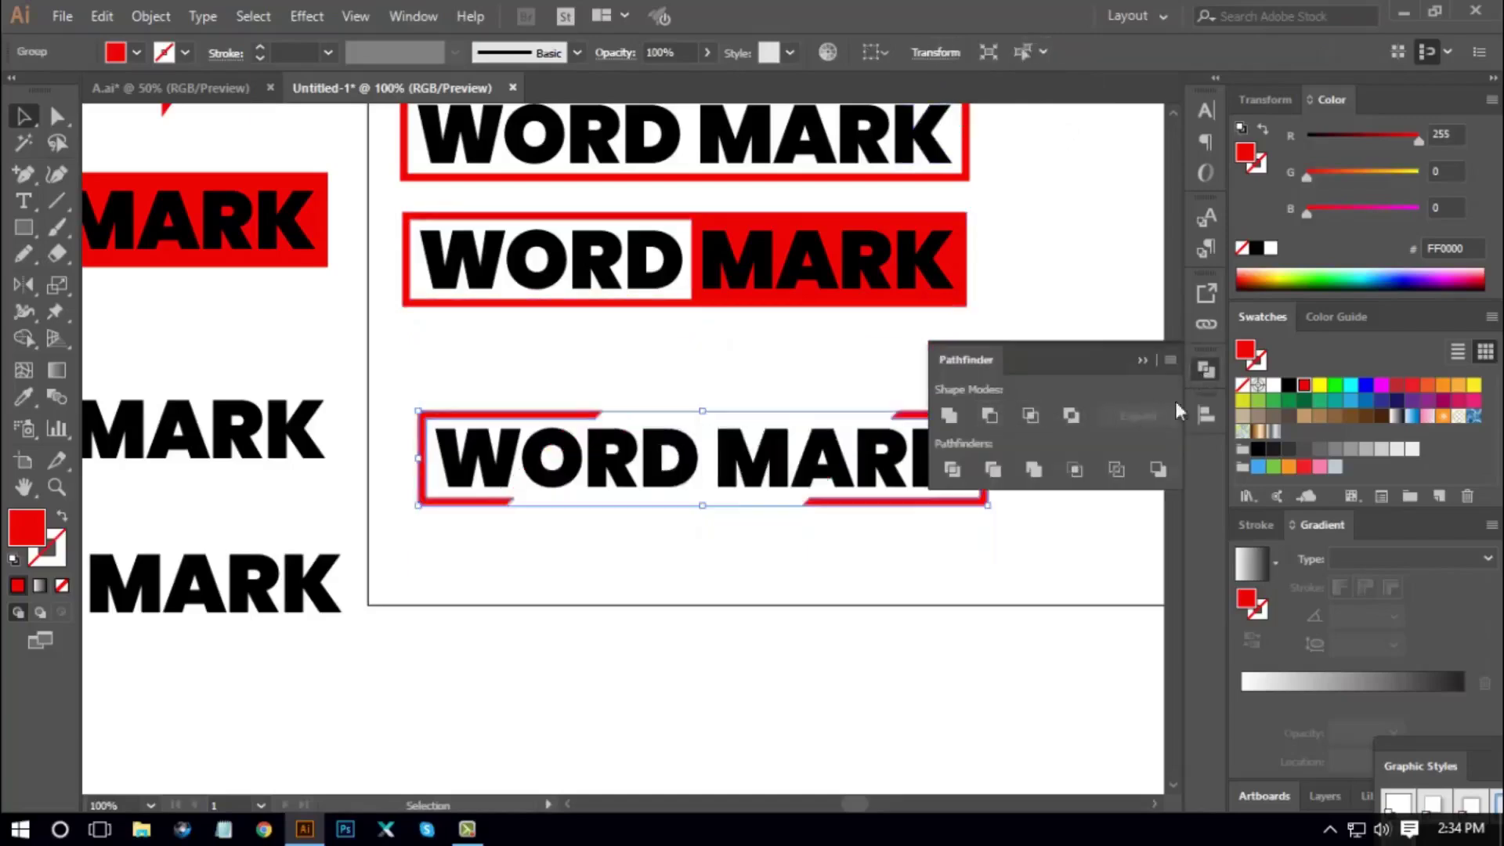
click(1206, 370)
click(918, 587)
key(ctrl+minus)
key(ctrl+minus)
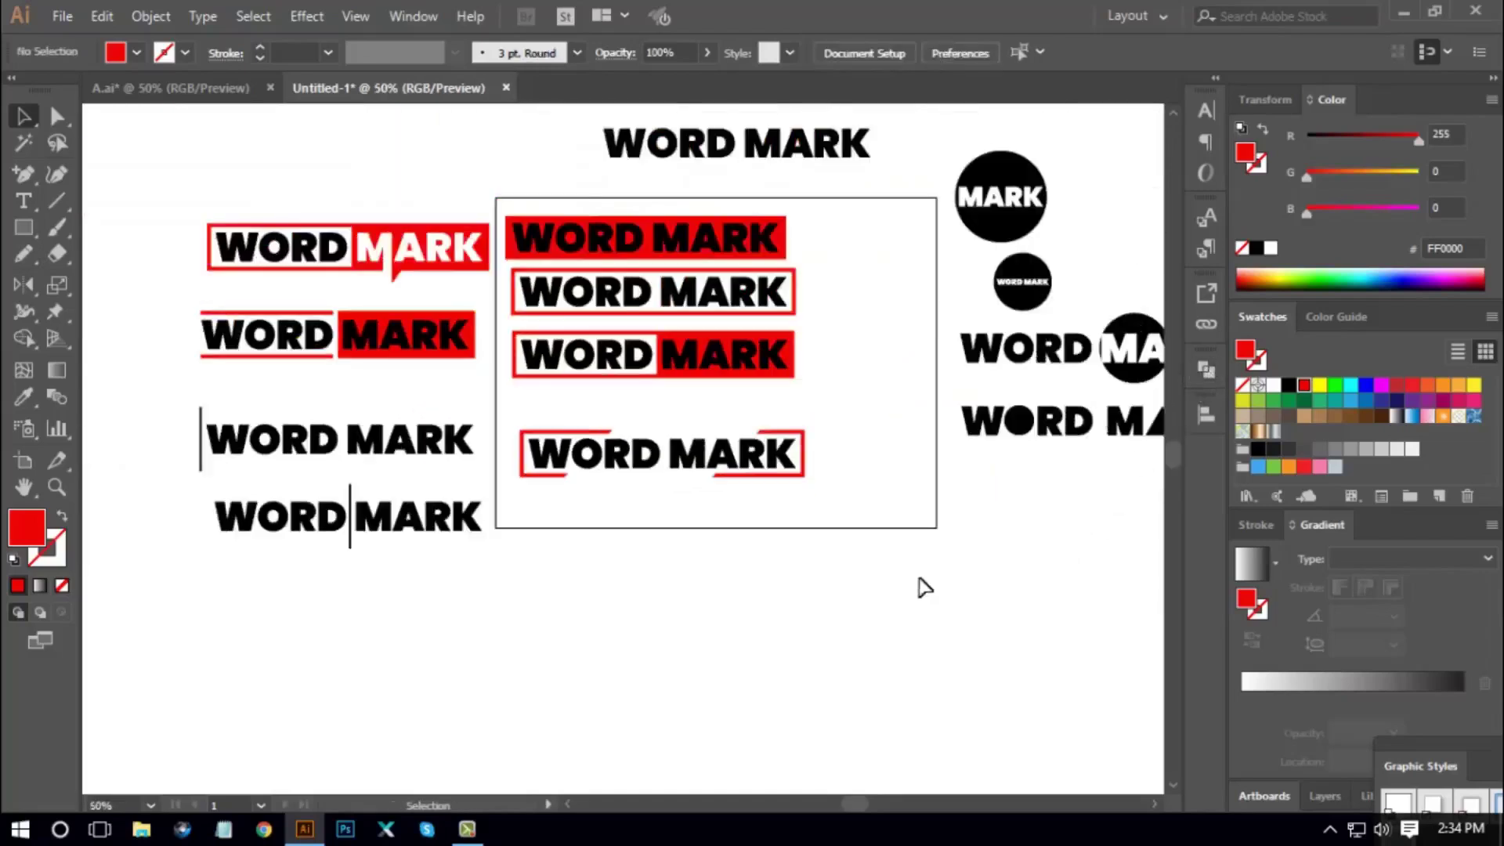
drag(929, 485, 912, 488)
drag(898, 436, 866, 434)
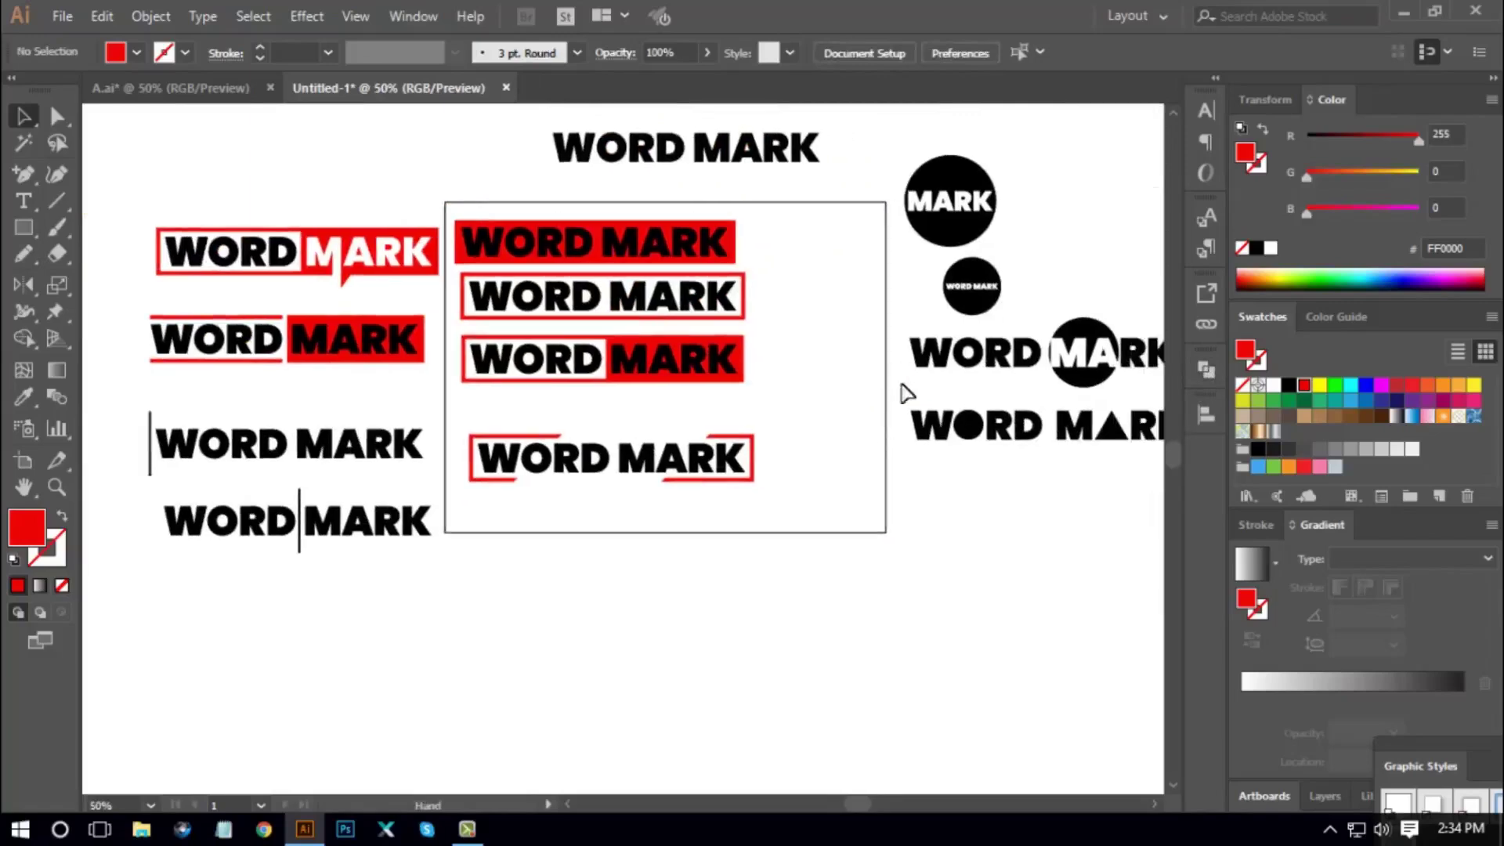